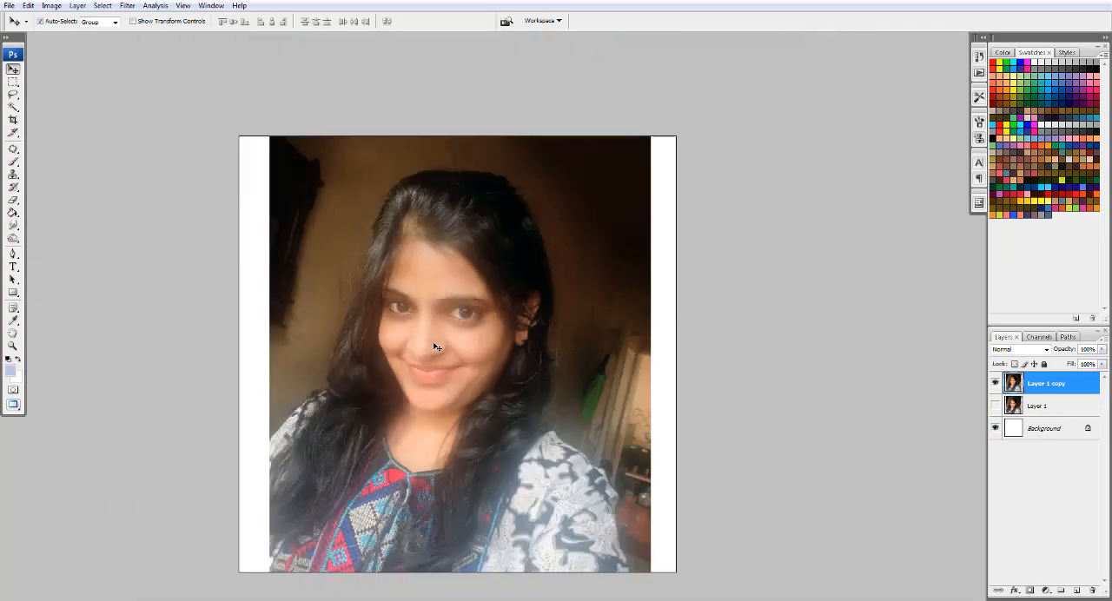
- Check the document's pixel dimensions, print size and resolution in the Image Size settings
{"action": "key", "text": "f"}
{"action": "key", "text": "f"}
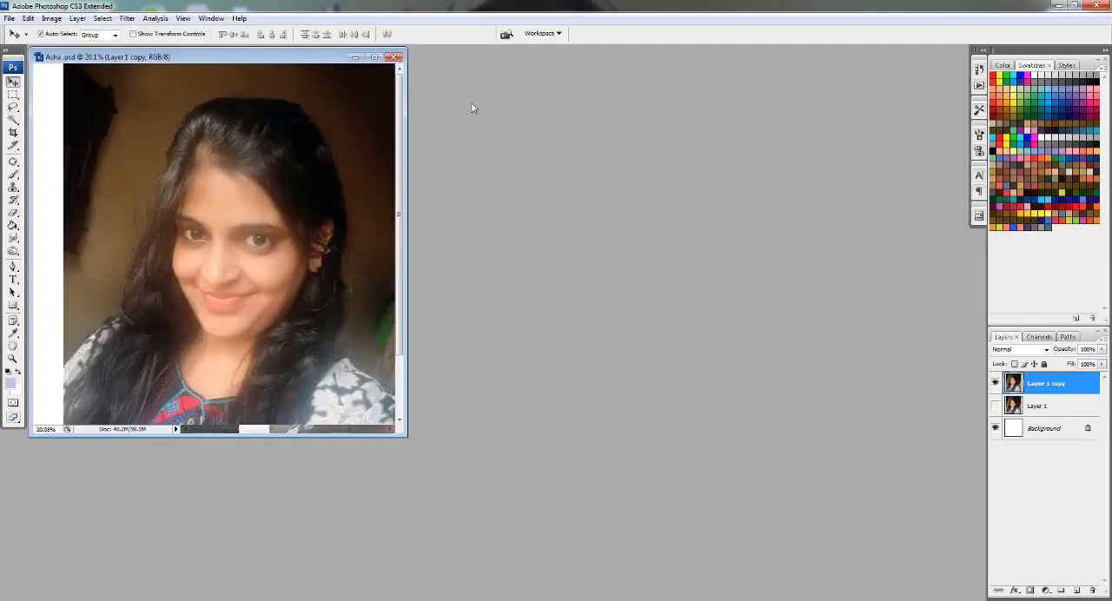
{"action": "right_click", "coordinate": [329, 60]}
{"action": "left_click", "coordinate": [356, 78]}
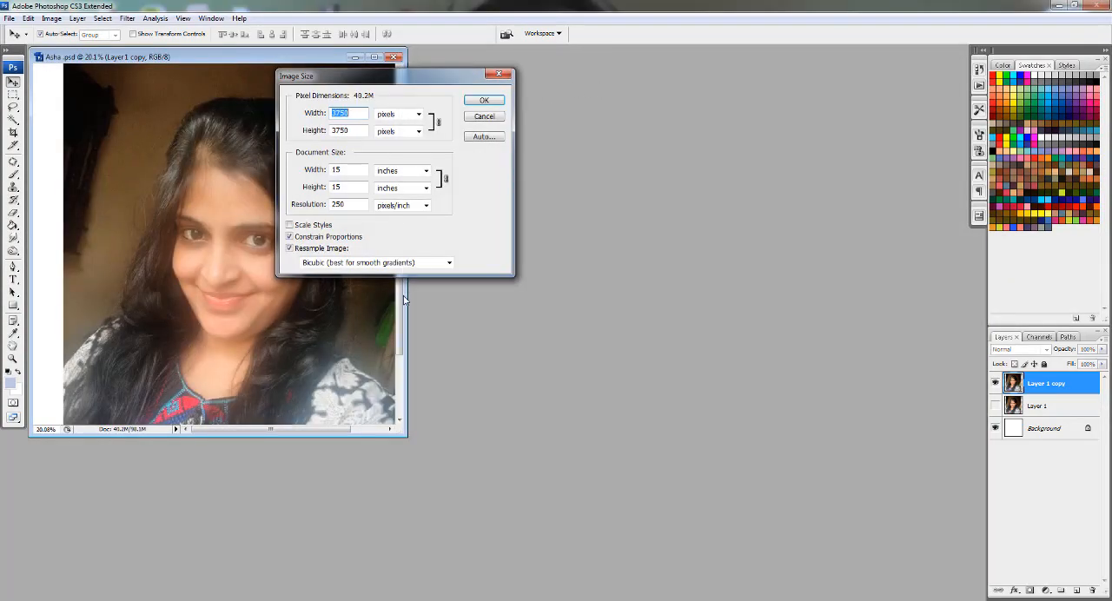
{"action": "left_click", "coordinate": [478, 103]}
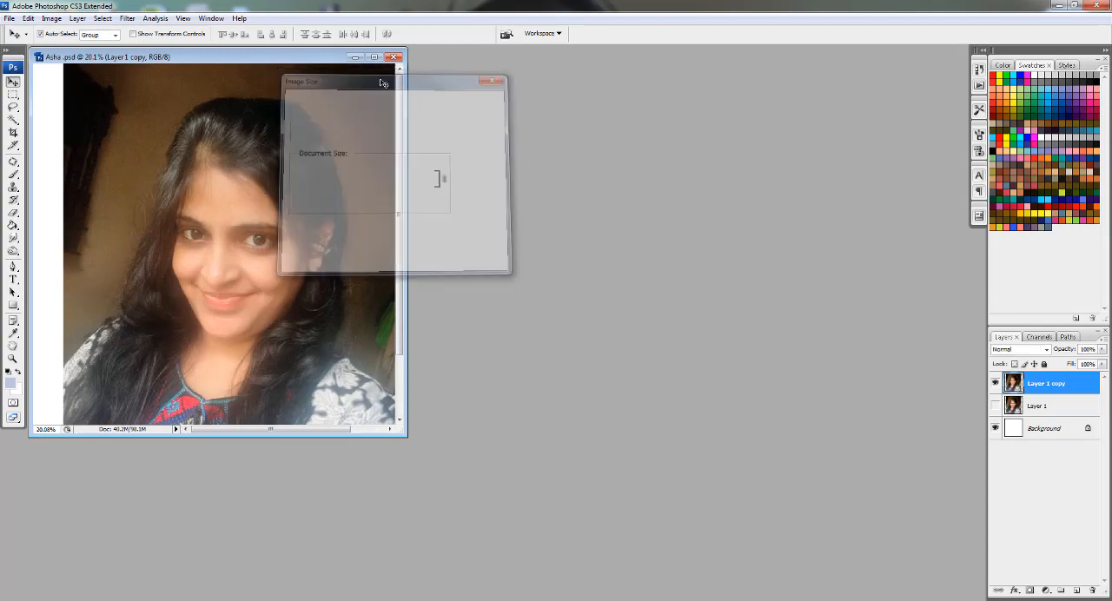
{"action": "key", "text": "f"}
- Trace a Pen path from the shoulder on the image's left up along the hair and over the top of the head
{"action": "key", "text": "ctrl+plus"}
{"action": "key", "text": "p"}
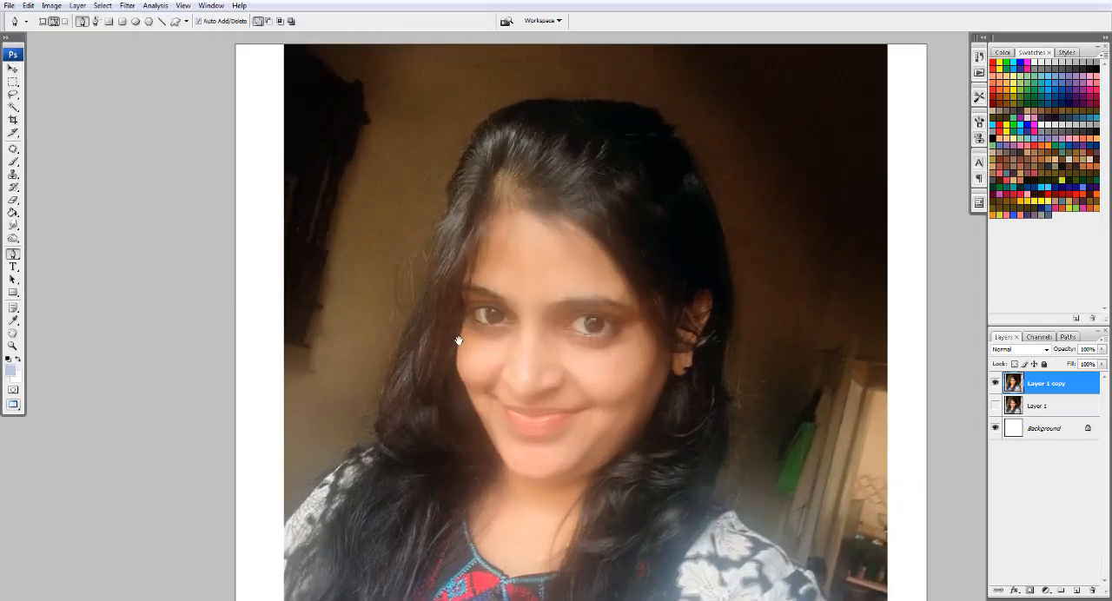
{"action": "key", "text": "ctrl+plus"}
{"action": "key", "text": "ctrl+plus"}
{"action": "left_click", "coordinate": [365, 392]}
{"action": "left_click_drag", "start_coordinate": [470, 278], "coordinate": [500, 258]}
{"action": "left_click_drag", "start_coordinate": [560, 102], "coordinate": [465, 457]}
{"action": "left_click_drag", "start_coordinate": [536, 264], "coordinate": [544, 197]}
{"action": "left_click_drag", "start_coordinate": [592, 106], "coordinate": [303, 341]}
{"action": "left_click_drag", "start_coordinate": [392, 297], "coordinate": [472, 292]}
{"action": "left_click_drag", "start_coordinate": [508, 299], "coordinate": [546, 304]}
{"action": "left_click_drag", "start_coordinate": [609, 333], "coordinate": [638, 366]}
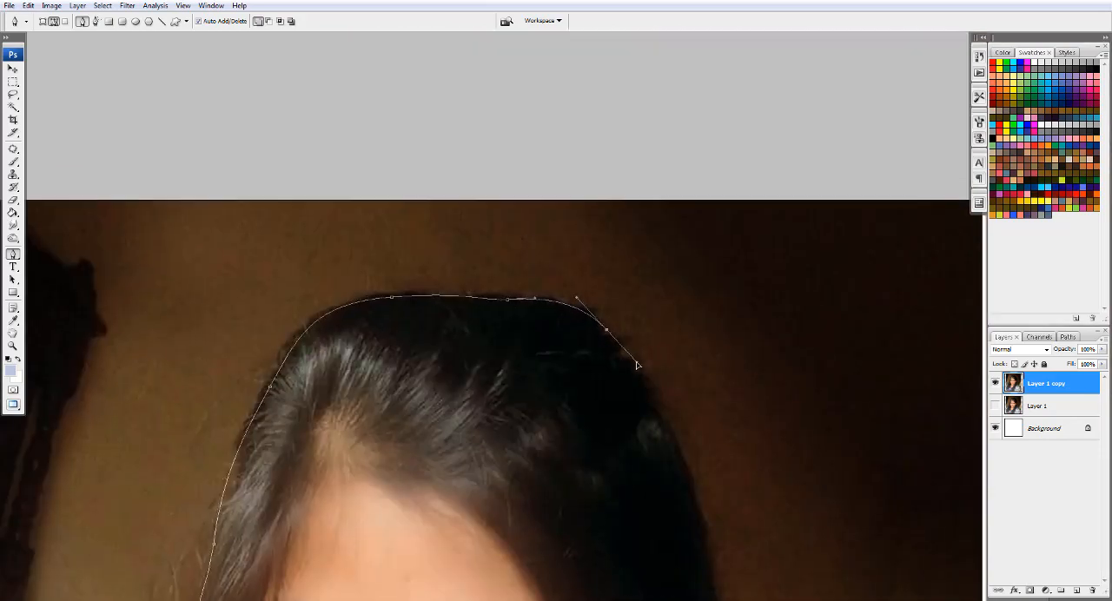
- Continue the Pen path down the hair on the image's right to where it meets the shoulder
{"action": "left_click_drag", "start_coordinate": [693, 486], "coordinate": [710, 559]}
{"action": "left_click_drag", "start_coordinate": [700, 515], "coordinate": [639, 129]}
{"action": "left_click_drag", "start_coordinate": [656, 298], "coordinate": [636, 372]}
{"action": "left_click_drag", "start_coordinate": [652, 407], "coordinate": [663, 438]}
{"action": "left_click_drag", "start_coordinate": [638, 543], "coordinate": [595, 95]}
{"action": "left_click", "coordinate": [682, 311]}
{"action": "left_click", "coordinate": [607, 113]}
- Extend the path along the right shoulder and sleeve to the photo's lower edge and close it at its starting point
{"action": "left_click_drag", "start_coordinate": [687, 172], "coordinate": [738, 218]}
{"action": "left_click_drag", "start_coordinate": [748, 246], "coordinate": [680, 62]}
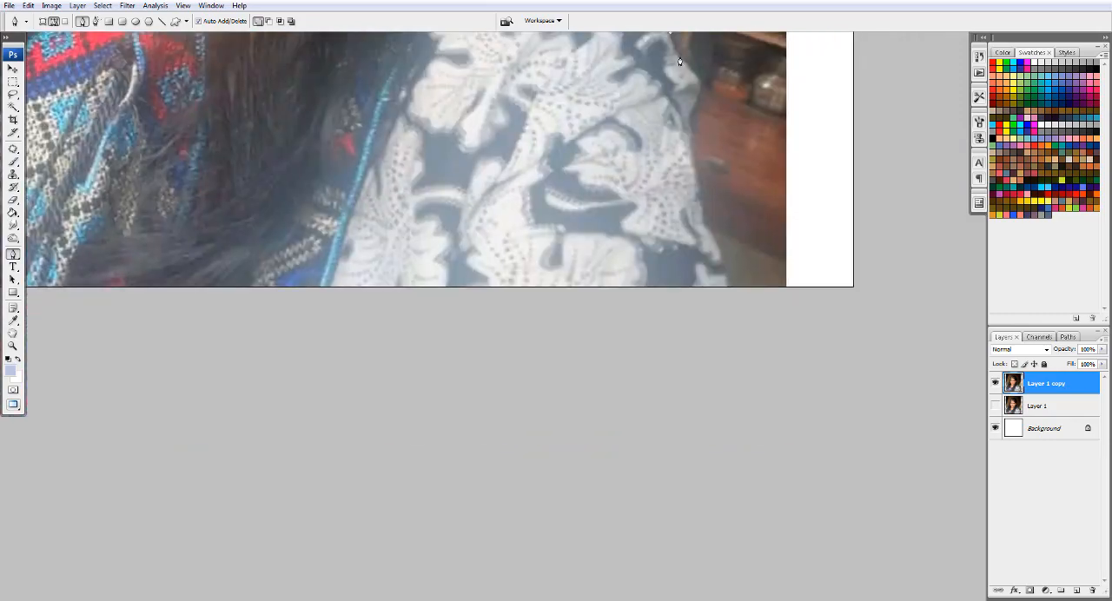
{"action": "left_click_drag", "start_coordinate": [687, 137], "coordinate": [693, 157]}
{"action": "left_click_drag", "start_coordinate": [700, 209], "coordinate": [705, 225]}
{"action": "left_click_drag", "start_coordinate": [711, 251], "coordinate": [700, 206]}
{"action": "key", "text": "ctrl+0"}
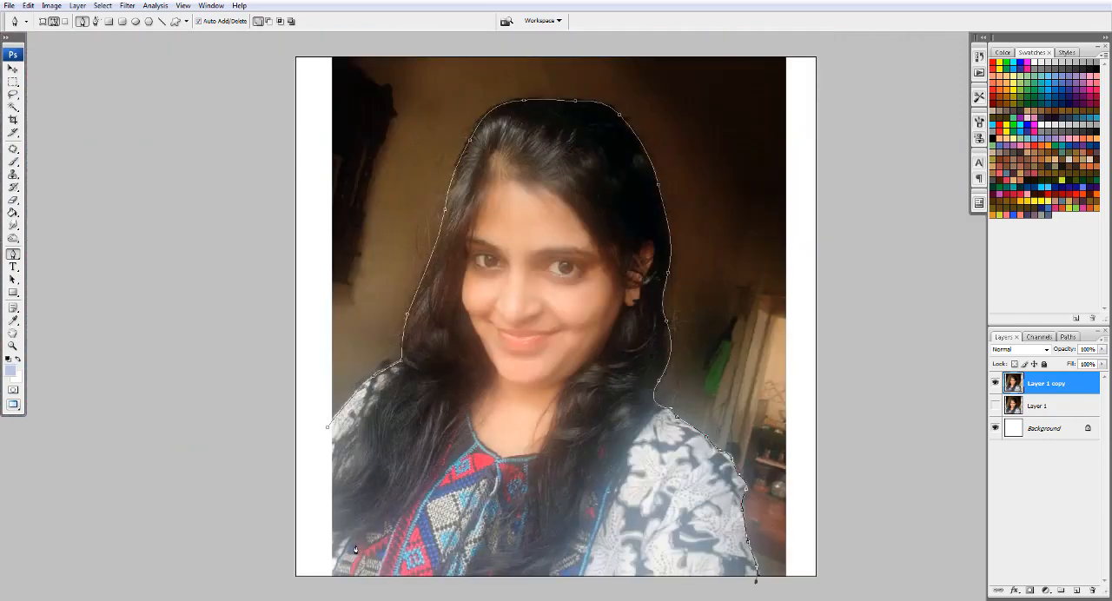
{"action": "left_click", "coordinate": [328, 582]}
{"action": "left_click", "coordinate": [327, 425]}
- Convert the path to a selection and isolate the woman on a new layer, with Layer 1 copy hidden
{"action": "right_click", "coordinate": [438, 205]}
{"action": "left_click", "coordinate": [452, 217]}
{"action": "key", "text": "Return"}
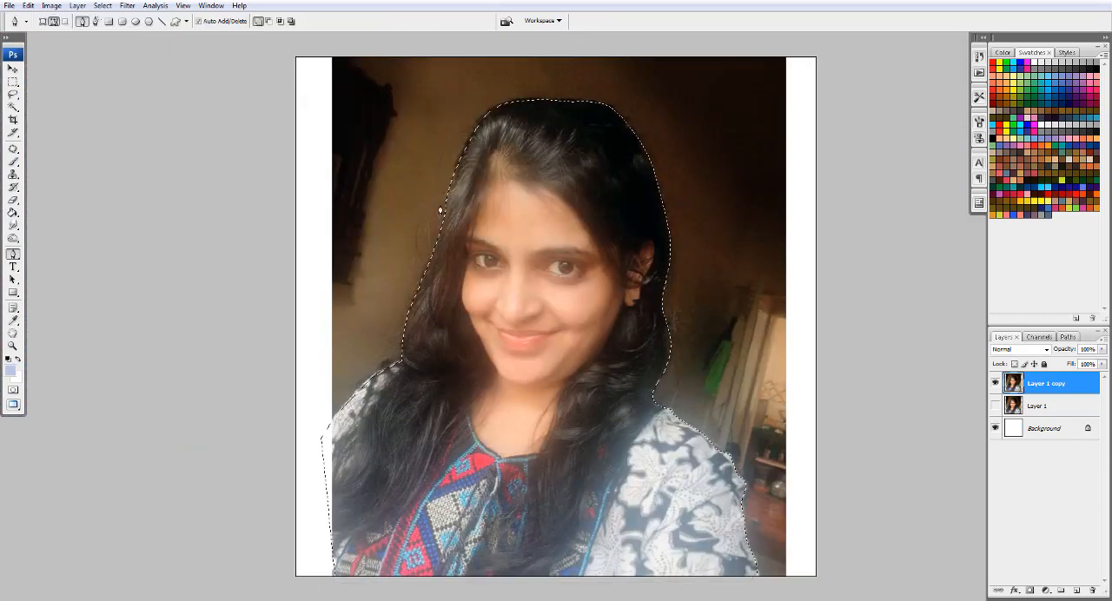
{"action": "key", "text": "ctrl+j"}
{"action": "left_click", "coordinate": [1052, 406]}
{"action": "left_click", "coordinate": [995, 406]}
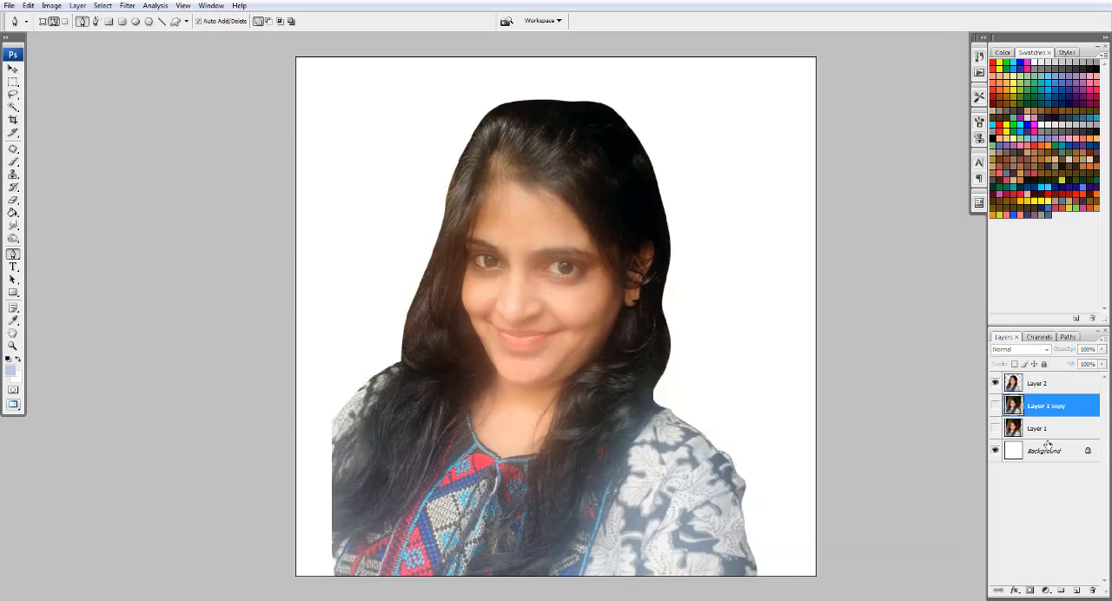
- Fill the Background layer with dark grey
{"action": "left_click", "coordinate": [1053, 451]}
{"action": "left_click", "coordinate": [11, 372]}
{"action": "left_click", "coordinate": [735, 296]}
{"action": "left_click", "coordinate": [983, 180]}
{"action": "key", "text": "alt+BackSpace"}
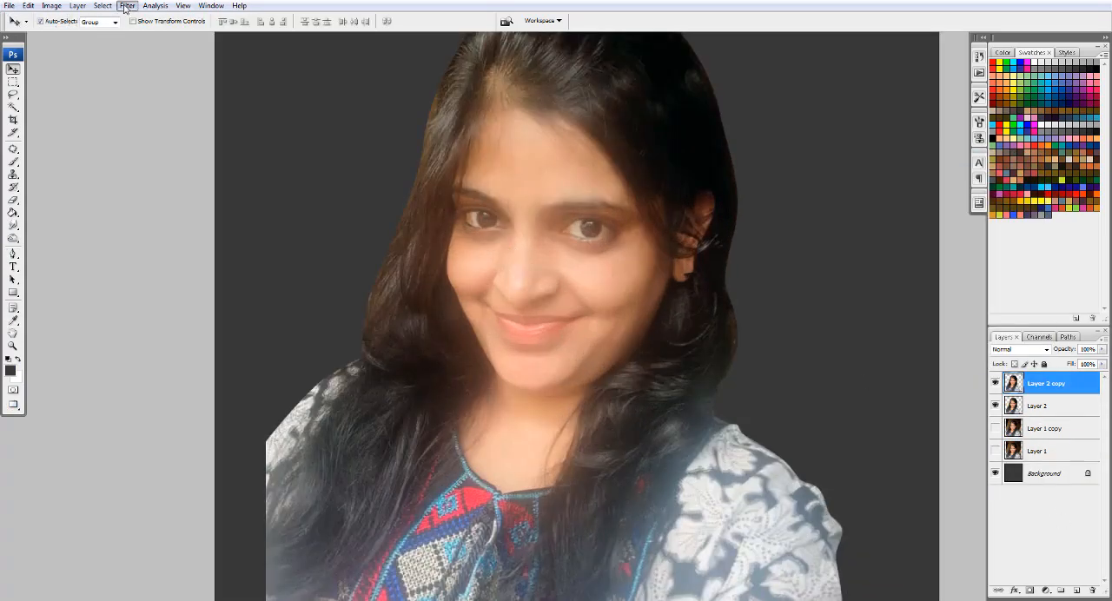
- Undo the duplication of Layer 2
{"action": "left_click", "coordinate": [126, 6]}
{"action": "left_click", "coordinate": [1008, 412]}
{"action": "key", "text": "ctrl+z"}
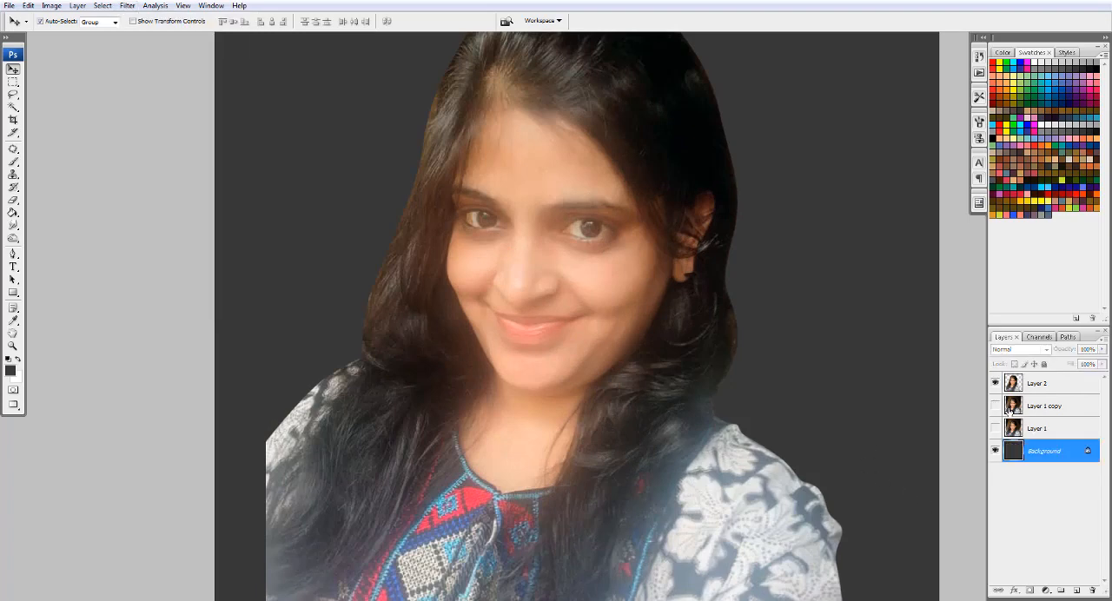
- Apply Smart Sharpen to Layer 2 with an increased amount, a radius of 4.5 pixels and Gaussian Blur removal
{"action": "left_click", "coordinate": [1094, 388]}
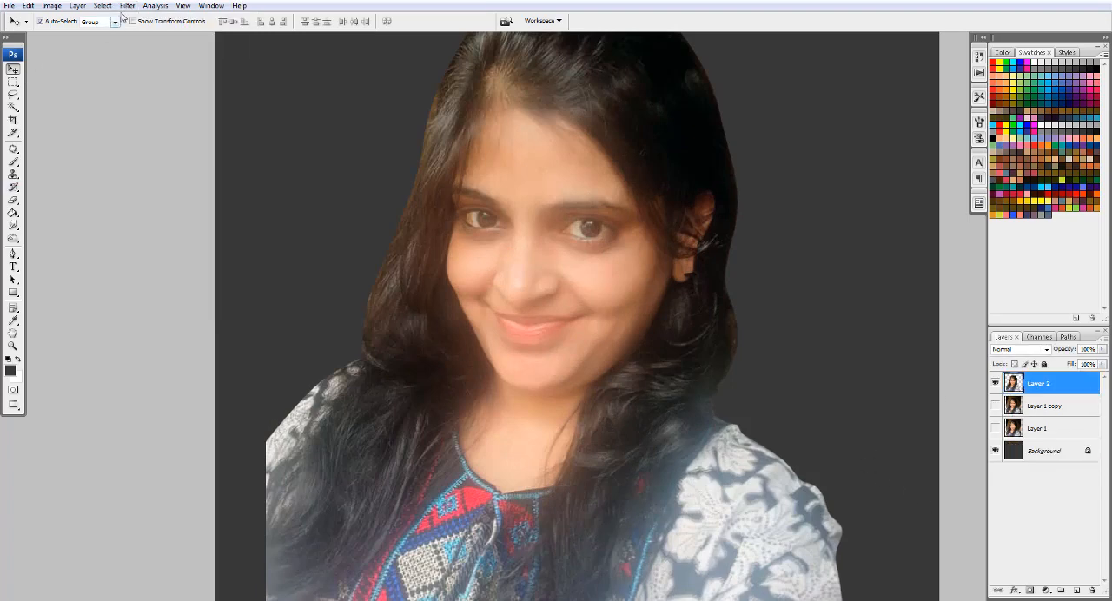
{"action": "left_click", "coordinate": [126, 6]}
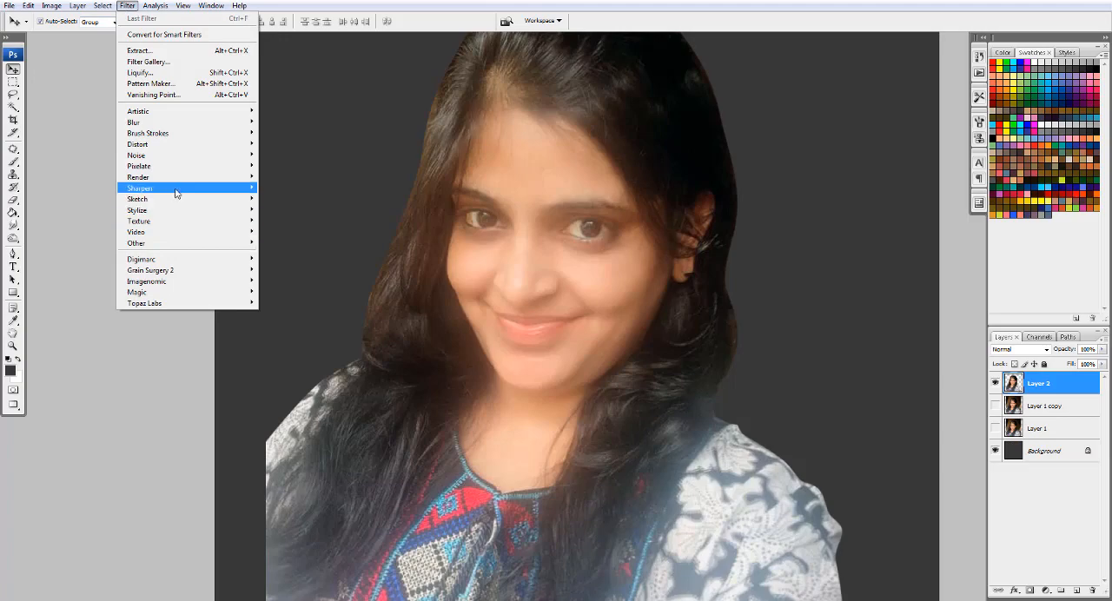
{"action": "mouse_move", "coordinate": [175, 193]}
{"action": "left_click", "coordinate": [291, 219]}
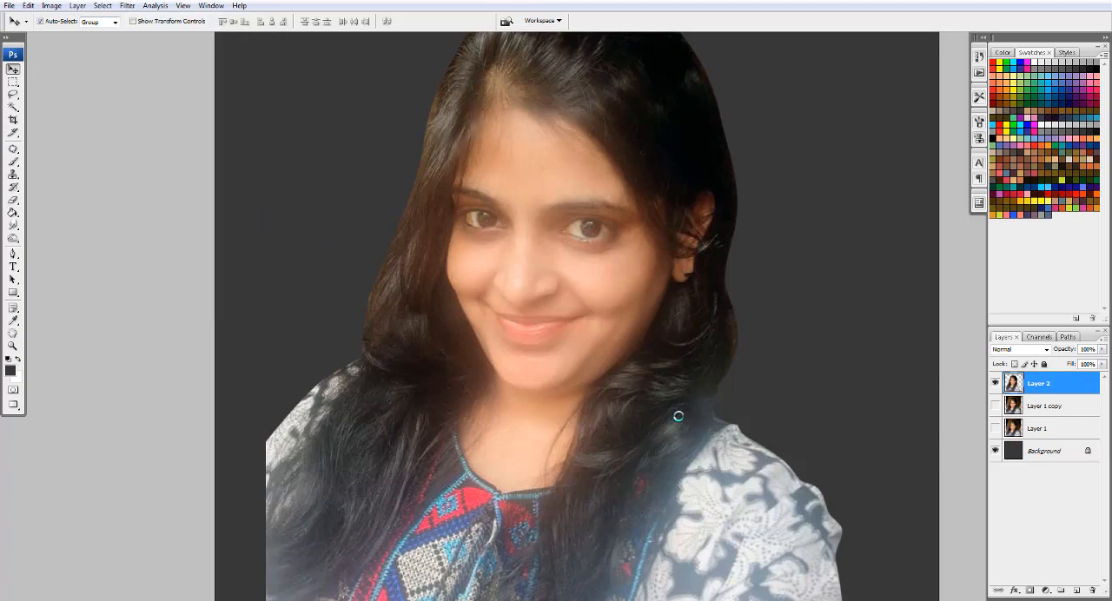
{"action": "left_click_drag", "start_coordinate": [605, 322], "coordinate": [726, 351]}
{"action": "left_click", "coordinate": [591, 412]}
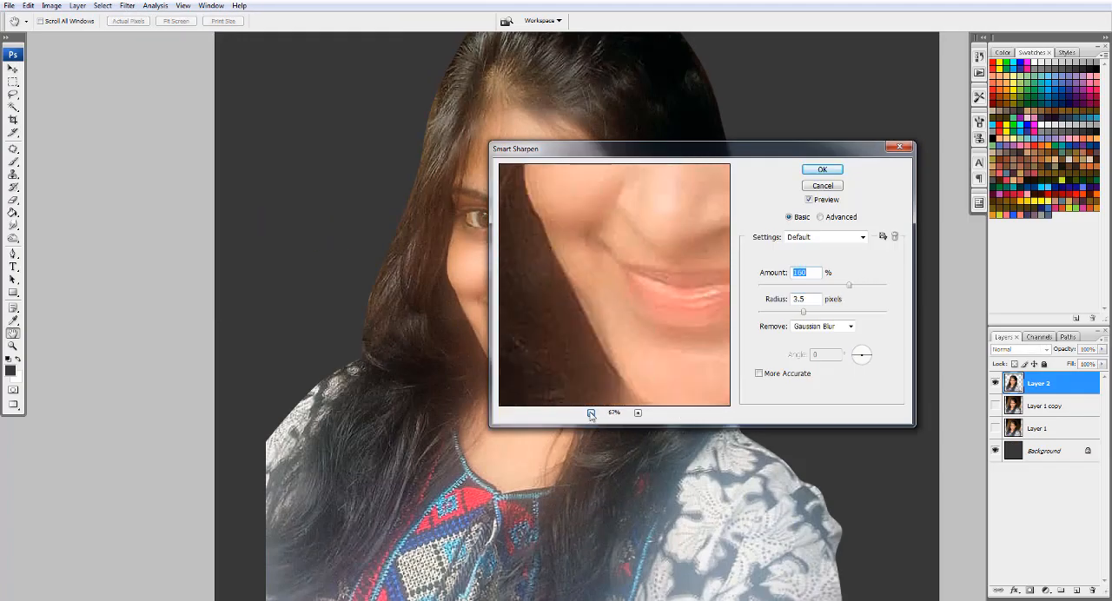
{"action": "left_click_drag", "start_coordinate": [633, 335], "coordinate": [615, 296]}
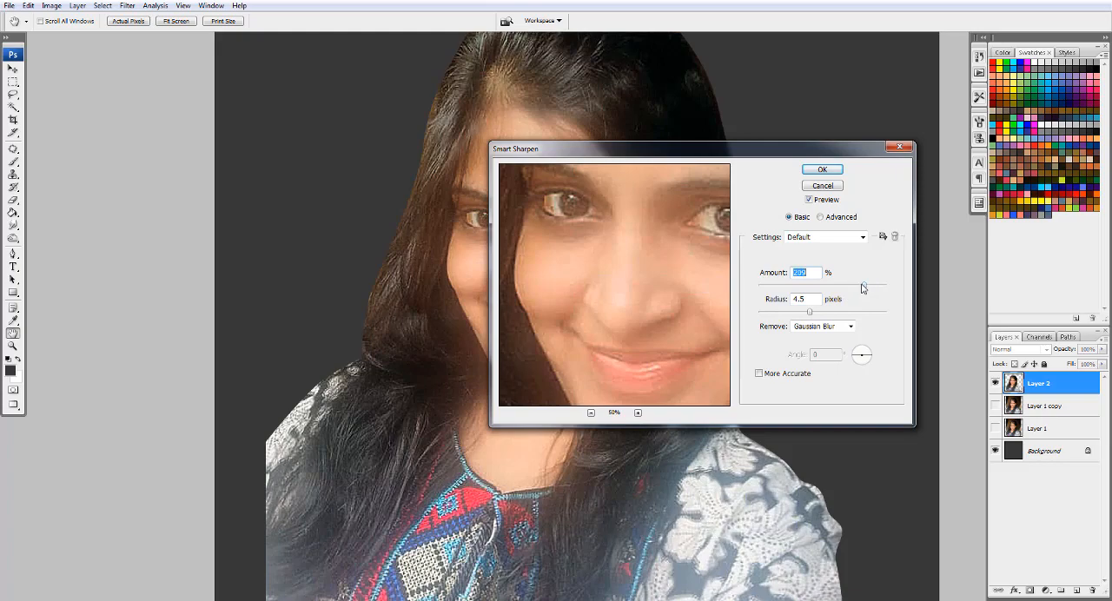
{"action": "left_click", "coordinate": [808, 172]}
- Set the Smudge tool to 46% strength with a soft round brush and smooth the skin of the nose
{"action": "key", "text": "r"}
{"action": "scroll", "coordinate": [518, 285], "scroll_direction": "up", "scroll_amount": 3}
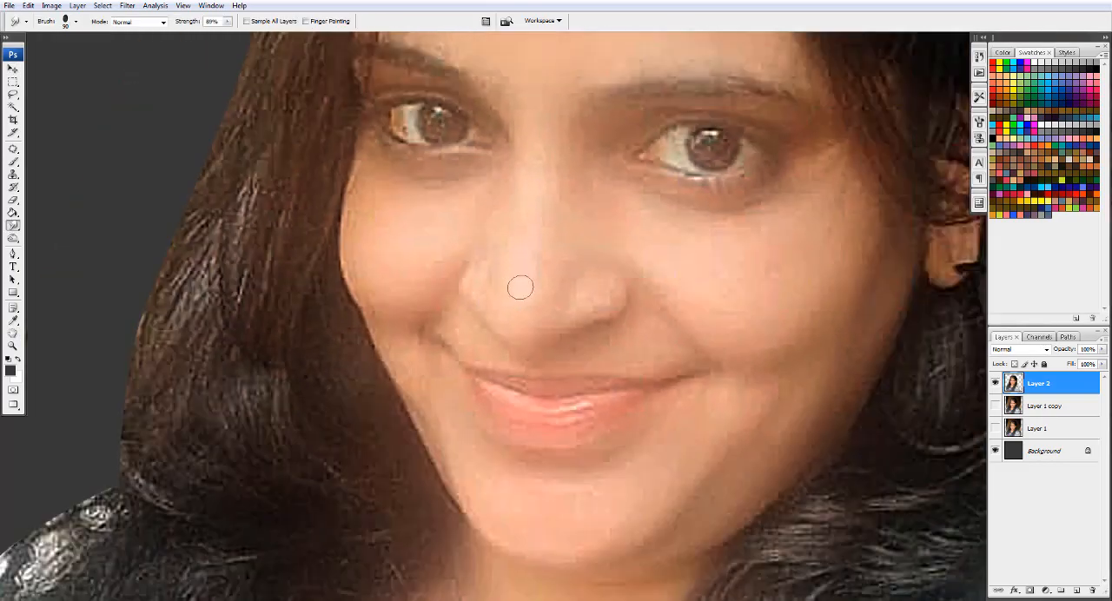
{"action": "left_click", "coordinate": [227, 22]}
{"action": "left_click_drag", "start_coordinate": [228, 33], "coordinate": [205, 33]}
{"action": "key", "text": "bracketright"}
{"action": "key", "text": "bracketright"}
{"action": "scroll", "coordinate": [577, 301], "scroll_direction": "up", "scroll_amount": 1}
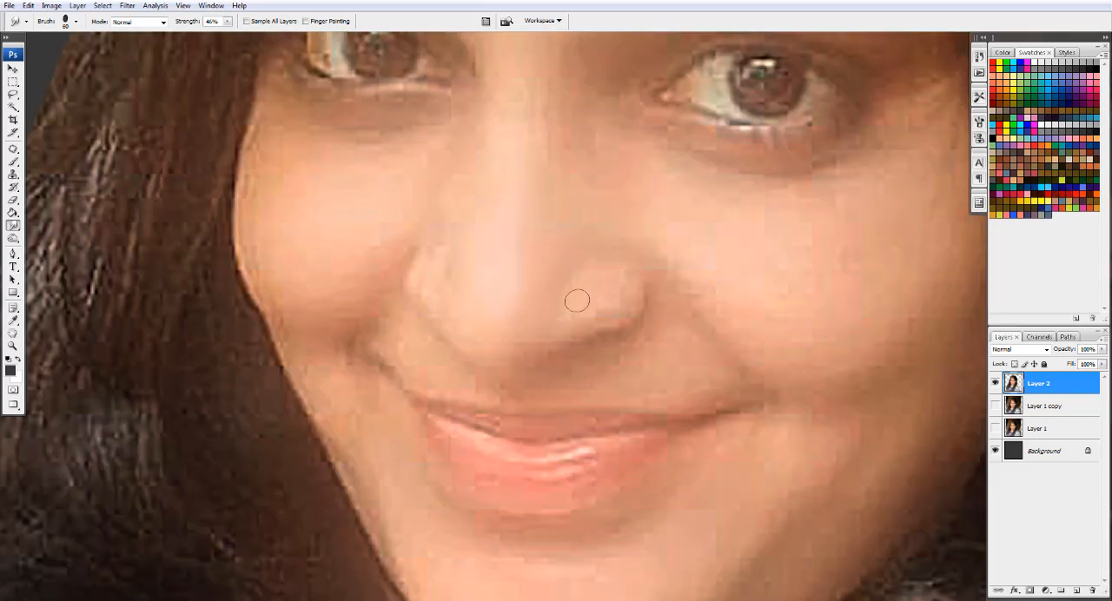
{"action": "left_click", "coordinate": [76, 23]}
{"action": "left_click_drag", "start_coordinate": [168, 146], "coordinate": [169, 124]}
{"action": "double_click", "coordinate": [54, 134]}
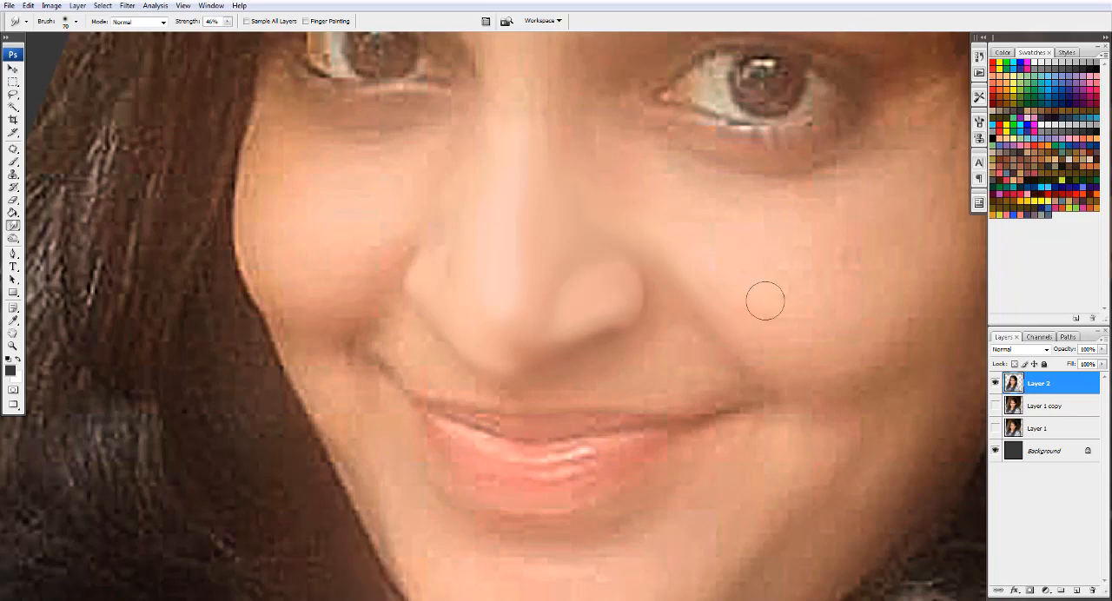
- Switch the Smudge tool to the 201 px brush tip and reduce its size to 70 px
{"action": "left_click", "coordinate": [76, 21]}
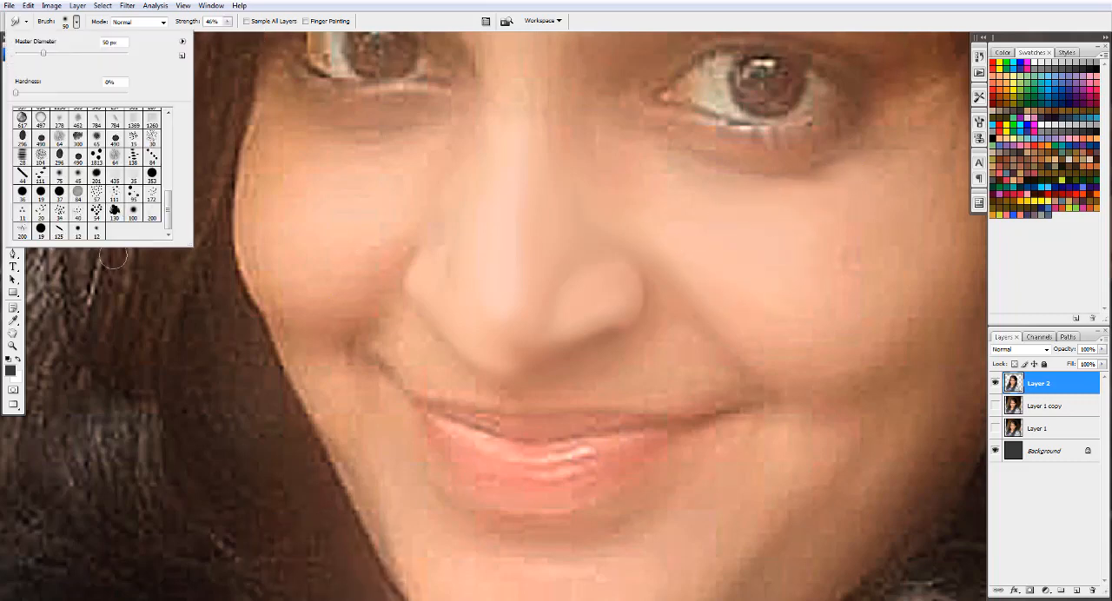
{"action": "double_click", "coordinate": [98, 174]}
{"action": "key", "text": "["}
{"action": "key", "text": "["}
{"action": "key", "text": "["}
{"action": "key", "text": "["}
{"action": "key", "text": "["}
{"action": "key", "text": "["}
{"action": "key", "text": "["}
{"action": "key", "text": "["}
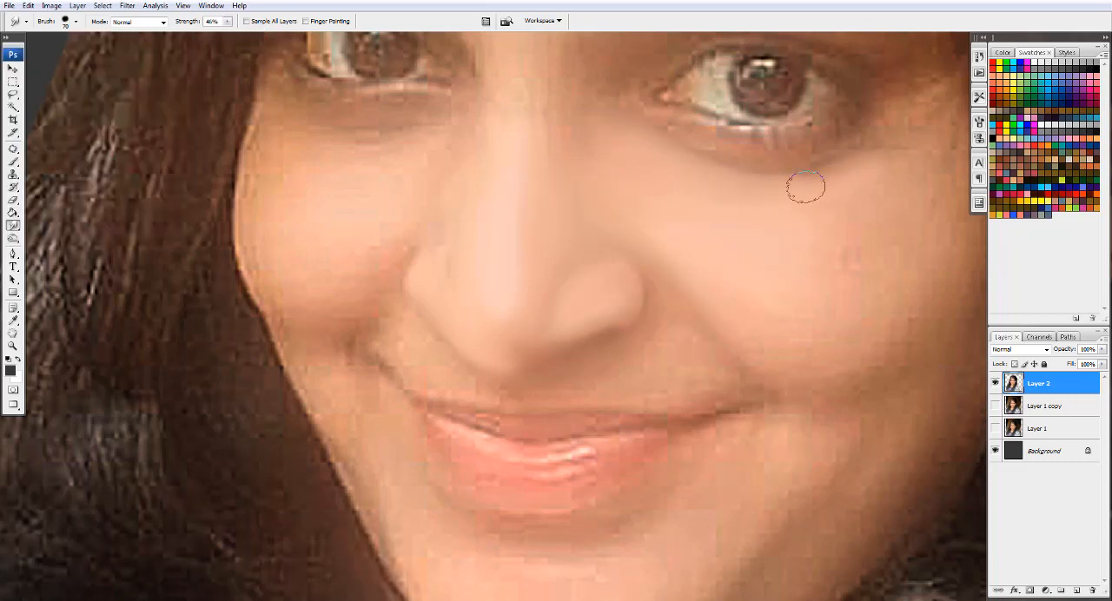
- Smudge the cheek below the eye on the image's right into smooth skin, adjusting the brush size to the area
{"action": "key", "text": "]"}
{"action": "key", "text": "]"}
{"action": "key", "text": "]"}
{"action": "left_click_drag", "start_coordinate": [866, 174], "coordinate": [879, 132]}
{"action": "key", "text": "["}
{"action": "mouse_move", "coordinate": [822, 248]}
{"action": "left_mouse_down"}
{"action": "mouse_move", "coordinate": [884, 261]}
{"action": "mouse_move", "coordinate": [632, 296]}
{"action": "mouse_move", "coordinate": [728, 201]}
{"action": "left_mouse_up"}
{"action": "key", "text": "["}
{"action": "key", "text": "["}
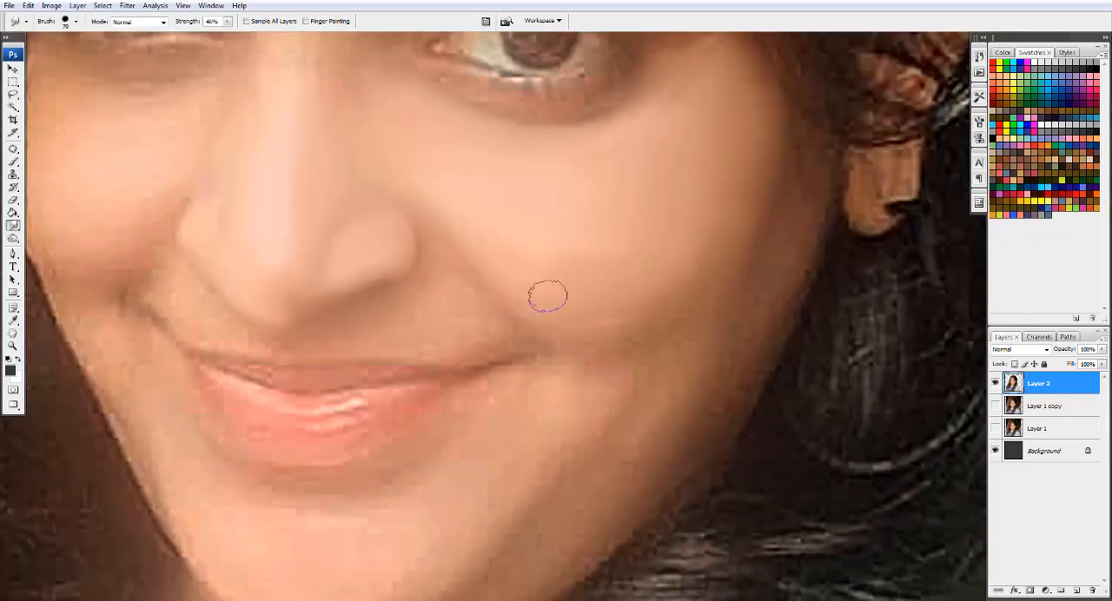
- Smudge the lower cheek and jaw beside the right corner of the mouth smooth
{"action": "mouse_move", "coordinate": [509, 296]}
{"action": "left_mouse_down"}
{"action": "mouse_move", "coordinate": [550, 356]}
{"action": "mouse_move", "coordinate": [639, 340]}
{"action": "mouse_move", "coordinate": [649, 415]}
{"action": "mouse_move", "coordinate": [646, 447]}
{"action": "mouse_move", "coordinate": [561, 447]}
{"action": "mouse_move", "coordinate": [534, 504]}
{"action": "left_mouse_up"}
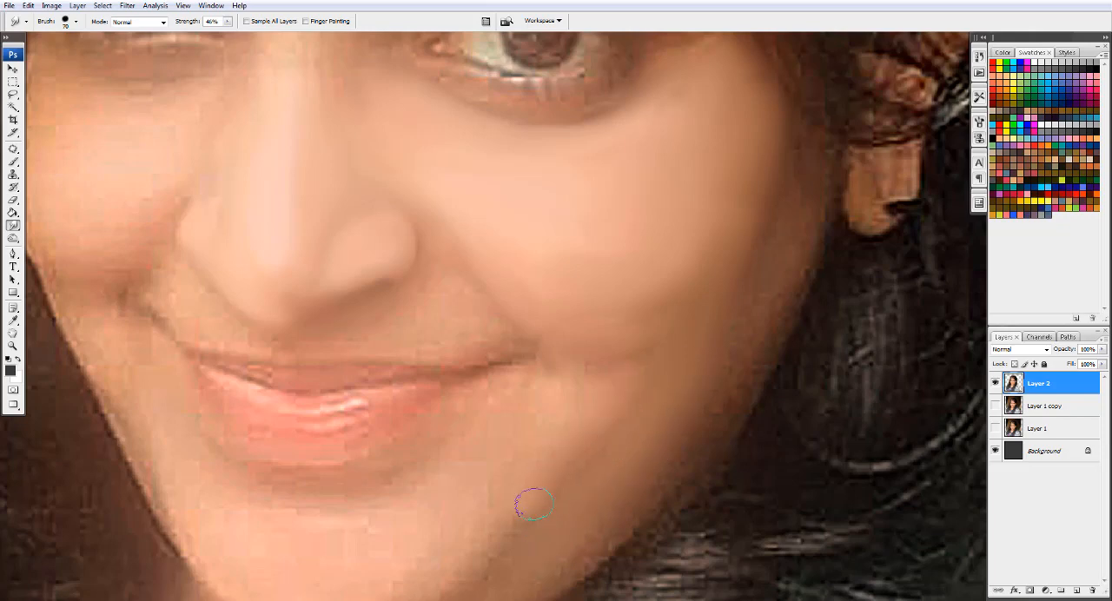
{"action": "key", "text": "]"}
{"action": "key", "text": "]"}
{"action": "left_click_drag", "start_coordinate": [560, 453], "coordinate": [700, 235]}
- Smooth the skin below and to the right of the lower lip with a smaller Smudge brush of 40 to 50 px
{"action": "key", "text": "["}
{"action": "key", "text": "["}
{"action": "key", "text": "["}
{"action": "key", "text": "["}
{"action": "scroll", "coordinate": [557, 239], "scroll_direction": "up", "scroll_amount": 1}
{"action": "key", "text": "["}
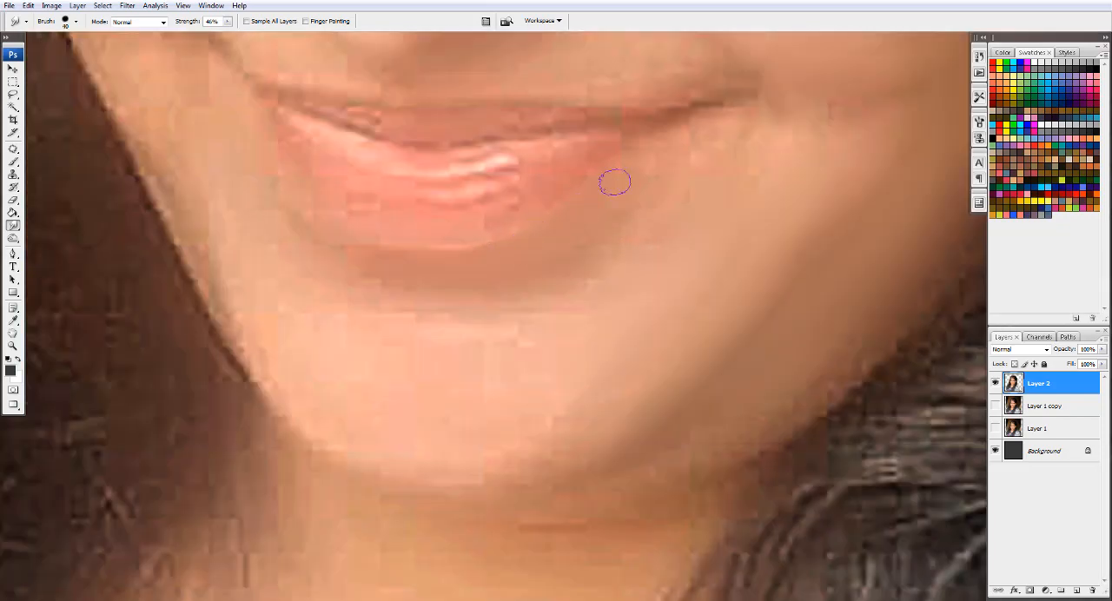
{"action": "key", "text": "["}
{"action": "key", "text": "]"}
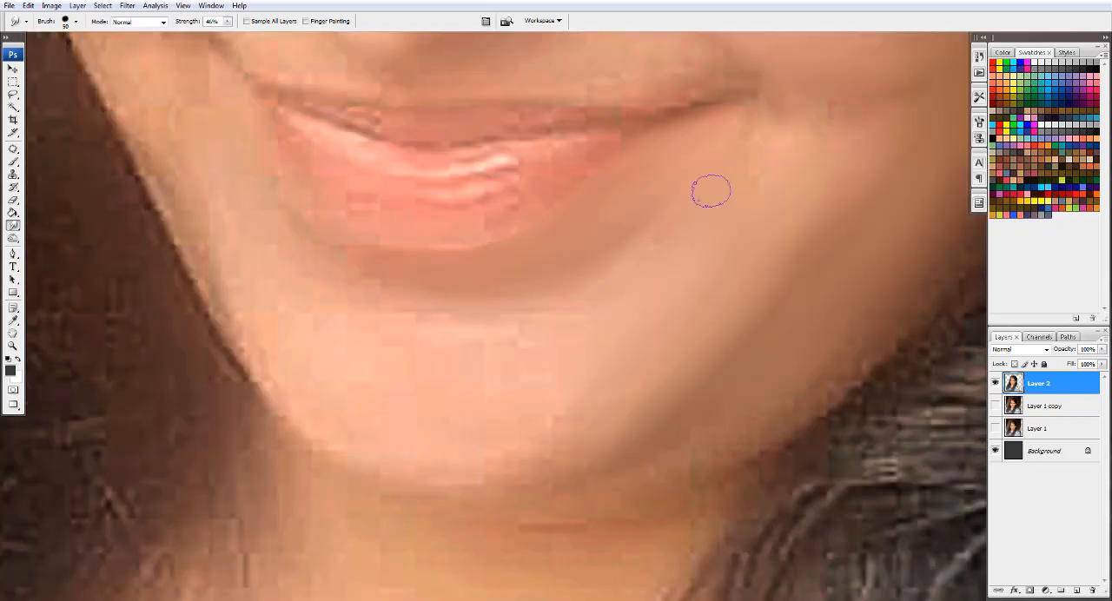
{"action": "left_click_drag", "start_coordinate": [809, 148], "coordinate": [713, 234]}
- Smudge the chin and the area under the lower lip into smooth skin
{"action": "left_click_drag", "start_coordinate": [422, 195], "coordinate": [683, 21]}
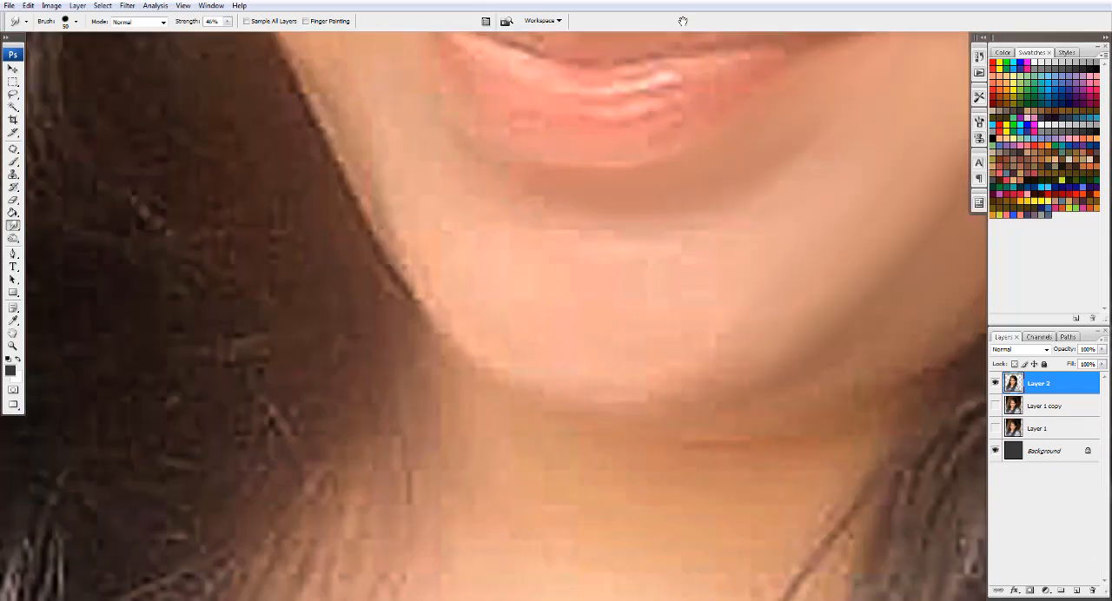
{"action": "key", "text": "]"}
{"action": "key", "text": "]"}
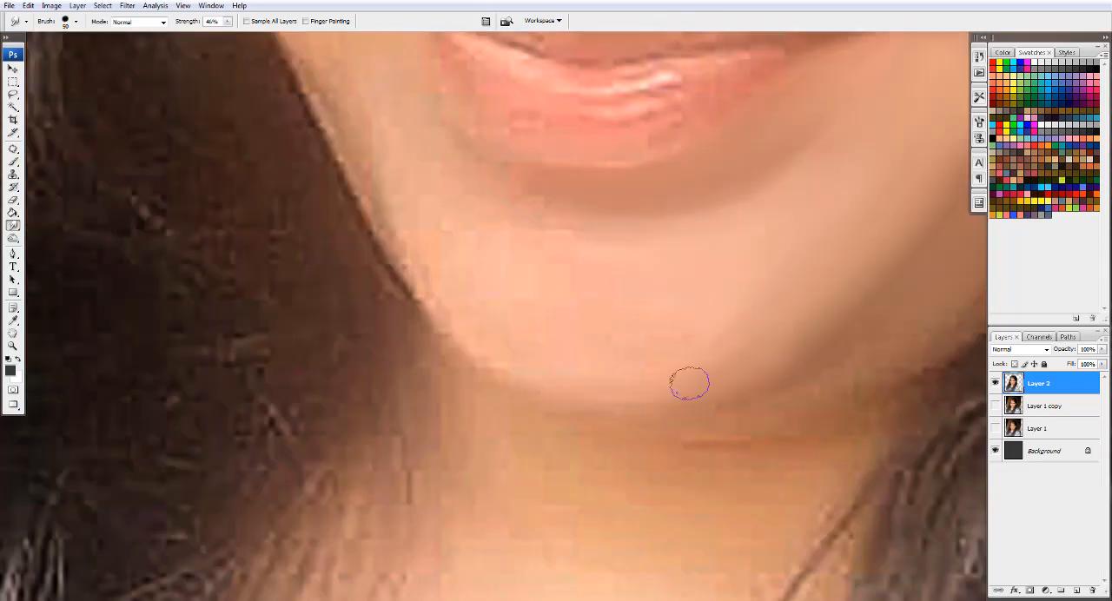
{"action": "left_click_drag", "start_coordinate": [404, 206], "coordinate": [599, 310]}
- Smooth the jawline and lower cheek on the image's left with the Smudge tool
{"action": "key", "text": "["}
{"action": "key", "text": "["}
{"action": "key", "text": "["}
{"action": "key", "text": "["}
{"action": "mouse_move", "coordinate": [569, 91]}
{"action": "left_mouse_down"}
{"action": "mouse_move", "coordinate": [571, 238]}
{"action": "mouse_move", "coordinate": [524, 284]}
{"action": "mouse_move", "coordinate": [513, 333]}
{"action": "mouse_move", "coordinate": [581, 380]}
{"action": "mouse_move", "coordinate": [610, 358]}
{"action": "left_mouse_up"}
{"action": "key", "text": "]"}
{"action": "scroll", "coordinate": [873, 427], "scroll_direction": "down", "scroll_amount": 3}
{"action": "scroll", "coordinate": [703, 420], "scroll_direction": "up", "scroll_amount": 3}
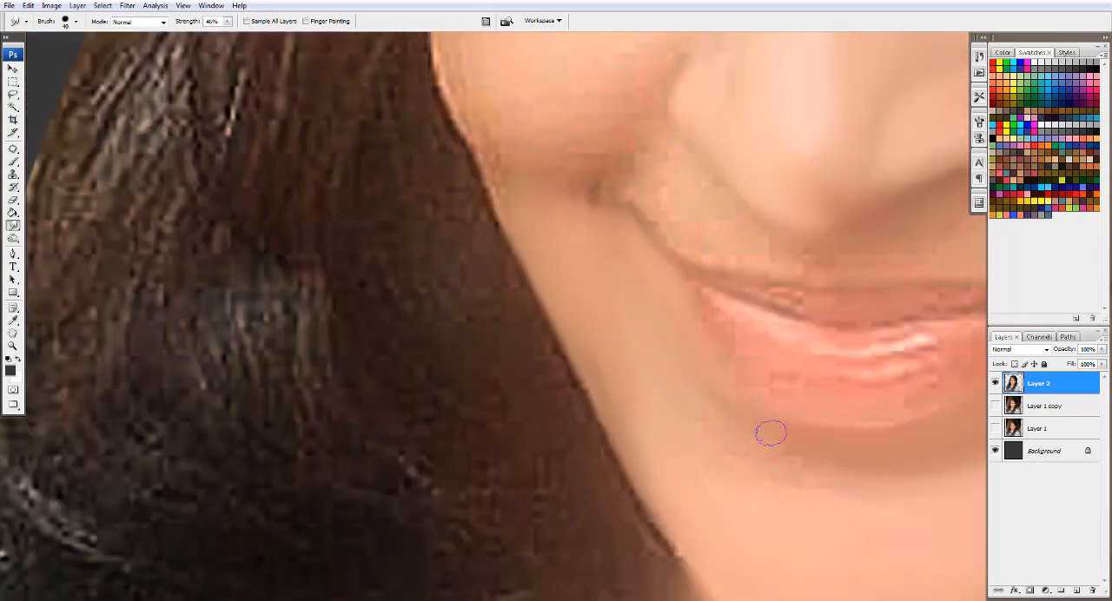
- Smudge the skin between the nose and upper lip toward the right corner of the mouth, using a brush of about 50 px
{"action": "key", "text": "]"}
{"action": "left_click_drag", "start_coordinate": [959, 229], "coordinate": [661, 375]}
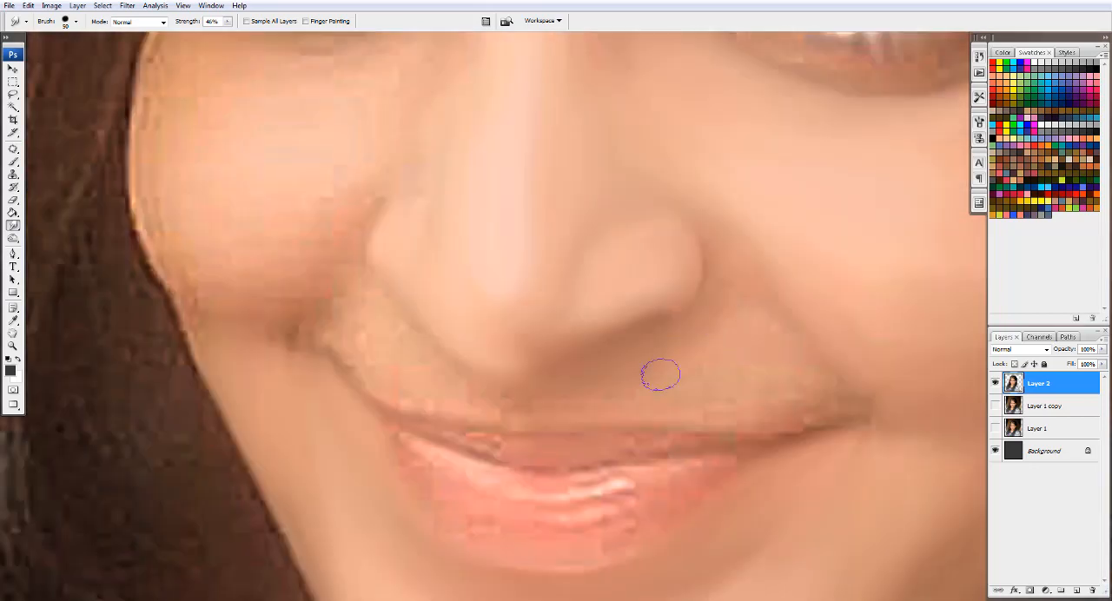
{"action": "key", "text": "bracketleft"}
{"action": "key", "text": "bracketright"}
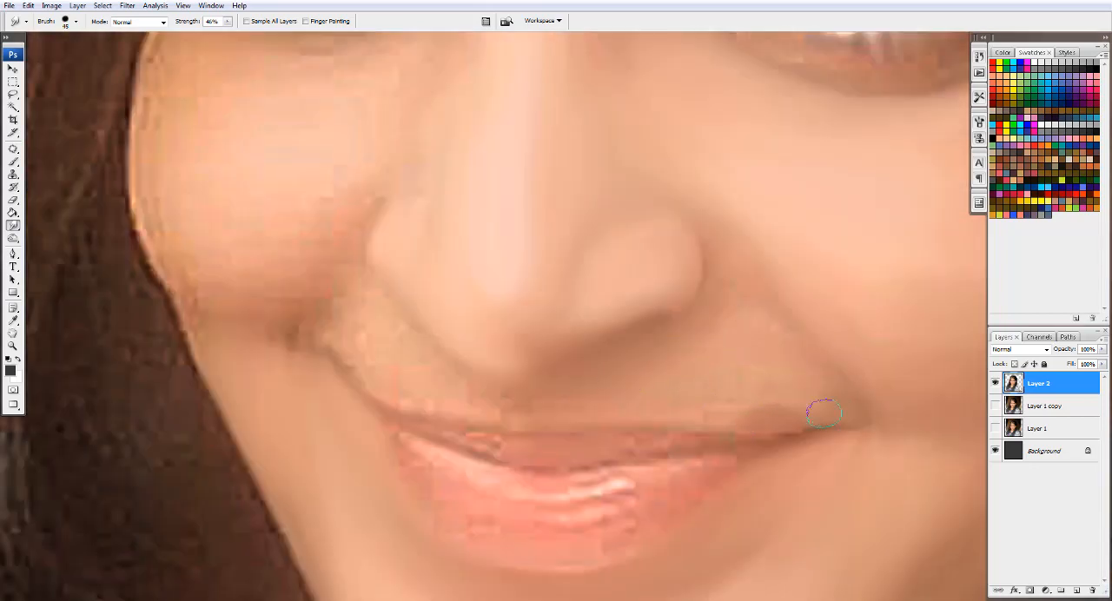
{"action": "mouse_move", "coordinate": [815, 409]}
{"action": "left_mouse_down"}
{"action": "mouse_move", "coordinate": [774, 416]}
{"action": "mouse_move", "coordinate": [684, 401]}
{"action": "left_mouse_up"}
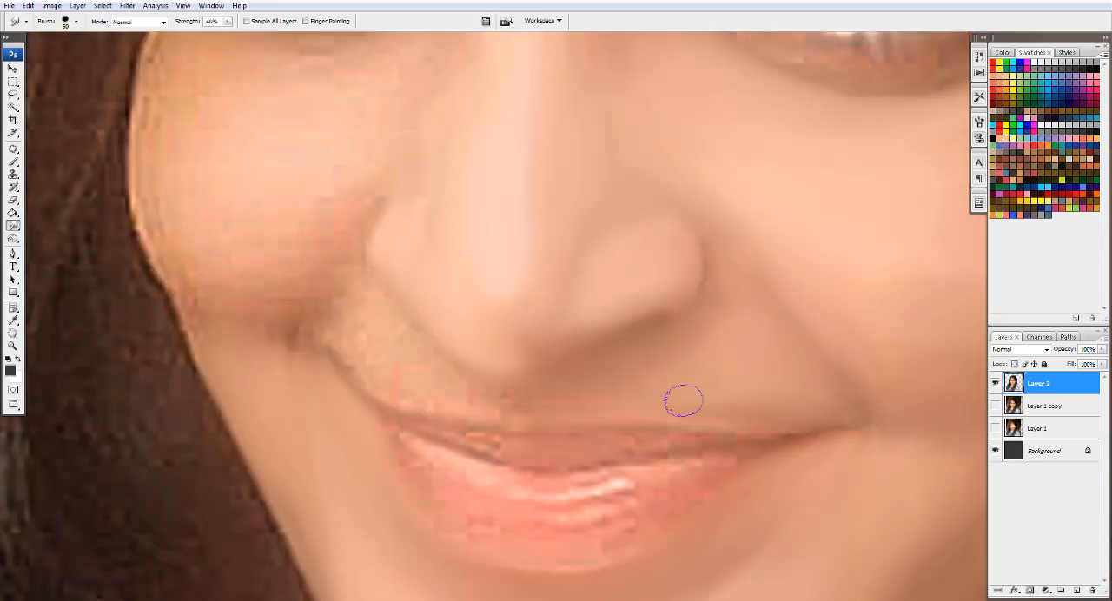
- Smooth the upper-lip skin and smile crease around the left corner of the mouth with the Smudge tool
{"action": "mouse_move", "coordinate": [522, 358]}
{"action": "left_mouse_down"}
{"action": "mouse_move", "coordinate": [589, 308]}
{"action": "mouse_move", "coordinate": [583, 328]}
{"action": "mouse_move", "coordinate": [451, 365]}
{"action": "mouse_move", "coordinate": [368, 347]}
{"action": "mouse_move", "coordinate": [346, 354]}
{"action": "mouse_move", "coordinate": [435, 397]}
{"action": "mouse_move", "coordinate": [473, 402]}
{"action": "mouse_move", "coordinate": [446, 357]}
{"action": "mouse_move", "coordinate": [517, 391]}
{"action": "mouse_move", "coordinate": [641, 402]}
{"action": "mouse_move", "coordinate": [504, 408]}
{"action": "mouse_move", "coordinate": [332, 354]}
{"action": "mouse_move", "coordinate": [359, 321]}
{"action": "mouse_move", "coordinate": [331, 264]}
{"action": "mouse_move", "coordinate": [374, 185]}
{"action": "mouse_move", "coordinate": [283, 367]}
{"action": "left_mouse_up"}
{"action": "key", "text": "bracketleft"}
{"action": "key", "text": "bracketleft"}
{"action": "key", "text": "bracketleft"}
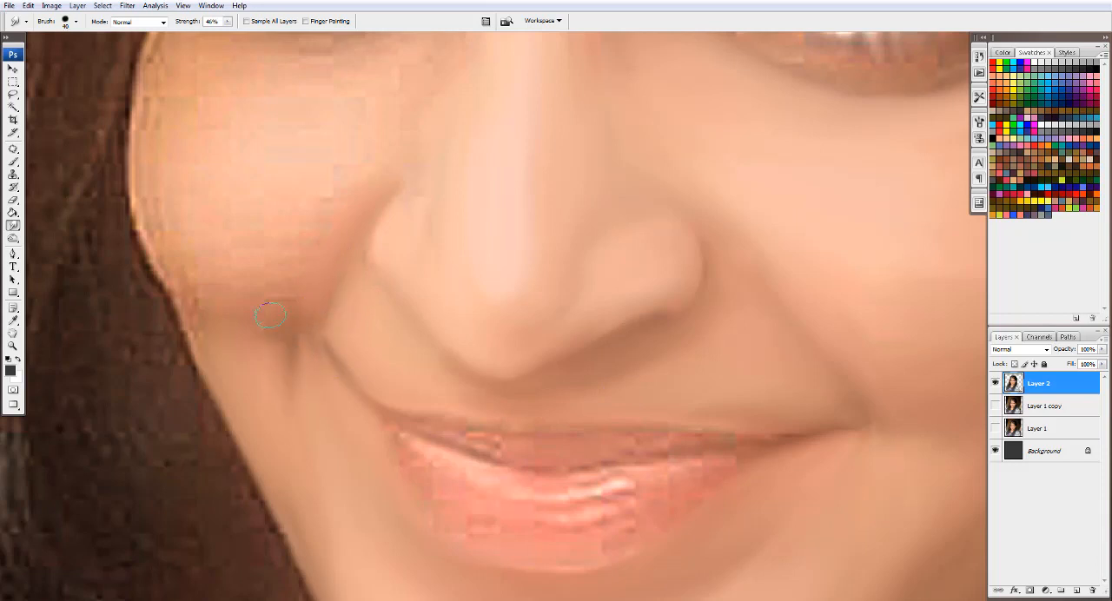
{"action": "key", "text": "bracketright"}
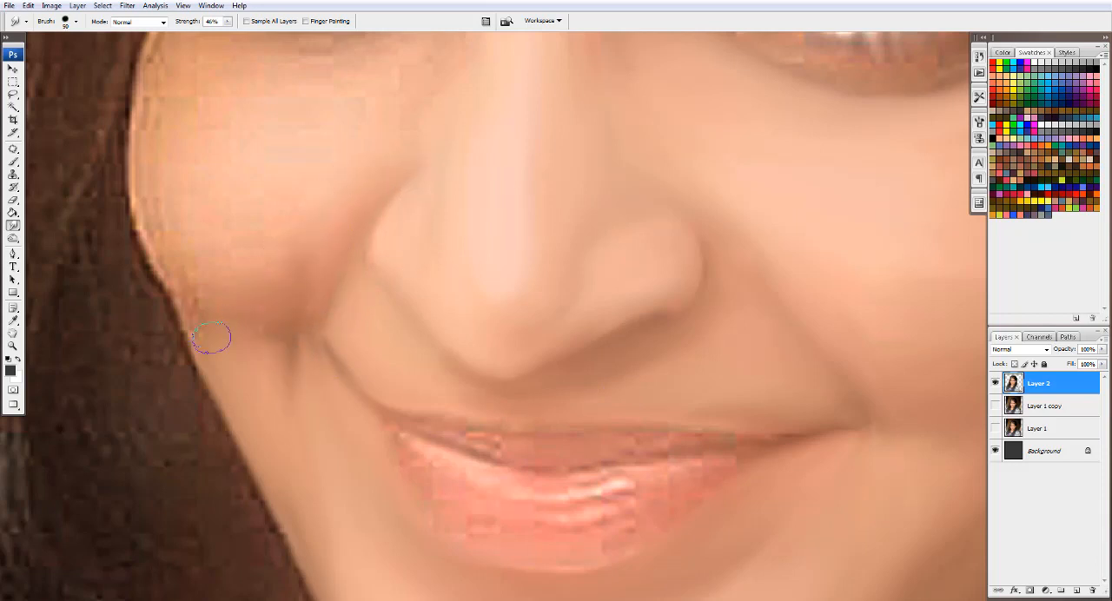
- Smudge the cheek on the image's left and its outer edge against the hair, enlarging the brush to 60 px
{"action": "left_click_drag", "start_coordinate": [167, 310], "coordinate": [142, 183]}
{"action": "key", "text": "bracketright"}
{"action": "key", "text": "bracketright"}
{"action": "key", "text": "bracketleft"}
{"action": "key", "text": "bracketright"}
{"action": "key", "text": "bracketright"}
{"action": "mouse_move", "coordinate": [180, 110]}
{"action": "left_mouse_down"}
{"action": "mouse_move", "coordinate": [266, 290]}
{"action": "mouse_move", "coordinate": [249, 347]}
{"action": "mouse_move", "coordinate": [235, 308]}
{"action": "left_mouse_up"}
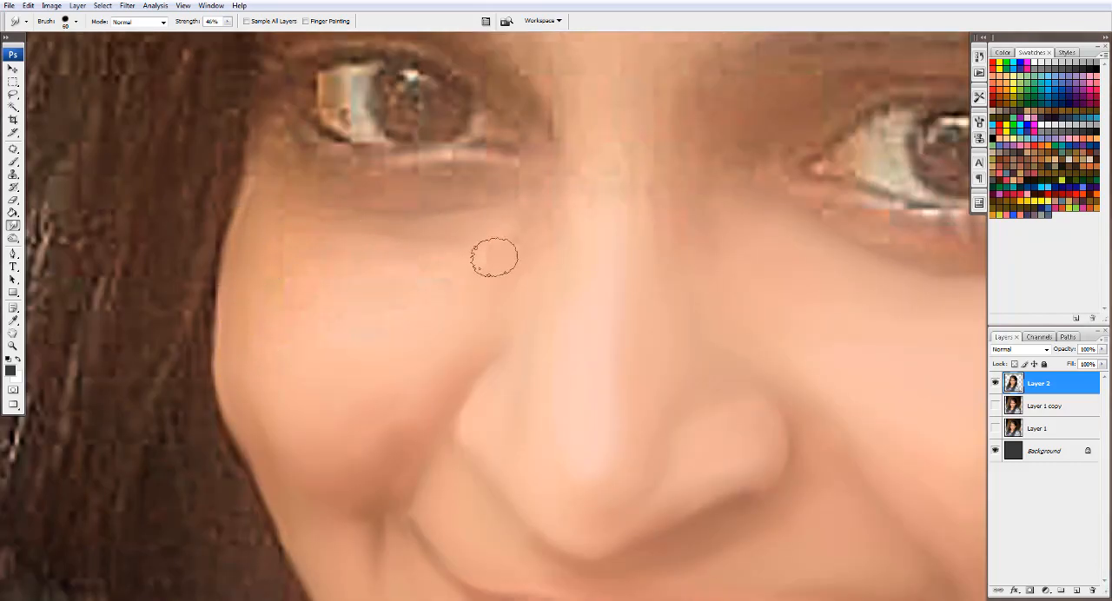
- Smudge the skin across the nose bridge between the inner corners of both eyes with a reduced brush
{"action": "key", "text": "bracketleft"}
{"action": "key", "text": "bracketleft"}
{"action": "mouse_move", "coordinate": [515, 267]}
{"action": "left_mouse_down"}
{"action": "mouse_move", "coordinate": [615, 153]}
{"action": "mouse_move", "coordinate": [747, 196]}
{"action": "left_mouse_up"}
{"action": "key", "text": "bracketright"}
{"action": "key", "text": "bracketright"}
{"action": "key", "text": "bracketleft"}
{"action": "key", "text": "bracketleft"}
{"action": "key", "text": "bracketleft"}
{"action": "key", "text": "bracketleft"}
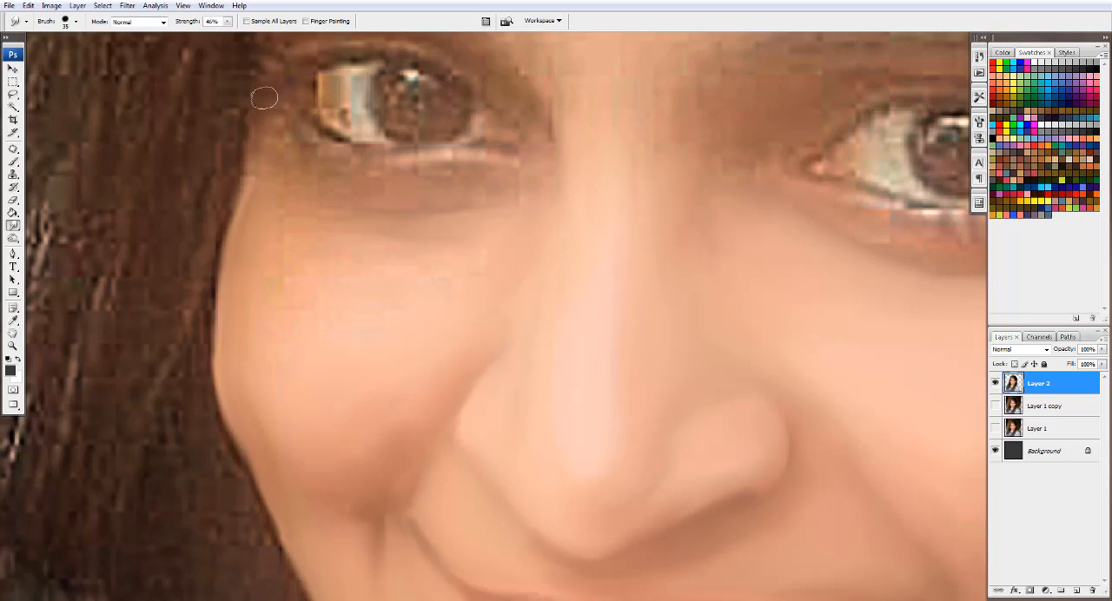
- Smooth the under-eye skin and upper cheek edge beneath the eye on the image's left with the Smudge tool
{"action": "scroll", "coordinate": [264, 97], "scroll_direction": "down", "scroll_amount": 3}
{"action": "scroll", "coordinate": [417, 251], "scroll_direction": "up", "scroll_amount": 2}
{"action": "key", "text": "bracketright"}
{"action": "key", "text": "bracketright"}
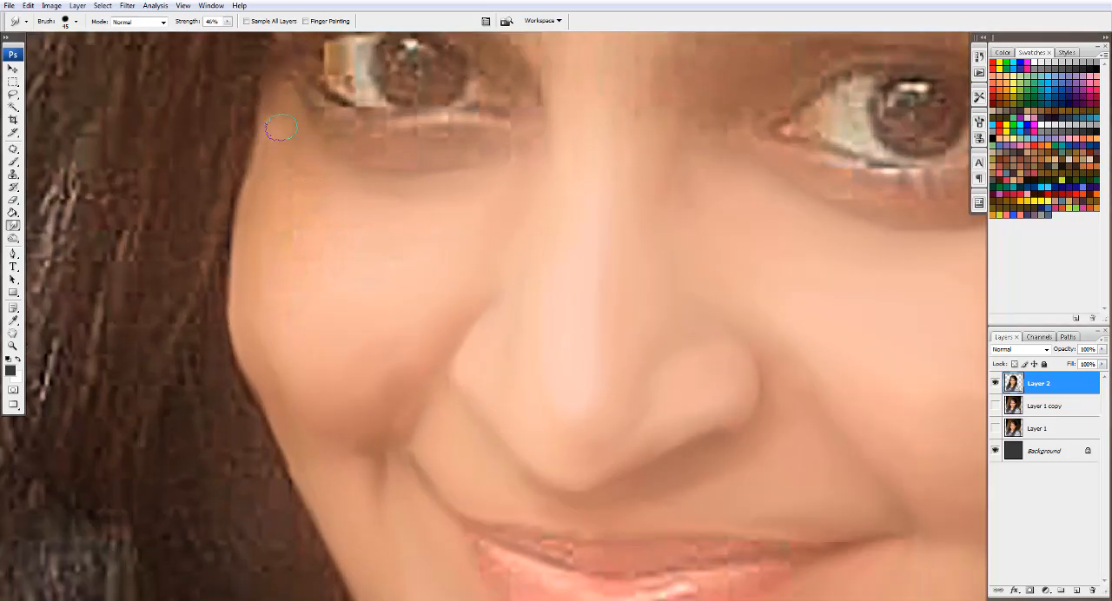
{"action": "key", "text": "bracketright"}
{"action": "mouse_move", "coordinate": [275, 152]}
{"action": "left_mouse_down"}
{"action": "mouse_move", "coordinate": [300, 227]}
{"action": "mouse_move", "coordinate": [284, 385]}
{"action": "mouse_move", "coordinate": [264, 347]}
{"action": "mouse_move", "coordinate": [291, 280]}
{"action": "mouse_move", "coordinate": [365, 237]}
{"action": "mouse_move", "coordinate": [364, 282]}
{"action": "left_mouse_up"}
{"action": "key", "text": "bracketleft"}
{"action": "key", "text": "bracketleft"}
{"action": "mouse_move", "coordinate": [518, 149]}
{"action": "left_mouse_down"}
{"action": "mouse_move", "coordinate": [356, 115]}
{"action": "mouse_move", "coordinate": [327, 126]}
{"action": "mouse_move", "coordinate": [405, 328]}
{"action": "left_mouse_up"}
{"action": "key", "text": "bracketleft"}
{"action": "key", "text": "bracketleft"}
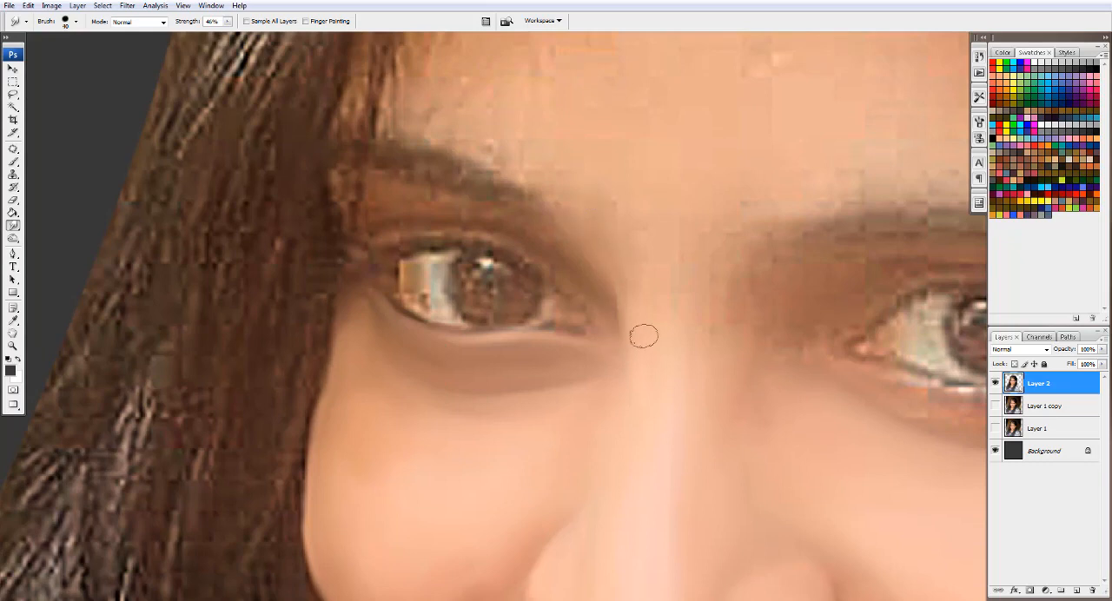
- Smudge the upper eyelid and both lash lines of the eye on the image's left, reducing the brush for the lid edges
{"action": "key", "text": "bracketright"}
{"action": "key", "text": "bracketright"}
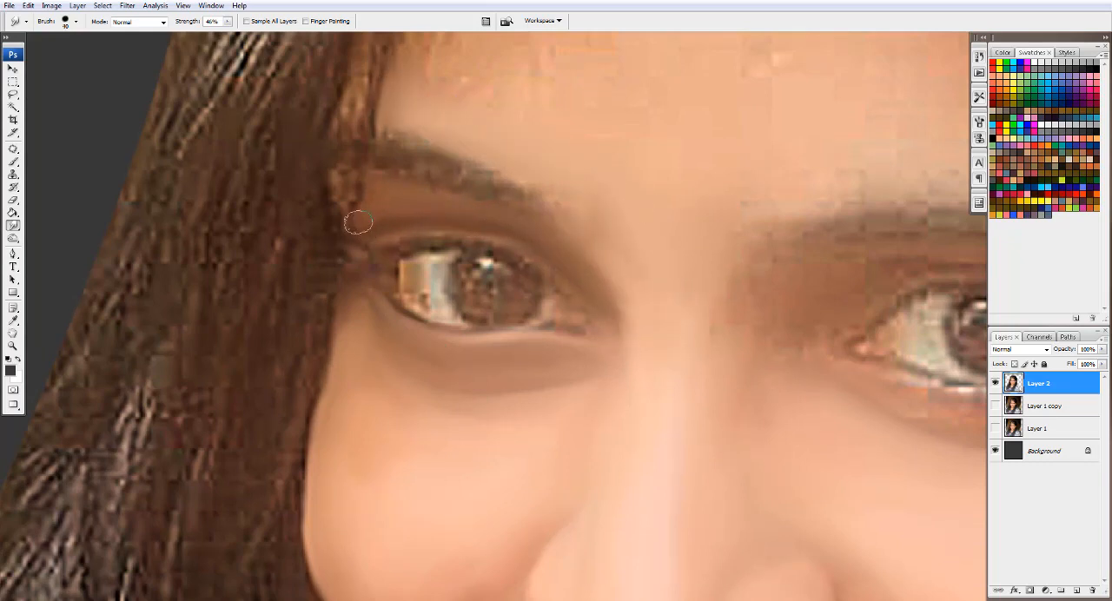
{"action": "left_click_drag", "start_coordinate": [356, 219], "coordinate": [355, 184]}
{"action": "key", "text": "bracketleft"}
{"action": "key", "text": "bracketleft"}
{"action": "key", "text": "bracketleft"}
{"action": "left_click_drag", "start_coordinate": [461, 248], "coordinate": [558, 287]}
{"action": "mouse_move", "coordinate": [392, 296]}
{"action": "left_mouse_down"}
{"action": "mouse_move", "coordinate": [433, 318]}
{"action": "mouse_move", "coordinate": [609, 348]}
{"action": "mouse_move", "coordinate": [603, 329]}
{"action": "mouse_move", "coordinate": [565, 311]}
{"action": "left_mouse_up"}
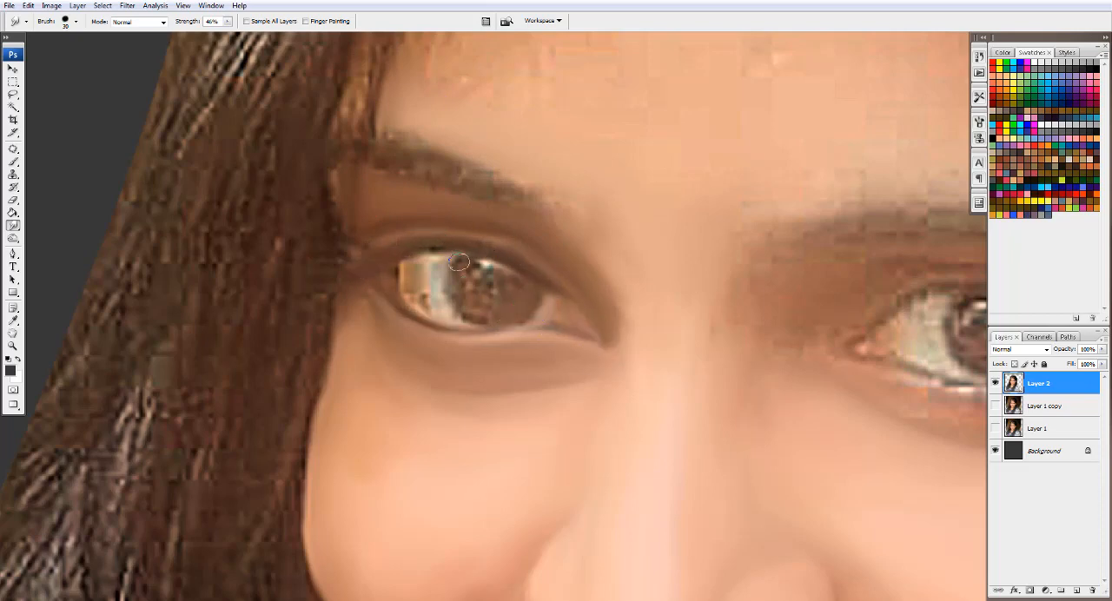
- Smooth the white, iris, highlight and outer corner of the eye on the image's left with a brush of about 20 to 25 px
{"action": "left_click_drag", "start_coordinate": [459, 262], "coordinate": [475, 315]}
{"action": "left_click_drag", "start_coordinate": [425, 264], "coordinate": [433, 308]}
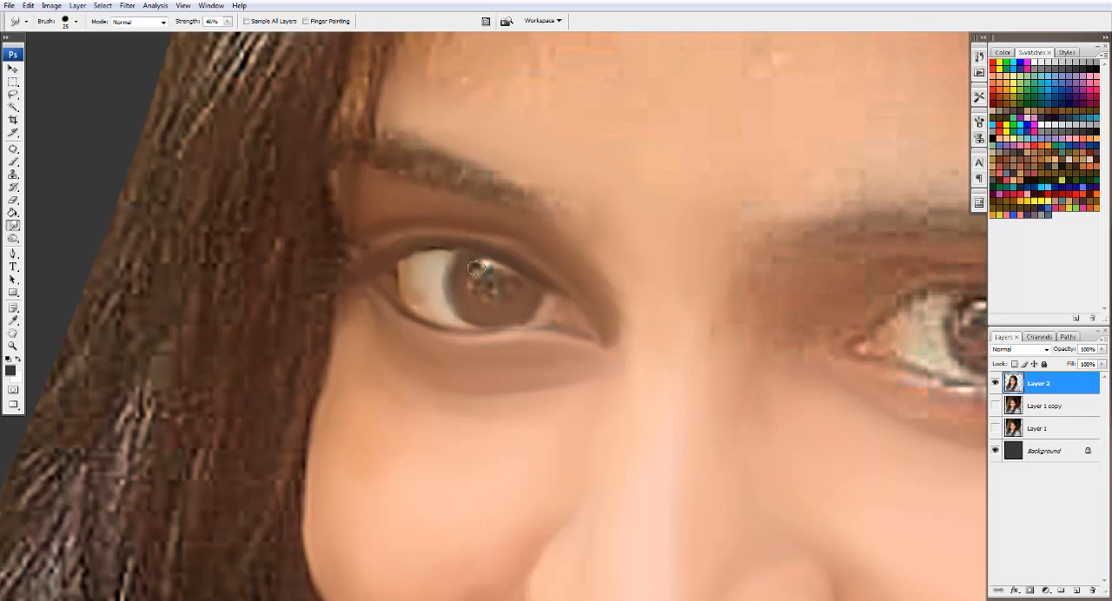
{"action": "key", "text": "bracketright"}
{"action": "mouse_move", "coordinate": [487, 268]}
{"action": "left_mouse_down"}
{"action": "mouse_move", "coordinate": [475, 264]}
{"action": "mouse_move", "coordinate": [494, 264]}
{"action": "mouse_move", "coordinate": [500, 291]}
{"action": "left_mouse_up"}
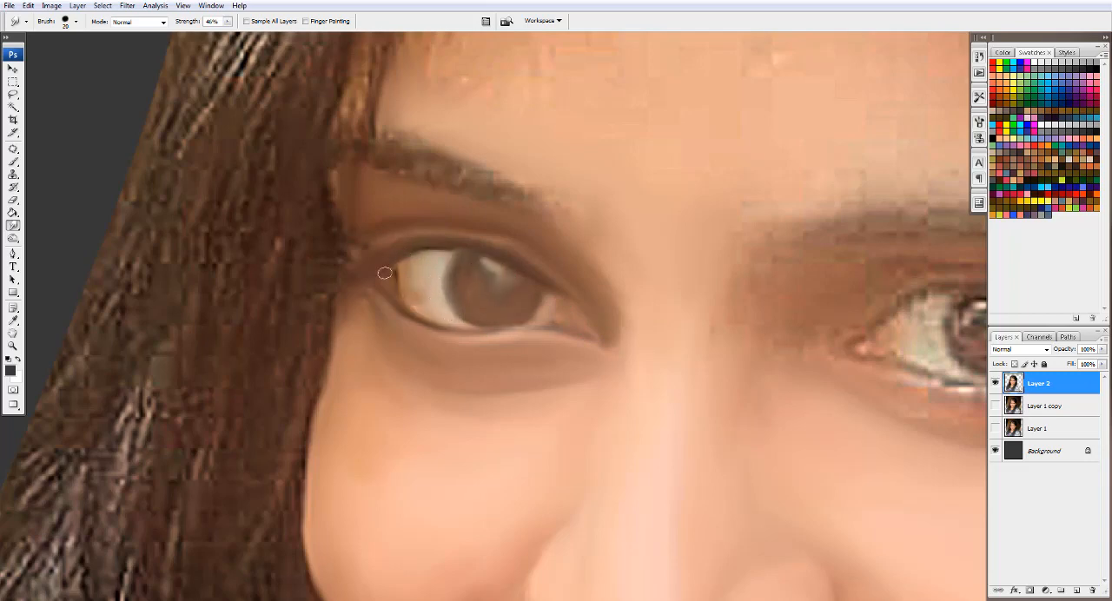
{"action": "left_click_drag", "start_coordinate": [383, 302], "coordinate": [351, 262]}
- Smudge the eyebrow on the image's left into a soft shape and blend the hair edge beside it
{"action": "mouse_move", "coordinate": [437, 169]}
{"action": "left_mouse_down"}
{"action": "mouse_move", "coordinate": [581, 231]}
{"action": "mouse_move", "coordinate": [390, 153]}
{"action": "left_mouse_up"}
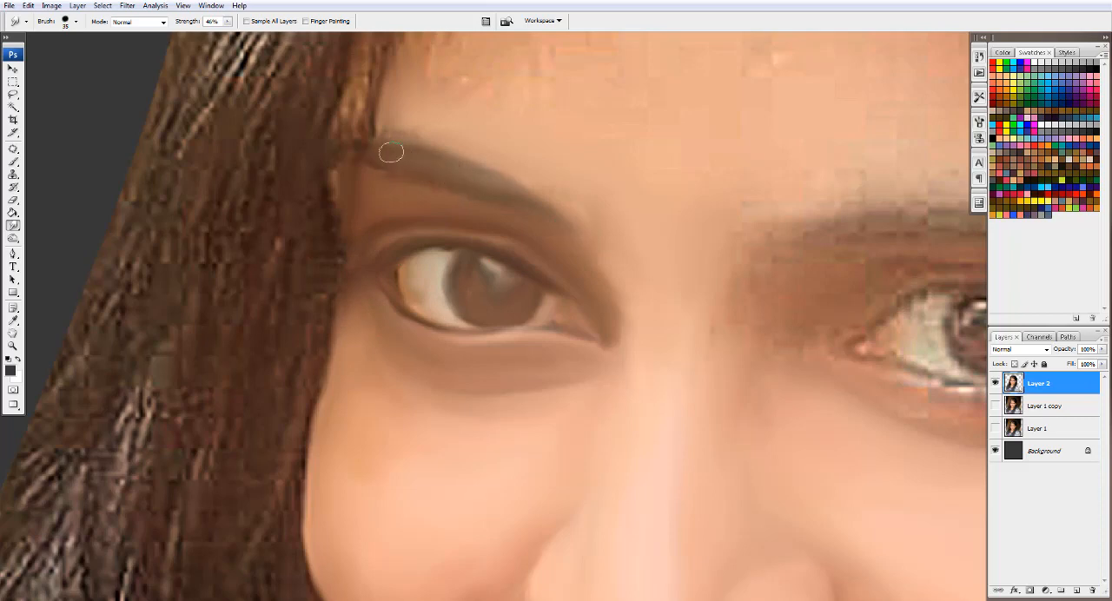
{"action": "left_click_drag", "start_coordinate": [359, 91], "coordinate": [334, 235]}
{"action": "key", "text": "bracketright"}
{"action": "key", "text": "bracketright"}
{"action": "key", "text": "bracketright"}
- Smooth the eyelid, outer corner and lower lid around the eye on the image's right, using 50 px and 40 px brushes
{"action": "left_click_drag", "start_coordinate": [770, 177], "coordinate": [380, 84]}
{"action": "key", "text": "bracketleft"}
{"action": "key", "text": "bracketleft"}
{"action": "key", "text": "bracketleft"}
{"action": "key", "text": "bracketleft"}
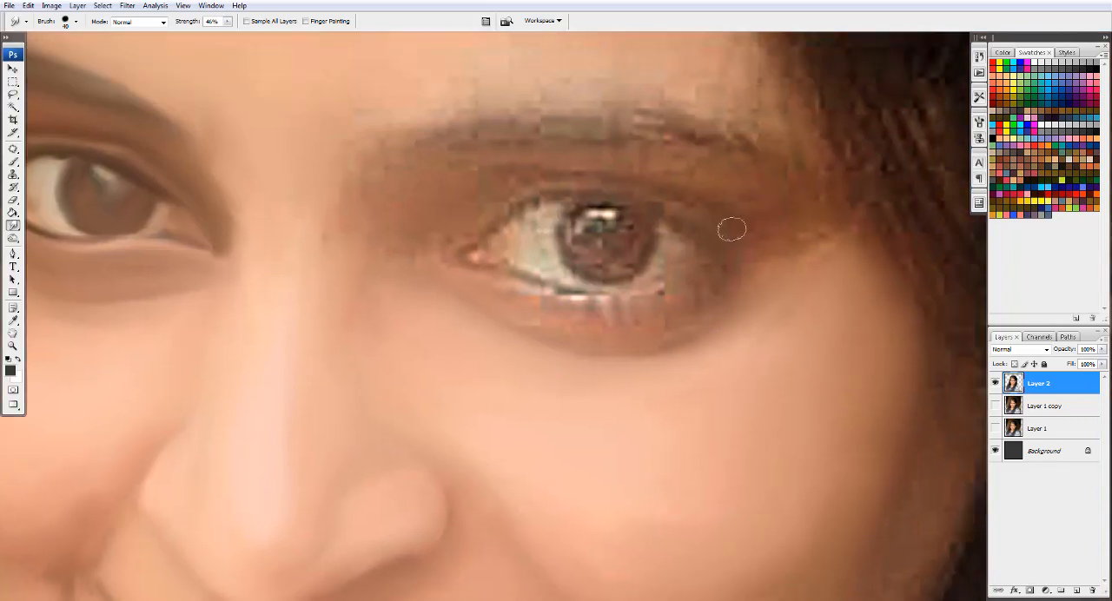
{"action": "key", "text": "bracketright"}
{"action": "key", "text": "bracketright"}
{"action": "key", "text": "bracketright"}
{"action": "mouse_move", "coordinate": [533, 176]}
{"action": "left_mouse_down"}
{"action": "mouse_move", "coordinate": [767, 233]}
{"action": "mouse_move", "coordinate": [795, 285]}
{"action": "mouse_move", "coordinate": [767, 259]}
{"action": "mouse_move", "coordinate": [440, 204]}
{"action": "mouse_move", "coordinate": [350, 228]}
{"action": "mouse_move", "coordinate": [355, 199]}
{"action": "mouse_move", "coordinate": [307, 264]}
{"action": "left_mouse_up"}
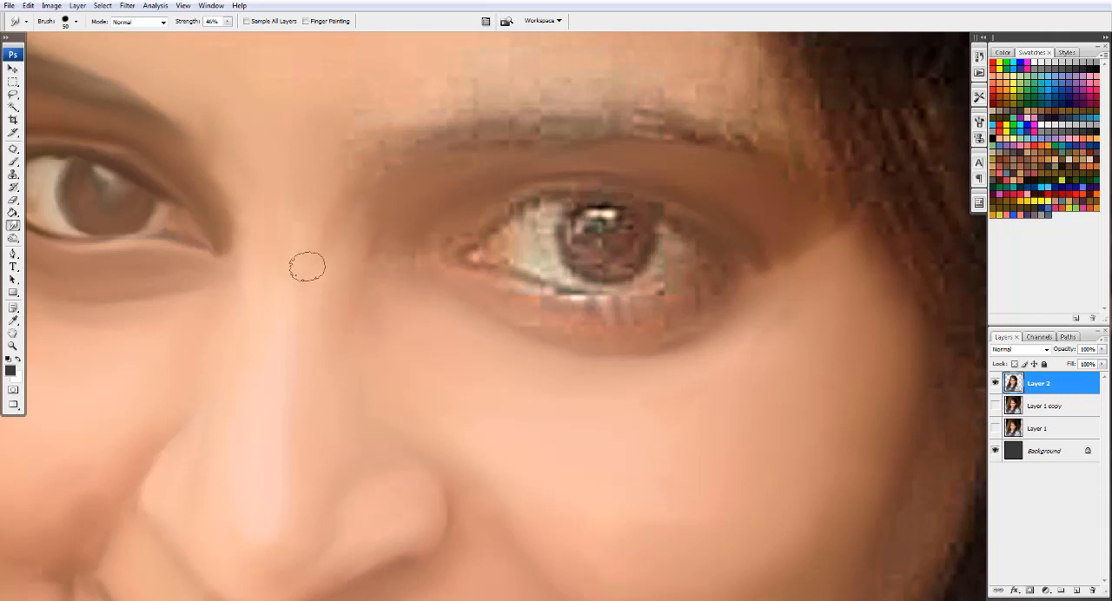
{"action": "key", "text": "bracketleft"}
{"action": "left_click_drag", "start_coordinate": [539, 300], "coordinate": [668, 314]}
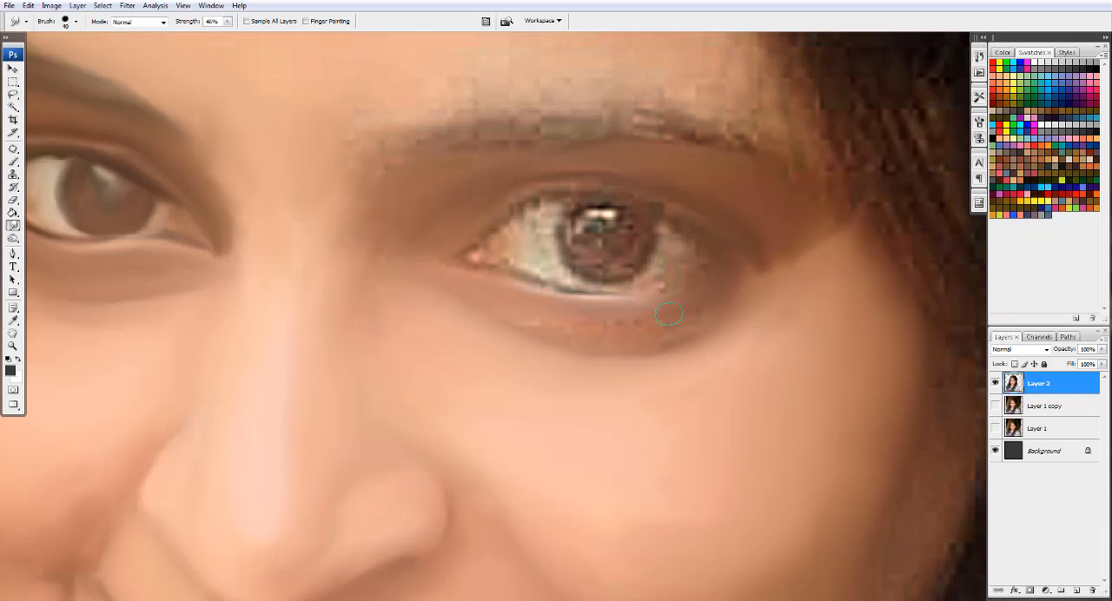
- Smudge the eyebrow on the image's right and the forehead skin directly above it with an enlarged brush
{"action": "key", "text": "bracketright"}
{"action": "key", "text": "bracketright"}
{"action": "key", "text": "bracketright"}
{"action": "mouse_move", "coordinate": [621, 128]}
{"action": "left_mouse_down"}
{"action": "mouse_move", "coordinate": [385, 152]}
{"action": "mouse_move", "coordinate": [355, 136]}
{"action": "mouse_move", "coordinate": [735, 139]}
{"action": "mouse_move", "coordinate": [830, 216]}
{"action": "mouse_move", "coordinate": [700, 78]}
{"action": "left_mouse_up"}
{"action": "key", "text": "bracketright"}
{"action": "left_click_drag", "start_coordinate": [425, 100], "coordinate": [441, 250]}
{"action": "key", "text": "bracketright"}
{"action": "key", "text": "bracketright"}
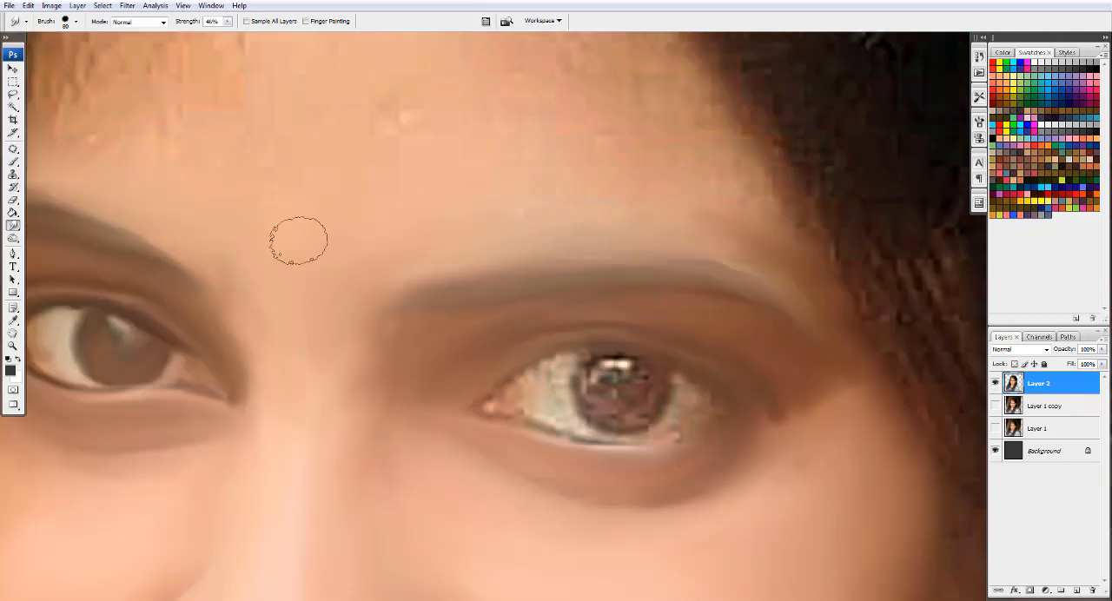
- Smooth the middle and upper forehead up to the hairline with a Smudge brush of about 100 px
{"action": "mouse_move", "coordinate": [298, 241]}
{"action": "left_mouse_down"}
{"action": "mouse_move", "coordinate": [331, 182]}
{"action": "mouse_move", "coordinate": [566, 90]}
{"action": "left_mouse_up"}
{"action": "key", "text": "bracketright"}
{"action": "key", "text": "bracketright"}
{"action": "key", "text": "bracketleft"}
{"action": "key", "text": "bracketleft"}
{"action": "scroll", "coordinate": [682, 159], "scroll_direction": "down", "scroll_amount": 4}
{"action": "left_click_drag", "start_coordinate": [577, 137], "coordinate": [655, 311]}
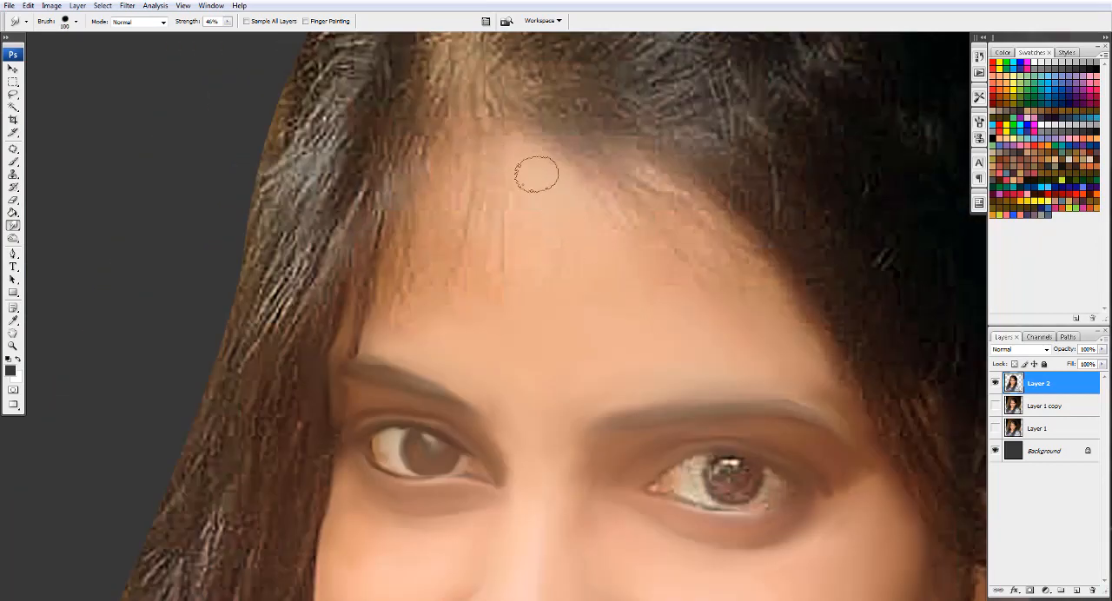
{"action": "mouse_move", "coordinate": [538, 174]}
{"action": "left_mouse_down"}
{"action": "mouse_move", "coordinate": [581, 244]}
{"action": "mouse_move", "coordinate": [469, 264]}
{"action": "mouse_move", "coordinate": [407, 308]}
{"action": "mouse_move", "coordinate": [411, 182]}
{"action": "mouse_move", "coordinate": [441, 251]}
{"action": "mouse_move", "coordinate": [562, 154]}
{"action": "left_mouse_up"}
- Blend the forehead edge into the hairline along the image's right side with large Smudge strokes
{"action": "key", "text": "bracketright"}
{"action": "key", "text": "bracketright"}
{"action": "mouse_move", "coordinate": [754, 248]}
{"action": "left_mouse_down"}
{"action": "mouse_move", "coordinate": [693, 171]}
{"action": "mouse_move", "coordinate": [685, 273]}
{"action": "mouse_move", "coordinate": [618, 243]}
{"action": "mouse_move", "coordinate": [640, 169]}
{"action": "left_mouse_up"}
{"action": "key", "text": "bracketleft"}
{"action": "mouse_move", "coordinate": [806, 332]}
{"action": "left_mouse_down"}
{"action": "mouse_move", "coordinate": [703, 127]}
{"action": "mouse_move", "coordinate": [722, 135]}
{"action": "mouse_move", "coordinate": [775, 121]}
{"action": "left_mouse_up"}
- Smudge the iris, its dark rim and the highlight of the eye on the image's right with a 15 to 25 px brush
{"action": "left_click", "coordinate": [663, 546], "text": "ctrl"}
{"action": "key", "text": "bracketleft"}
{"action": "key", "text": "bracketleft"}
{"action": "key", "text": "bracketleft"}
{"action": "key", "text": "bracketleft"}
{"action": "key", "text": "bracketleft"}
{"action": "key", "text": "bracketleft"}
{"action": "key", "text": "bracketleft"}
{"action": "key", "text": "bracketleft"}
{"action": "key", "text": "bracketleft"}
{"action": "key", "text": "bracketleft"}
{"action": "key", "text": "bracketleft"}
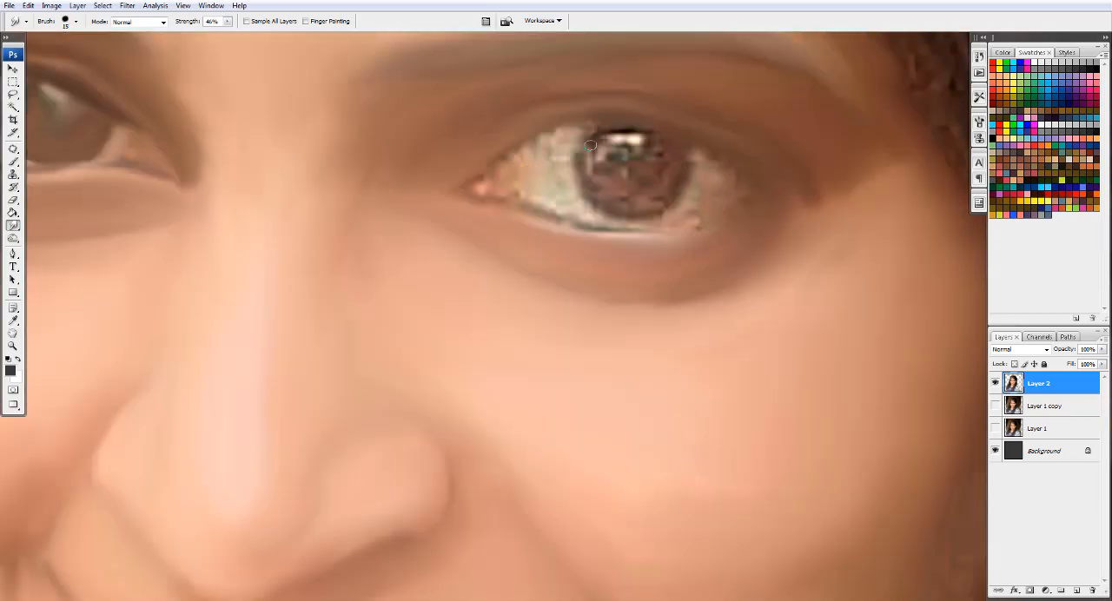
{"action": "key", "text": "bracketright"}
{"action": "key", "text": "bracketright"}
{"action": "left_click_drag", "start_coordinate": [588, 193], "coordinate": [583, 154]}
{"action": "left_click_drag", "start_coordinate": [682, 176], "coordinate": [651, 208]}
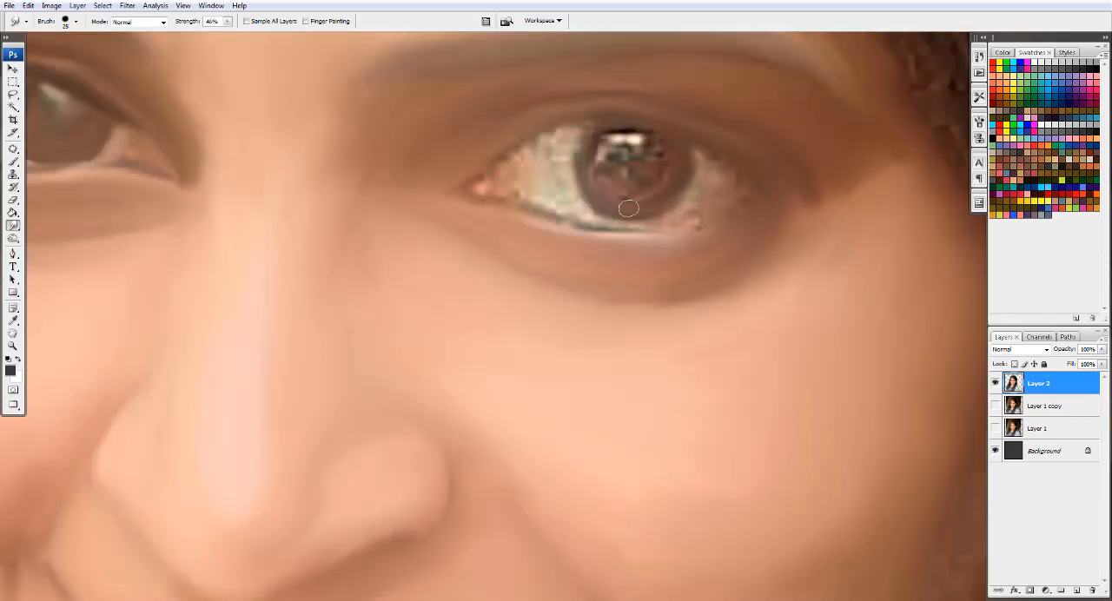
{"action": "key", "text": "bracketleft"}
{"action": "mouse_move", "coordinate": [593, 143]}
{"action": "left_mouse_down"}
{"action": "mouse_move", "coordinate": [602, 161]}
{"action": "mouse_move", "coordinate": [654, 153]}
{"action": "left_mouse_up"}
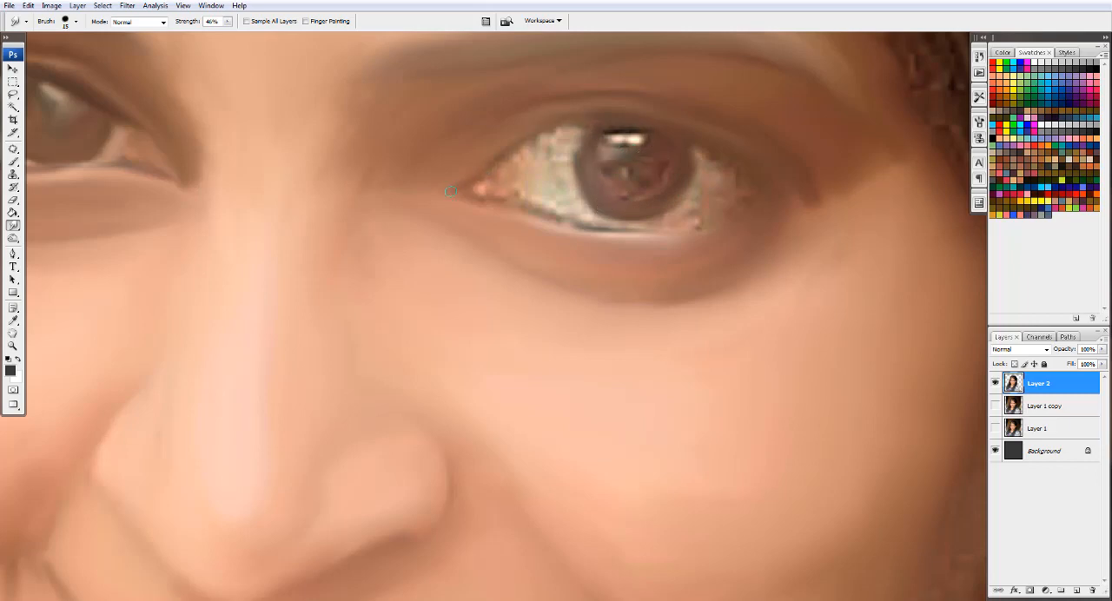
{"action": "left_click_drag", "start_coordinate": [600, 128], "coordinate": [693, 157]}
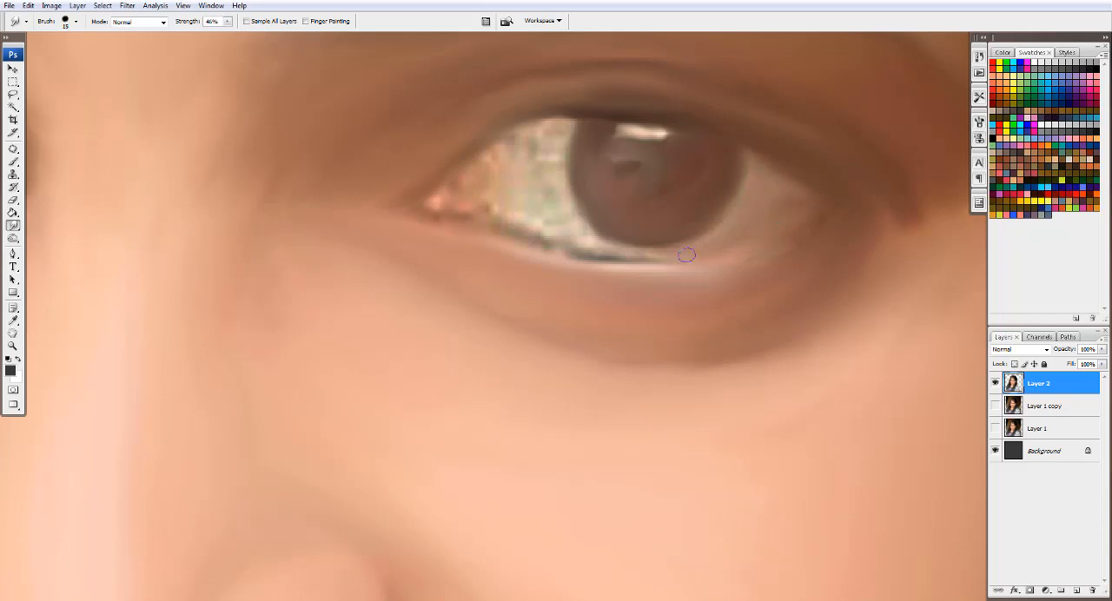
- Smooth the eye white and both corners of the eye on the image's right, enlarging the brush from 20 to 35 px
{"action": "key", "text": "bracketright"}
{"action": "mouse_move", "coordinate": [686, 254]}
{"action": "left_mouse_down"}
{"action": "mouse_move", "coordinate": [571, 241]}
{"action": "mouse_move", "coordinate": [556, 221]}
{"action": "left_mouse_up"}
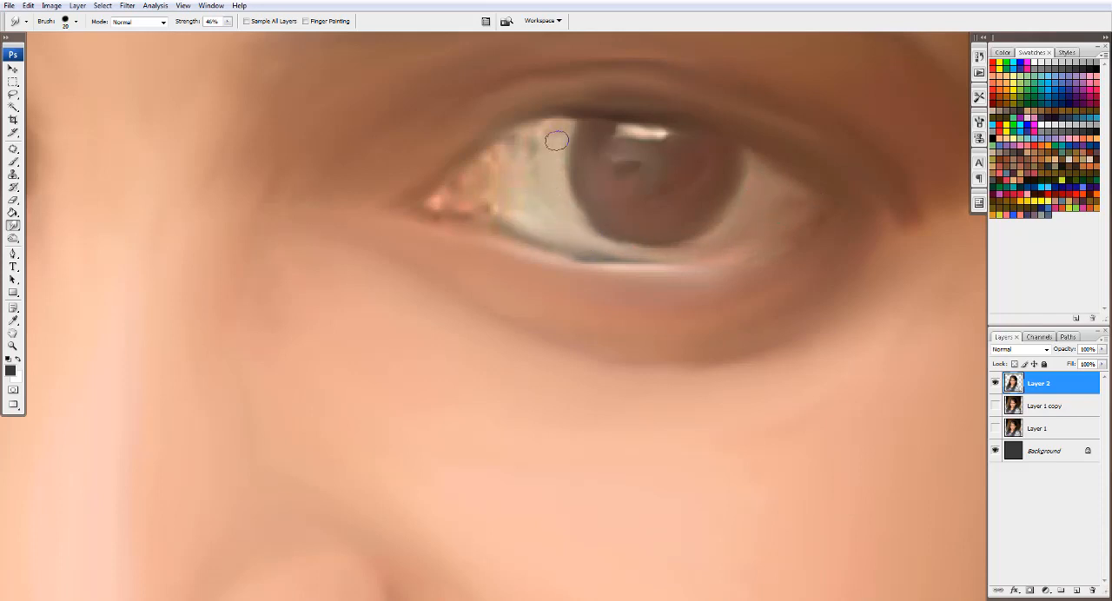
{"action": "key", "text": "bracketright"}
{"action": "mouse_move", "coordinate": [557, 141]}
{"action": "left_mouse_down"}
{"action": "mouse_move", "coordinate": [509, 169]}
{"action": "mouse_move", "coordinate": [530, 229]}
{"action": "mouse_move", "coordinate": [537, 179]}
{"action": "mouse_move", "coordinate": [497, 169]}
{"action": "mouse_move", "coordinate": [439, 201]}
{"action": "mouse_move", "coordinate": [496, 180]}
{"action": "left_mouse_up"}
{"action": "key", "text": "bracketleft"}
{"action": "key", "text": "bracketright"}
{"action": "key", "text": "bracketright"}
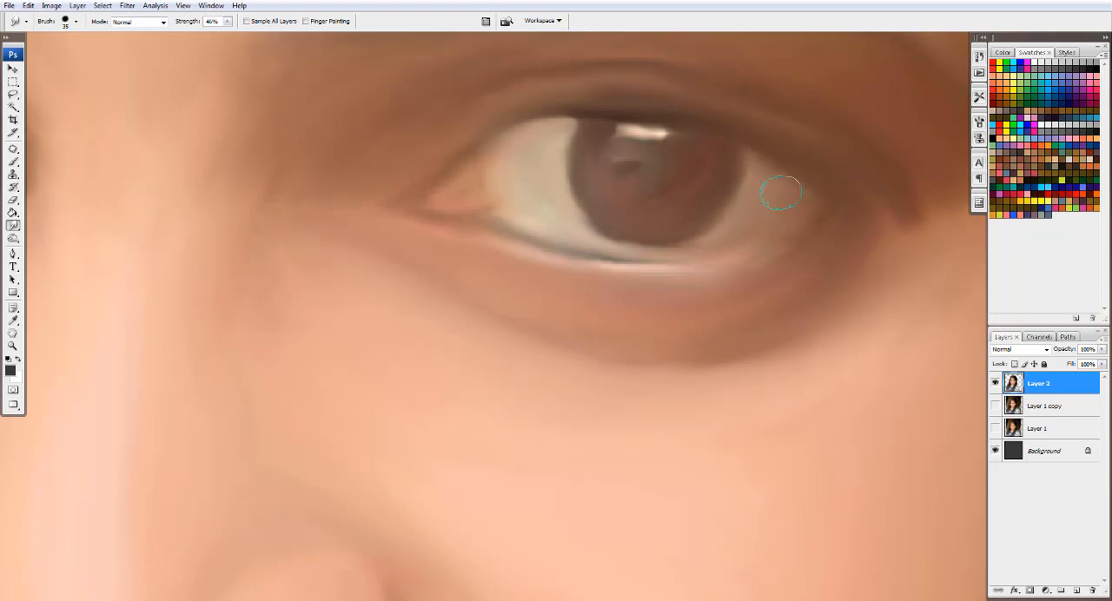
{"action": "mouse_move", "coordinate": [782, 243]}
{"action": "left_mouse_down"}
{"action": "mouse_move", "coordinate": [755, 253]}
{"action": "mouse_move", "coordinate": [774, 234]}
{"action": "left_mouse_up"}
- Smooth the upper lip from corner to corner with the Smudge tool
{"action": "key", "text": "bracketright"}
{"action": "scroll", "coordinate": [856, 169], "scroll_direction": "down", "scroll_amount": 1}
{"action": "key", "text": "bracketright"}
{"action": "key", "text": "bracketright"}
{"action": "scroll", "coordinate": [477, 133], "scroll_direction": "down", "scroll_amount": 3}
{"action": "left_click_drag", "start_coordinate": [359, 243], "coordinate": [514, 144]}
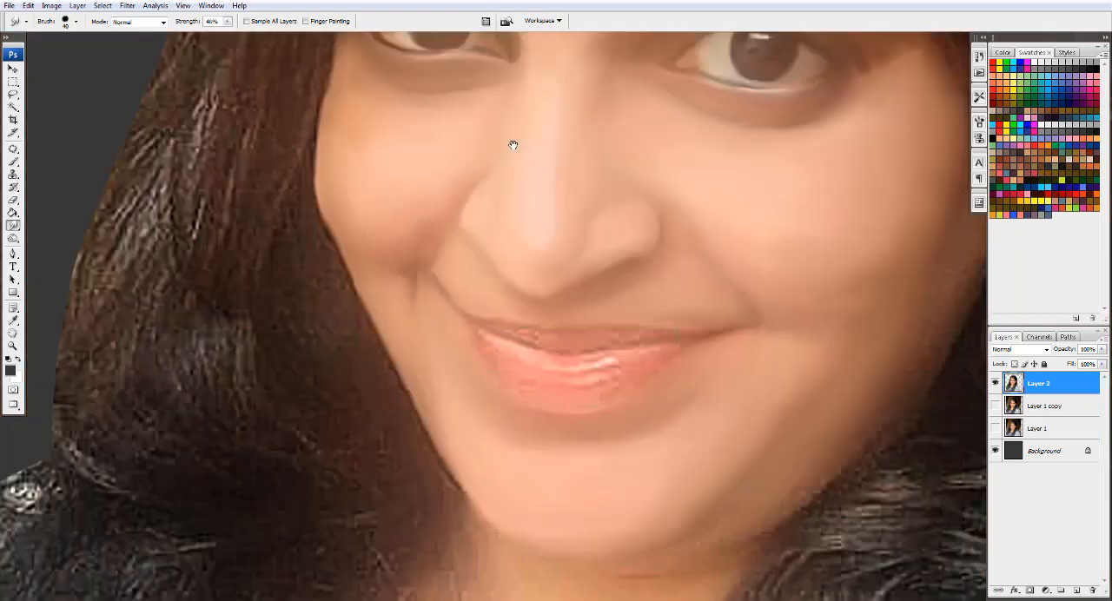
{"action": "scroll", "coordinate": [659, 232], "scroll_direction": "up", "scroll_amount": 2}
{"action": "key", "text": "bracketright"}
{"action": "scroll", "coordinate": [472, 368], "scroll_direction": "down", "scroll_amount": 3}
{"action": "scroll", "coordinate": [514, 368], "scroll_direction": "up", "scroll_amount": 4}
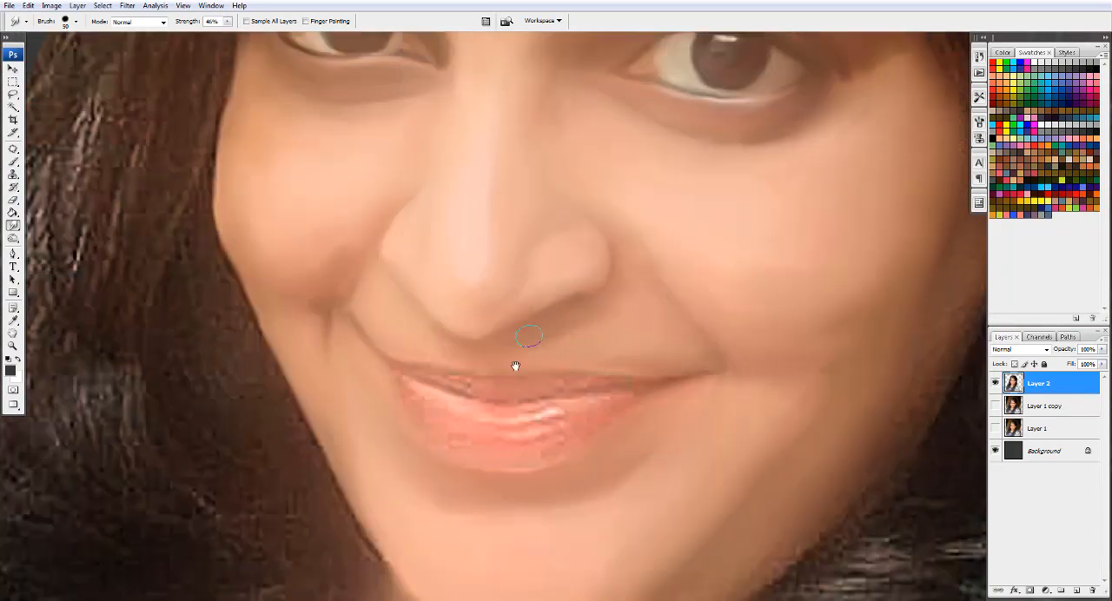
{"action": "mouse_move", "coordinate": [592, 268]}
{"action": "left_mouse_down"}
{"action": "mouse_move", "coordinate": [491, 280]}
{"action": "mouse_move", "coordinate": [444, 266]}
{"action": "mouse_move", "coordinate": [435, 249]}
{"action": "left_mouse_up"}
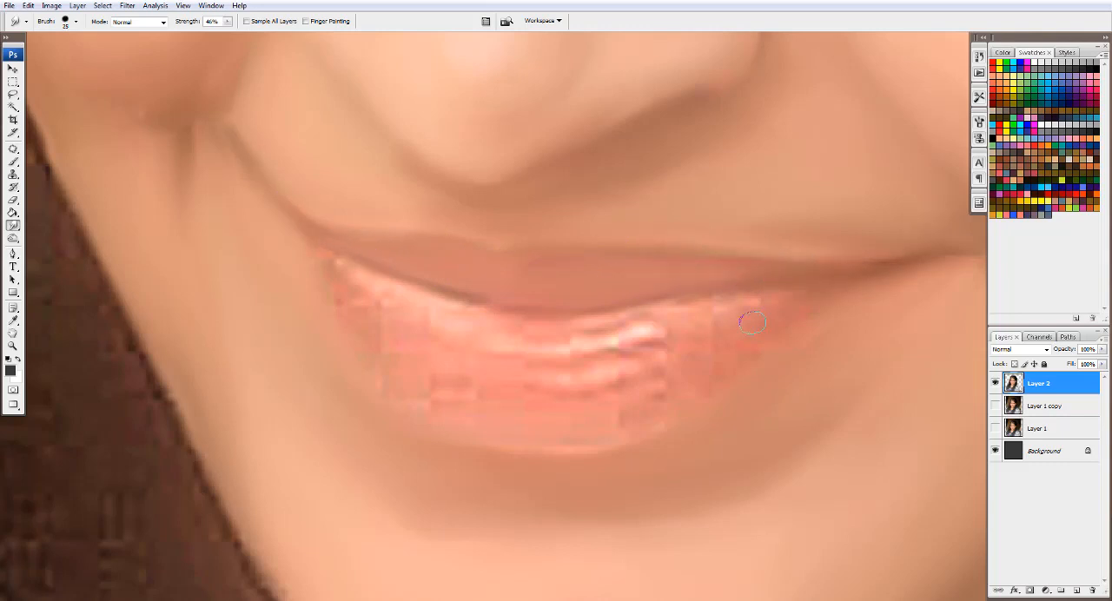
- Smudge the lower lip and its highlights along the lip's curve with a brush of 30 to 35 px
{"action": "mouse_move", "coordinate": [753, 323]}
{"action": "left_mouse_down"}
{"action": "mouse_move", "coordinate": [686, 303]}
{"action": "mouse_move", "coordinate": [414, 308]}
{"action": "mouse_move", "coordinate": [334, 259]}
{"action": "left_mouse_up"}
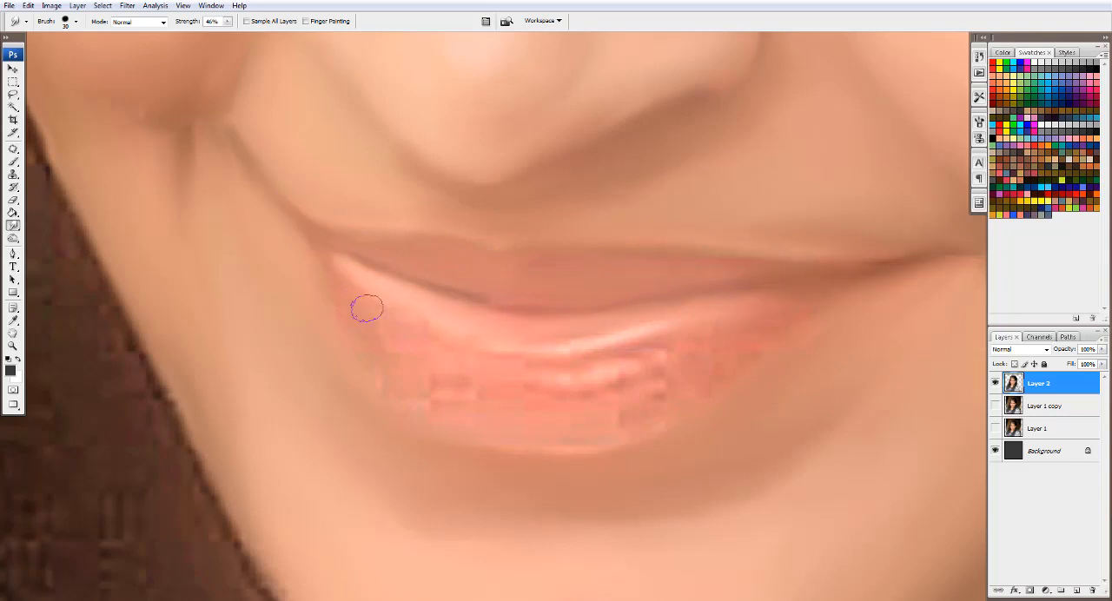
{"action": "left_click_drag", "start_coordinate": [420, 356], "coordinate": [653, 368]}
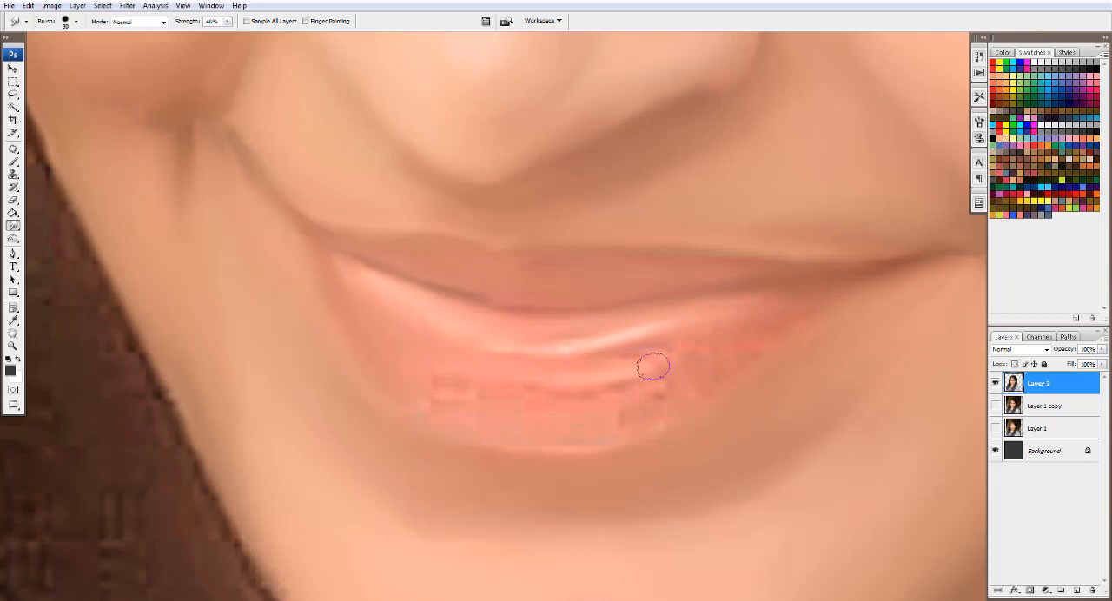
{"action": "left_click_drag", "start_coordinate": [460, 341], "coordinate": [678, 331]}
{"action": "key", "text": "]"}
{"action": "left_click_drag", "start_coordinate": [651, 383], "coordinate": [646, 415]}
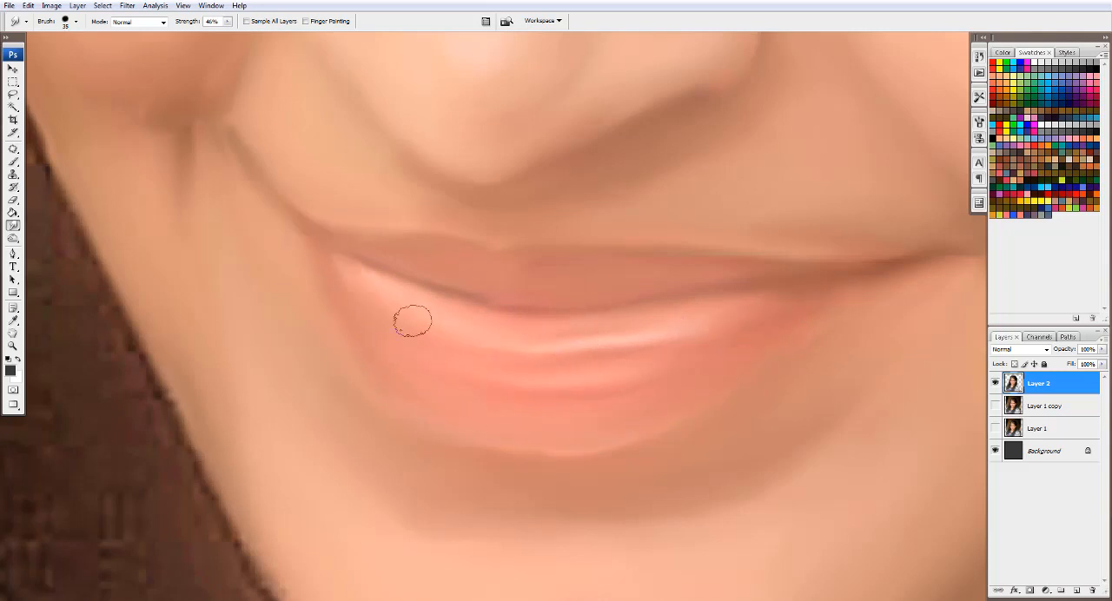
- Smudge the hair above the forehead's right side into flowing strands at 55% strength with a 35 to 40 px brush
{"action": "key", "text": "ctrl+minus"}
{"action": "key", "text": "ctrl+minus"}
{"action": "key", "text": "ctrl+minus"}
{"action": "left_click_drag", "start_coordinate": [556, 79], "coordinate": [511, 300]}
{"action": "key", "text": "bracketright"}
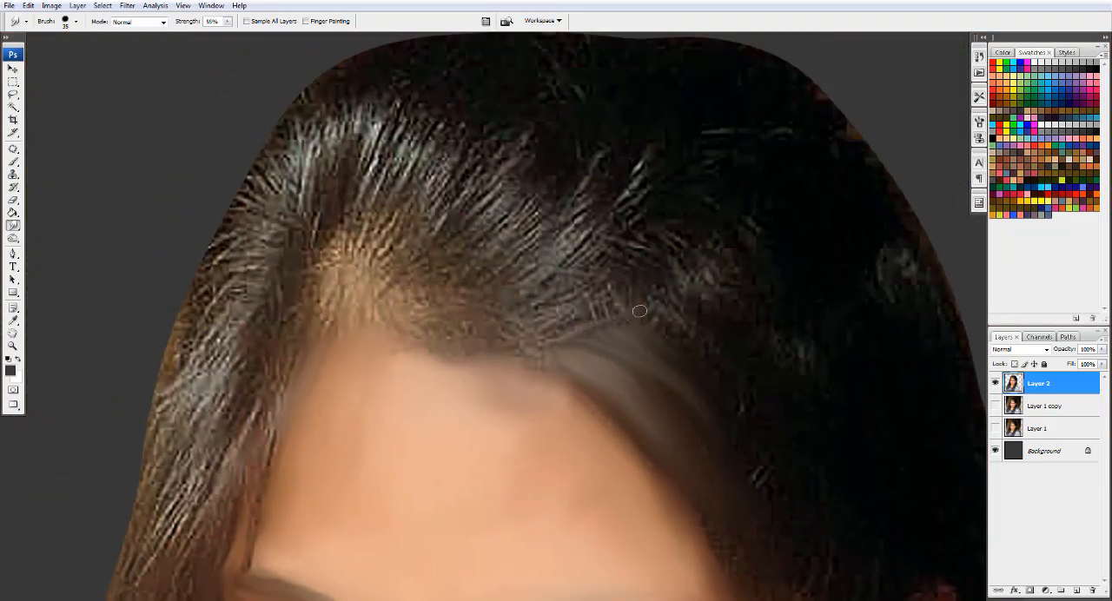
{"action": "key", "text": "bracketright"}
{"action": "key", "text": "bracketright"}
{"action": "key", "text": "bracketright"}
{"action": "key", "text": "bracketright"}
{"action": "left_click_drag", "start_coordinate": [540, 334], "coordinate": [648, 291]}
{"action": "left_click_drag", "start_coordinate": [547, 311], "coordinate": [641, 254]}
{"action": "mouse_move", "coordinate": [558, 290]}
{"action": "left_mouse_down"}
{"action": "mouse_move", "coordinate": [621, 246]}
{"action": "mouse_move", "coordinate": [653, 169]}
{"action": "left_mouse_up"}
{"action": "mouse_move", "coordinate": [540, 278]}
{"action": "left_mouse_down"}
{"action": "mouse_move", "coordinate": [657, 150]}
{"action": "mouse_move", "coordinate": [613, 157]}
{"action": "left_mouse_up"}
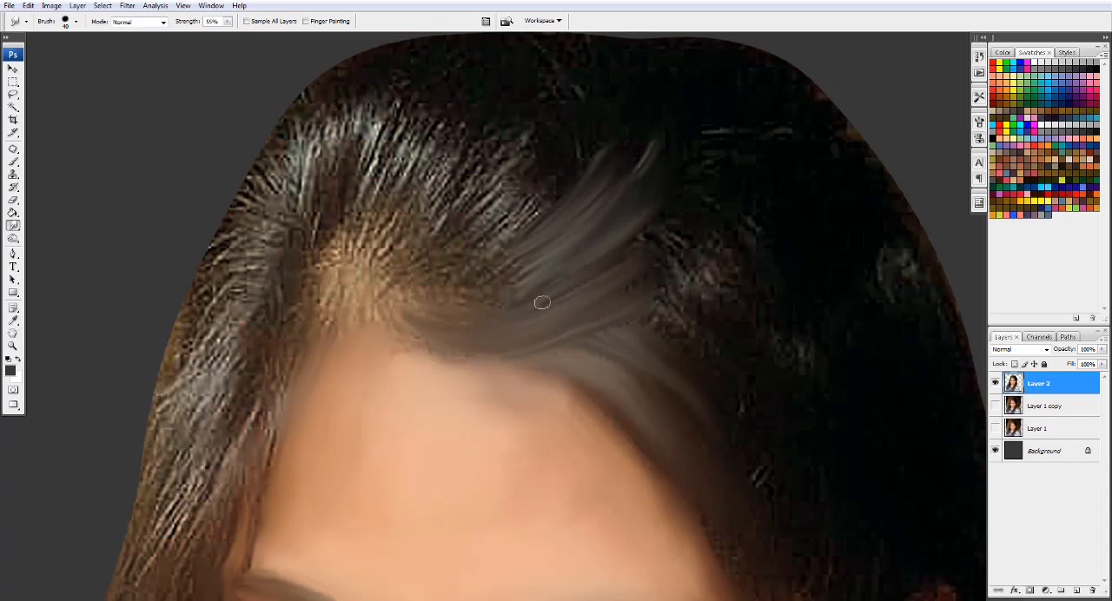
- Smudge the hair roots around the parting and down toward the temple on the image's left with a 35 px brush
{"action": "key", "text": "bracketleft"}
{"action": "mouse_move", "coordinate": [458, 180]}
{"action": "left_mouse_down"}
{"action": "mouse_move", "coordinate": [411, 243]}
{"action": "mouse_move", "coordinate": [382, 267]}
{"action": "left_mouse_up"}
{"action": "left_click_drag", "start_coordinate": [393, 205], "coordinate": [371, 283]}
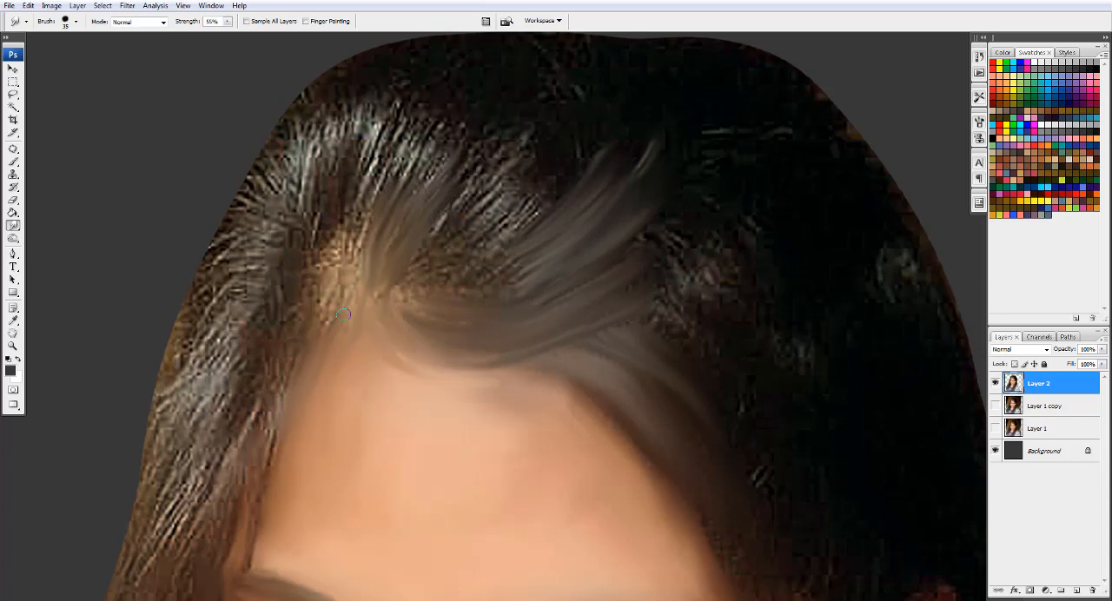
{"action": "left_click_drag", "start_coordinate": [335, 267], "coordinate": [285, 349]}
{"action": "left_click_drag", "start_coordinate": [341, 257], "coordinate": [295, 290]}
{"action": "mouse_move", "coordinate": [395, 207]}
{"action": "left_mouse_down"}
{"action": "mouse_move", "coordinate": [438, 123]}
{"action": "mouse_move", "coordinate": [465, 140]}
{"action": "left_mouse_up"}
- Pull the swept-back hair above the parting into smooth upward strands with a 50 px Smudge brush
{"action": "key", "text": "bracketright"}
{"action": "left_click_drag", "start_coordinate": [413, 243], "coordinate": [501, 177]}
{"action": "left_click_drag", "start_coordinate": [443, 214], "coordinate": [518, 155]}
{"action": "left_click_drag", "start_coordinate": [444, 239], "coordinate": [532, 176]}
{"action": "mouse_move", "coordinate": [451, 268]}
{"action": "left_mouse_down"}
{"action": "mouse_move", "coordinate": [545, 193]}
{"action": "mouse_move", "coordinate": [489, 235]}
{"action": "left_mouse_up"}
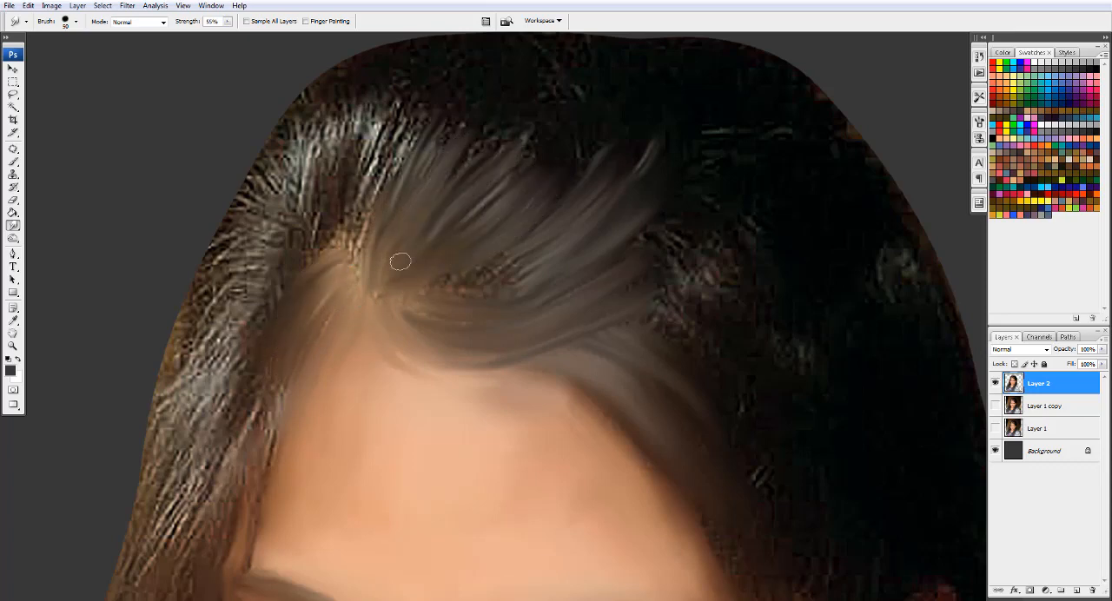
{"action": "mouse_move", "coordinate": [419, 287]}
{"action": "left_mouse_down"}
{"action": "mouse_move", "coordinate": [541, 223]}
{"action": "mouse_move", "coordinate": [535, 266]}
{"action": "left_mouse_up"}
{"action": "left_click_drag", "start_coordinate": [627, 243], "coordinate": [688, 230]}
{"action": "left_click_drag", "start_coordinate": [507, 211], "coordinate": [572, 151]}
- Extend the swept-back strands up into the dark crown hair with a 70 px Smudge brush
{"action": "key", "text": "bracketright"}
{"action": "key", "text": "bracketright"}
{"action": "left_click_drag", "start_coordinate": [501, 186], "coordinate": [556, 134]}
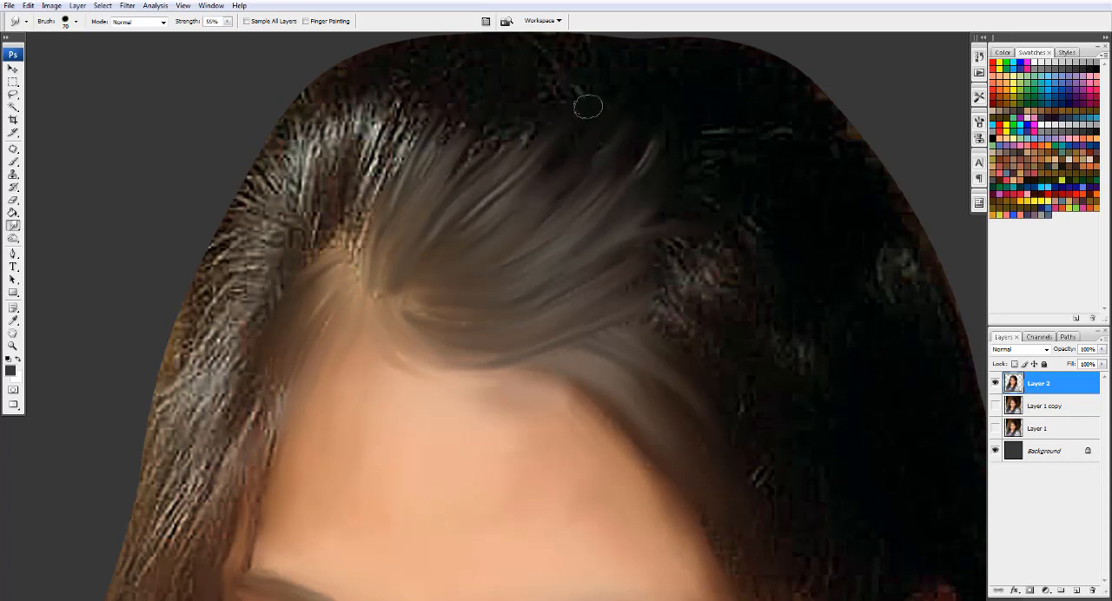
{"action": "left_click_drag", "start_coordinate": [512, 166], "coordinate": [555, 99]}
{"action": "left_click_drag", "start_coordinate": [450, 183], "coordinate": [496, 127]}
{"action": "left_click_drag", "start_coordinate": [503, 78], "coordinate": [579, 155]}
{"action": "mouse_move", "coordinate": [439, 277]}
{"action": "left_mouse_down"}
{"action": "mouse_move", "coordinate": [497, 189]}
{"action": "mouse_move", "coordinate": [435, 232]}
{"action": "mouse_move", "coordinate": [475, 179]}
{"action": "left_mouse_up"}
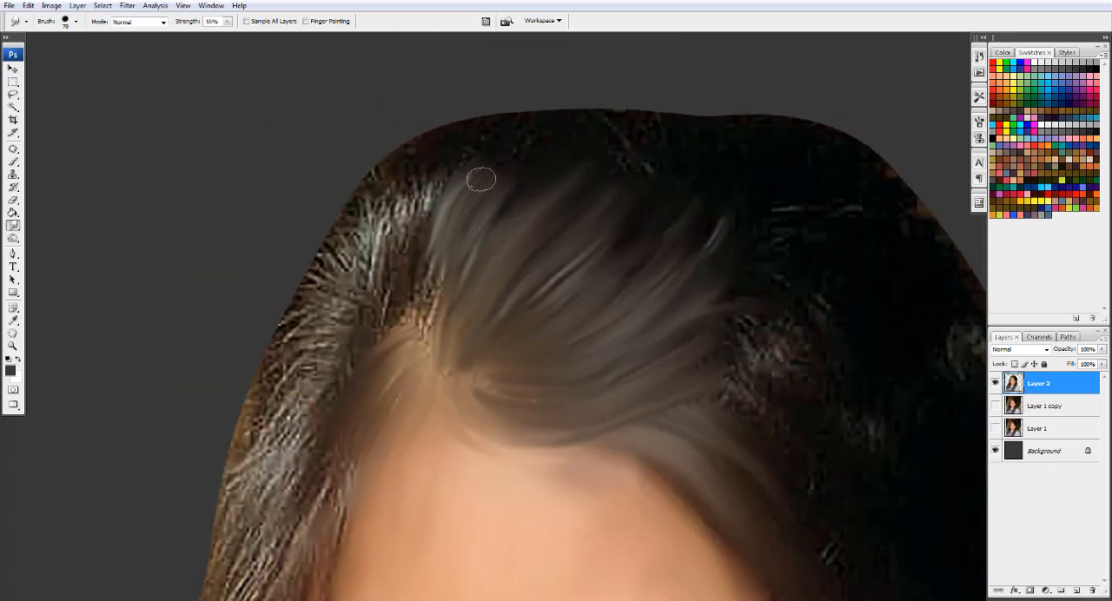
- Smudge the light strands left of the parting upward toward the head's edge with a 45 px brush
{"action": "key", "text": "bracketleft"}
{"action": "key", "text": "bracketleft"}
{"action": "key", "text": "bracketleft"}
{"action": "mouse_move", "coordinate": [411, 261]}
{"action": "left_mouse_down"}
{"action": "mouse_move", "coordinate": [442, 167]}
{"action": "mouse_move", "coordinate": [416, 172]}
{"action": "left_mouse_up"}
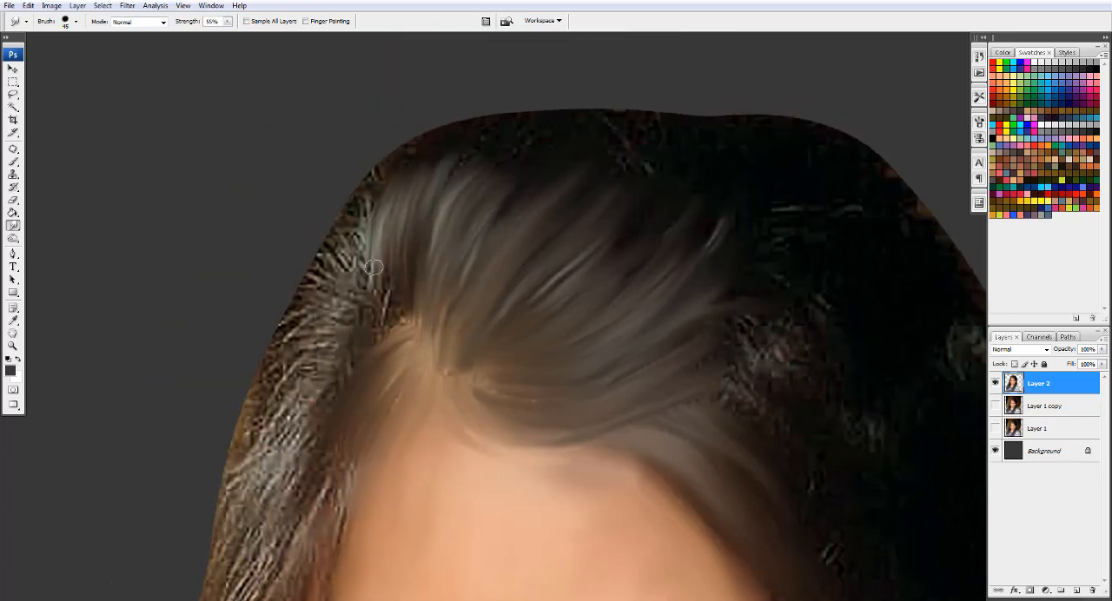
{"action": "left_click_drag", "start_coordinate": [369, 283], "coordinate": [375, 190]}
- Smooth the hair along the top outline of the head from the image's left toward the right, enlarging the brush to 70 px
{"action": "key", "text": "bracketright"}
{"action": "key", "text": "bracketright"}
{"action": "mouse_move", "coordinate": [358, 244]}
{"action": "left_mouse_down"}
{"action": "mouse_move", "coordinate": [430, 143]}
{"action": "mouse_move", "coordinate": [447, 143]}
{"action": "mouse_move", "coordinate": [436, 147]}
{"action": "mouse_move", "coordinate": [441, 171]}
{"action": "mouse_move", "coordinate": [503, 145]}
{"action": "left_mouse_up"}
{"action": "key", "text": "bracketright"}
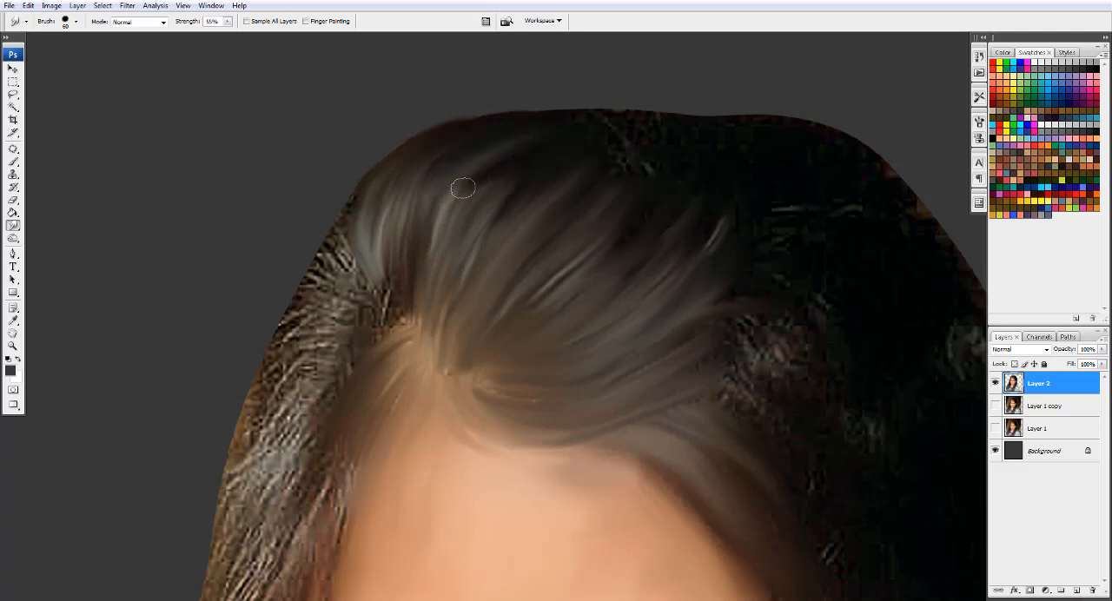
{"action": "left_click_drag", "start_coordinate": [462, 186], "coordinate": [528, 154]}
{"action": "left_click_drag", "start_coordinate": [467, 206], "coordinate": [520, 152]}
{"action": "left_click_drag", "start_coordinate": [532, 108], "coordinate": [710, 108]}
{"action": "left_click_drag", "start_coordinate": [565, 166], "coordinate": [822, 162]}
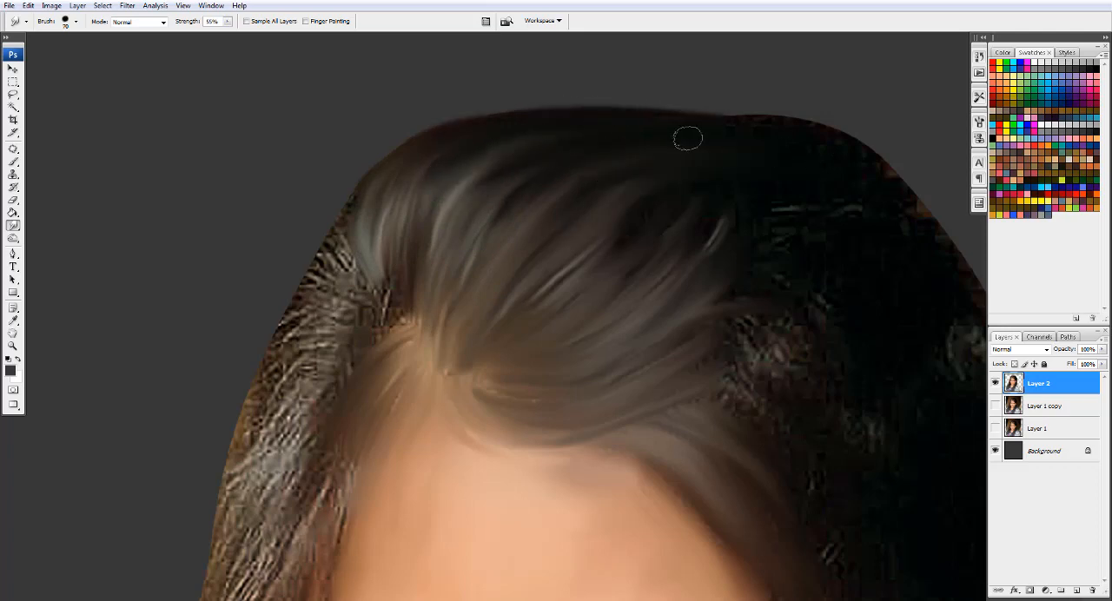
- Smudge the dark crown hair on the image's right into smooth swept strands, enlarging the brush to 90 px
{"action": "left_click_drag", "start_coordinate": [688, 139], "coordinate": [912, 191]}
{"action": "left_click_drag", "start_coordinate": [739, 321], "coordinate": [487, 217]}
{"action": "key", "text": "bracketright"}
{"action": "key", "text": "bracketright"}
{"action": "left_click_drag", "start_coordinate": [470, 228], "coordinate": [574, 276]}
{"action": "left_click_drag", "start_coordinate": [498, 241], "coordinate": [569, 293]}
{"action": "left_click_drag", "start_coordinate": [453, 225], "coordinate": [521, 209]}
{"action": "left_click_drag", "start_coordinate": [430, 282], "coordinate": [627, 374]}
{"action": "left_click_drag", "start_coordinate": [486, 178], "coordinate": [560, 311]}
{"action": "left_click_drag", "start_coordinate": [495, 339], "coordinate": [591, 299]}
{"action": "left_click_drag", "start_coordinate": [626, 237], "coordinate": [528, 239]}
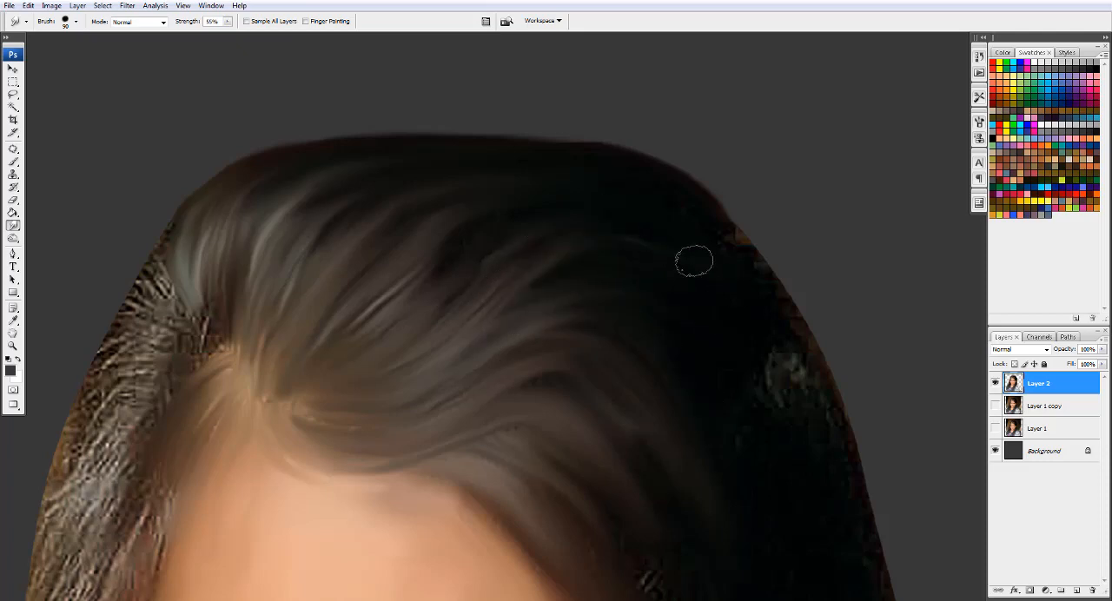
- Smooth the dark hair mass and its outer edge on the image's right down toward the ear with a brush up to 150 px
{"action": "left_click_drag", "start_coordinate": [466, 299], "coordinate": [423, 247]}
{"action": "left_click_drag", "start_coordinate": [782, 337], "coordinate": [684, 249]}
{"action": "left_click_drag", "start_coordinate": [638, 129], "coordinate": [672, 191]}
{"action": "mouse_move", "coordinate": [687, 266]}
{"action": "left_mouse_down"}
{"action": "mouse_move", "coordinate": [709, 351]}
{"action": "mouse_move", "coordinate": [641, 289]}
{"action": "left_mouse_up"}
{"action": "key", "text": "bracketright"}
{"action": "key", "text": "bracketright"}
{"action": "key", "text": "bracketright"}
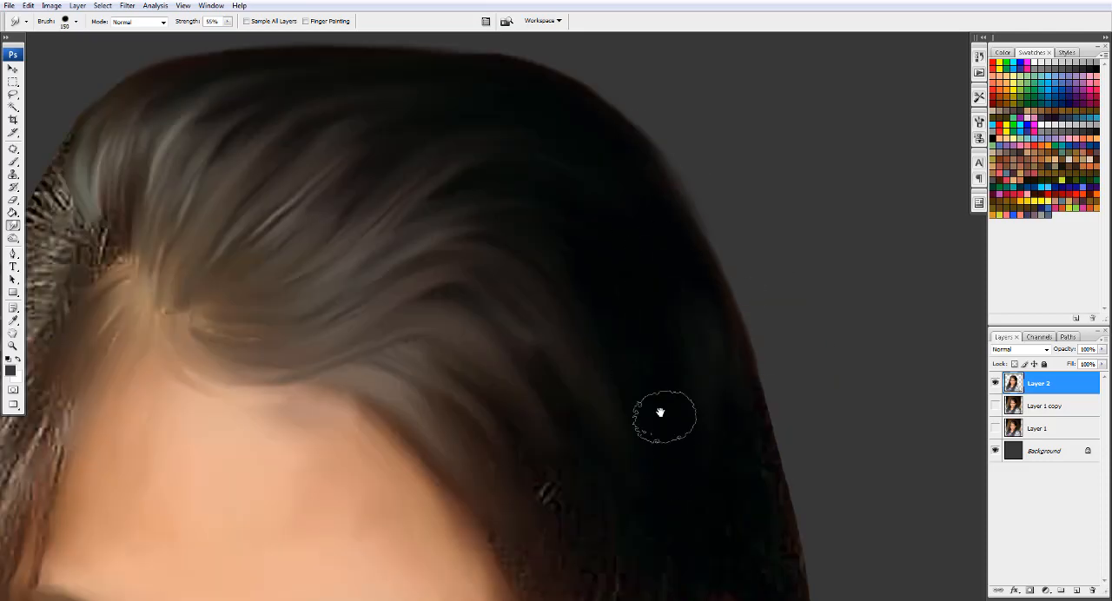
{"action": "left_click_drag", "start_coordinate": [663, 417], "coordinate": [689, 136]}
{"action": "left_click_drag", "start_coordinate": [802, 297], "coordinate": [837, 394]}
{"action": "left_click_drag", "start_coordinate": [596, 170], "coordinate": [544, 225]}
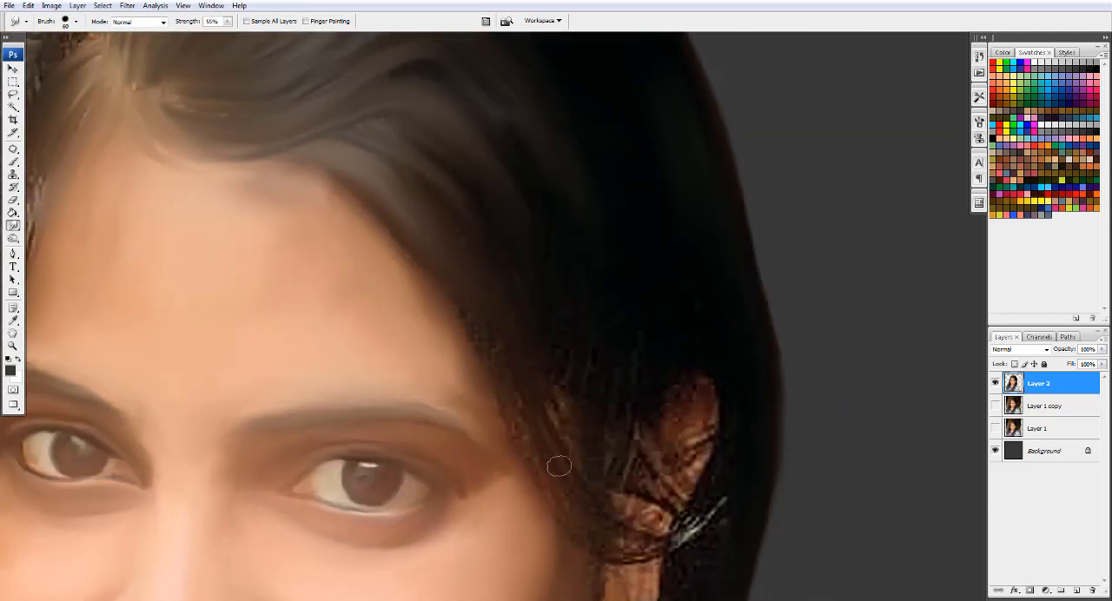
- Pull the temple hair into a smooth curved strand sweeping across the ear with a 60 px Smudge brush
{"action": "left_click_drag", "start_coordinate": [538, 447], "coordinate": [524, 278]}
{"action": "left_click_drag", "start_coordinate": [565, 335], "coordinate": [668, 361]}
{"action": "left_click_drag", "start_coordinate": [580, 368], "coordinate": [735, 323]}
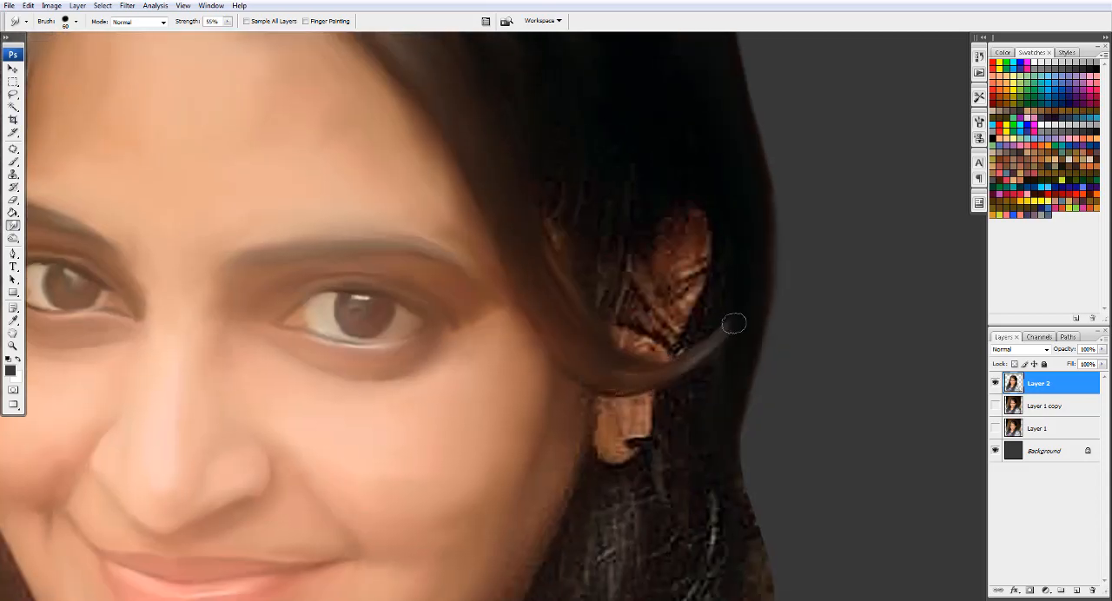
{"action": "left_click_drag", "start_coordinate": [604, 381], "coordinate": [667, 387]}
{"action": "left_click_drag", "start_coordinate": [509, 89], "coordinate": [496, 174]}
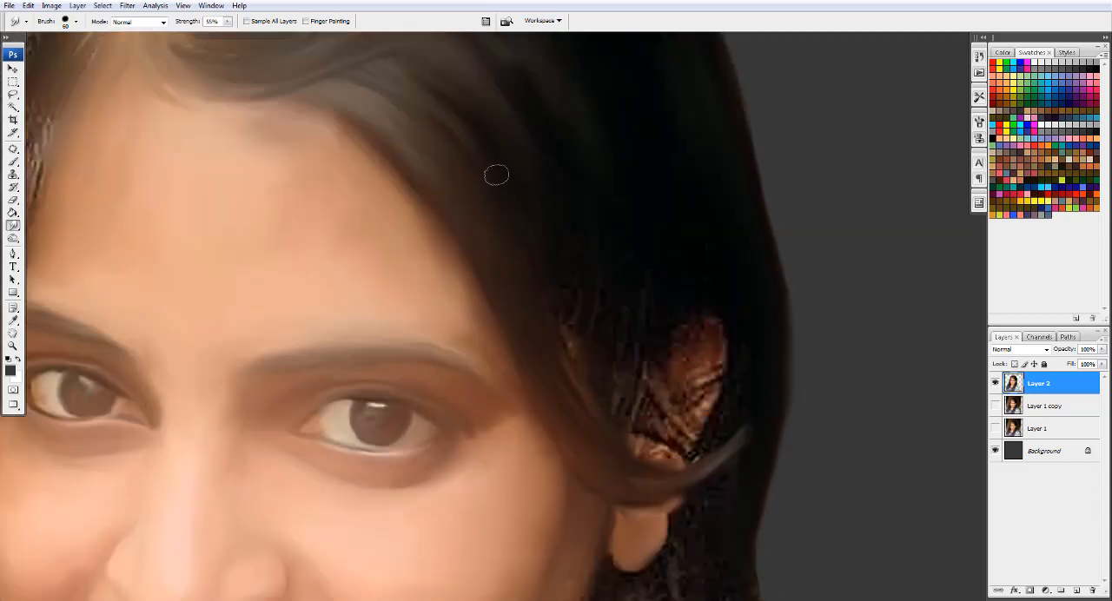
- Smudge the exposed ear and the fine hairs over it into soft shapes with curved strands crossing them
{"action": "mouse_move", "coordinate": [648, 338]}
{"action": "left_mouse_down"}
{"action": "mouse_move", "coordinate": [675, 429]}
{"action": "mouse_move", "coordinate": [686, 235]}
{"action": "left_mouse_up"}
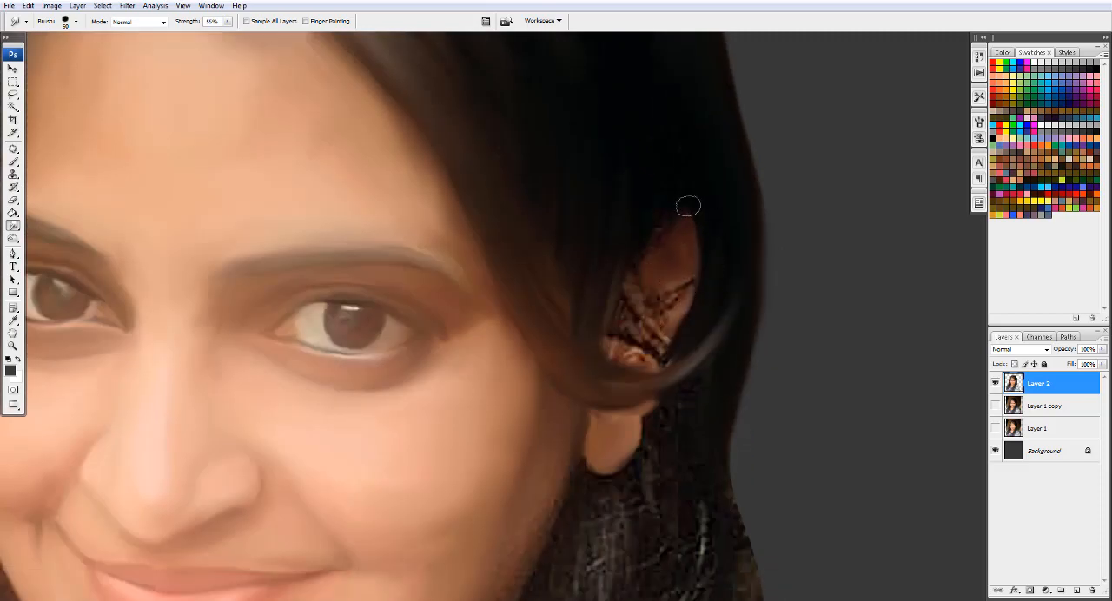
{"action": "mouse_move", "coordinate": [633, 290]}
{"action": "left_mouse_down"}
{"action": "mouse_move", "coordinate": [708, 260]}
{"action": "mouse_move", "coordinate": [632, 312]}
{"action": "mouse_move", "coordinate": [737, 263]}
{"action": "left_mouse_up"}
{"action": "key", "text": "bracketright"}
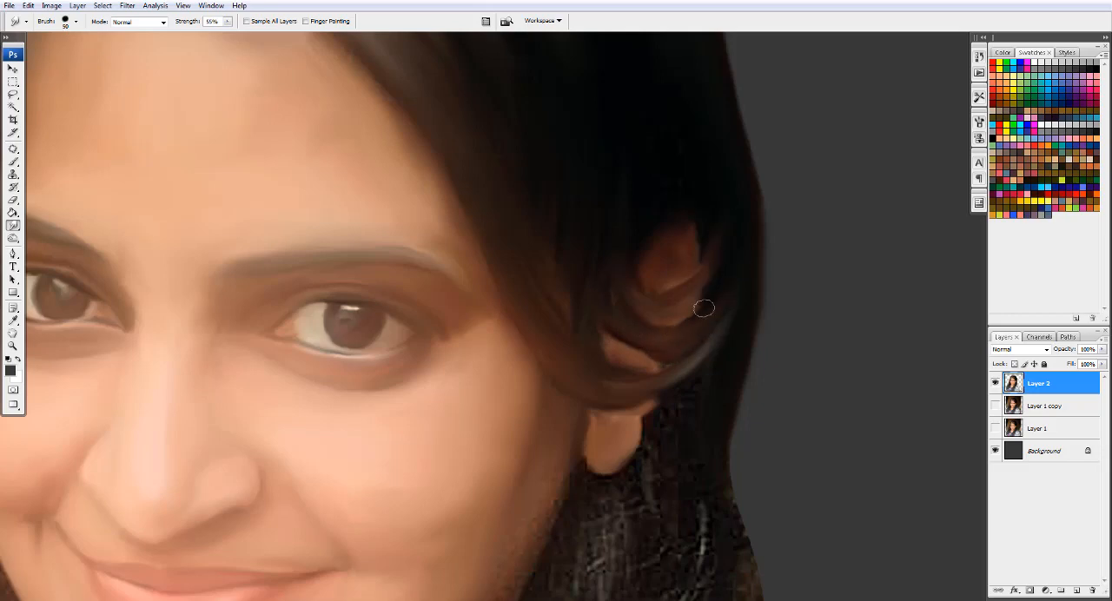
{"action": "left_click_drag", "start_coordinate": [565, 445], "coordinate": [606, 223]}
- Set the Smudge strength to 50% and soften the jawline and chin edge against the neck
{"action": "left_click_drag", "start_coordinate": [536, 360], "coordinate": [690, 209]}
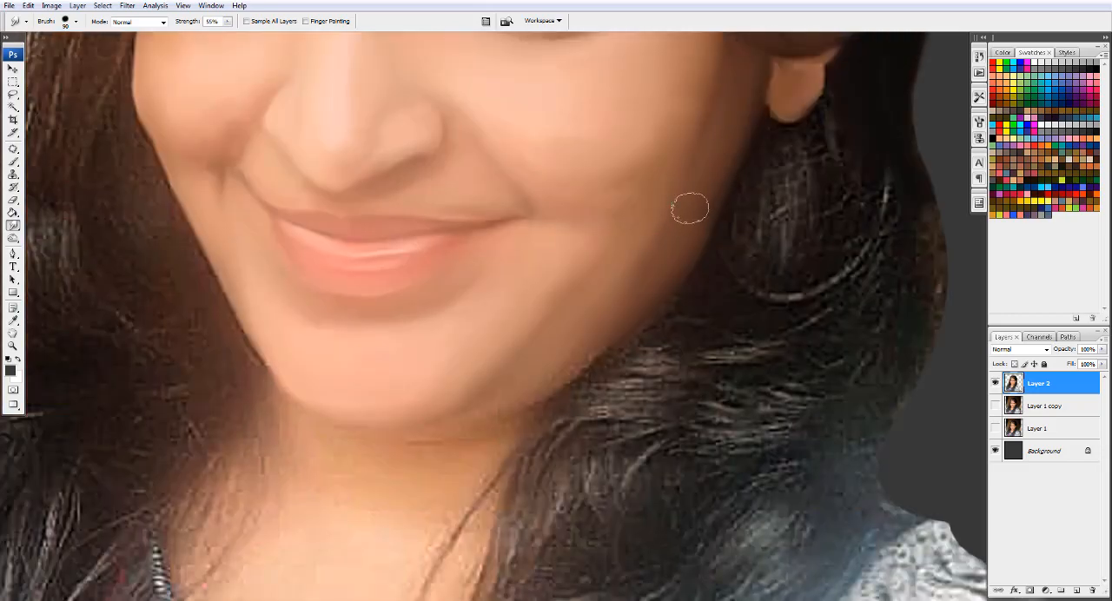
{"action": "left_click_drag", "start_coordinate": [528, 385], "coordinate": [664, 319]}
{"action": "key", "text": "5"}
{"action": "left_click_drag", "start_coordinate": [718, 290], "coordinate": [658, 345]}
{"action": "mouse_move", "coordinate": [589, 367]}
{"action": "left_mouse_down"}
{"action": "mouse_move", "coordinate": [708, 302]}
{"action": "mouse_move", "coordinate": [588, 281]}
{"action": "left_mouse_up"}
{"action": "key", "text": "bracketleft"}
{"action": "key", "text": "bracketleft"}
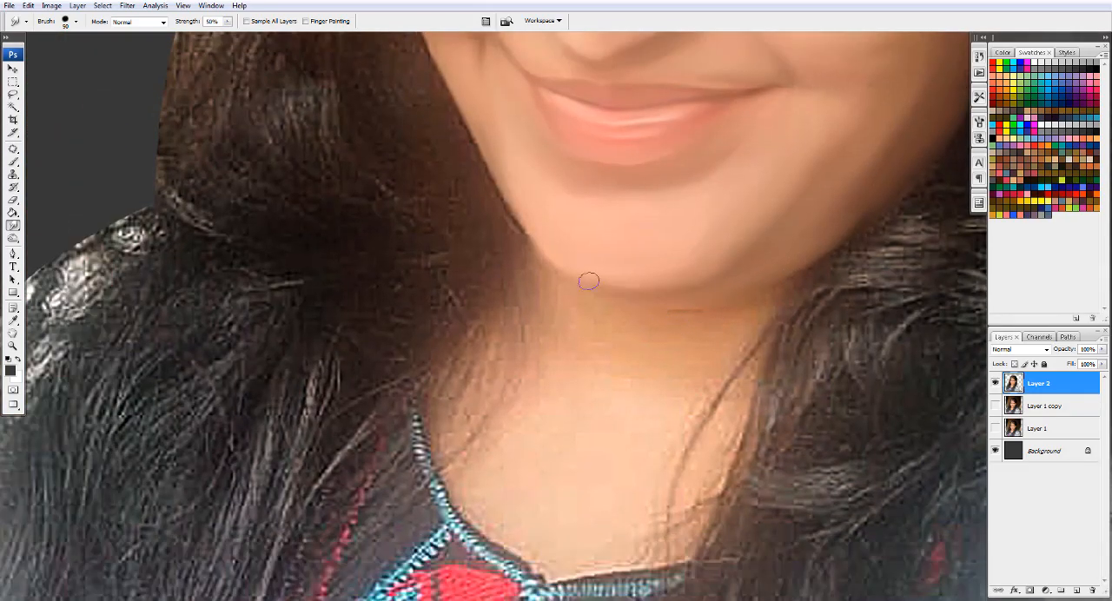
{"action": "mouse_move", "coordinate": [510, 198]}
{"action": "left_mouse_down"}
{"action": "mouse_move", "coordinate": [519, 247]}
{"action": "mouse_move", "coordinate": [710, 318]}
{"action": "mouse_move", "coordinate": [775, 298]}
{"action": "left_mouse_up"}
- Smooth the neck and upper chest skin on the image's left with a 60 to 90 px Smudge brush
{"action": "key", "text": "bracketright"}
{"action": "key", "text": "bracketright"}
{"action": "key", "text": "bracketright"}
{"action": "mouse_move", "coordinate": [676, 377]}
{"action": "left_mouse_down"}
{"action": "mouse_move", "coordinate": [591, 333]}
{"action": "mouse_move", "coordinate": [538, 376]}
{"action": "mouse_move", "coordinate": [476, 320]}
{"action": "left_mouse_up"}
{"action": "key", "text": "bracketleft"}
{"action": "key", "text": "bracketleft"}
{"action": "key", "text": "bracketleft"}
{"action": "key", "text": "bracketleft"}
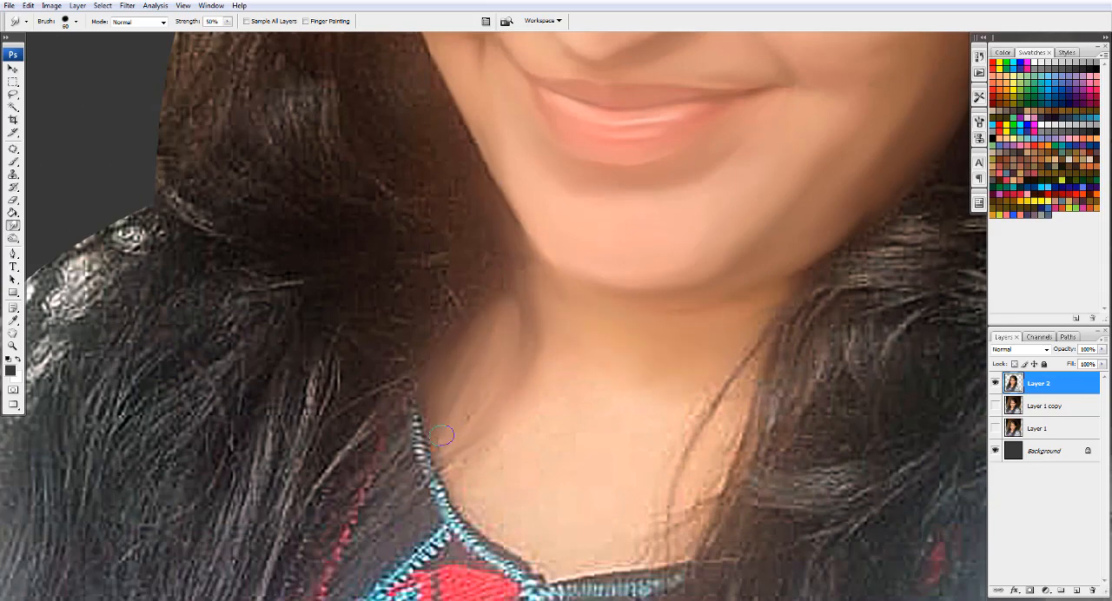
{"action": "key", "text": "bracketright"}
{"action": "key", "text": "bracketright"}
{"action": "left_click_drag", "start_coordinate": [544, 541], "coordinate": [595, 539]}
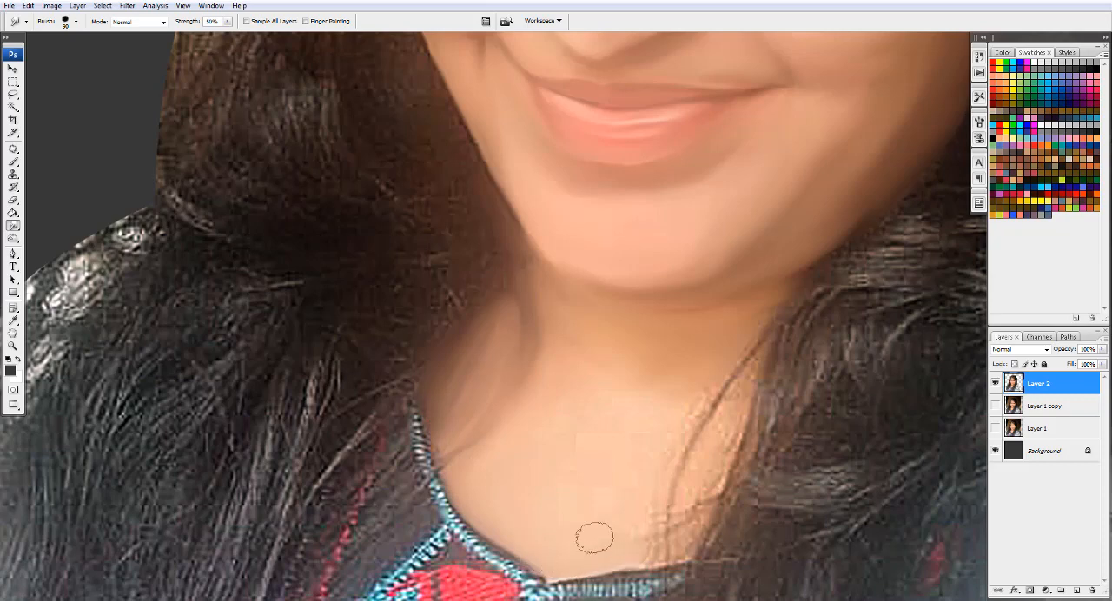
- Smudge the remaining chest skin and the loose strands beside the neck on the image's right
{"action": "mouse_move", "coordinate": [665, 426]}
{"action": "left_mouse_down"}
{"action": "mouse_move", "coordinate": [651, 546]}
{"action": "mouse_move", "coordinate": [784, 299]}
{"action": "mouse_move", "coordinate": [744, 424]}
{"action": "left_mouse_up"}
{"action": "key", "text": "bracketright"}
{"action": "key", "text": "bracketright"}
{"action": "mouse_move", "coordinate": [737, 383]}
{"action": "left_mouse_down"}
{"action": "mouse_move", "coordinate": [666, 531]}
{"action": "mouse_move", "coordinate": [739, 422]}
{"action": "left_mouse_up"}
{"action": "mouse_move", "coordinate": [770, 388]}
{"action": "left_mouse_down"}
{"action": "mouse_move", "coordinate": [723, 499]}
{"action": "mouse_move", "coordinate": [665, 557]}
{"action": "left_mouse_up"}
- Blend the hair beside the neck on the image's right into soft strands toward the shoulder with a 70 px brush
{"action": "mouse_move", "coordinate": [777, 476]}
{"action": "left_mouse_down"}
{"action": "mouse_move", "coordinate": [794, 418]}
{"action": "mouse_move", "coordinate": [836, 376]}
{"action": "mouse_move", "coordinate": [591, 254]}
{"action": "left_mouse_up"}
{"action": "left_click_drag", "start_coordinate": [625, 253], "coordinate": [612, 313]}
{"action": "mouse_move", "coordinate": [591, 391]}
{"action": "left_mouse_down"}
{"action": "mouse_move", "coordinate": [511, 444]}
{"action": "mouse_move", "coordinate": [452, 573]}
{"action": "left_mouse_up"}
{"action": "mouse_move", "coordinate": [470, 450]}
{"action": "left_mouse_down"}
{"action": "mouse_move", "coordinate": [643, 316]}
{"action": "mouse_move", "coordinate": [565, 460]}
{"action": "left_mouse_up"}
{"action": "mouse_move", "coordinate": [628, 417]}
{"action": "left_mouse_down"}
{"action": "mouse_move", "coordinate": [612, 492]}
{"action": "mouse_move", "coordinate": [395, 565]}
{"action": "left_mouse_up"}
{"action": "left_click_drag", "start_coordinate": [647, 355], "coordinate": [509, 427]}
{"action": "mouse_move", "coordinate": [594, 348]}
{"action": "left_mouse_down"}
{"action": "mouse_move", "coordinate": [683, 310]}
{"action": "mouse_move", "coordinate": [558, 330]}
{"action": "left_mouse_up"}
{"action": "mouse_move", "coordinate": [725, 303]}
{"action": "left_mouse_down"}
{"action": "mouse_move", "coordinate": [588, 388]}
{"action": "mouse_move", "coordinate": [551, 469]}
{"action": "left_mouse_up"}
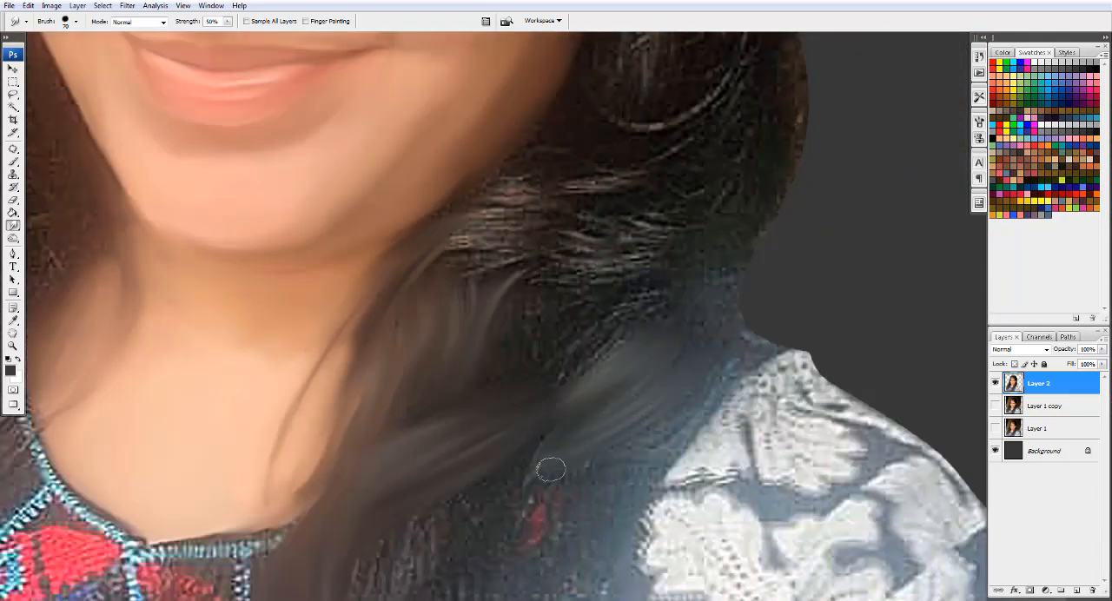
- Smudge the shoulder hair on the image's right down over the blouse in long dark strands with a 90 px brush
{"action": "left_click_drag", "start_coordinate": [721, 402], "coordinate": [657, 454]}
{"action": "left_click_drag", "start_coordinate": [479, 503], "coordinate": [605, 421]}
{"action": "left_click_drag", "start_coordinate": [722, 340], "coordinate": [617, 460]}
{"action": "mouse_move", "coordinate": [596, 422]}
{"action": "left_mouse_down"}
{"action": "mouse_move", "coordinate": [490, 507]}
{"action": "mouse_move", "coordinate": [557, 346]}
{"action": "left_mouse_up"}
{"action": "mouse_move", "coordinate": [530, 383]}
{"action": "left_mouse_down"}
{"action": "mouse_move", "coordinate": [539, 489]}
{"action": "mouse_move", "coordinate": [567, 506]}
{"action": "left_mouse_up"}
{"action": "left_click_drag", "start_coordinate": [468, 431], "coordinate": [442, 397]}
{"action": "left_click_drag", "start_coordinate": [558, 365], "coordinate": [535, 426]}
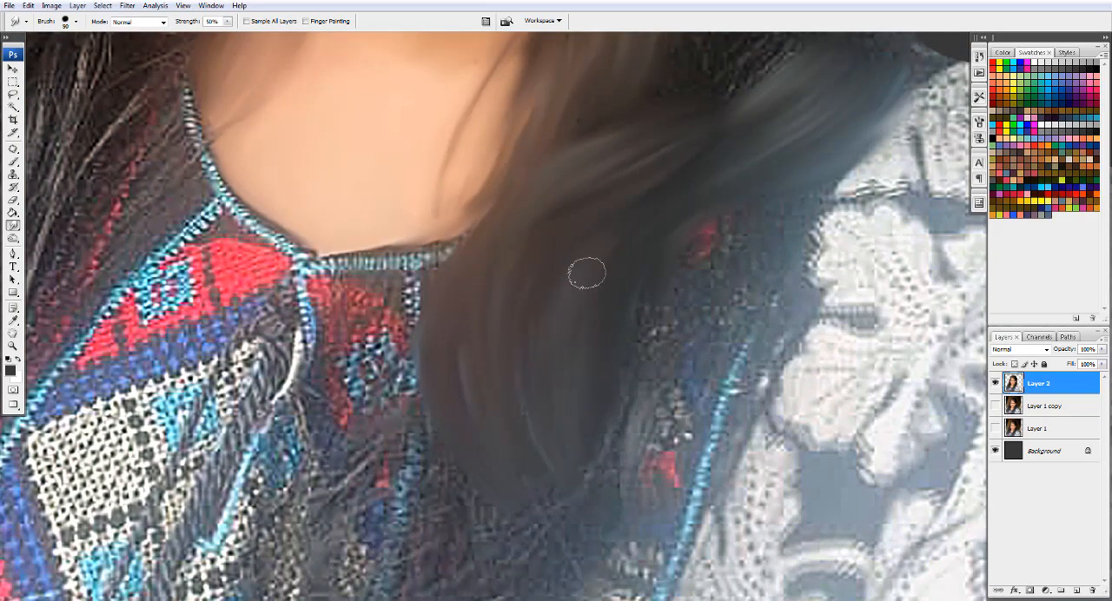
- Extend the dark strands over the red and blue embroidery beside the jacket edge with an 80 px brush
{"action": "left_click_drag", "start_coordinate": [654, 320], "coordinate": [647, 411]}
{"action": "left_click_drag", "start_coordinate": [721, 313], "coordinate": [664, 445]}
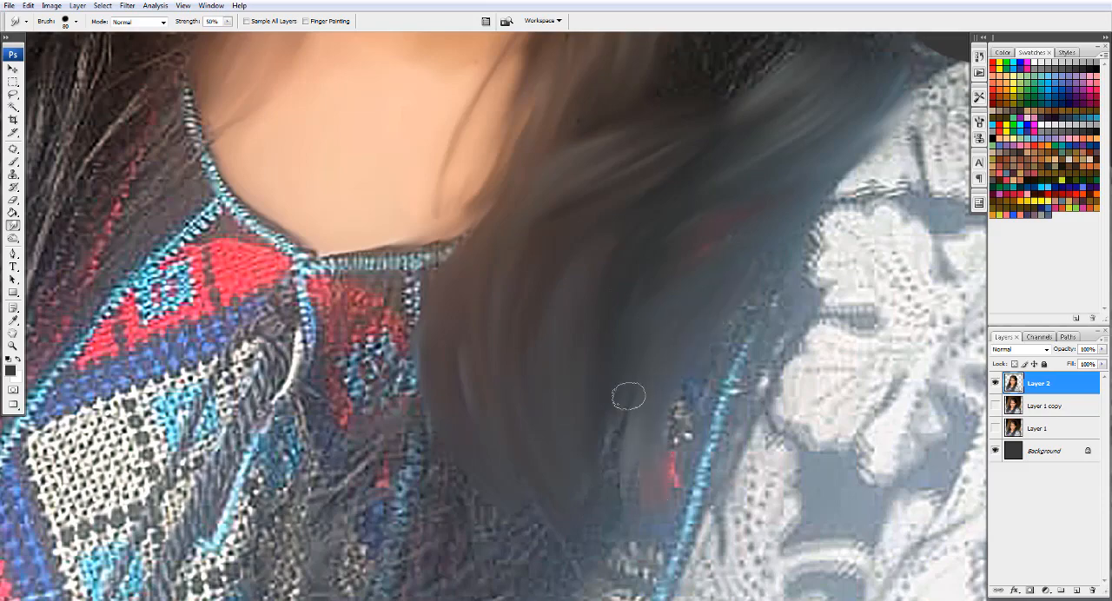
{"action": "left_click_drag", "start_coordinate": [629, 394], "coordinate": [627, 485]}
{"action": "left_click_drag", "start_coordinate": [633, 536], "coordinate": [767, 345]}
{"action": "key", "text": "bracketright"}
- Sweep the lower hair ends on the image's right across the blouse front, enlarging the brush to 125 px
{"action": "key", "text": "ctrl+minus"}
{"action": "mouse_move", "coordinate": [552, 352]}
{"action": "left_mouse_down"}
{"action": "mouse_move", "coordinate": [676, 360]}
{"action": "mouse_move", "coordinate": [666, 251]}
{"action": "mouse_move", "coordinate": [561, 452]}
{"action": "left_mouse_up"}
{"action": "key", "text": "bracketright"}
{"action": "key", "text": "bracketright"}
{"action": "key", "text": "bracketright"}
{"action": "mouse_move", "coordinate": [506, 429]}
{"action": "left_mouse_down"}
{"action": "mouse_move", "coordinate": [738, 405]}
{"action": "mouse_move", "coordinate": [659, 472]}
{"action": "left_mouse_up"}
- Smudge the long brown hair beside the cheek on the image's left into a smooth inward curve with a 50 to 80 px brush
{"action": "mouse_move", "coordinate": [791, 346]}
{"action": "left_mouse_down"}
{"action": "mouse_move", "coordinate": [795, 402]}
{"action": "mouse_move", "coordinate": [701, 463]}
{"action": "left_mouse_up"}
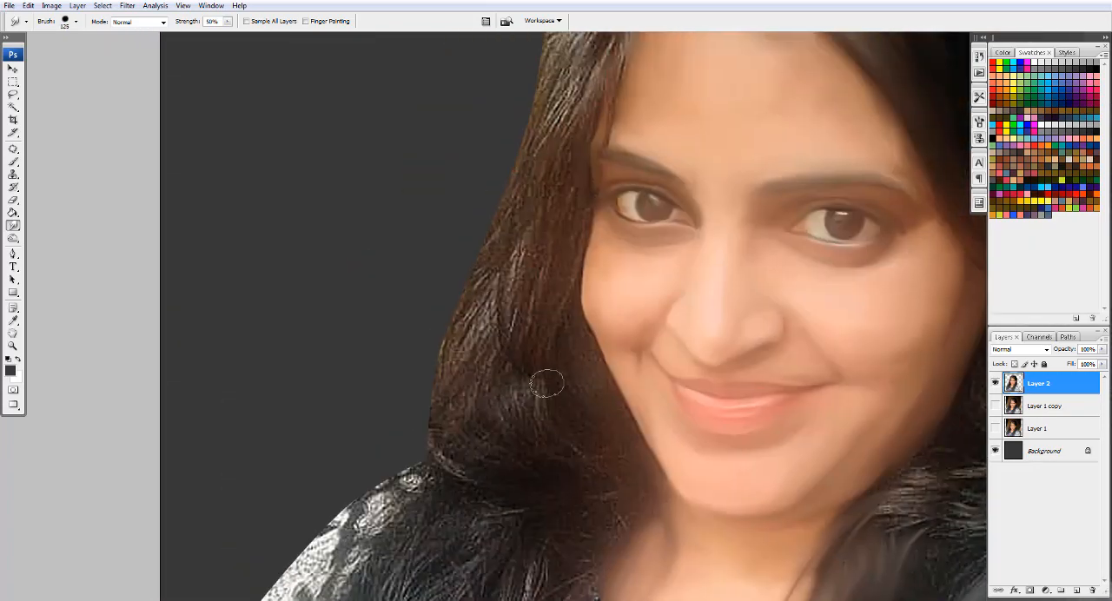
{"action": "scroll", "coordinate": [612, 413], "scroll_direction": "up", "scroll_amount": 2}
{"action": "key", "text": "bracketleft"}
{"action": "key", "text": "bracketleft"}
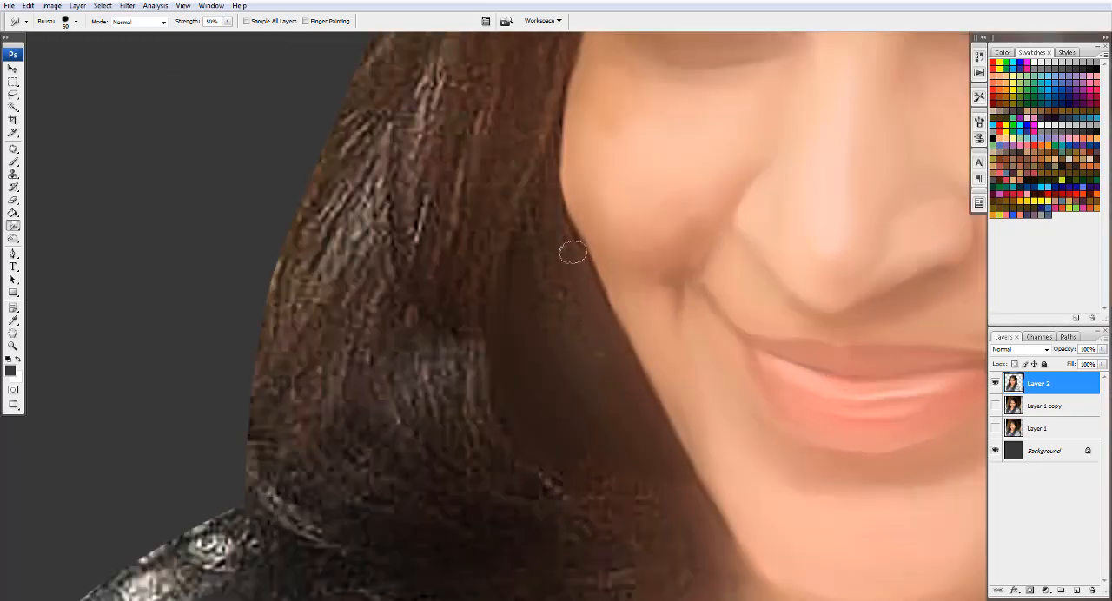
{"action": "mouse_move", "coordinate": [556, 227]}
{"action": "left_mouse_down"}
{"action": "mouse_move", "coordinate": [620, 423]}
{"action": "mouse_move", "coordinate": [629, 504]}
{"action": "left_mouse_up"}
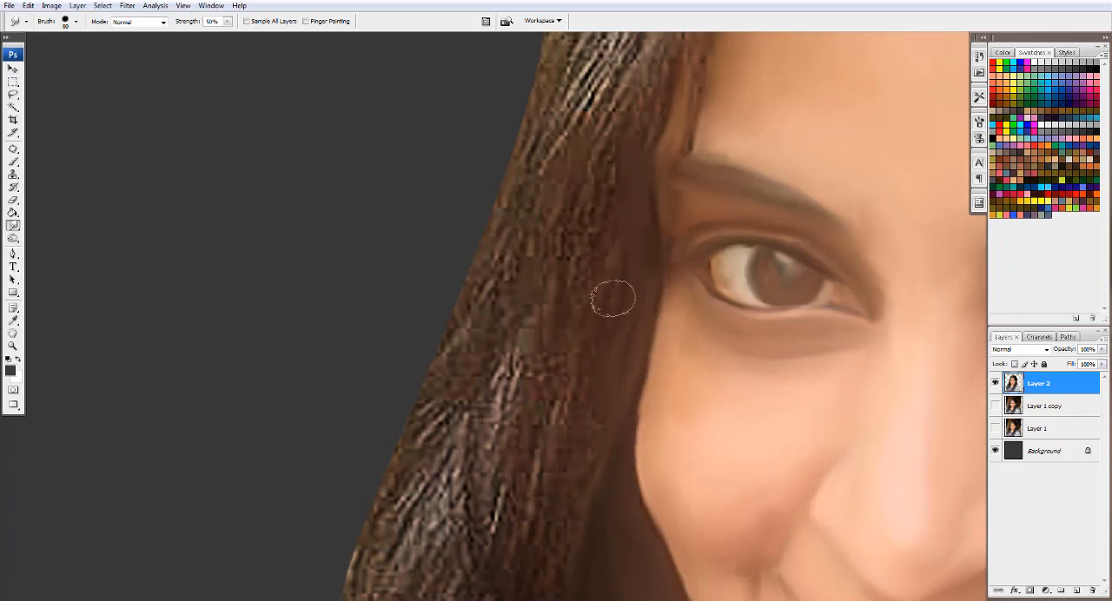
{"action": "mouse_move", "coordinate": [612, 299]}
{"action": "left_mouse_down"}
{"action": "mouse_move", "coordinate": [544, 435]}
{"action": "mouse_move", "coordinate": [534, 258]}
{"action": "left_mouse_up"}
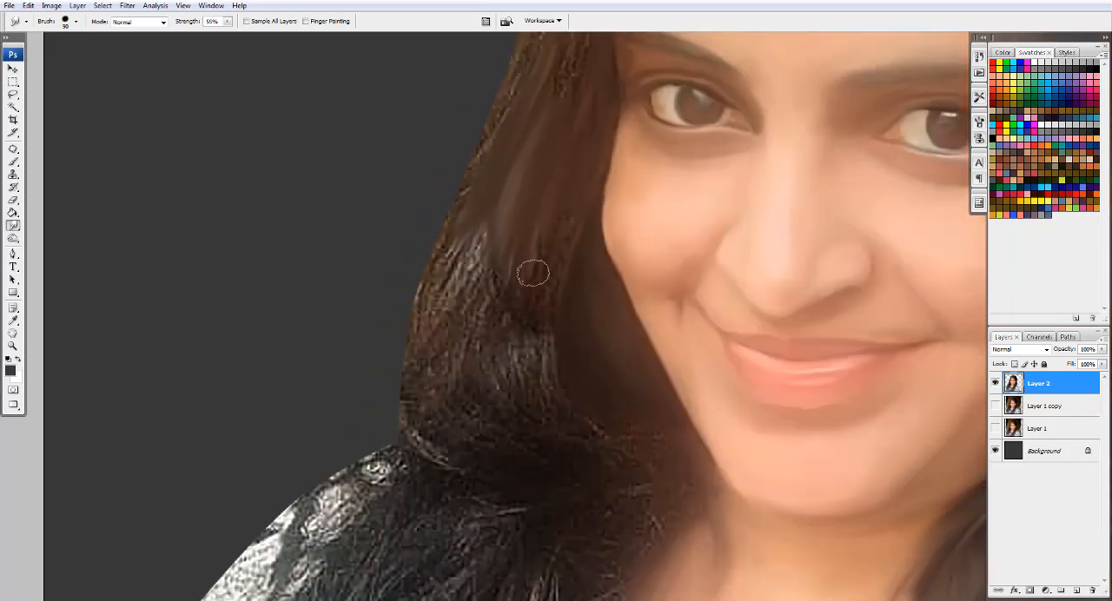
{"action": "mouse_move", "coordinate": [533, 268]}
{"action": "left_mouse_down"}
{"action": "mouse_move", "coordinate": [496, 367]}
{"action": "mouse_move", "coordinate": [504, 405]}
{"action": "mouse_move", "coordinate": [470, 448]}
{"action": "mouse_move", "coordinate": [437, 302]}
{"action": "mouse_move", "coordinate": [456, 233]}
{"action": "mouse_move", "coordinate": [491, 316]}
{"action": "mouse_move", "coordinate": [680, 452]}
{"action": "mouse_move", "coordinate": [707, 535]}
{"action": "left_mouse_up"}
{"action": "mouse_move", "coordinate": [636, 447]}
{"action": "left_mouse_down"}
{"action": "mouse_move", "coordinate": [649, 316]}
{"action": "mouse_move", "coordinate": [529, 377]}
{"action": "left_mouse_up"}
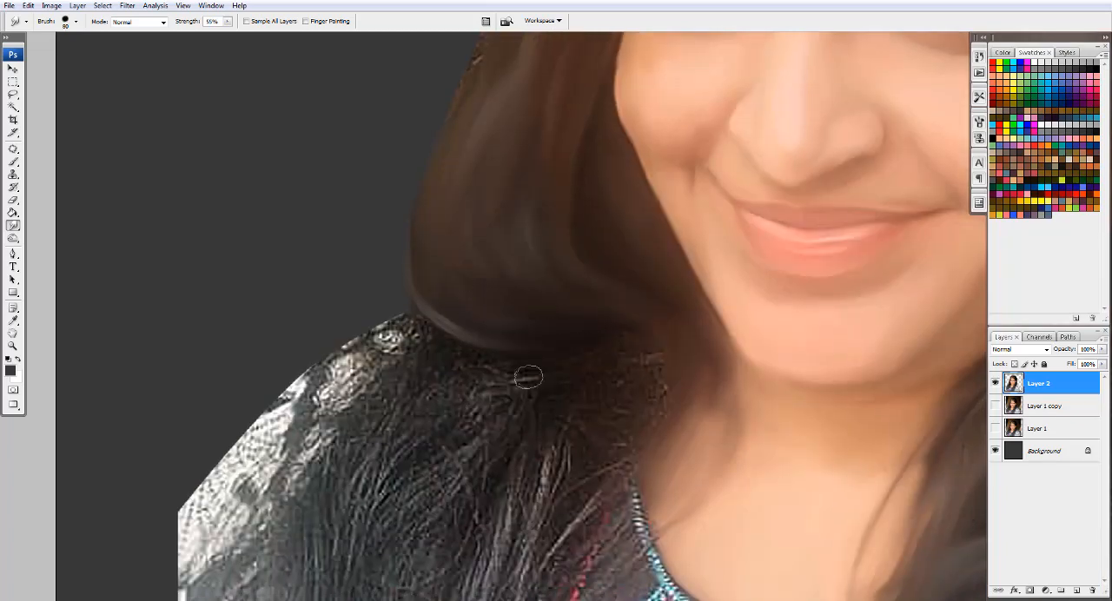
- Pull the hair below the jaw on the image's left down over the blouse in long strands, enlarging the brush
{"action": "left_click_drag", "start_coordinate": [658, 438], "coordinate": [658, 356]}
{"action": "mouse_move", "coordinate": [639, 404]}
{"action": "left_mouse_down"}
{"action": "mouse_move", "coordinate": [532, 548]}
{"action": "mouse_move", "coordinate": [602, 486]}
{"action": "mouse_move", "coordinate": [603, 397]}
{"action": "left_mouse_up"}
{"action": "left_click_drag", "start_coordinate": [600, 417], "coordinate": [525, 542]}
{"action": "key", "text": "]"}
{"action": "key", "text": "]"}
{"action": "key", "text": "]"}
{"action": "left_click_drag", "start_coordinate": [565, 379], "coordinate": [499, 547]}
{"action": "left_click_drag", "start_coordinate": [576, 285], "coordinate": [510, 457]}
{"action": "left_click_drag", "start_coordinate": [519, 346], "coordinate": [460, 508]}
{"action": "left_click_drag", "start_coordinate": [464, 488], "coordinate": [569, 283]}
- Sweep the lower hair ends on the image's left outward past the sleeve's cut edge with a 125 px brush
{"action": "key", "text": "ctrl+minus"}
{"action": "key", "text": "ctrl+minus"}
{"action": "mouse_move", "coordinate": [568, 331]}
{"action": "left_mouse_down"}
{"action": "mouse_move", "coordinate": [523, 408]}
{"action": "mouse_move", "coordinate": [497, 391]}
{"action": "left_mouse_up"}
{"action": "left_click_drag", "start_coordinate": [430, 409], "coordinate": [392, 427]}
{"action": "left_click_drag", "start_coordinate": [516, 415], "coordinate": [370, 440]}
{"action": "left_click_drag", "start_coordinate": [492, 318], "coordinate": [387, 365]}
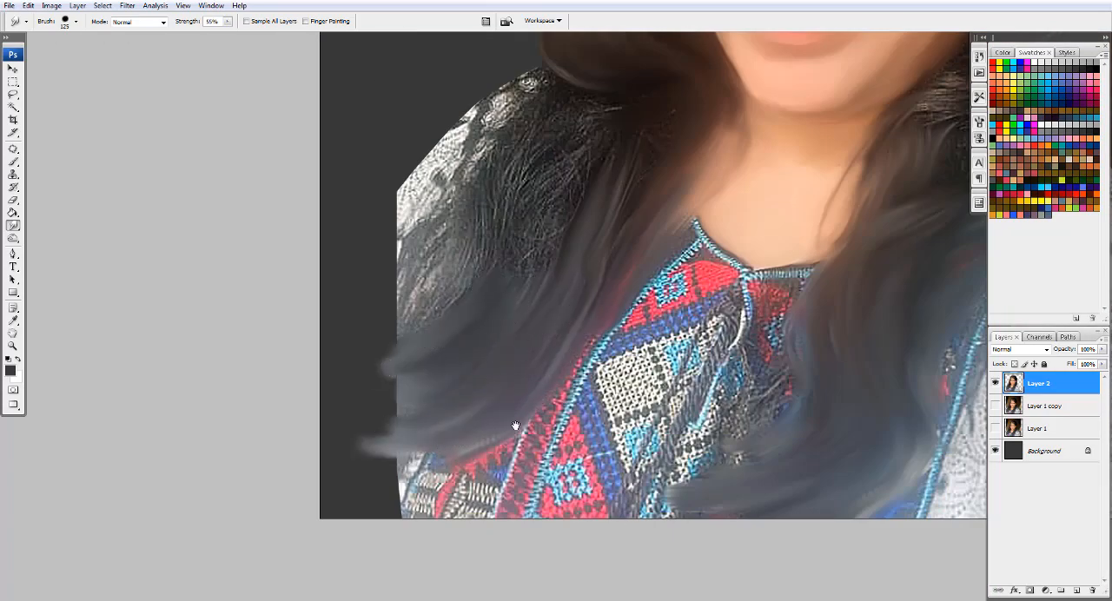
{"action": "left_click_drag", "start_coordinate": [557, 228], "coordinate": [517, 434]}
- Smudge the fine hairs on the image's left shoulder downward into smooth wavy strands with a smaller brush
{"action": "key", "text": "["}
{"action": "key", "text": "["}
{"action": "key", "text": "["}
{"action": "key", "text": "]"}
{"action": "mouse_move", "coordinate": [546, 358]}
{"action": "left_mouse_down"}
{"action": "mouse_move", "coordinate": [514, 424]}
{"action": "mouse_move", "coordinate": [485, 408]}
{"action": "left_mouse_up"}
{"action": "left_click_drag", "start_coordinate": [511, 350], "coordinate": [458, 425]}
{"action": "mouse_move", "coordinate": [487, 327]}
{"action": "left_mouse_down"}
{"action": "mouse_move", "coordinate": [413, 425]}
{"action": "mouse_move", "coordinate": [385, 520]}
{"action": "left_mouse_up"}
- Extend the outer hair ends on the image's left down and past the sleeve with an enlarged Smudge brush
{"action": "key", "text": "]"}
{"action": "key", "text": "]"}
{"action": "key", "text": "]"}
{"action": "left_click_drag", "start_coordinate": [429, 457], "coordinate": [359, 537]}
{"action": "left_click_drag", "start_coordinate": [408, 438], "coordinate": [353, 512]}
{"action": "left_click_drag", "start_coordinate": [406, 413], "coordinate": [354, 490]}
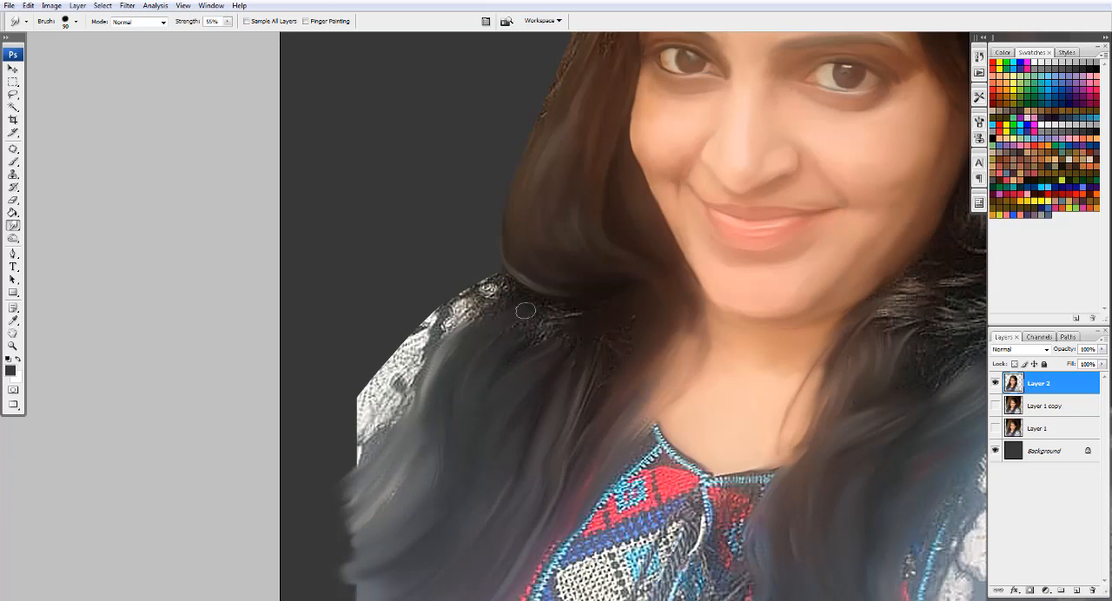
- Smooth the shoulder-top hair and the white sleeve on the image's left with a 90 to 125 px brush
{"action": "mouse_move", "coordinate": [474, 325]}
{"action": "left_mouse_down"}
{"action": "mouse_move", "coordinate": [504, 291]}
{"action": "mouse_move", "coordinate": [444, 313]}
{"action": "mouse_move", "coordinate": [427, 346]}
{"action": "left_mouse_up"}
{"action": "left_click_drag", "start_coordinate": [503, 298], "coordinate": [466, 321]}
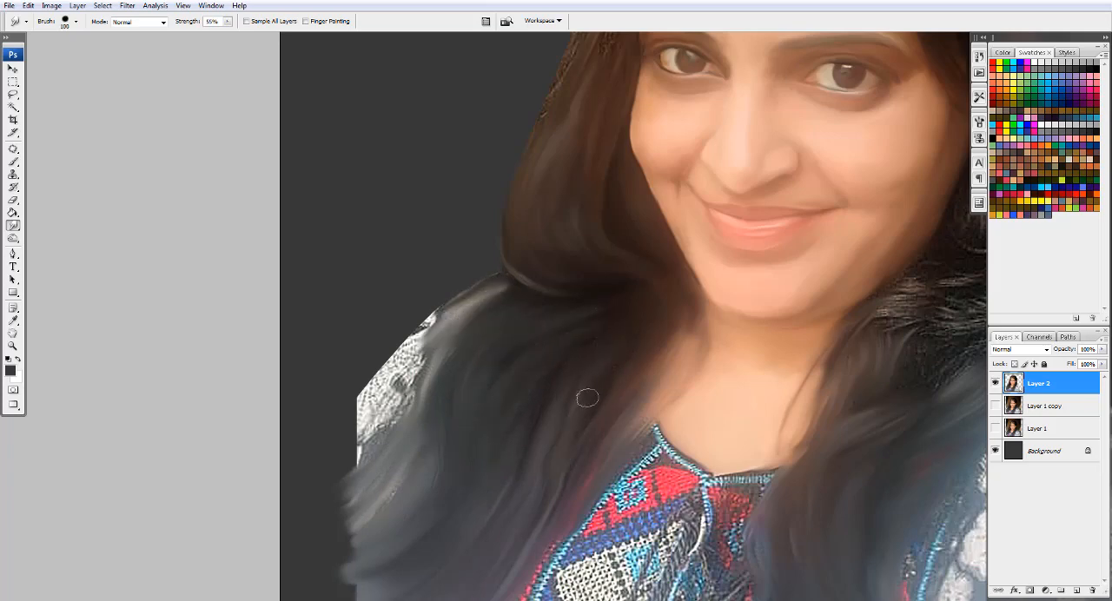
{"action": "mouse_move", "coordinate": [478, 415]}
{"action": "left_mouse_down"}
{"action": "mouse_move", "coordinate": [356, 528]}
{"action": "mouse_move", "coordinate": [385, 561]}
{"action": "left_mouse_up"}
{"action": "left_click_drag", "start_coordinate": [434, 366], "coordinate": [356, 456]}
{"action": "left_click_drag", "start_coordinate": [448, 313], "coordinate": [357, 411]}
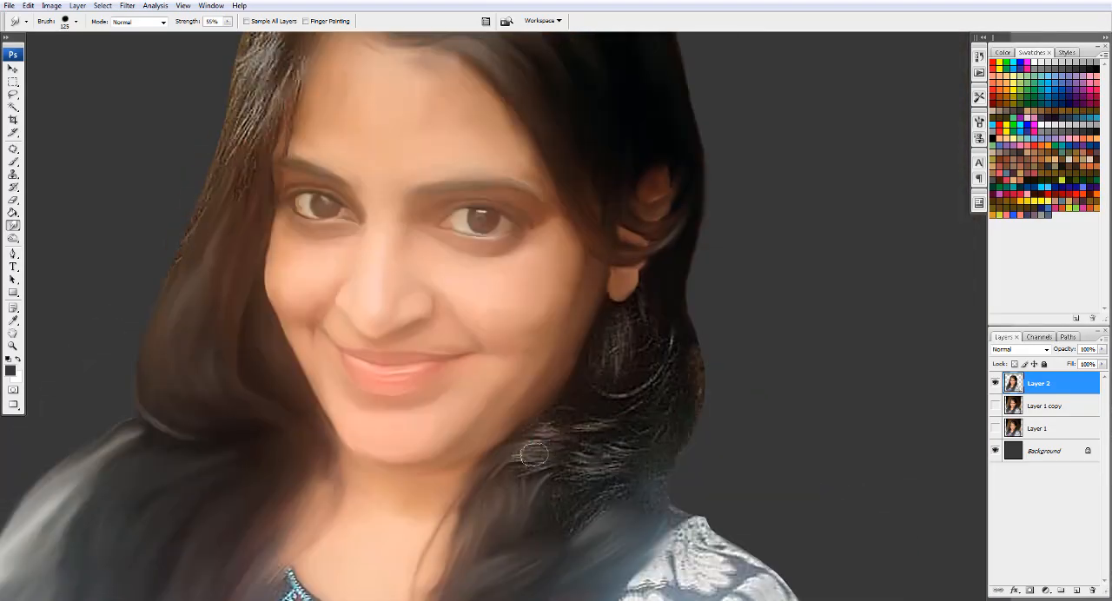
- Smudge the frizzy hair below the jaw on the image's right into soft horizontal waves with an 80 to 100 px brush
{"action": "mouse_move", "coordinate": [533, 462]}
{"action": "left_mouse_down"}
{"action": "mouse_move", "coordinate": [637, 418]}
{"action": "mouse_move", "coordinate": [631, 452]}
{"action": "left_mouse_up"}
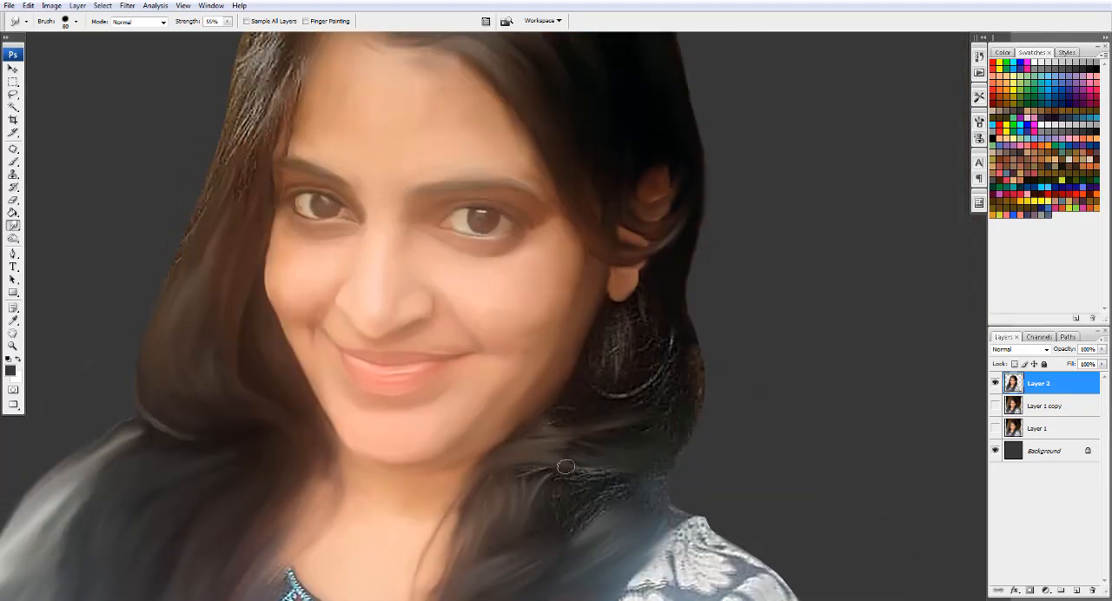
{"action": "left_click_drag", "start_coordinate": [566, 466], "coordinate": [626, 477]}
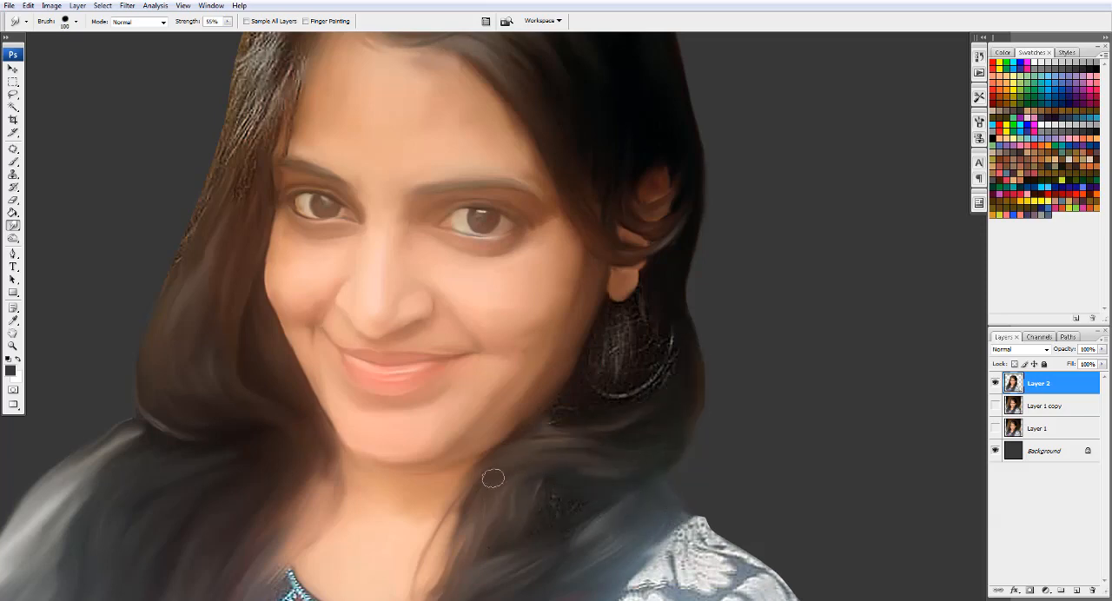
- Smudge the textured hair under the earlobe into smooth vertical strands with a 40 to 50 px brush
{"action": "key", "text": "bracketleft"}
{"action": "key", "text": "bracketleft"}
{"action": "scroll", "coordinate": [603, 355], "scroll_direction": "up", "scroll_amount": 2}
{"action": "key", "text": "bracketleft"}
{"action": "key", "text": "bracketleft"}
{"action": "key", "text": "bracketleft"}
{"action": "left_click_drag", "start_coordinate": [618, 400], "coordinate": [613, 325]}
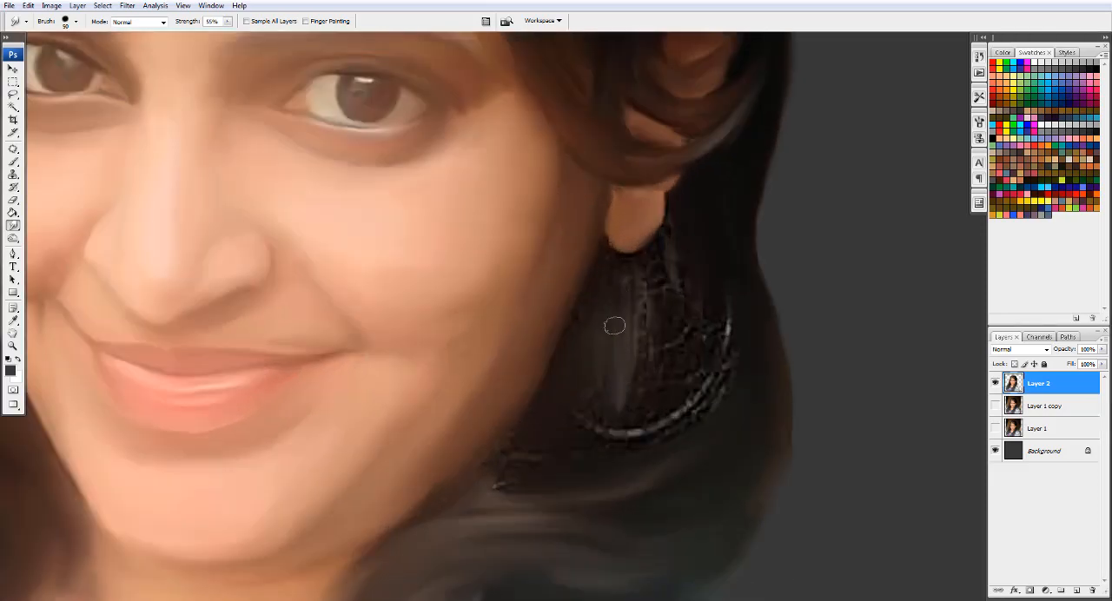
{"action": "scroll", "coordinate": [614, 325], "scroll_direction": "up", "scroll_amount": 2}
{"action": "left_click_drag", "start_coordinate": [664, 272], "coordinate": [670, 388]}
{"action": "left_click_drag", "start_coordinate": [666, 526], "coordinate": [652, 291]}
{"action": "left_click_drag", "start_coordinate": [717, 261], "coordinate": [716, 165]}
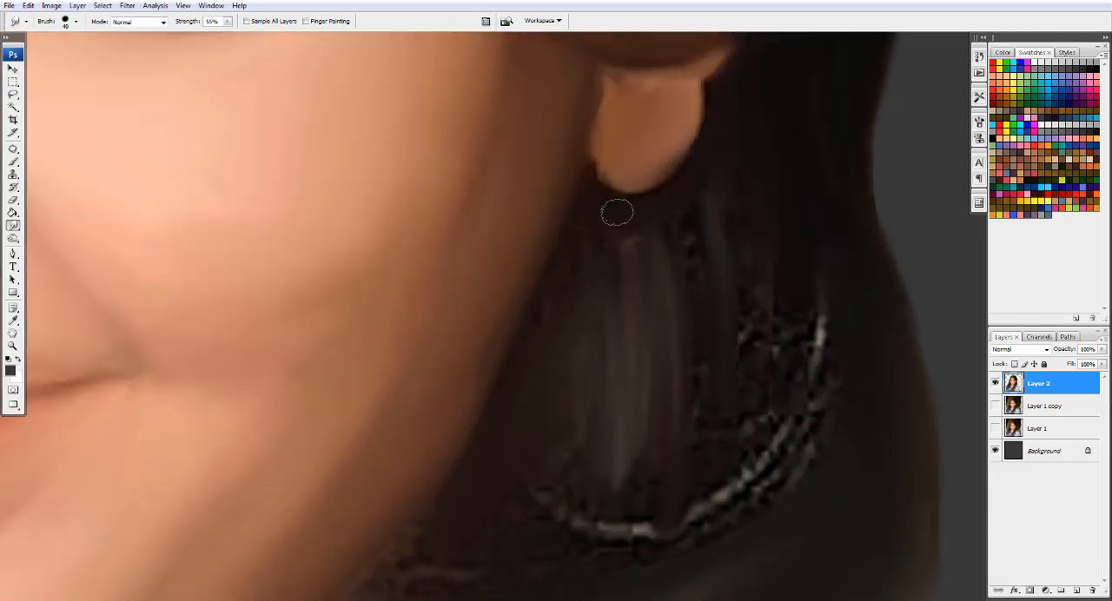
- Blend away the bright curved strand below the ear and the rough hair along the jaw with a 100 to 80 px brush
{"action": "key", "text": "bracketright"}
{"action": "key", "text": "bracketright"}
{"action": "key", "text": "bracketright"}
{"action": "key", "text": "bracketright"}
{"action": "key", "text": "bracketright"}
{"action": "key", "text": "bracketright"}
{"action": "scroll", "coordinate": [797, 348], "scroll_direction": "down", "scroll_amount": 1}
{"action": "scroll", "coordinate": [744, 323], "scroll_direction": "down", "scroll_amount": 2}
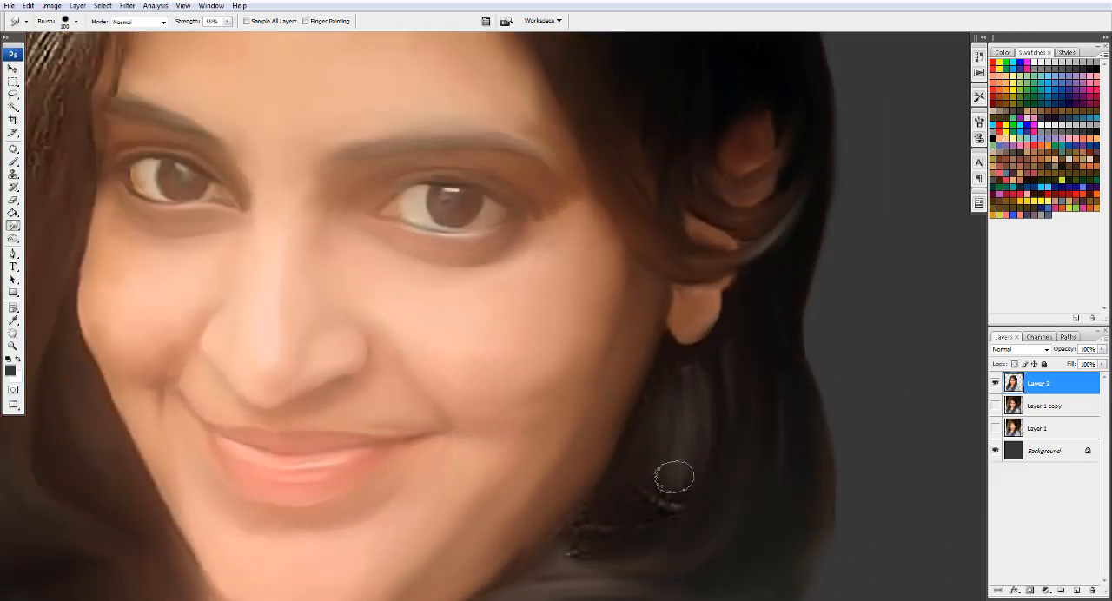
{"action": "key", "text": "bracketleft"}
{"action": "key", "text": "bracketleft"}
{"action": "left_click_drag", "start_coordinate": [577, 558], "coordinate": [704, 436]}
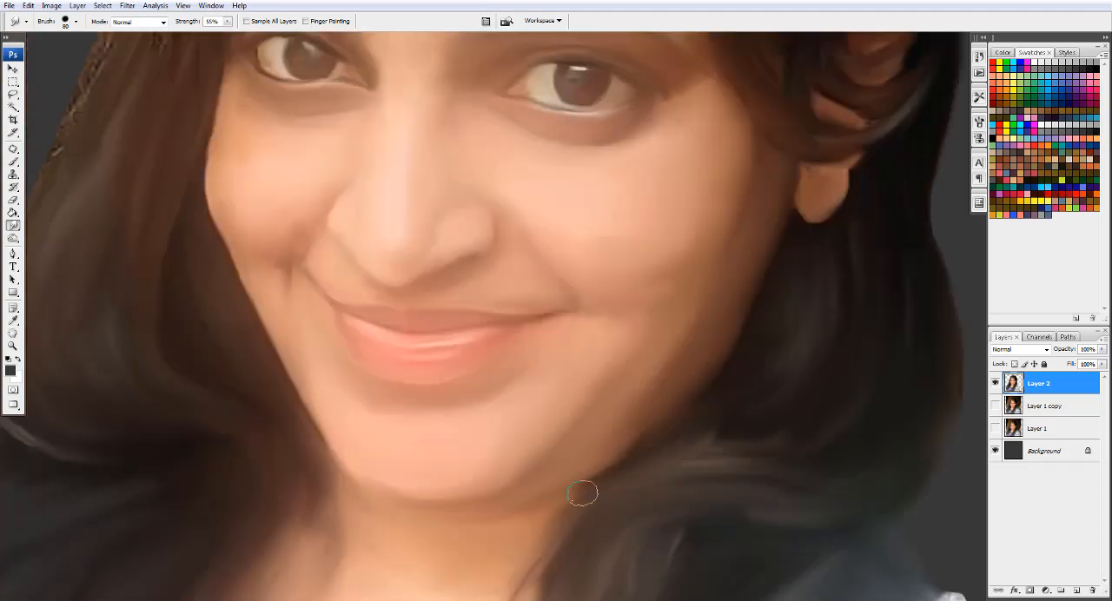
- Smudge the shoulder hair on the image's right over the edge of the white patterned sleeve with an 80 px brush
{"action": "scroll", "coordinate": [657, 347], "scroll_direction": "down", "scroll_amount": 4}
{"action": "scroll", "coordinate": [765, 405], "scroll_direction": "right", "scroll_amount": 1}
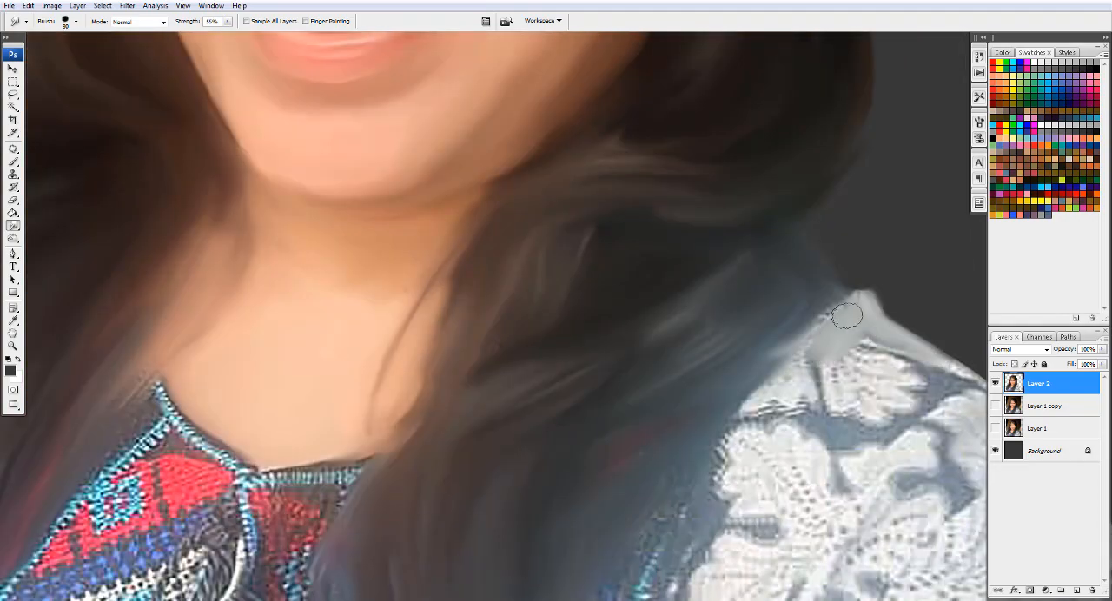
{"action": "left_click_drag", "start_coordinate": [807, 358], "coordinate": [743, 415]}
{"action": "left_click_drag", "start_coordinate": [680, 474], "coordinate": [735, 325]}
{"action": "left_click_drag", "start_coordinate": [655, 463], "coordinate": [655, 521]}
{"action": "left_click_drag", "start_coordinate": [654, 521], "coordinate": [709, 348]}
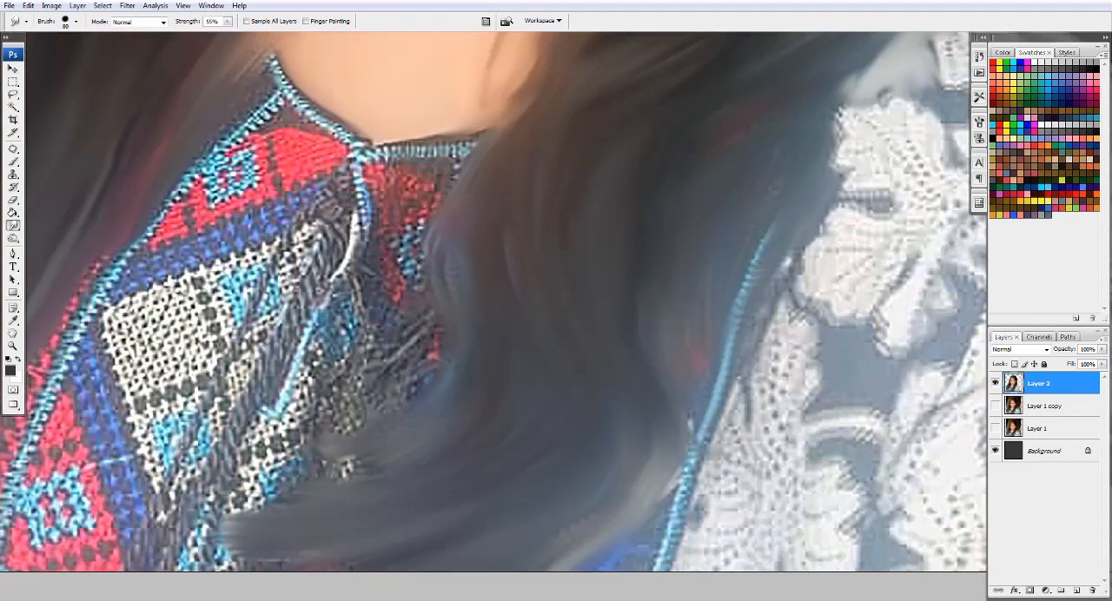
- Soften the lower strands between the turquoise jacket trim and the embroidered blouse front with the 80 px brush
{"action": "left_click_drag", "start_coordinate": [702, 421], "coordinate": [658, 533]}
{"action": "mouse_move", "coordinate": [385, 367]}
{"action": "left_mouse_down"}
{"action": "mouse_move", "coordinate": [645, 398]}
{"action": "mouse_move", "coordinate": [648, 417]}
{"action": "left_mouse_up"}
{"action": "left_click_drag", "start_coordinate": [717, 200], "coordinate": [675, 320]}
{"action": "left_click_drag", "start_coordinate": [624, 467], "coordinate": [524, 511]}
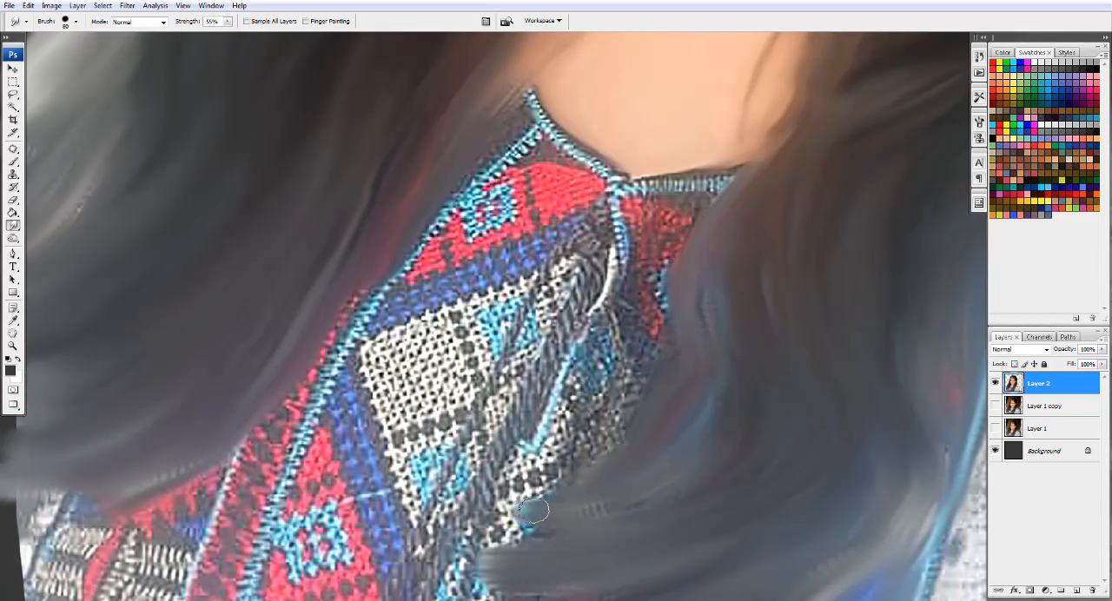
- Pull the hair ends on the image's right over the embroidered blouse front with the 80 px brush
{"action": "left_click_drag", "start_coordinate": [567, 474], "coordinate": [502, 510]}
{"action": "mouse_move", "coordinate": [510, 538]}
{"action": "left_mouse_down"}
{"action": "mouse_move", "coordinate": [586, 429]}
{"action": "mouse_move", "coordinate": [544, 431]}
{"action": "left_mouse_up"}
{"action": "left_click_drag", "start_coordinate": [558, 485], "coordinate": [614, 485]}
{"action": "left_click_drag", "start_coordinate": [790, 305], "coordinate": [773, 332]}
{"action": "key", "text": "ctrl+minus"}
{"action": "left_click_drag", "start_coordinate": [499, 83], "coordinate": [324, 365]}
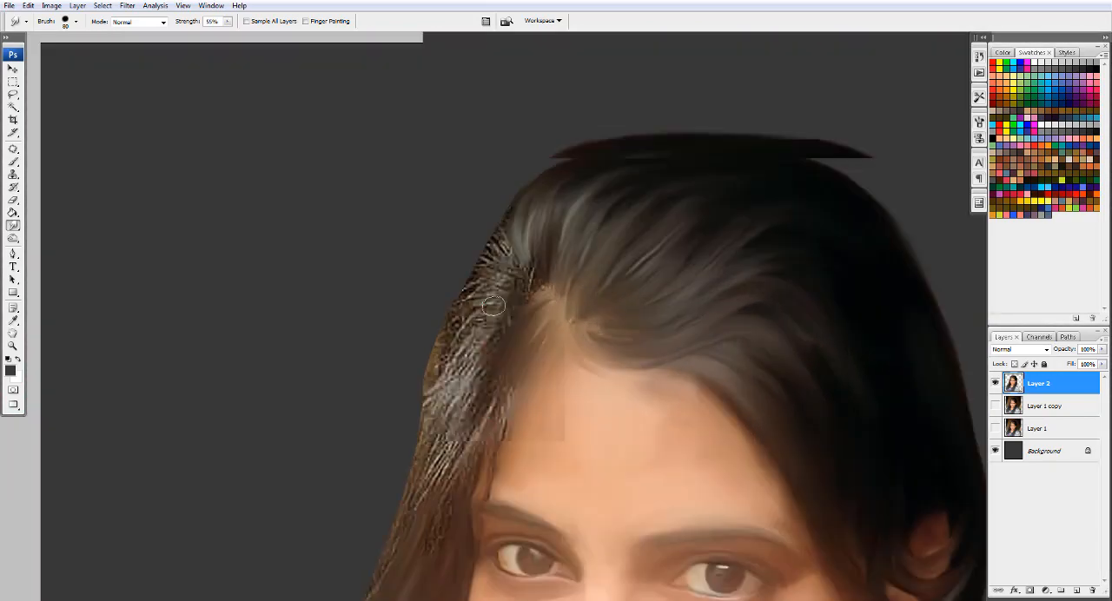
- Smudge the upper hair edge on the image's left, above the parting, into smooth strands with a 35 px brush
{"action": "key", "text": "ctrl+plus"}
{"action": "key", "text": "bracketleft"}
{"action": "key", "text": "bracketleft"}
{"action": "key", "text": "bracketleft"}
{"action": "key", "text": "bracketleft"}
{"action": "left_click_drag", "start_coordinate": [540, 254], "coordinate": [561, 285]}
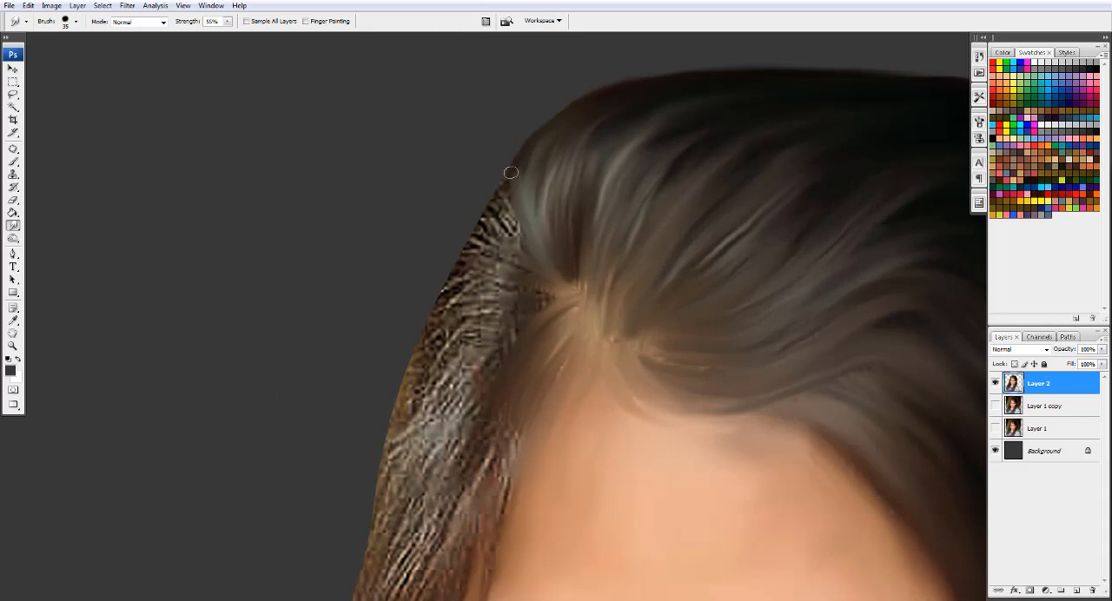
{"action": "left_click_drag", "start_coordinate": [513, 174], "coordinate": [509, 159]}
{"action": "left_click_drag", "start_coordinate": [529, 251], "coordinate": [504, 214]}
- Pull the rough strands from the parting outward and downward on the image's left with a 40 px brush
{"action": "key", "text": "bracketright"}
{"action": "mouse_move", "coordinate": [542, 304]}
{"action": "left_mouse_down"}
{"action": "mouse_move", "coordinate": [470, 396]}
{"action": "mouse_move", "coordinate": [452, 373]}
{"action": "left_mouse_up"}
{"action": "mouse_move", "coordinate": [516, 291]}
{"action": "left_mouse_down"}
{"action": "mouse_move", "coordinate": [439, 334]}
{"action": "mouse_move", "coordinate": [447, 307]}
{"action": "left_mouse_up"}
{"action": "left_click_drag", "start_coordinate": [527, 282], "coordinate": [469, 284]}
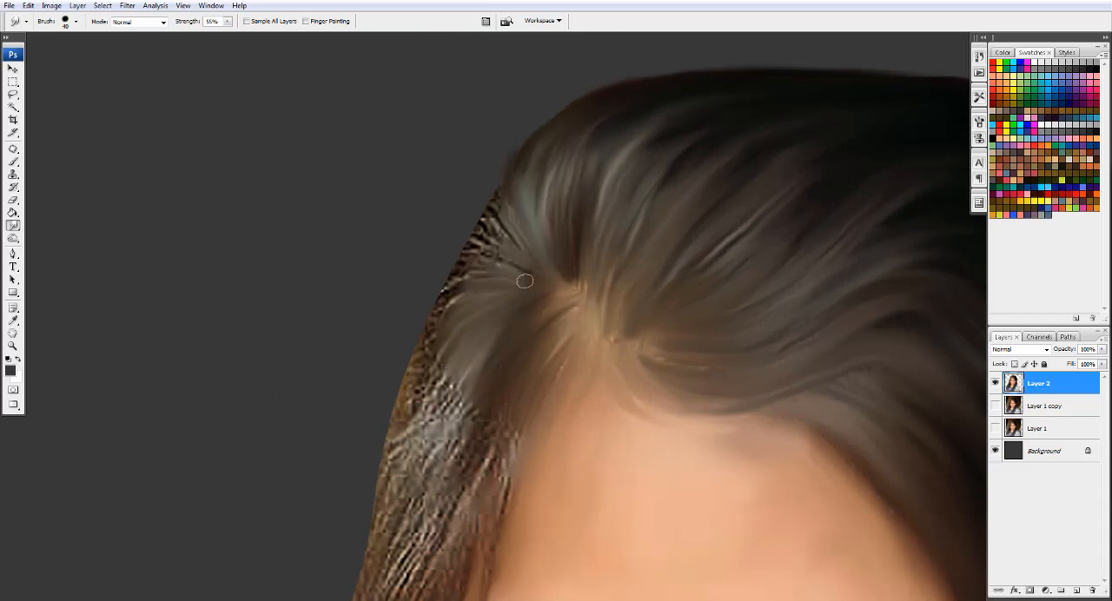
{"action": "left_click_drag", "start_coordinate": [504, 252], "coordinate": [483, 221]}
- Smooth the outer hair contour on the image's left beside the parting with a 60 px brush
{"action": "key", "text": "bracketright"}
{"action": "key", "text": "bracketright"}
{"action": "key", "text": "bracketright"}
{"action": "left_click_drag", "start_coordinate": [511, 147], "coordinate": [513, 202]}
{"action": "key", "text": "bracketright"}
{"action": "left_click_drag", "start_coordinate": [469, 287], "coordinate": [417, 379]}
{"action": "left_click_drag", "start_coordinate": [475, 272], "coordinate": [427, 310]}
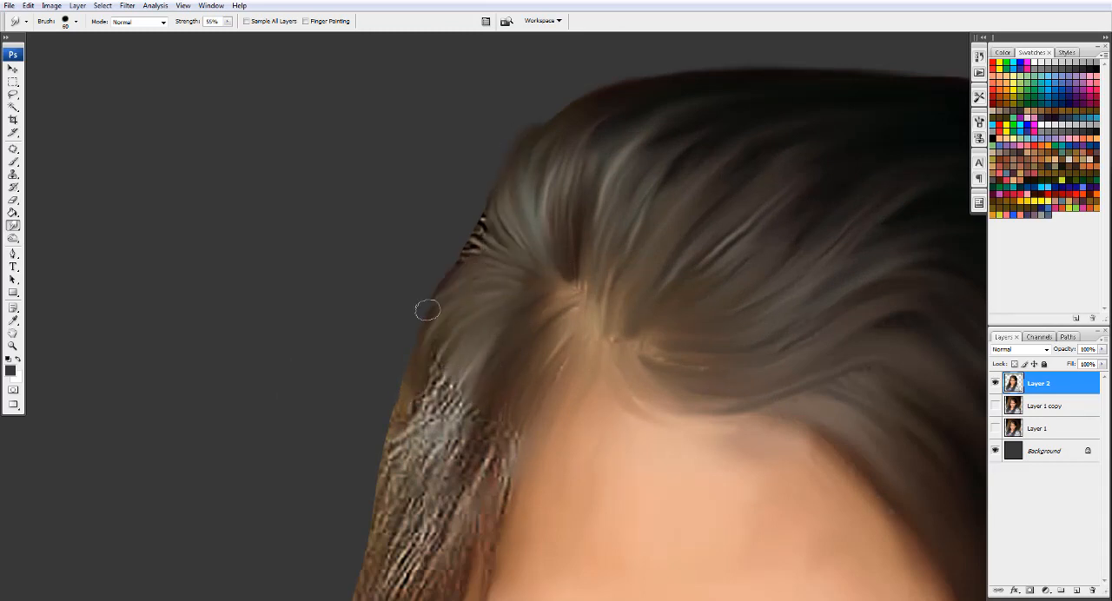
{"action": "left_click_drag", "start_coordinate": [483, 252], "coordinate": [450, 260]}
{"action": "left_click_drag", "start_coordinate": [489, 209], "coordinate": [477, 244]}
- Smudge the grey highlighted strands beside the forehead downward along the hair flow with a 90 px brush
{"action": "key", "text": "bracketright"}
{"action": "key", "text": "bracketright"}
{"action": "key", "text": "bracketright"}
{"action": "left_click_drag", "start_coordinate": [442, 355], "coordinate": [423, 494]}
{"action": "left_click_drag", "start_coordinate": [424, 400], "coordinate": [380, 539]}
{"action": "left_click_drag", "start_coordinate": [409, 556], "coordinate": [452, 350]}
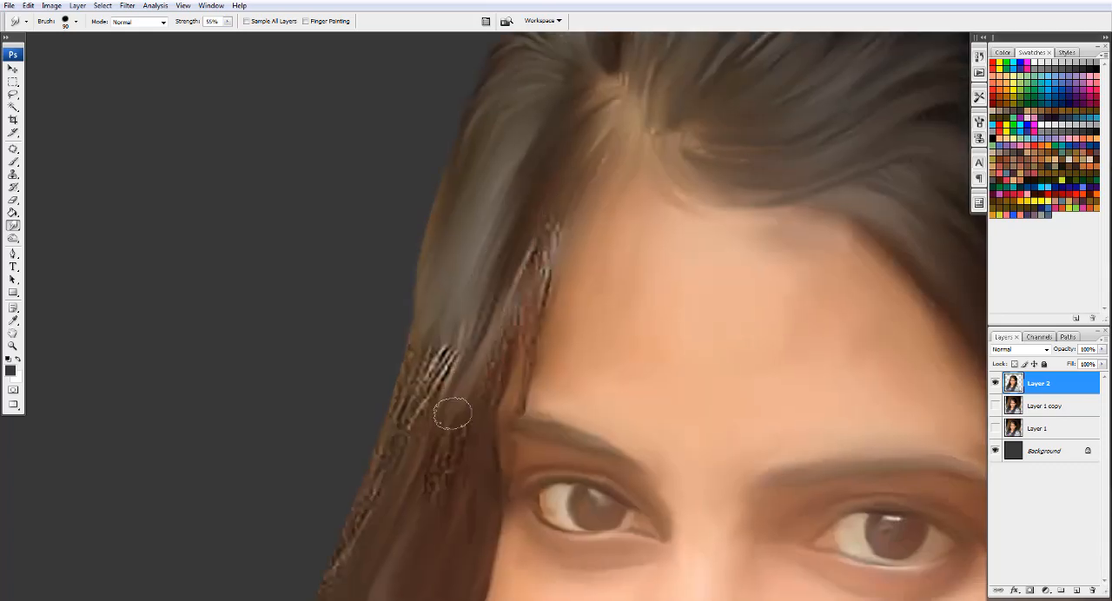
- Blend the rough reddish strands beside the temple and the outer hair edge next to the eye with the 90 px brush
{"action": "left_click_drag", "start_coordinate": [452, 414], "coordinate": [475, 348]}
{"action": "mouse_move", "coordinate": [504, 356]}
{"action": "left_mouse_down"}
{"action": "mouse_move", "coordinate": [550, 242]}
{"action": "mouse_move", "coordinate": [478, 448]}
{"action": "left_mouse_up"}
{"action": "mouse_move", "coordinate": [452, 347]}
{"action": "left_mouse_down"}
{"action": "mouse_move", "coordinate": [428, 486]}
{"action": "mouse_move", "coordinate": [486, 413]}
{"action": "left_mouse_up"}
{"action": "left_click_drag", "start_coordinate": [513, 260], "coordinate": [434, 422]}
{"action": "left_click_drag", "start_coordinate": [474, 283], "coordinate": [495, 224]}
{"action": "left_click_drag", "start_coordinate": [391, 530], "coordinate": [503, 316]}
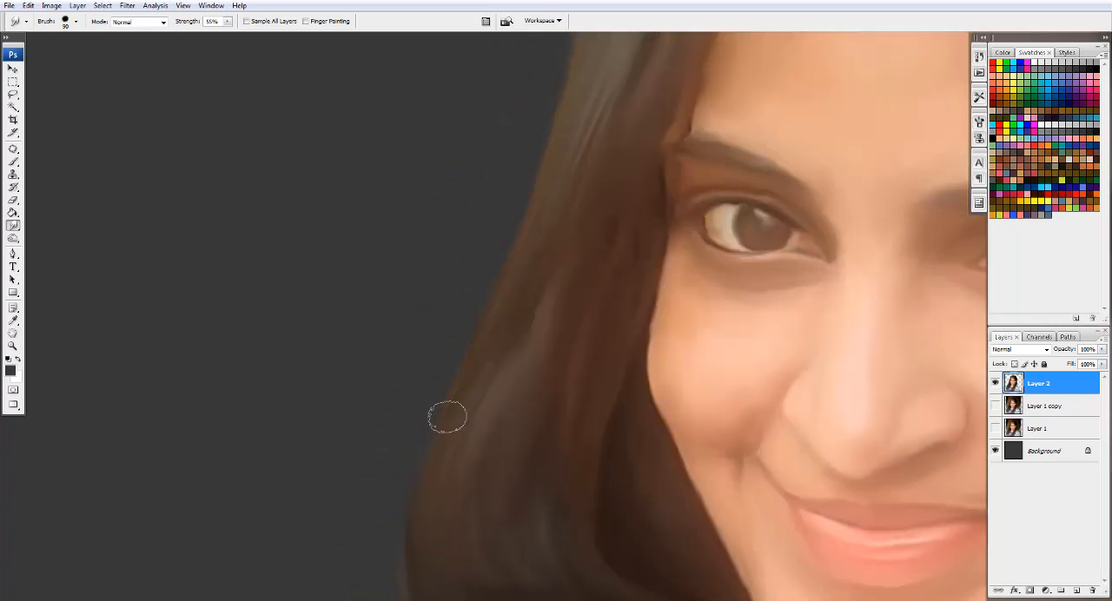
{"action": "scroll", "coordinate": [555, 410], "scroll_direction": "down", "scroll_amount": 3}
{"action": "left_click_drag", "start_coordinate": [561, 371], "coordinate": [439, 181]}
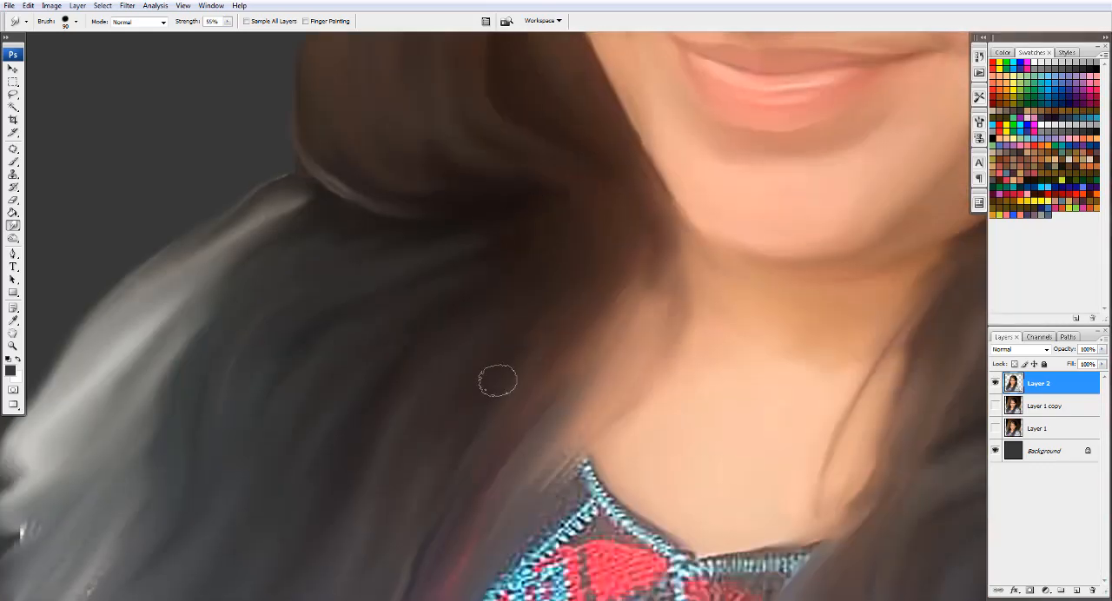
{"action": "key", "text": "ctrl+minus"}
{"action": "key", "text": "ctrl+minus"}
{"action": "left_click_drag", "start_coordinate": [626, 179], "coordinate": [336, 149]}
{"action": "key", "text": "ctrl+plus"}
{"action": "key", "text": "ctrl+plus"}
{"action": "key", "text": "bracketleft"}
{"action": "key", "text": "bracketleft"}
{"action": "key", "text": "bracketleft"}
{"action": "key", "text": "bracketleft"}
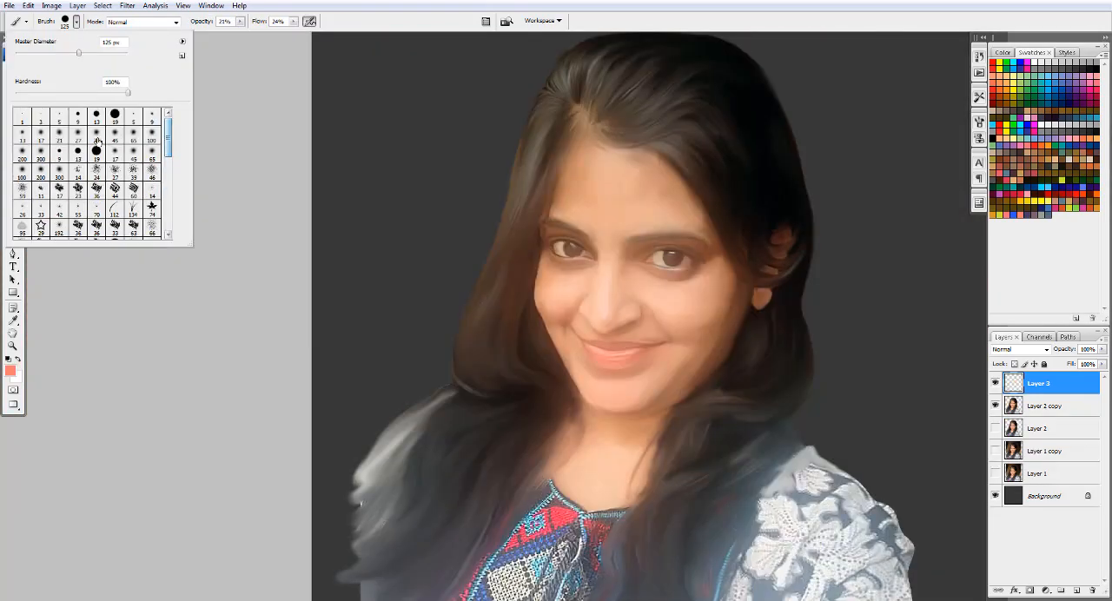
- Switch the paint brush to a soft round tip and adjust its size for painting on Layer 3
{"action": "key", "text": "Return"}
{"action": "key", "text": "bracketleft"}
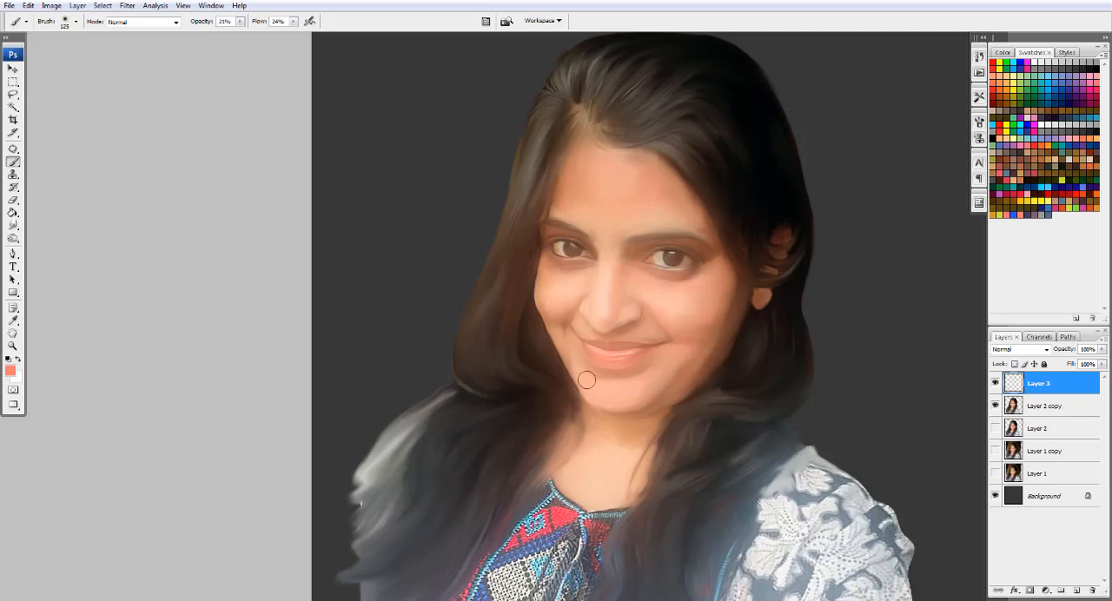
{"action": "key", "text": "bracketright"}
{"action": "key", "text": "bracketright"}
{"action": "key", "text": "bracketright"}
{"action": "key", "text": "bracketright"}
- Tint the face and neck skin with orange on Layer 3, using the soft brush at 150 to 300 px
{"action": "left_click", "coordinate": [11, 371]}
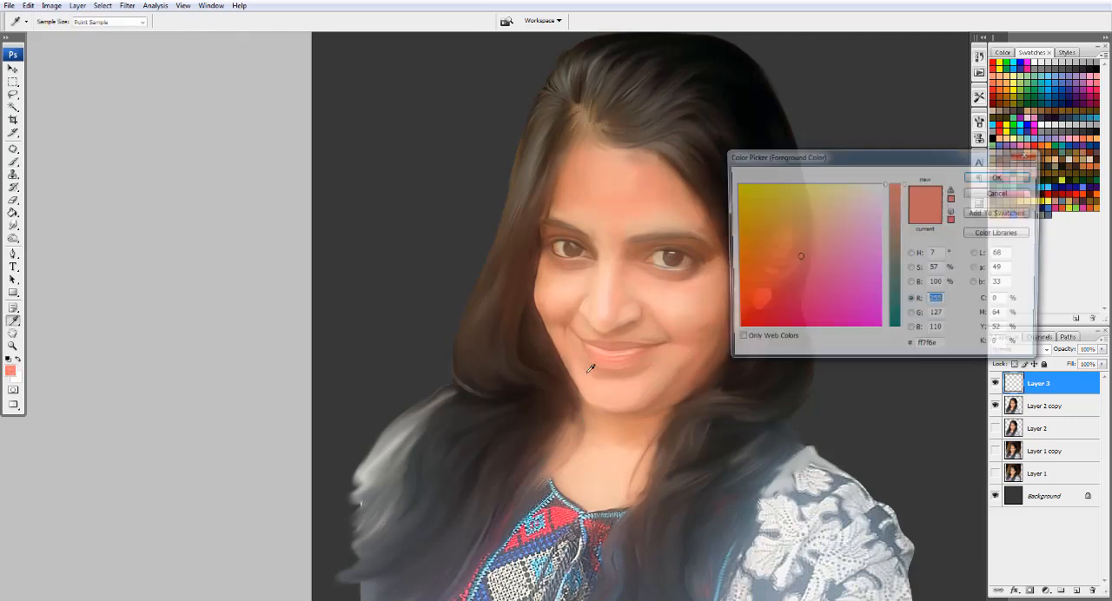
{"action": "left_click", "coordinate": [756, 263]}
{"action": "left_click", "coordinate": [998, 179]}
{"action": "key", "text": "bracketleft"}
{"action": "key", "text": "bracketleft"}
{"action": "key", "text": "bracketleft"}
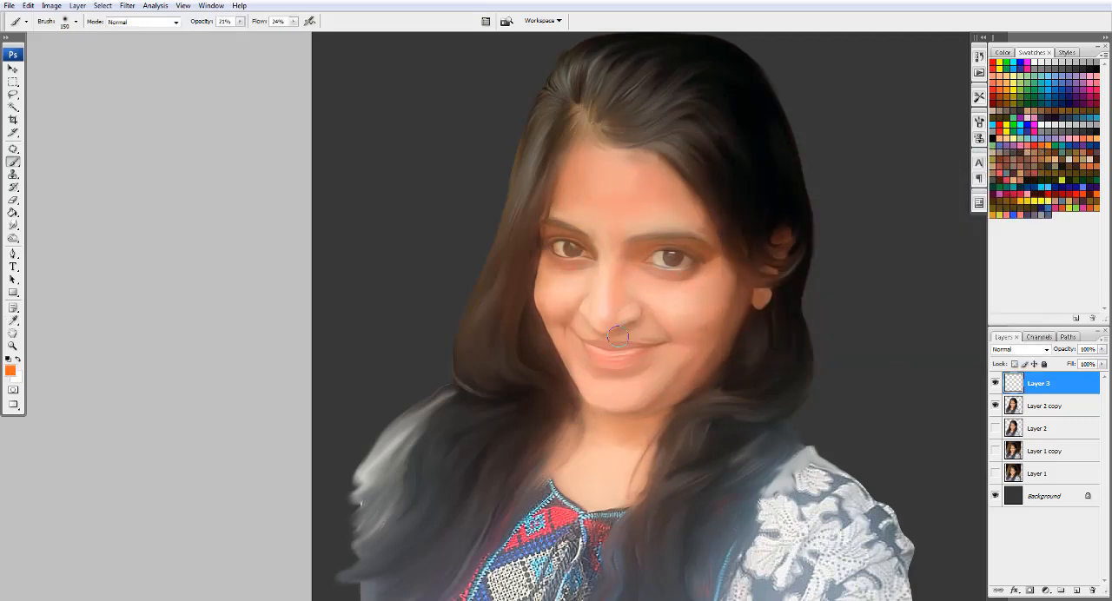
{"action": "key", "text": "bracketright"}
{"action": "key", "text": "bracketright"}
{"action": "key", "text": "bracketright"}
{"action": "key", "text": "bracketright"}
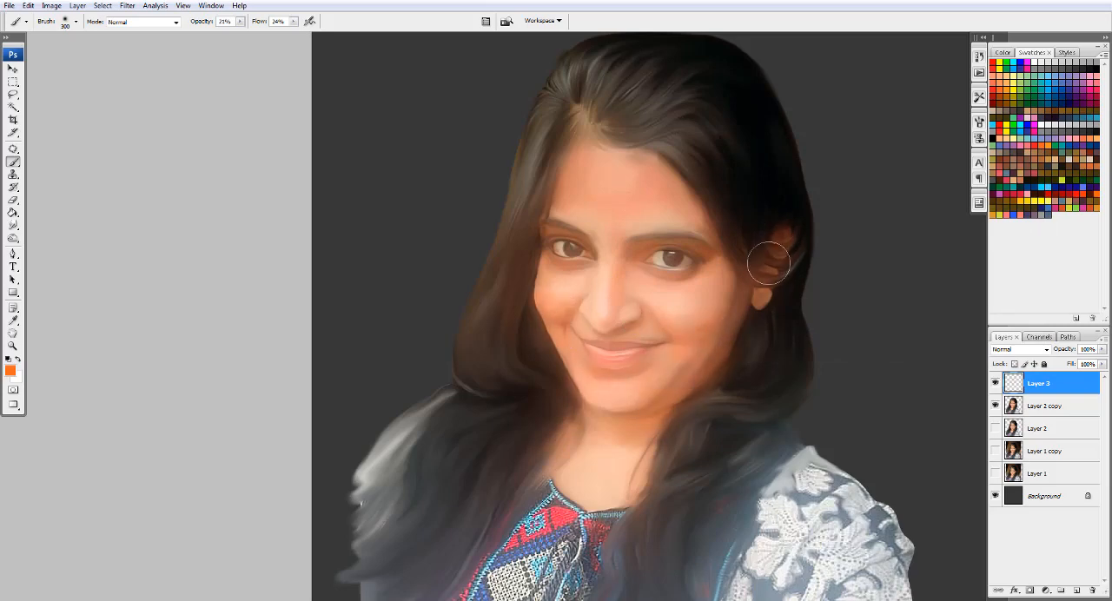
- Brush a soft pinkish-red blush over the cheeks and set Layer 3's blend mode to Color
{"action": "left_click", "coordinate": [11, 371]}
{"action": "left_click", "coordinate": [787, 278]}
{"action": "left_click", "coordinate": [999, 178]}
{"action": "key", "text": "bracketright"}
{"action": "key", "text": "bracketright"}
{"action": "key", "text": "bracketright"}
{"action": "key", "text": "bracketleft"}
{"action": "key", "text": "bracketleft"}
{"action": "left_click_drag", "start_coordinate": [695, 309], "coordinate": [663, 303]}
{"action": "left_click", "coordinate": [1020, 349]}
{"action": "left_click", "coordinate": [1013, 329]}
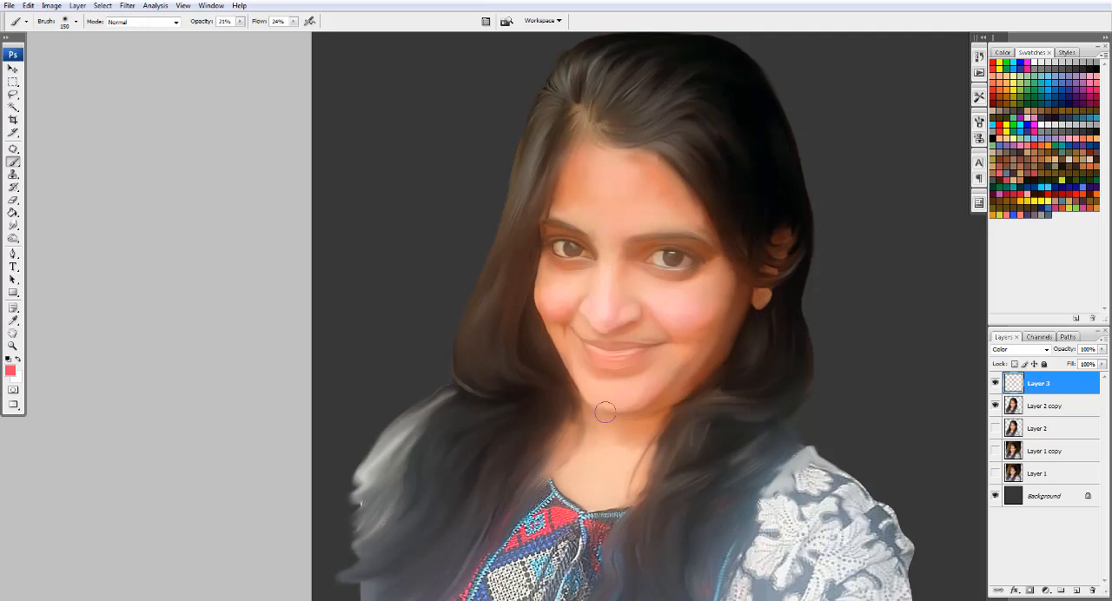
- Tint the lips deep pink with a soft 60 px brush at 30% opacity and 27% flow
{"action": "left_click", "coordinate": [11, 371]}
{"action": "left_click", "coordinate": [781, 312]}
{"action": "left_click", "coordinate": [1000, 177]}
{"action": "scroll", "coordinate": [603, 357], "scroll_direction": "up", "scroll_amount": 14}
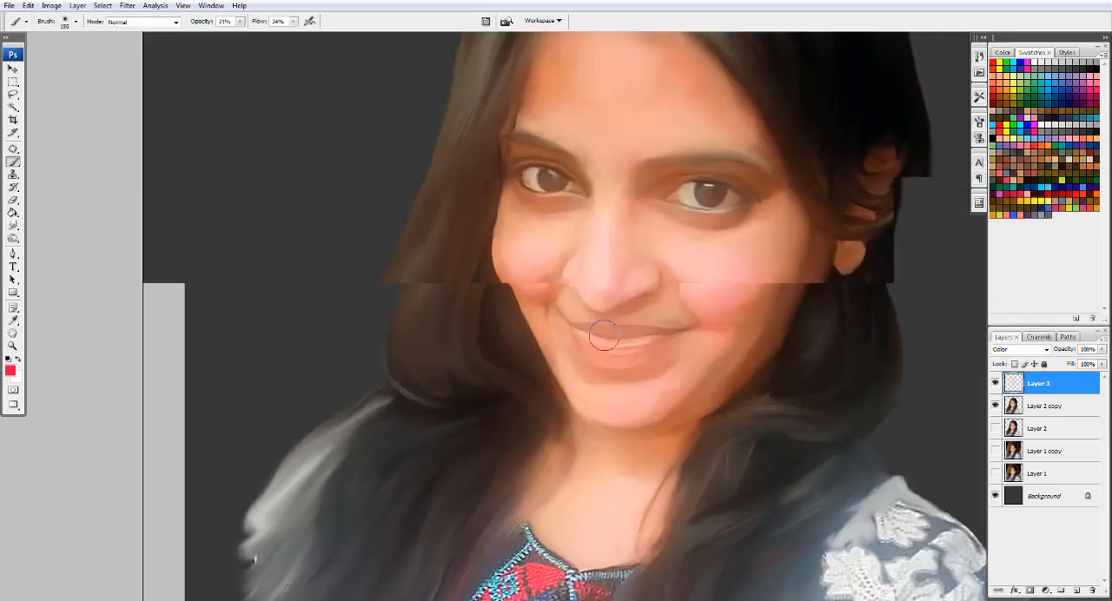
{"action": "key", "text": "bracketleft"}
{"action": "key", "text": "bracketleft"}
{"action": "key", "text": "bracketleft"}
{"action": "key", "text": "bracketleft"}
{"action": "key", "text": "bracketleft"}
{"action": "key", "text": "bracketleft"}
{"action": "key", "text": "3"}
{"action": "key", "text": "shift+2"}
{"action": "key", "text": "shift+7"}
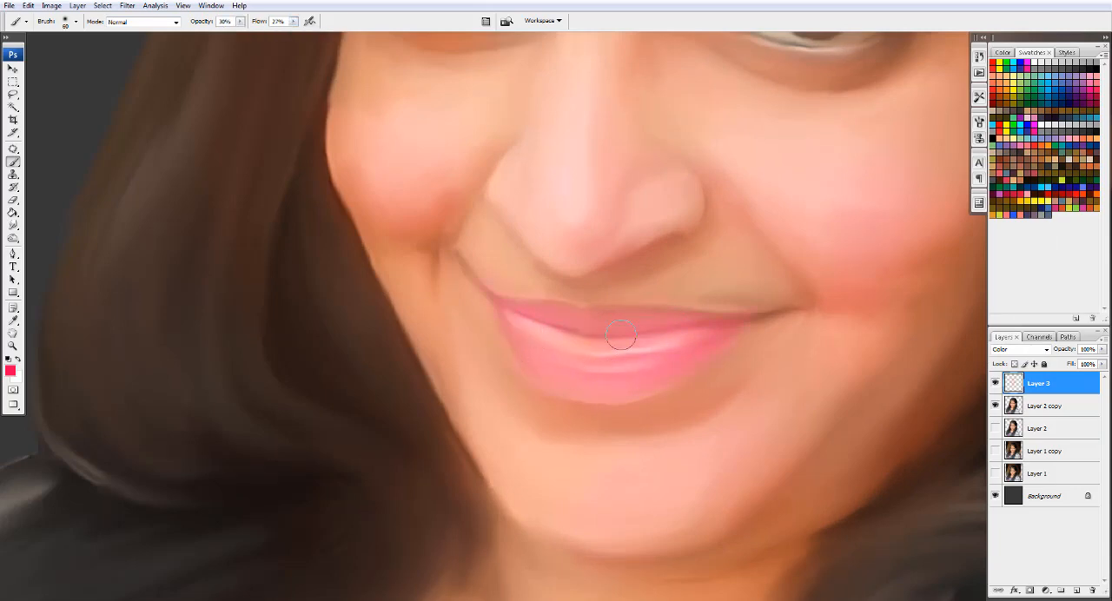
- Strengthen the blush on the cheeks with the deep pink, using a soft 200 px brush
{"action": "scroll", "coordinate": [546, 371], "scroll_direction": "down", "scroll_amount": 3}
{"action": "key", "text": "bracketright"}
{"action": "key", "text": "bracketright"}
{"action": "key", "text": "bracketright"}
{"action": "key", "text": "bracketright"}
{"action": "key", "text": "bracketright"}
{"action": "key", "text": "bracketright"}
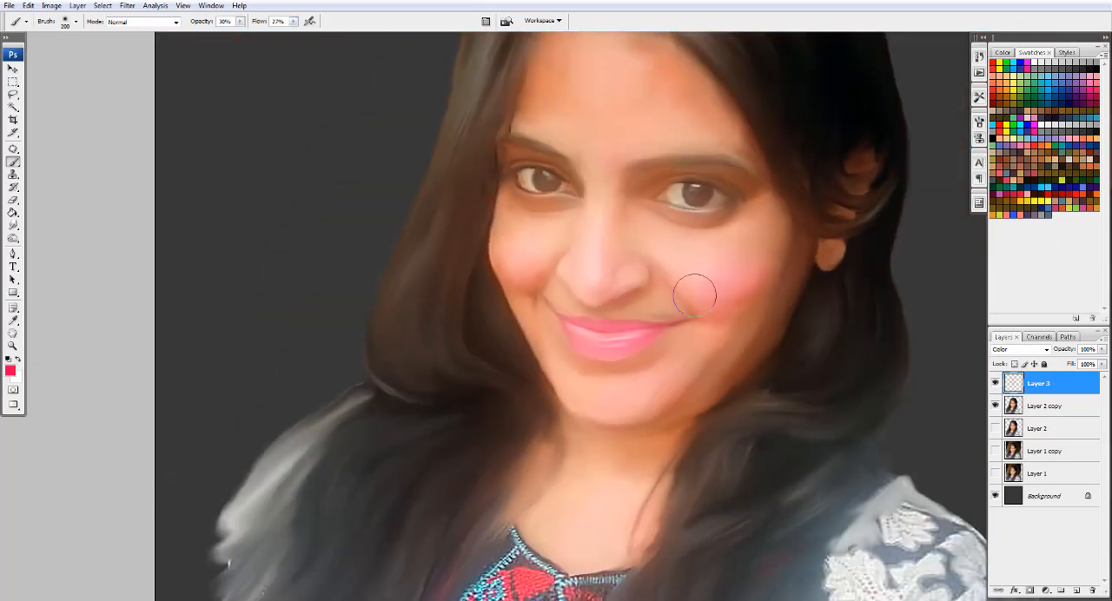
- Tint the hair and adjoining background on the image's left yellow-green (#daff00) with a large soft brush
{"action": "key", "text": "ctrl+minus"}
{"action": "key", "text": "ctrl+minus"}
{"action": "left_click", "coordinate": [10, 371]}
{"action": "left_click", "coordinate": [737, 191]}
{"action": "left_click", "coordinate": [896, 201]}
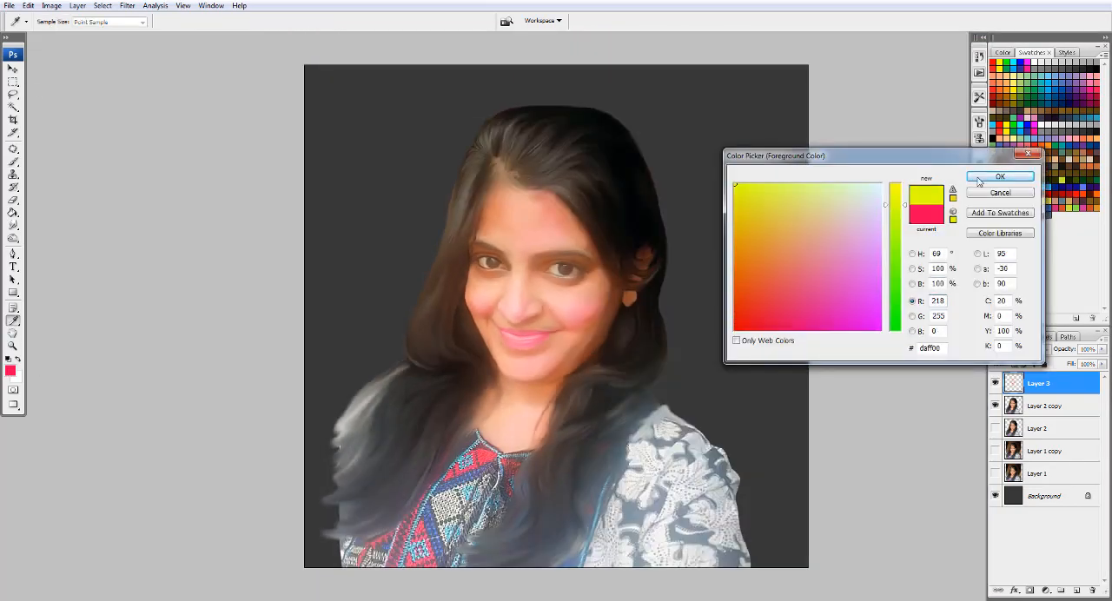
{"action": "left_click", "coordinate": [999, 177]}
{"action": "key", "text": "bracketright"}
{"action": "key", "text": "bracketright"}
{"action": "key", "text": "bracketright"}
{"action": "key", "text": "bracketright"}
{"action": "left_click_drag", "start_coordinate": [476, 136], "coordinate": [400, 347]}
- Brush yellow over the hair, shoulder and background on the image's left with a larger soft brush
{"action": "left_click", "coordinate": [10, 371]}
{"action": "left_click", "coordinate": [896, 185]}
{"action": "left_click", "coordinate": [787, 185]}
{"action": "left_click", "coordinate": [984, 178]}
{"action": "key", "text": "bracketright"}
{"action": "key", "text": "bracketright"}
{"action": "key", "text": "bracketright"}
{"action": "key", "text": "bracketright"}
{"action": "key", "text": "bracketright"}
{"action": "key", "text": "bracketright"}
{"action": "mouse_move", "coordinate": [500, 107]}
{"action": "left_mouse_down"}
{"action": "mouse_move", "coordinate": [365, 311]}
{"action": "mouse_move", "coordinate": [365, 434]}
{"action": "left_mouse_up"}
{"action": "key", "text": "bracketright"}
{"action": "key", "text": "bracketright"}
- Tint the background, hair and patterned sleeve on the image's right magenta with a large soft brush
{"action": "left_click", "coordinate": [10, 371]}
{"action": "left_click", "coordinate": [814, 316]}
{"action": "left_click", "coordinate": [999, 177]}
{"action": "key", "text": "bracketright"}
{"action": "key", "text": "bracketright"}
{"action": "mouse_move", "coordinate": [686, 113]}
{"action": "left_mouse_down"}
{"action": "mouse_move", "coordinate": [600, 98]}
{"action": "mouse_move", "coordinate": [669, 272]}
{"action": "left_mouse_up"}
{"action": "key", "text": "bracketleft"}
{"action": "key", "text": "bracketleft"}
{"action": "key", "text": "bracketleft"}
{"action": "key", "text": "bracketright"}
{"action": "key", "text": "bracketright"}
{"action": "mouse_move", "coordinate": [649, 231]}
{"action": "left_mouse_down"}
{"action": "mouse_move", "coordinate": [637, 446]}
{"action": "mouse_move", "coordinate": [576, 508]}
{"action": "left_mouse_up"}
- Extend the magenta tint over the background and hair at the top of the head
{"action": "key", "text": "bracketleft"}
{"action": "left_click_drag", "start_coordinate": [466, 45], "coordinate": [383, 116]}
{"action": "key", "text": "bracketleft"}
{"action": "key", "text": "bracketleft"}
{"action": "key", "text": "bracketleft"}
{"action": "key", "text": "bracketleft"}
{"action": "key", "text": "bracketleft"}
{"action": "key", "text": "bracketleft"}
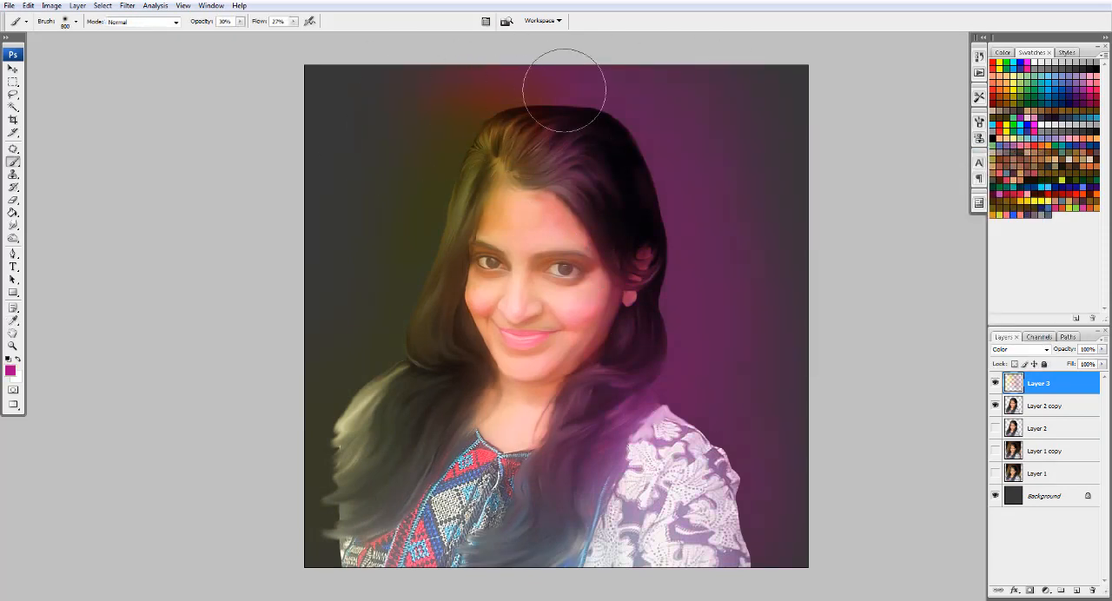
- Tint the lower hair and sleeve on the image's left yellow (#ffff5a) with a soft brush
{"action": "left_click", "coordinate": [11, 371]}
{"action": "left_click_drag", "start_coordinate": [749, 200], "coordinate": [709, 162]}
{"action": "left_click", "coordinate": [895, 185]}
{"action": "left_click", "coordinate": [1000, 176]}
{"action": "key", "text": "bracketleft"}
{"action": "key", "text": "bracketleft"}
{"action": "key", "text": "bracketleft"}
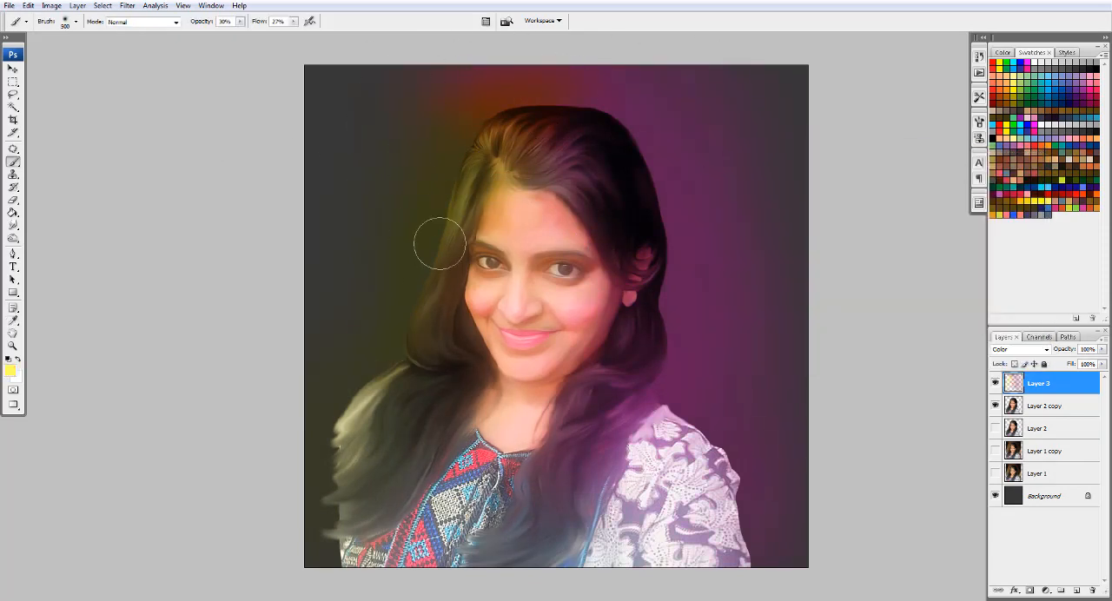
{"action": "key", "text": "bracketright"}
{"action": "key", "text": "bracketright"}
{"action": "key", "text": "bracketright"}
{"action": "key", "text": "bracketright"}
{"action": "left_click_drag", "start_coordinate": [380, 457], "coordinate": [358, 486]}
- Colour the eyelids orange-red like eyeshadow with a soft 60 px brush
{"action": "left_click", "coordinate": [11, 69]}
{"action": "key", "text": "b"}
{"action": "left_click", "coordinate": [10, 371]}
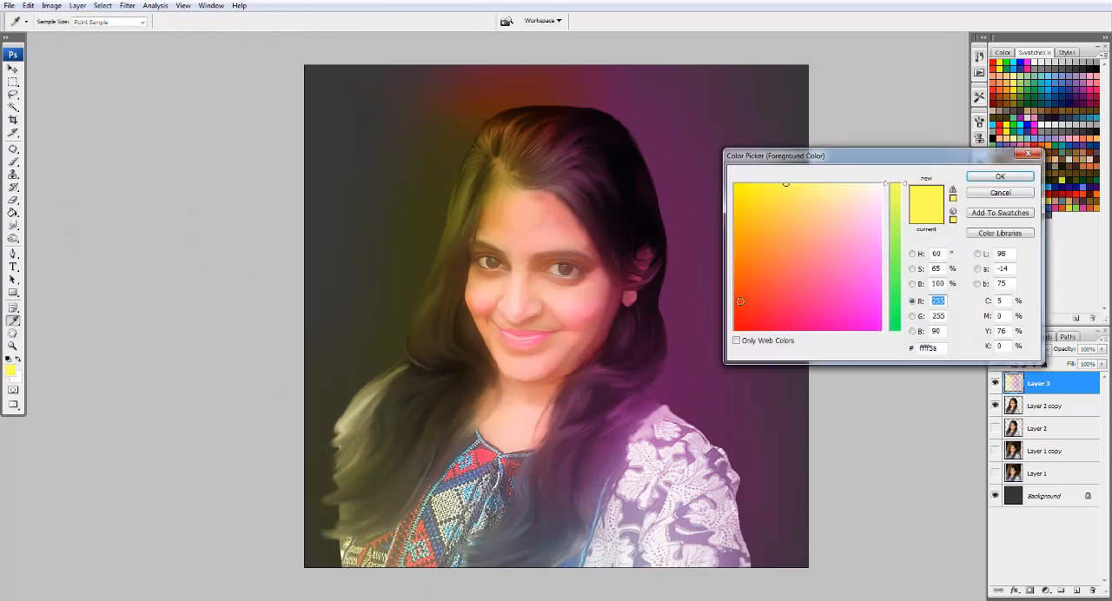
{"action": "left_click", "coordinate": [737, 289]}
{"action": "left_click", "coordinate": [1000, 176]}
{"action": "left_click", "coordinate": [10, 371]}
{"action": "left_click", "coordinate": [999, 176]}
{"action": "key", "text": "bracketleft"}
{"action": "key", "text": "bracketleft"}
{"action": "key", "text": "bracketleft"}
{"action": "key", "text": "bracketleft"}
{"action": "key", "text": "bracketleft"}
{"action": "key", "text": "bracketleft"}
{"action": "key", "text": "bracketleft"}
{"action": "key", "text": "bracketleft"}
{"action": "key", "text": "bracketleft"}
{"action": "key", "text": "bracketleft"}
{"action": "key", "text": "bracketleft"}
{"action": "key", "text": "bracketleft"}
{"action": "key", "text": "bracketleft"}
{"action": "key", "text": "bracketleft"}
{"action": "scroll", "coordinate": [460, 258], "scroll_direction": "up", "scroll_amount": 2}
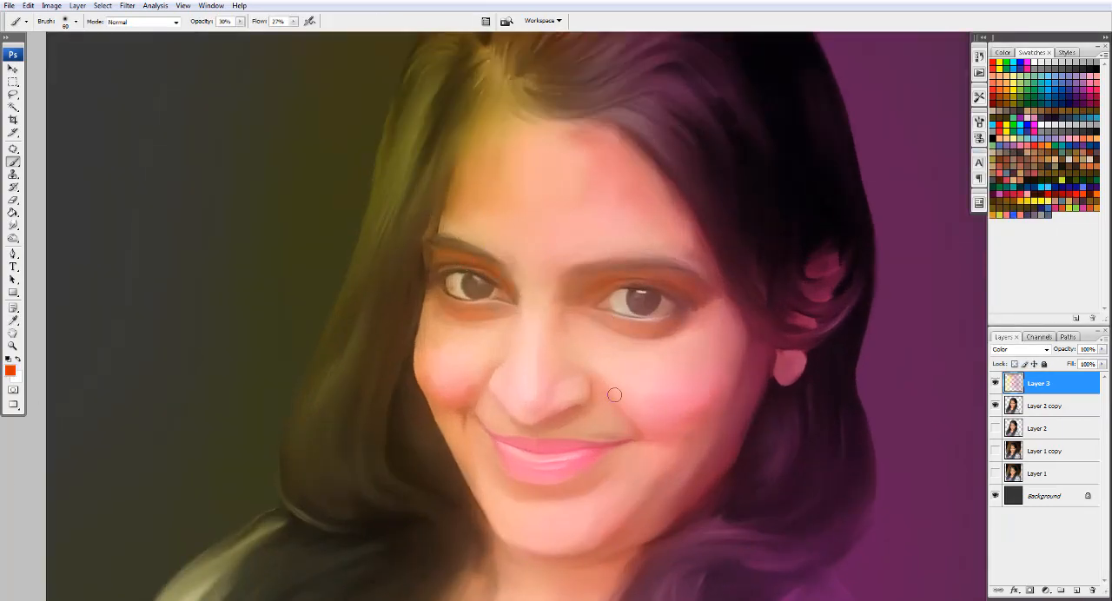
- Warm the shadows along the jaw and neck with the orange-red, using a soft 150 px brush
{"action": "scroll", "coordinate": [512, 497], "scroll_direction": "down", "scroll_amount": 2}
{"action": "left_click_drag", "start_coordinate": [512, 497], "coordinate": [547, 340]}
{"action": "key", "text": "bracketright"}
{"action": "key", "text": "bracketright"}
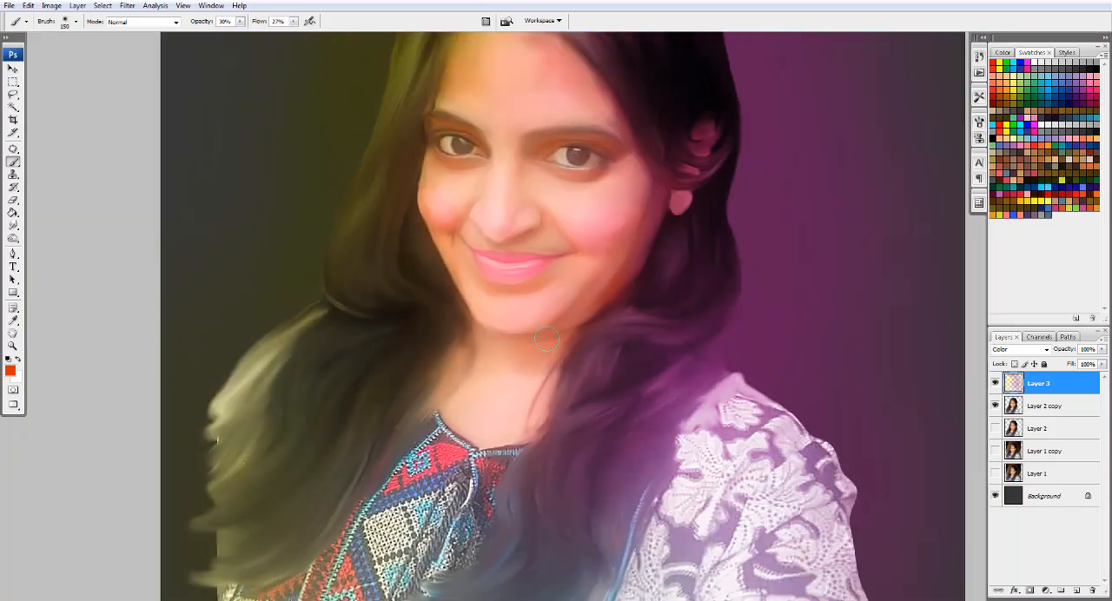
- Apply a Gaussian Blur to the colour tints on Layer 3
{"action": "scroll", "coordinate": [432, 406], "scroll_direction": "down", "scroll_amount": 3}
{"action": "left_click", "coordinate": [127, 6]}
{"action": "mouse_move", "coordinate": [189, 121]}
{"action": "left_click", "coordinate": [287, 166]}
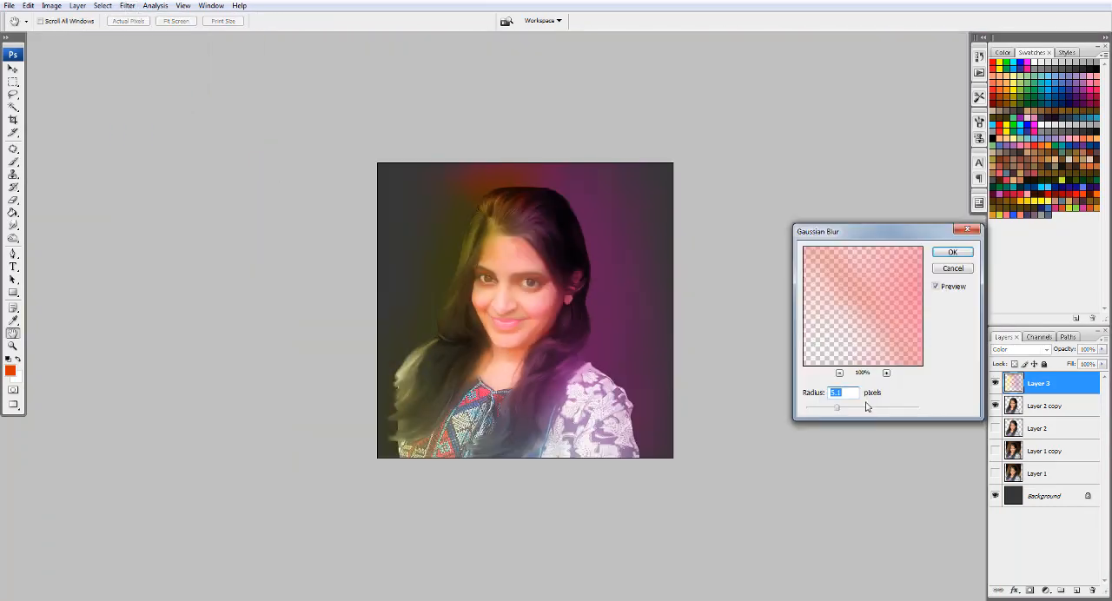
{"action": "key", "text": "Return"}
- Clear the Layer 3 colour tint from the background around the woman and remove the selection
{"action": "key", "text": "e"}
{"action": "mouse_move", "coordinate": [413, 239]}
{"action": "left_mouse_down"}
{"action": "mouse_move", "coordinate": [507, 180]}
{"action": "mouse_move", "coordinate": [630, 348]}
{"action": "left_mouse_up"}
{"action": "left_click", "coordinate": [13, 69]}
{"action": "key", "text": "ctrl+d"}
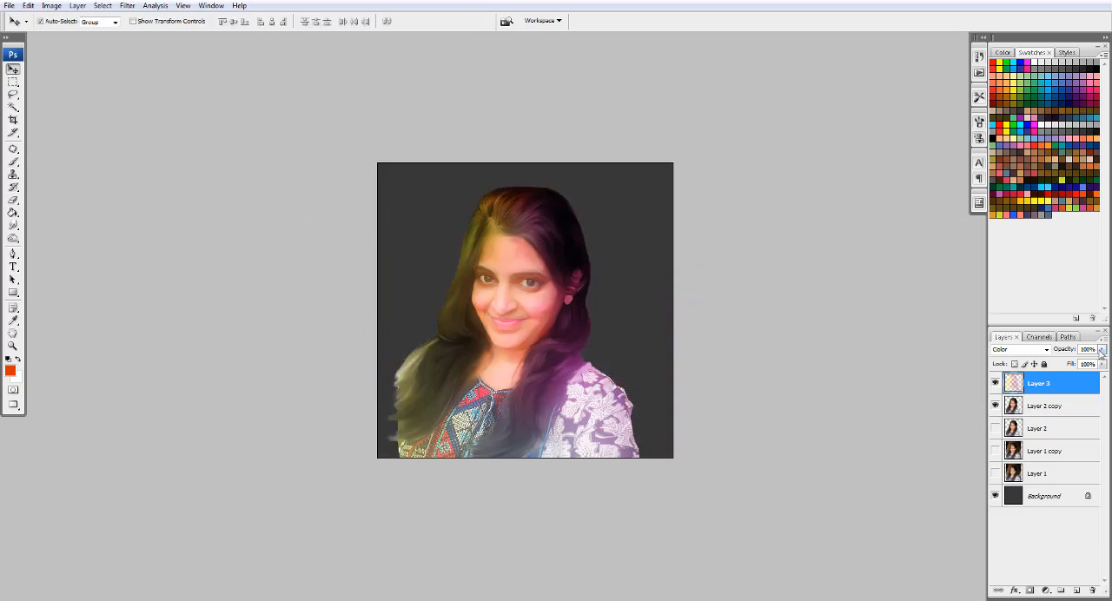
- Set Layer 3's opacity to 72%
{"action": "left_click_drag", "start_coordinate": [1102, 348], "coordinate": [1071, 367]}
{"action": "scroll", "coordinate": [498, 259], "scroll_direction": "up", "scroll_amount": 2}
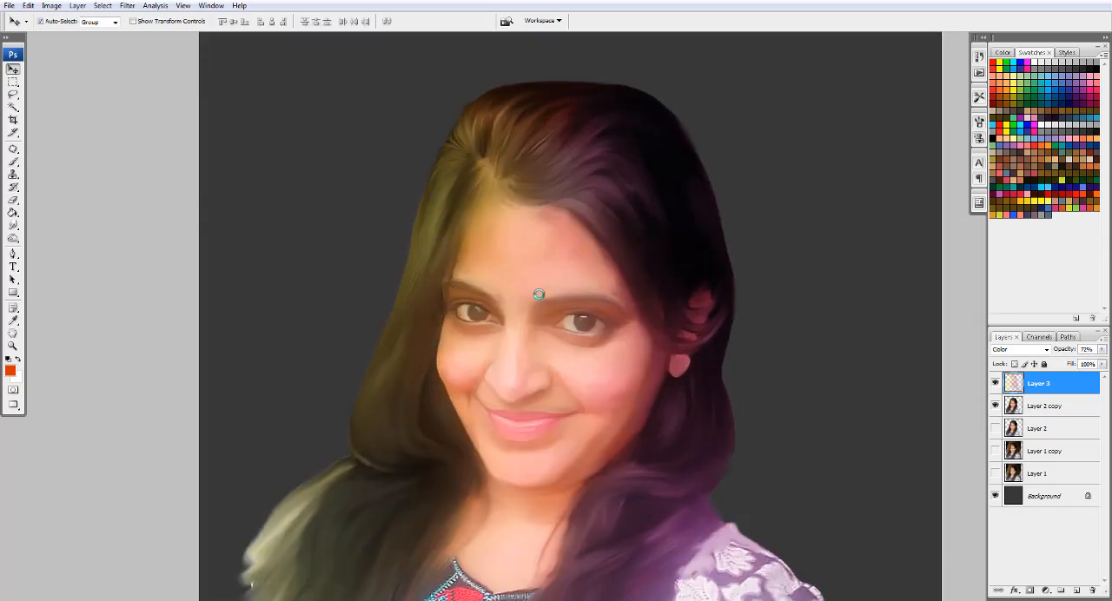
- Duplicate Layer 2 copy, merge the Layer 3 colour tint down into the duplicate, and hide the original Layer 2 copy
{"action": "left_click", "coordinate": [1045, 406]}
{"action": "key", "text": "ctrl+j"}
{"action": "left_click", "coordinate": [1039, 384]}
{"action": "key", "text": "ctrl+e"}
{"action": "left_click", "coordinate": [995, 407]}
{"action": "scroll", "coordinate": [251, 323], "scroll_direction": "down", "scroll_amount": 3}
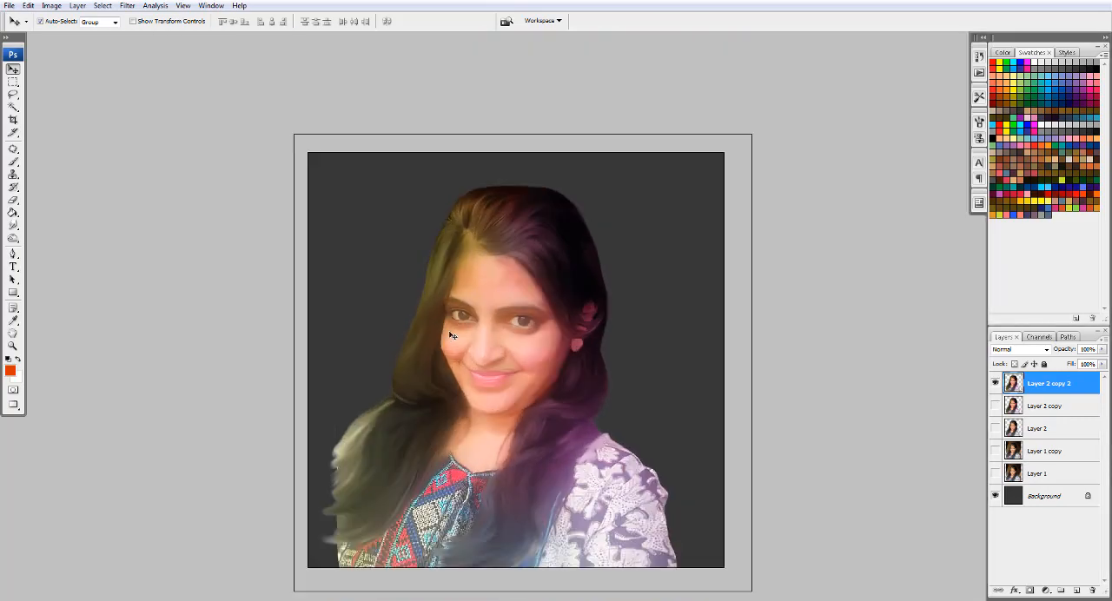
- Smudge the tinted forehead skin smooth at 25% strength with a 125 px brush
{"action": "scroll", "coordinate": [452, 322], "scroll_direction": "up", "scroll_amount": 3}
{"action": "scroll", "coordinate": [459, 399], "scroll_direction": "up", "scroll_amount": 4}
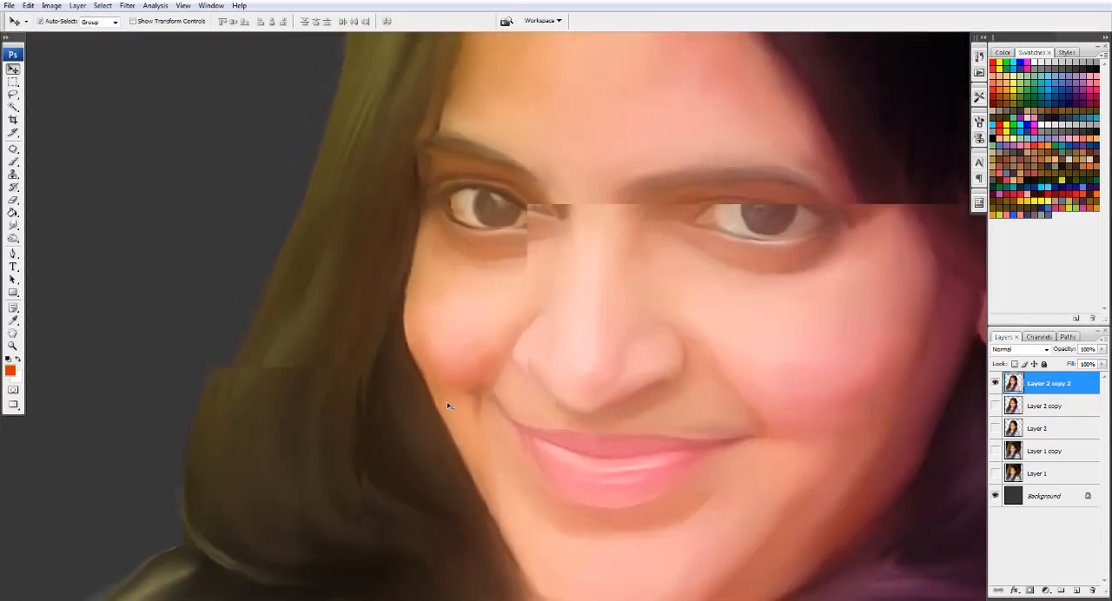
{"action": "scroll", "coordinate": [442, 334], "scroll_direction": "down", "scroll_amount": 3}
{"action": "scroll", "coordinate": [441, 287], "scroll_direction": "up", "scroll_amount": 2}
{"action": "key", "text": "r"}
{"action": "left_click_drag", "start_coordinate": [227, 21], "coordinate": [209, 36]}
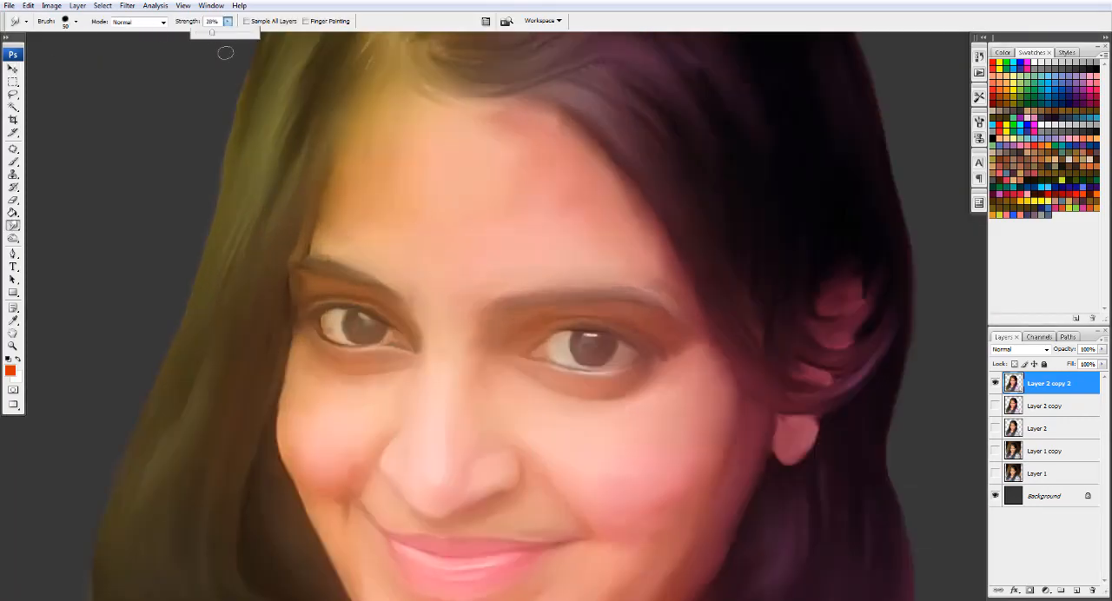
{"action": "left_click", "coordinate": [347, 126]}
{"action": "scroll", "coordinate": [391, 160], "scroll_direction": "up", "scroll_amount": 1}
{"action": "key", "text": "bracketright"}
{"action": "key", "text": "bracketright"}
{"action": "key", "text": "bracketright"}
{"action": "key", "text": "bracketright"}
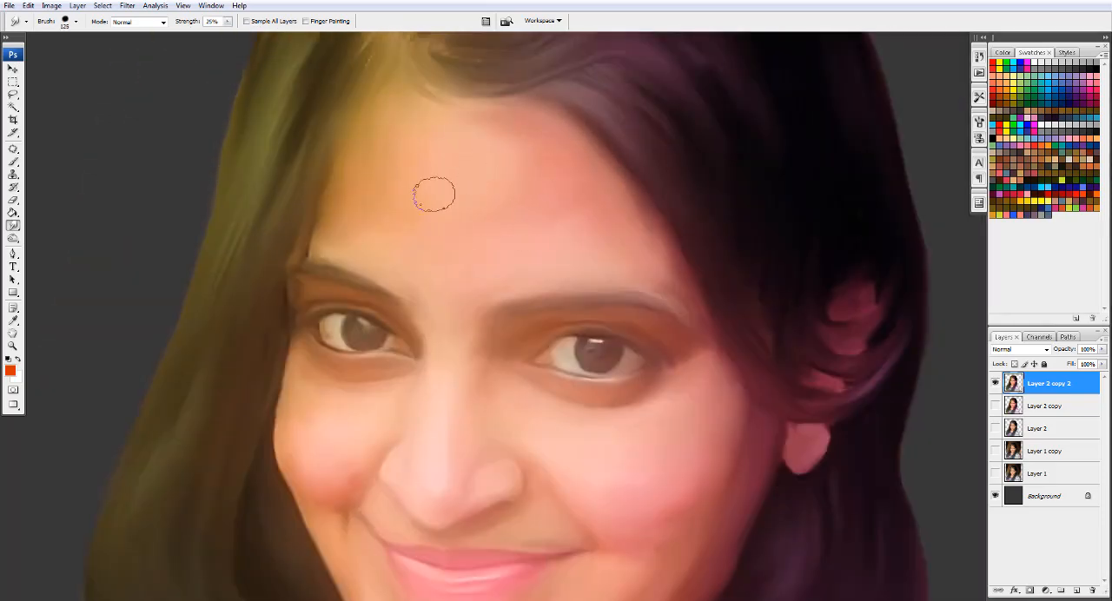
- Smudge the skin around the eyes, brows and nose with a brush of about 50 px
{"action": "key", "text": "bracketleft"}
{"action": "key", "text": "bracketleft"}
{"action": "key", "text": "bracketleft"}
{"action": "key", "text": "bracketleft"}
{"action": "scroll", "coordinate": [466, 315], "scroll_direction": "up", "scroll_amount": 5}
{"action": "mouse_move", "coordinate": [452, 417]}
{"action": "left_mouse_down"}
{"action": "mouse_move", "coordinate": [492, 131]}
{"action": "mouse_move", "coordinate": [517, 313]}
{"action": "left_mouse_up"}
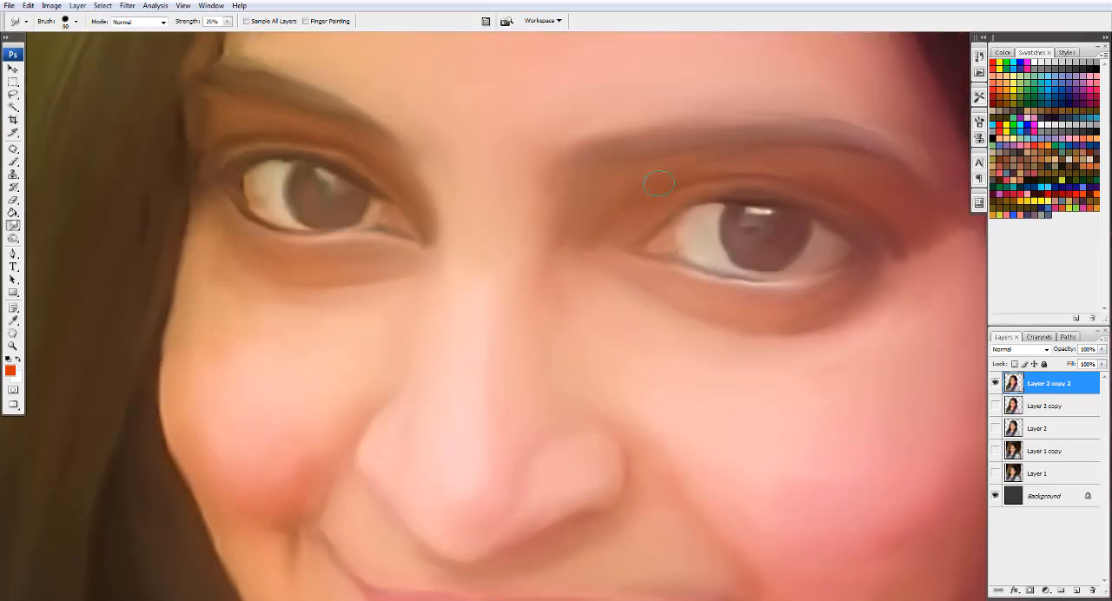
{"action": "key", "text": "bracketleft"}
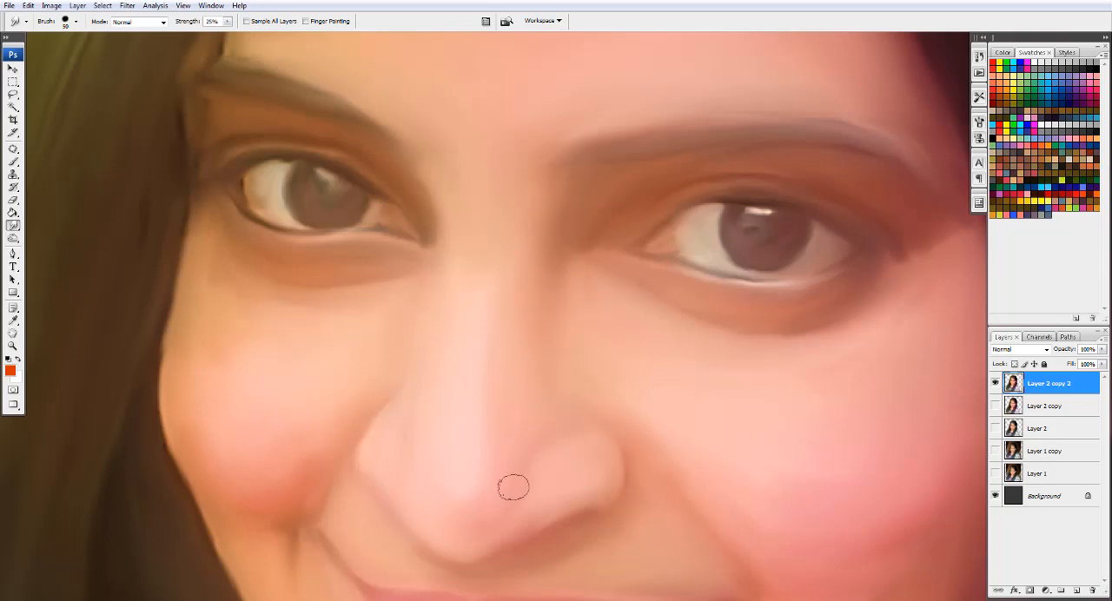
{"action": "key", "text": "bracketright"}
{"action": "key", "text": "bracketleft"}
{"action": "key", "text": "bracketleft"}
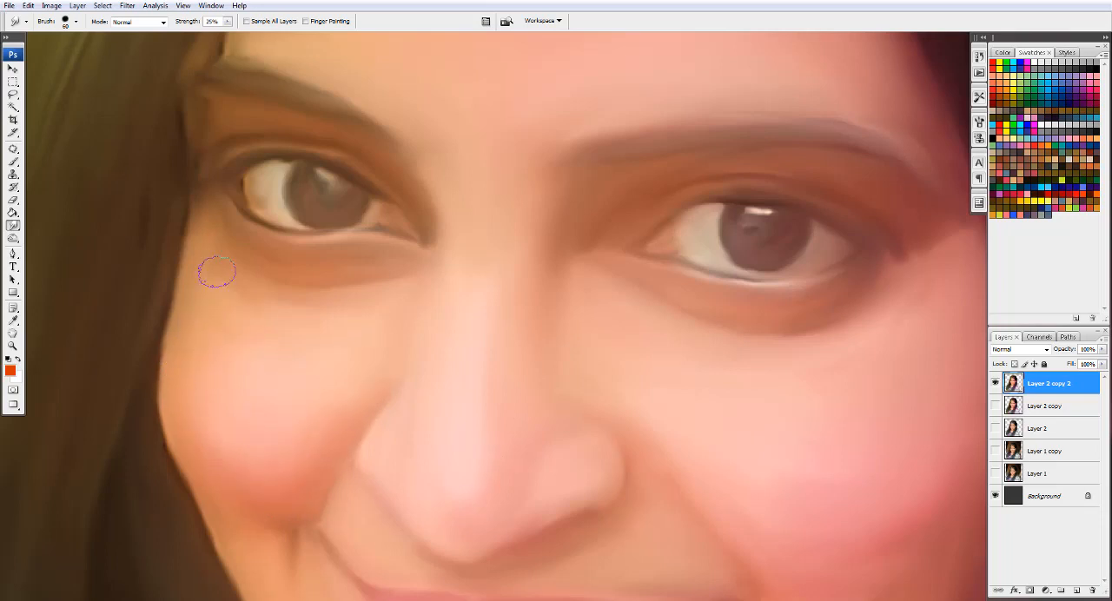
- Blend the cheek and under-eye skin beside the green-tinted hair with the Smudge tool, varying the brush between 45 and 70 px
{"action": "key", "text": "bracketleft"}
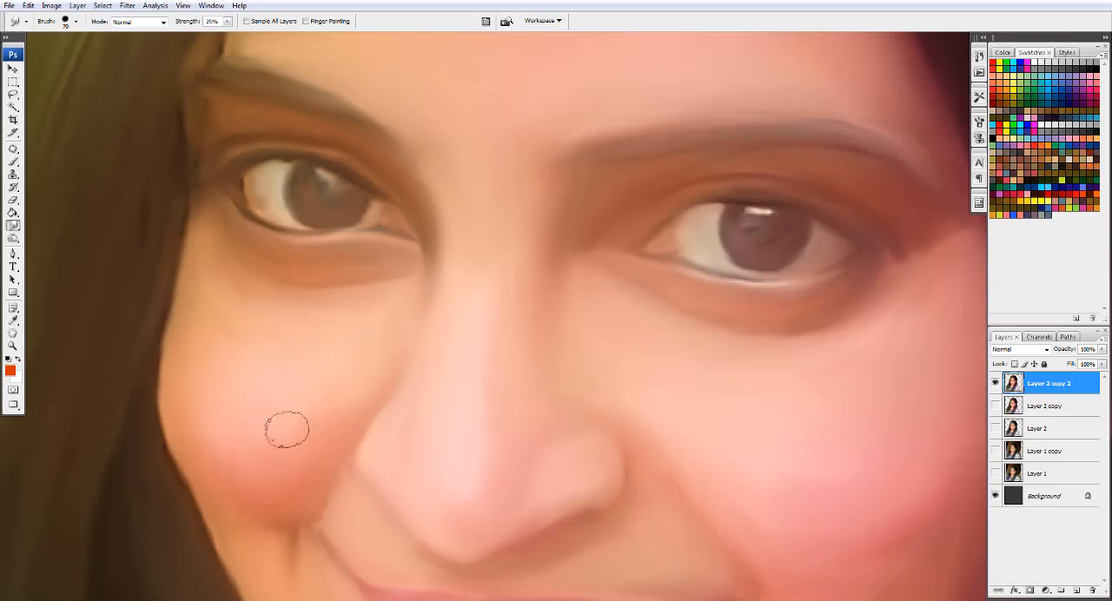
{"action": "key", "text": "bracketleft"}
{"action": "key", "text": "bracketleft"}
{"action": "key", "text": "bracketleft"}
{"action": "key", "text": "bracketleft"}
{"action": "key", "text": "bracketleft"}
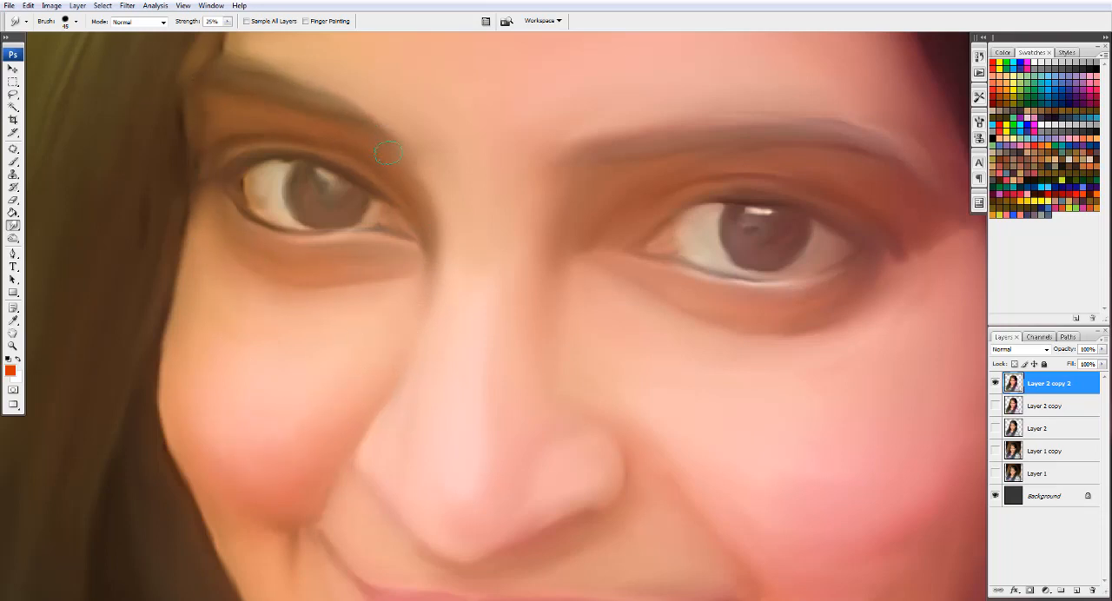
{"action": "key", "text": "bracketright"}
{"action": "key", "text": "bracketright"}
{"action": "key", "text": "bracketright"}
- Smudge the pink-tinted cheek, jaw and chin with a 90 px brush to even out the colour transitions
{"action": "left_click_drag", "start_coordinate": [605, 374], "coordinate": [491, 165]}
{"action": "key", "text": "bracketleft"}
{"action": "key", "text": "bracketleft"}
{"action": "key", "text": "bracketright"}
{"action": "key", "text": "bracketright"}
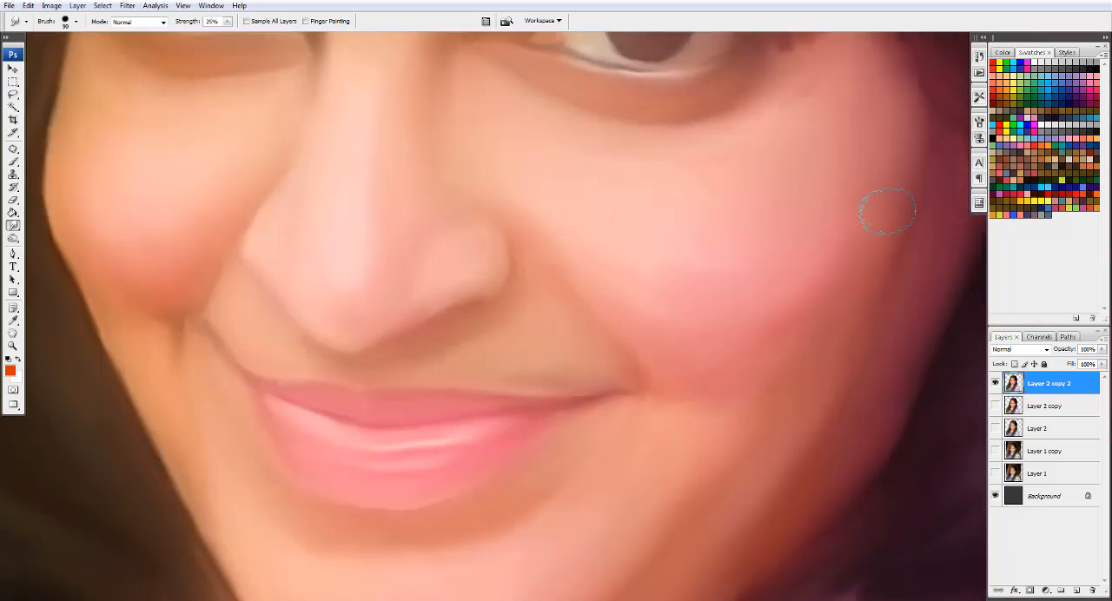
{"action": "key", "text": "ctrl+minus"}
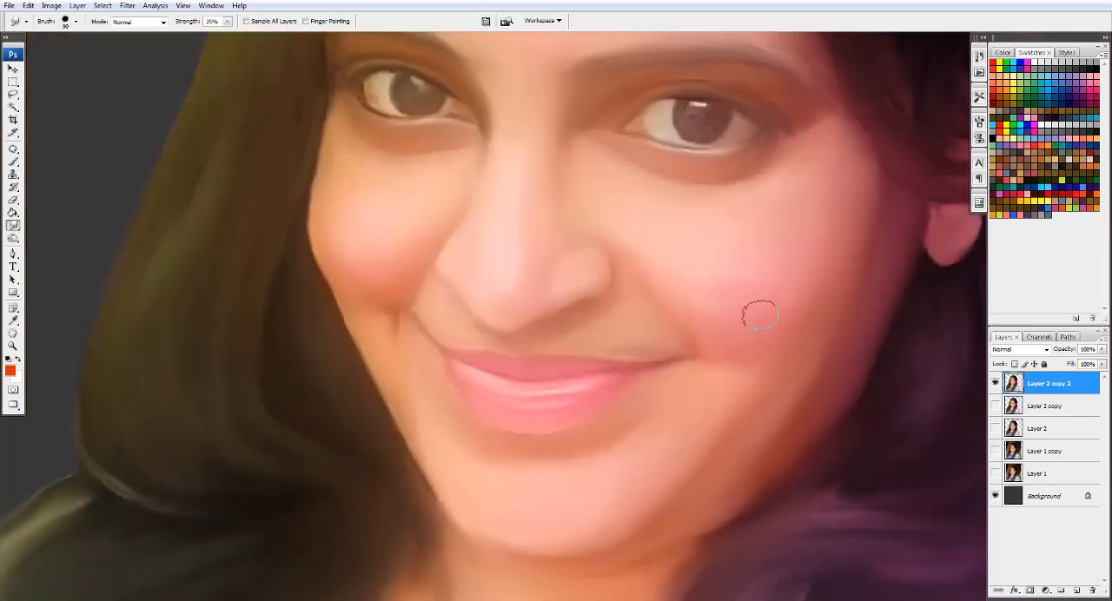
{"action": "key", "text": "bracketleft"}
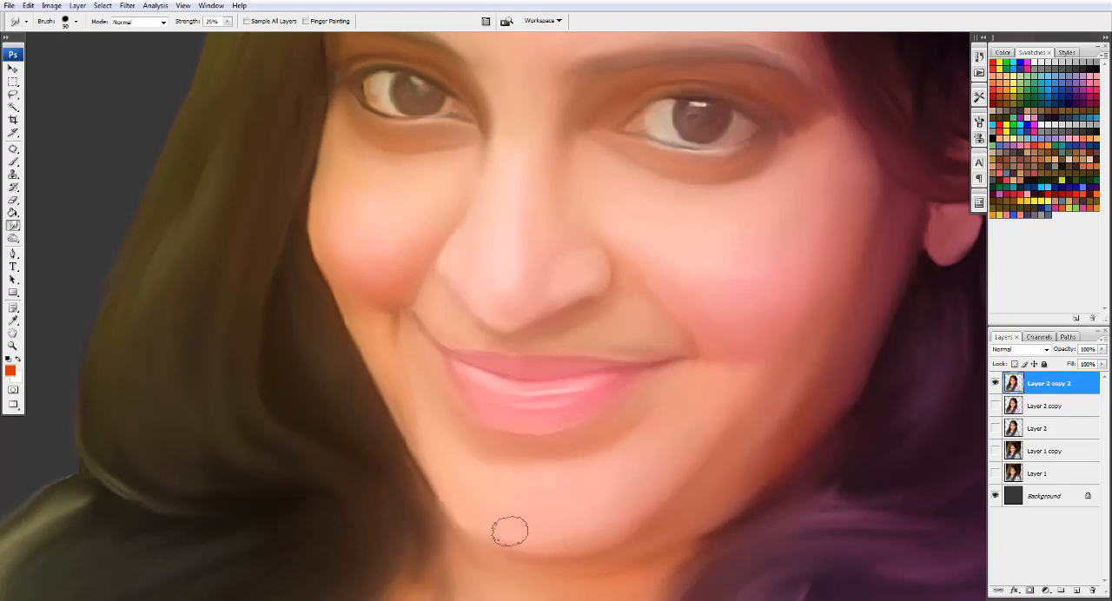
{"action": "key", "text": "bracketleft"}
{"action": "key", "text": "bracketleft"}
- Smudge the skin around the mouth corners, chin and upper neck with a brush of 60 to 80 px
{"action": "scroll", "coordinate": [686, 315], "scroll_direction": "up", "scroll_amount": 2}
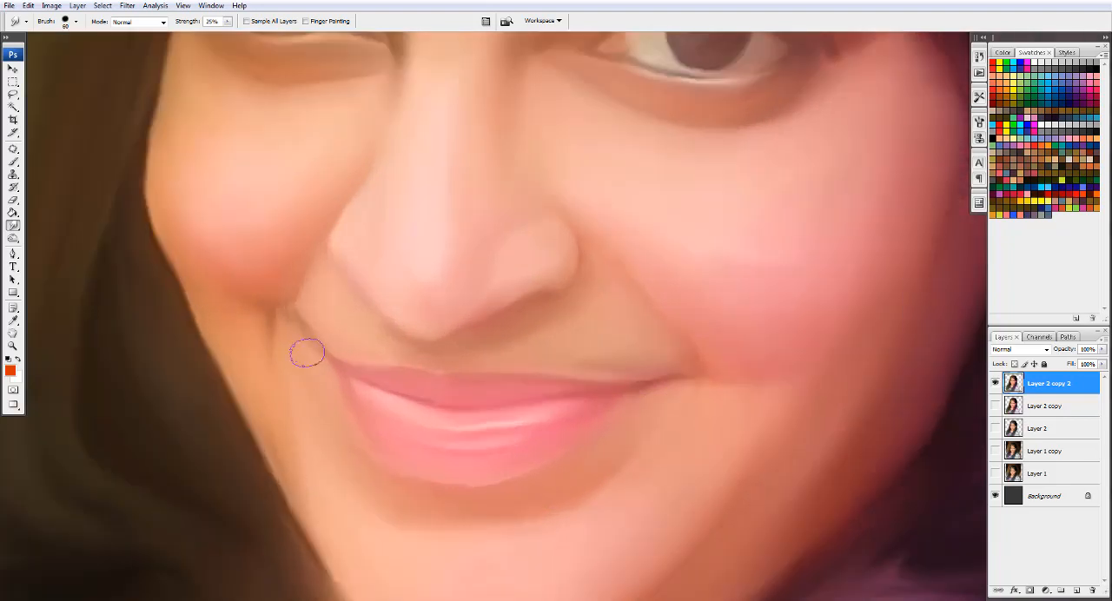
{"action": "scroll", "coordinate": [373, 338], "scroll_direction": "down", "scroll_amount": 2}
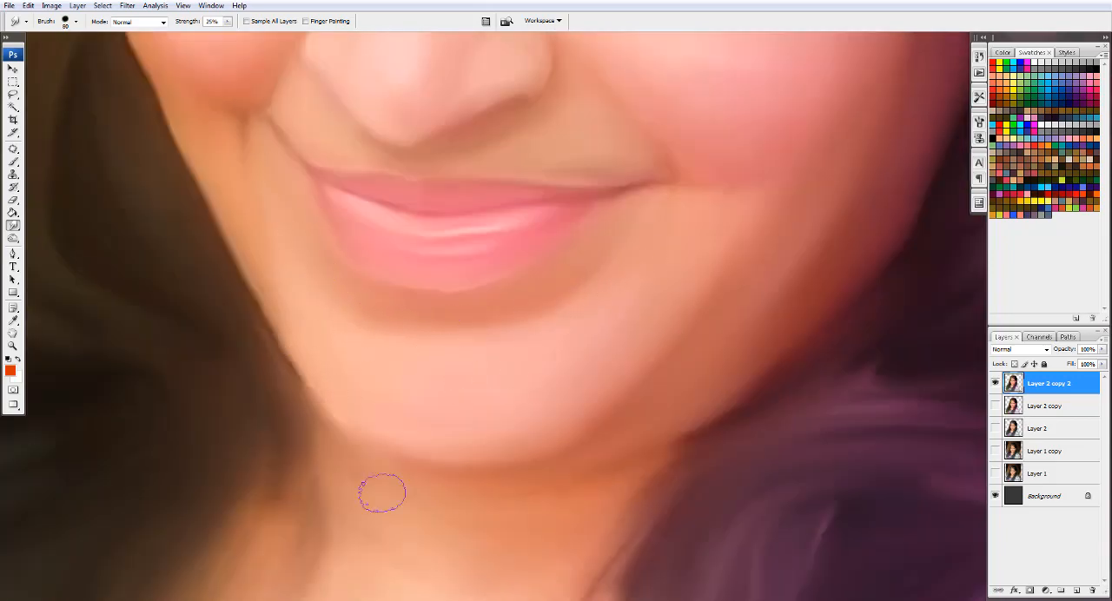
{"action": "scroll", "coordinate": [380, 492], "scroll_direction": "down", "scroll_amount": 1}
- Soften the forehead hairline and the hair around the ear with the Smudge tool
{"action": "left_click_drag", "start_coordinate": [365, 335], "coordinate": [460, 571]}
{"action": "left_click_drag", "start_coordinate": [539, 217], "coordinate": [454, 565]}
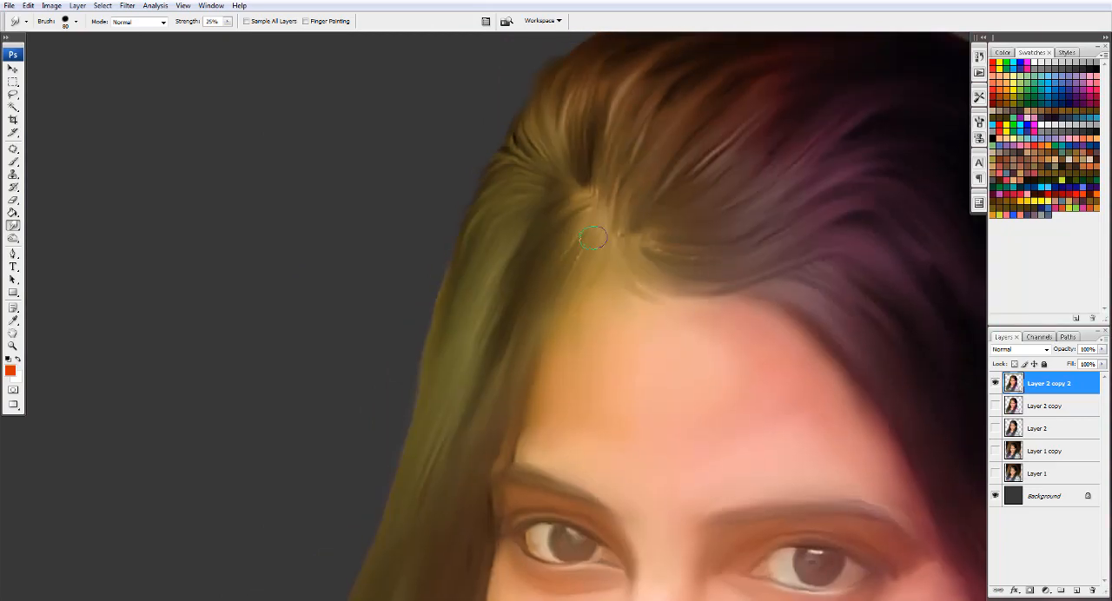
{"action": "left_click_drag", "start_coordinate": [821, 300], "coordinate": [610, 148]}
{"action": "left_click_drag", "start_coordinate": [775, 409], "coordinate": [889, 434]}
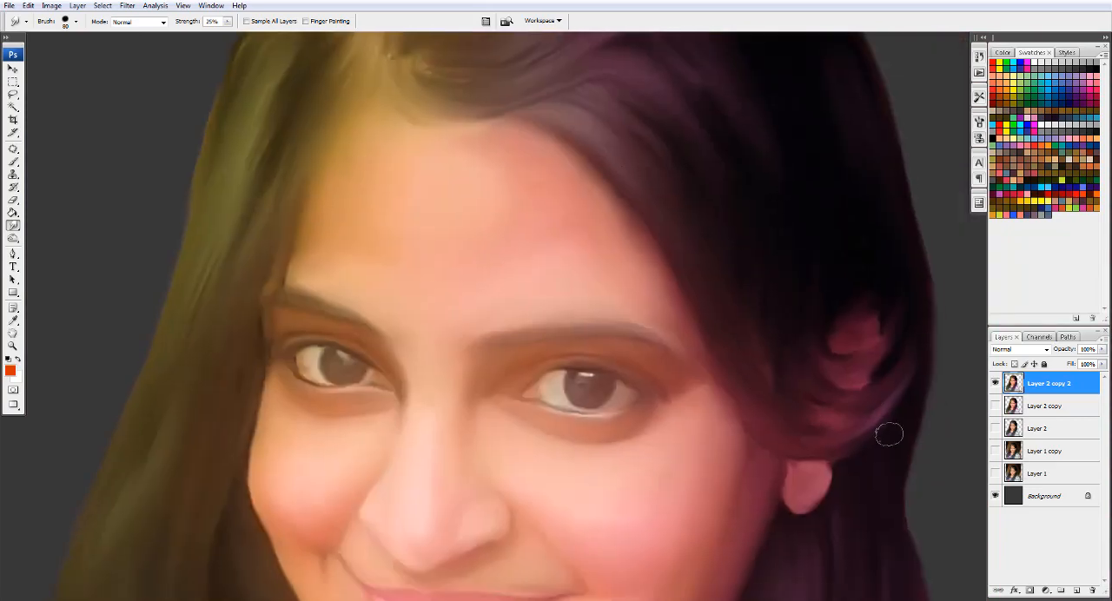
{"action": "mouse_move", "coordinate": [654, 88]}
{"action": "left_mouse_down"}
{"action": "mouse_move", "coordinate": [675, 288]}
{"action": "mouse_move", "coordinate": [716, 438]}
{"action": "left_mouse_up"}
{"action": "left_click_drag", "start_coordinate": [783, 303], "coordinate": [869, 382]}
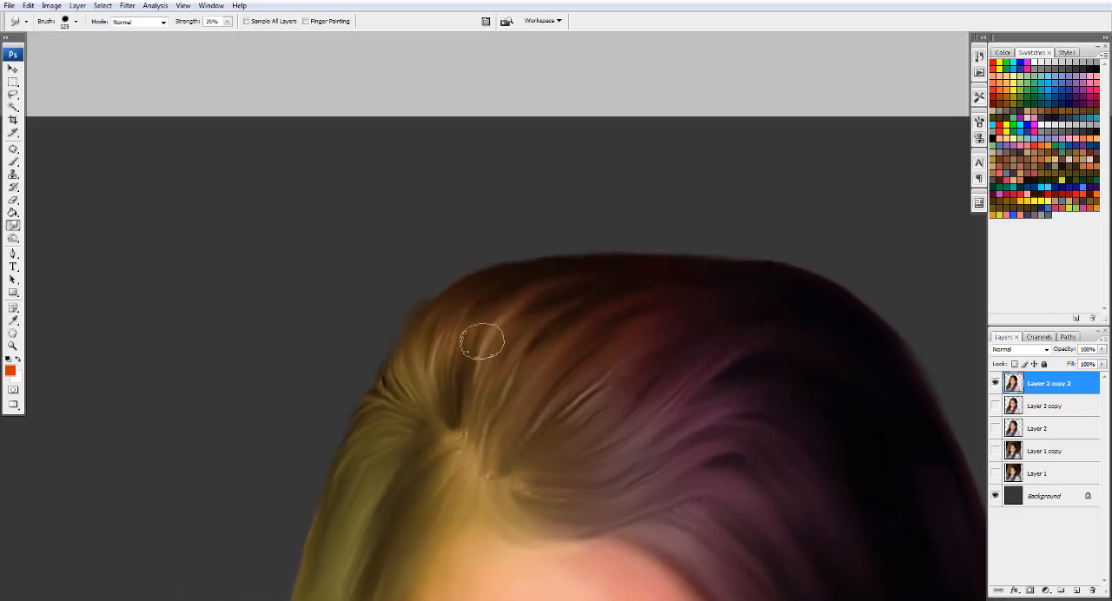
- Smudge the crown and the outer outline of the hair with a 100 px brush
{"action": "left_click_drag", "start_coordinate": [481, 340], "coordinate": [438, 386]}
{"action": "key", "text": "bracketleft"}
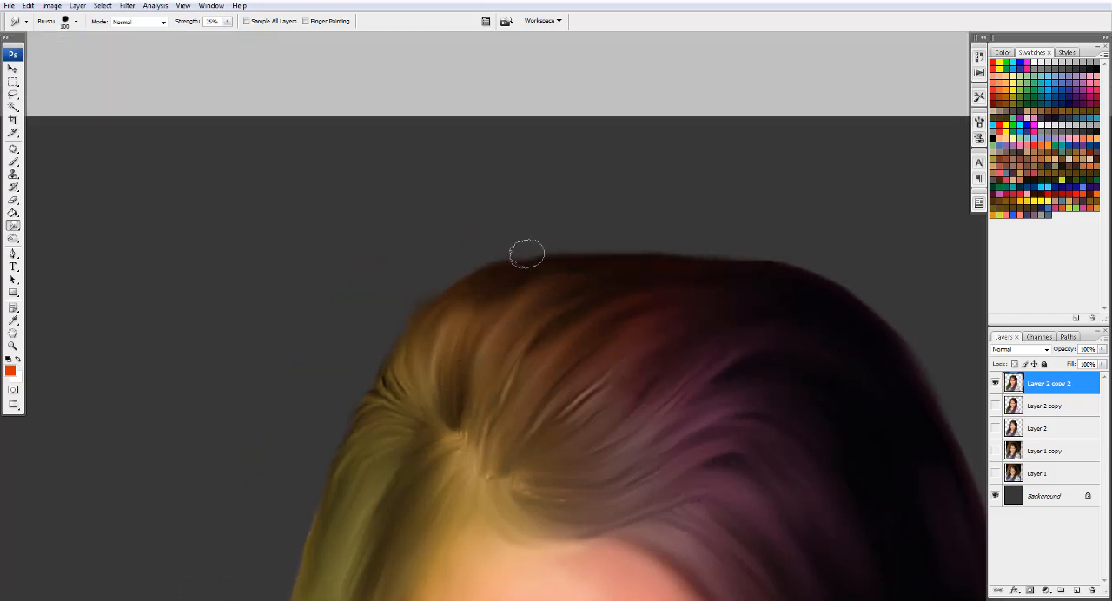
{"action": "scroll", "coordinate": [679, 272], "scroll_direction": "down", "scroll_amount": 3}
{"action": "scroll", "coordinate": [599, 235], "scroll_direction": "down", "scroll_amount": 5}
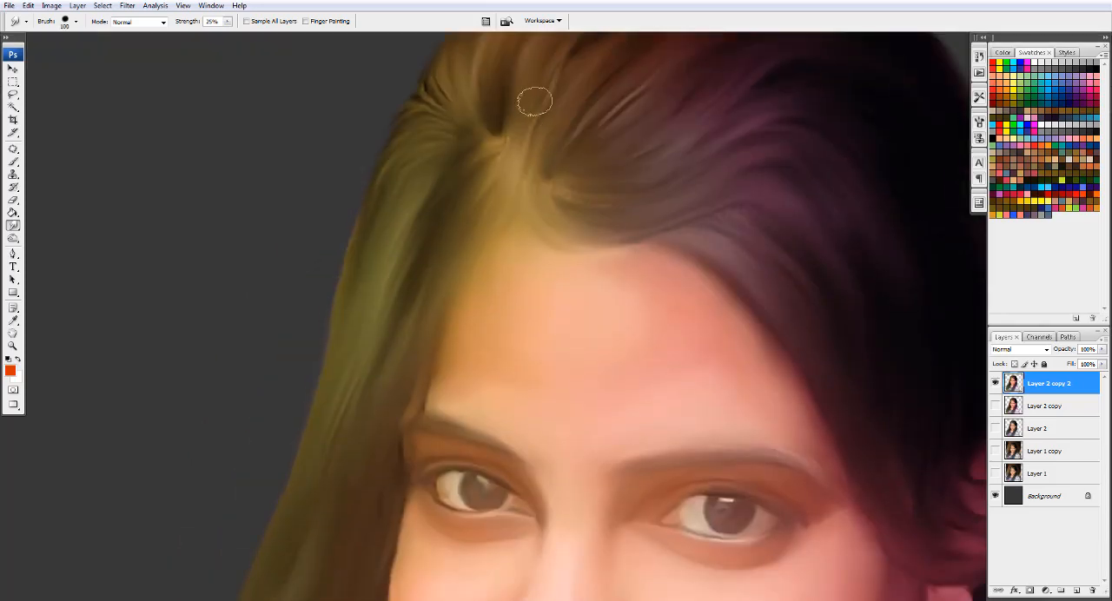
{"action": "scroll", "coordinate": [437, 385], "scroll_direction": "down", "scroll_amount": 5}
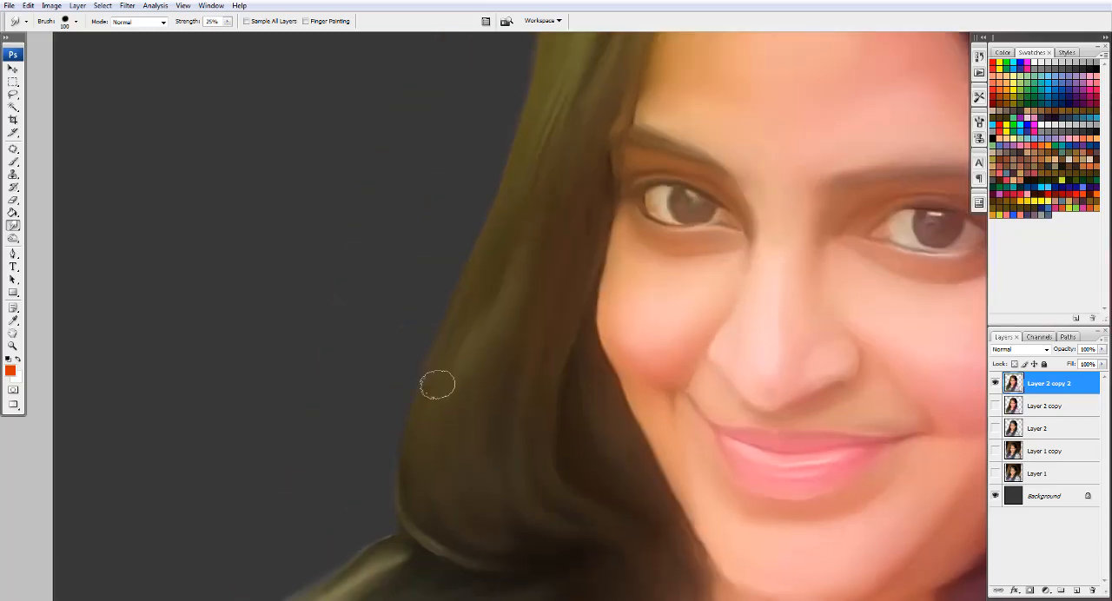
- Smudge the eye whites and eyelid edges of both eyes with a 35 to 45 px brush
{"action": "scroll", "coordinate": [624, 239], "scroll_direction": "up", "scroll_amount": 3}
{"action": "key", "text": "bracketleft"}
{"action": "key", "text": "bracketleft"}
{"action": "key", "text": "bracketleft"}
{"action": "key", "text": "bracketleft"}
{"action": "key", "text": "bracketleft"}
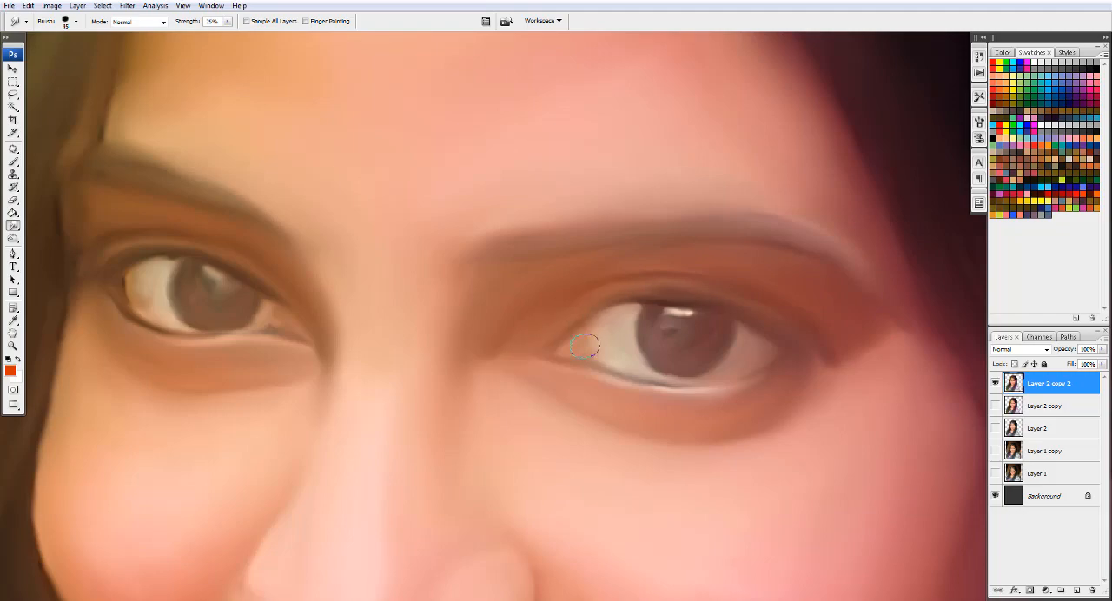
{"action": "left_click_drag", "start_coordinate": [160, 303], "coordinate": [338, 310]}
{"action": "key", "text": "bracketright"}
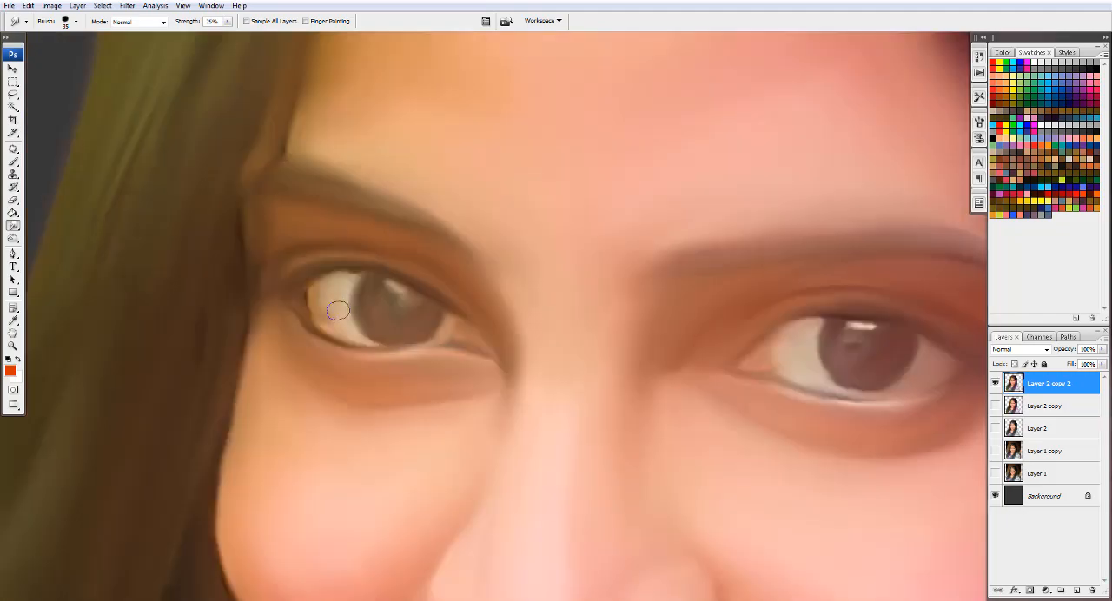
{"action": "scroll", "coordinate": [465, 331], "scroll_direction": "down", "scroll_amount": 3}
{"action": "scroll", "coordinate": [519, 232], "scroll_direction": "up", "scroll_amount": 1}
- Duplicate Layer 2 copy 2 and place a circular selection around the iris of the eye beside the green-tinted hair
{"action": "key", "text": "v"}
{"action": "key", "text": "ctrl+j"}
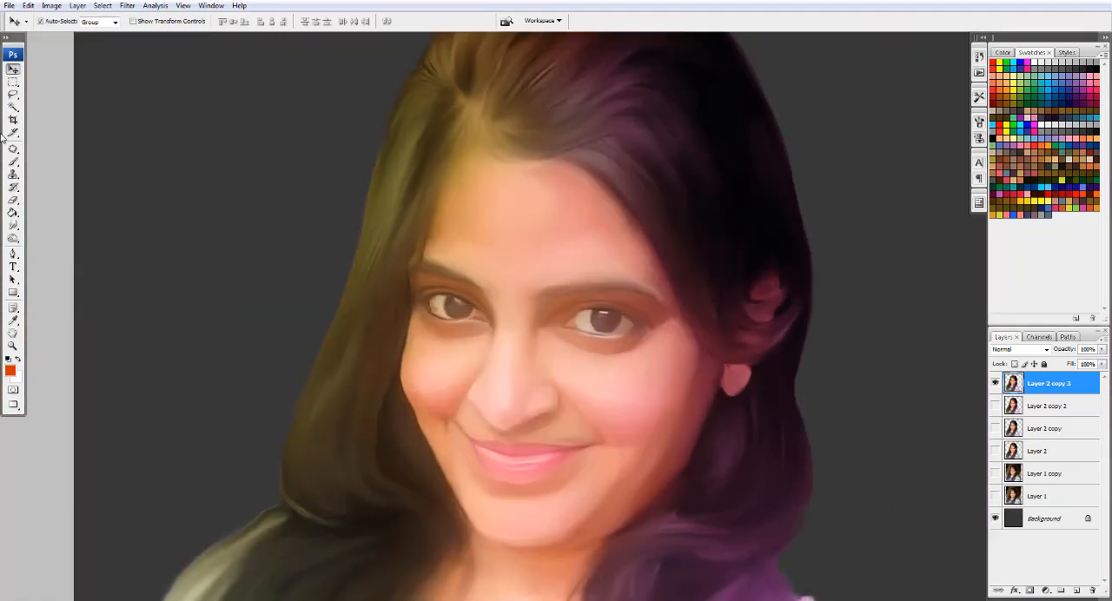
{"action": "key", "text": "m"}
{"action": "scroll", "coordinate": [571, 348], "scroll_direction": "up", "scroll_amount": 4}
{"action": "mouse_move", "coordinate": [437, 246]}
{"action": "left_mouse_down"}
{"action": "mouse_move", "coordinate": [556, 343]}
{"action": "mouse_move", "coordinate": [542, 323]}
{"action": "mouse_move", "coordinate": [566, 310]}
{"action": "mouse_move", "coordinate": [447, 249]}
{"action": "mouse_move", "coordinate": [481, 347]}
{"action": "mouse_move", "coordinate": [562, 304]}
{"action": "left_mouse_up"}
{"action": "key", "text": "r"}
{"action": "scroll", "coordinate": [557, 343], "scroll_direction": "up", "scroll_amount": 1}
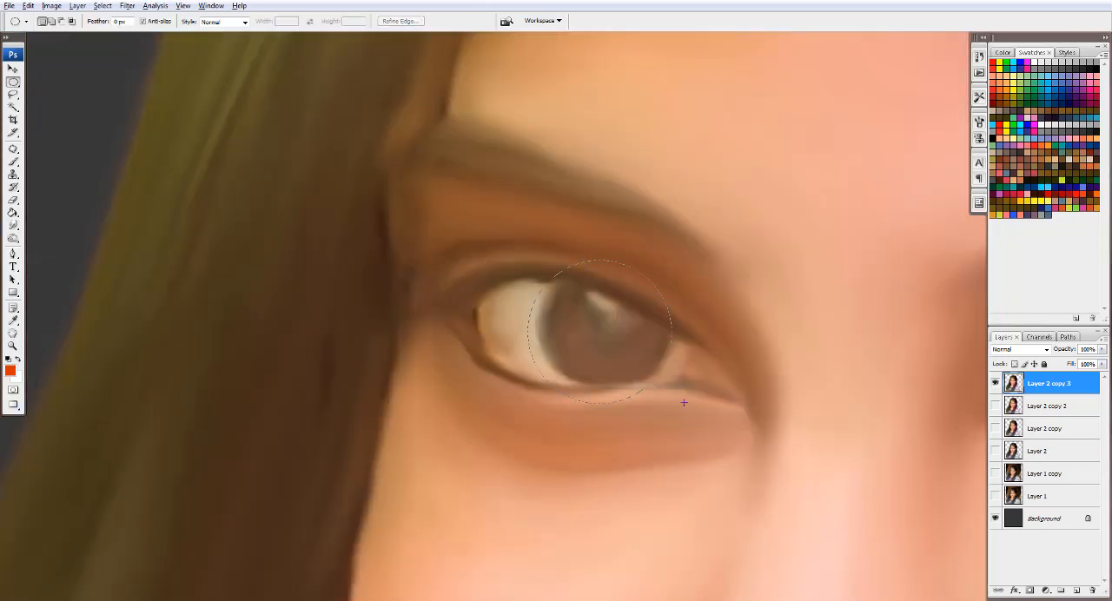
{"action": "left_click_drag", "start_coordinate": [683, 402], "coordinate": [675, 389]}
- Smudge the iris edge and eye white against the circular selection with a 20 to 25 px brush, and remove the selection
{"action": "key", "text": "r"}
{"action": "mouse_move", "coordinate": [561, 315]}
{"action": "left_mouse_down"}
{"action": "mouse_move", "coordinate": [571, 279]}
{"action": "mouse_move", "coordinate": [623, 299]}
{"action": "mouse_move", "coordinate": [666, 354]}
{"action": "mouse_move", "coordinate": [616, 374]}
{"action": "left_mouse_up"}
{"action": "key", "text": "bracketleft"}
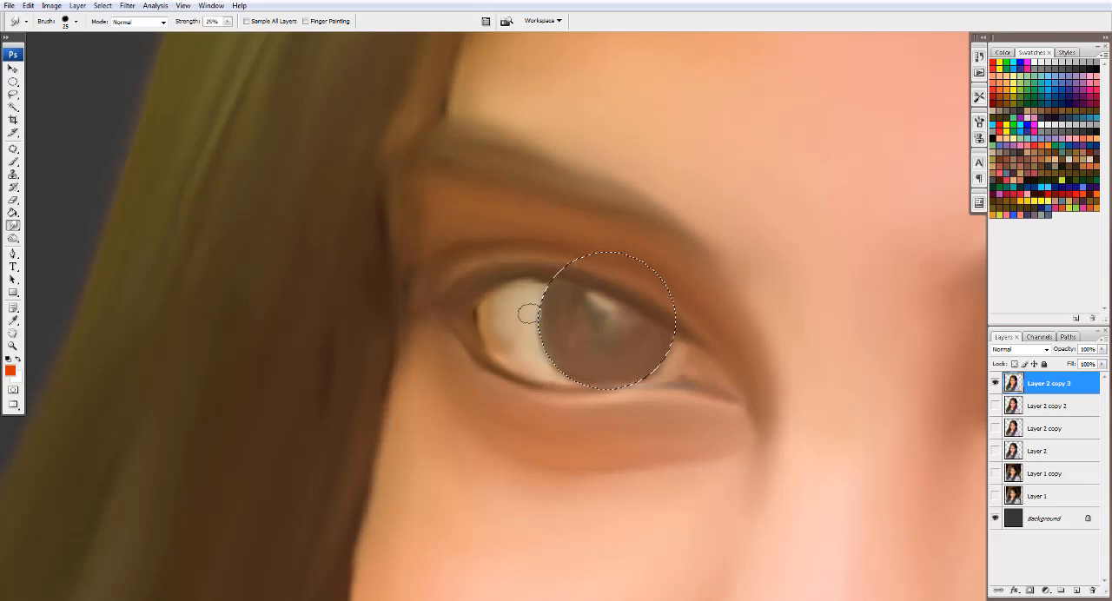
{"action": "left_click", "coordinate": [614, 334], "text": "ctrl"}
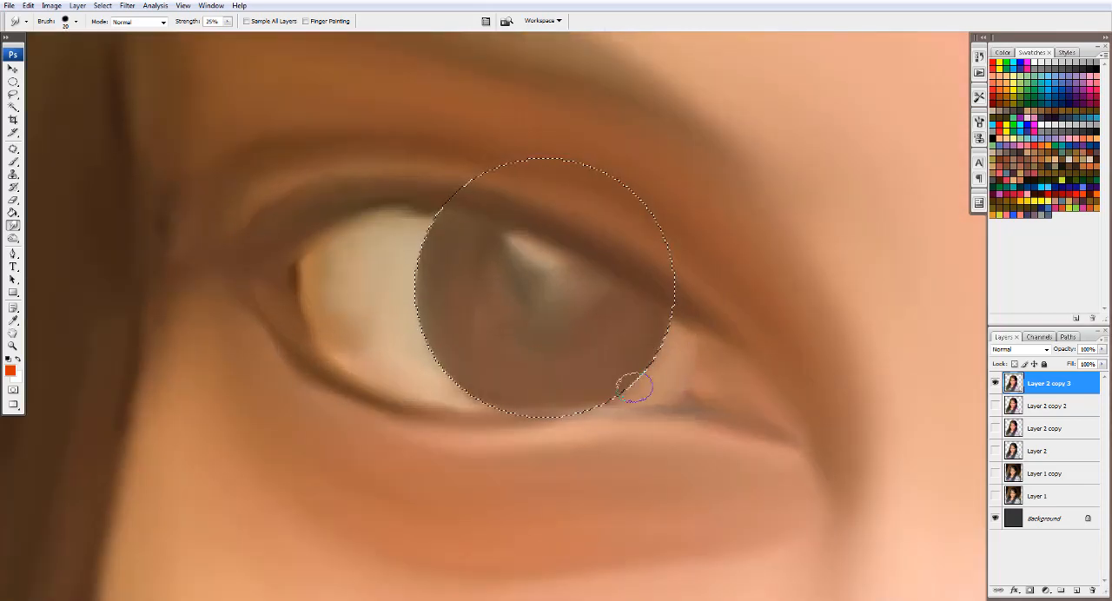
{"action": "key", "text": "bracketleft"}
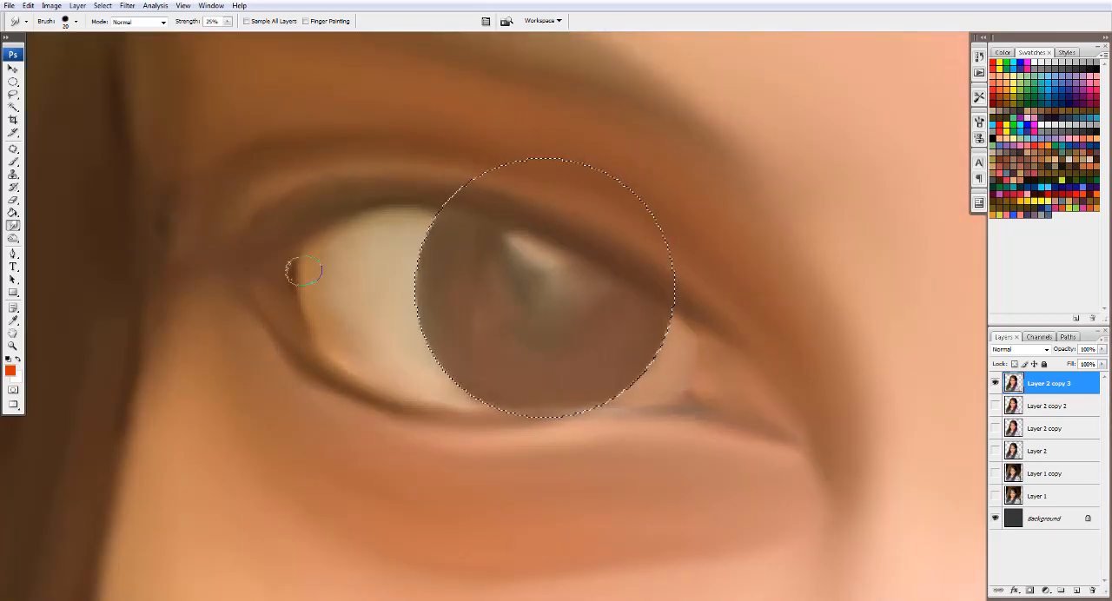
{"action": "key", "text": "ctrl+d"}
- Refine the details of both eyes with the Smudge tool, using a 15 px brush at 55% strength
{"action": "scroll", "coordinate": [447, 368], "scroll_direction": "down", "scroll_amount": 2}
{"action": "scroll", "coordinate": [454, 309], "scroll_direction": "up", "scroll_amount": 1}
{"action": "scroll", "coordinate": [454, 309], "scroll_direction": "down", "scroll_amount": 2}
{"action": "scroll", "coordinate": [466, 386], "scroll_direction": "up", "scroll_amount": 1}
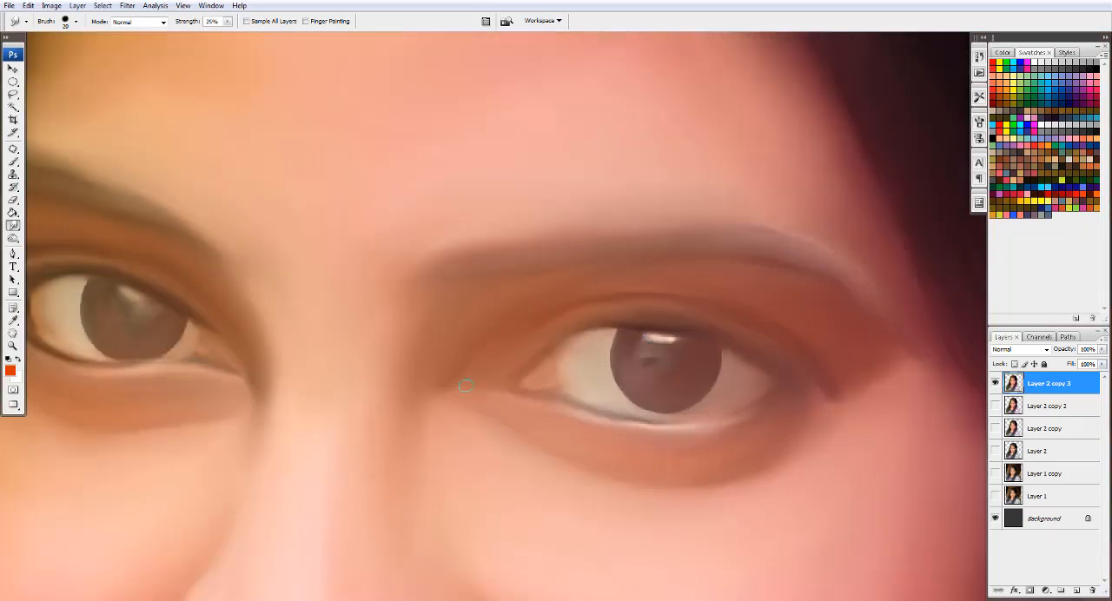
{"action": "scroll", "coordinate": [467, 386], "scroll_direction": "down", "scroll_amount": 1}
{"action": "scroll", "coordinate": [547, 323], "scroll_direction": "up", "scroll_amount": 2}
{"action": "scroll", "coordinate": [457, 322], "scroll_direction": "up", "scroll_amount": 1}
{"action": "key", "text": "bracketleft"}
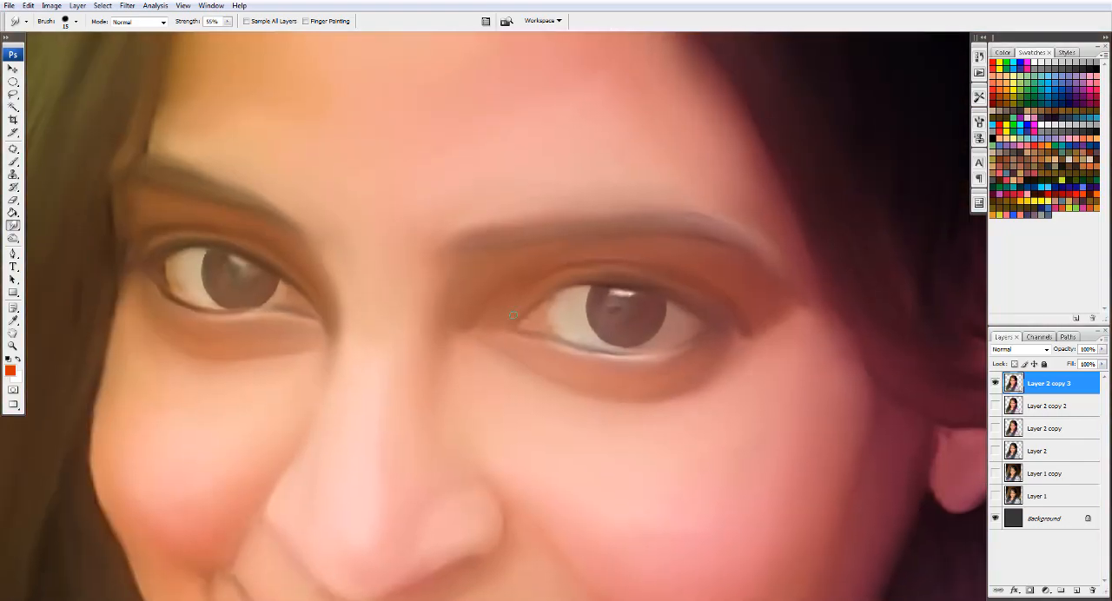
- On Layer 3, draw a curved Pen path for a hair strand along the hairline beside the face
{"action": "scroll", "coordinate": [472, 243], "scroll_direction": "down", "scroll_amount": 2}
{"action": "scroll", "coordinate": [471, 243], "scroll_direction": "up", "scroll_amount": 2}
{"action": "left_click_drag", "start_coordinate": [471, 242], "coordinate": [508, 212]}
{"action": "left_click", "coordinate": [516, 140]}
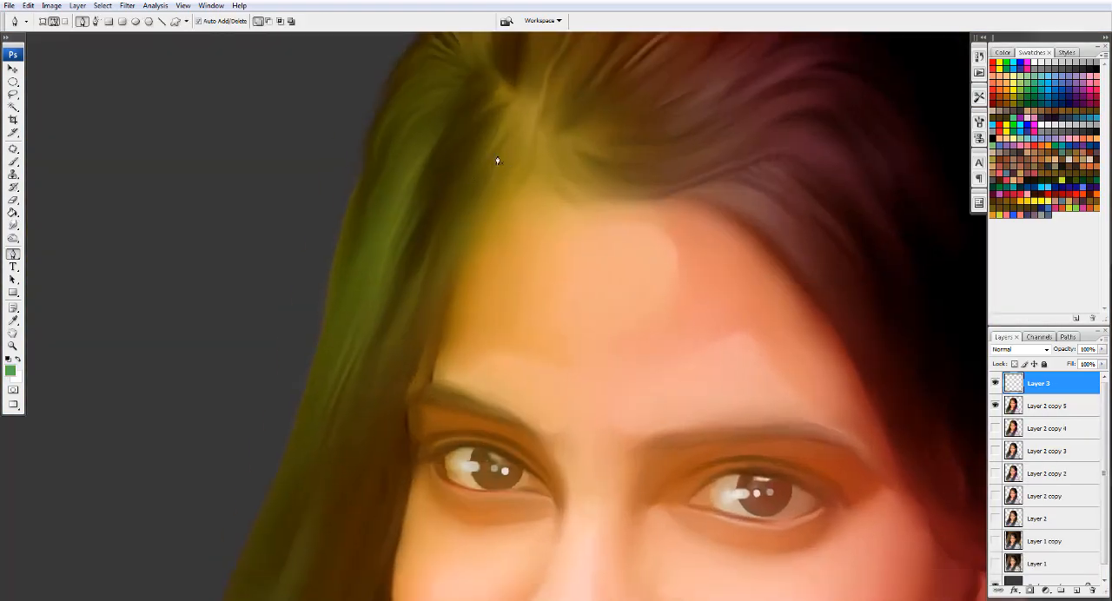
{"action": "mouse_move", "coordinate": [410, 430]}
{"action": "left_mouse_down"}
{"action": "mouse_move", "coordinate": [405, 519]}
{"action": "mouse_move", "coordinate": [474, 52]}
{"action": "left_mouse_up"}
{"action": "left_click_drag", "start_coordinate": [395, 185], "coordinate": [435, 241]}
{"action": "left_click_drag", "start_coordinate": [517, 332], "coordinate": [480, 392]}
{"action": "left_click", "coordinate": [422, 234], "text": "ctrl"}
{"action": "left_click_drag", "start_coordinate": [421, 234], "coordinate": [409, 569]}
{"action": "left_click_drag", "start_coordinate": [473, 165], "coordinate": [458, 508]}
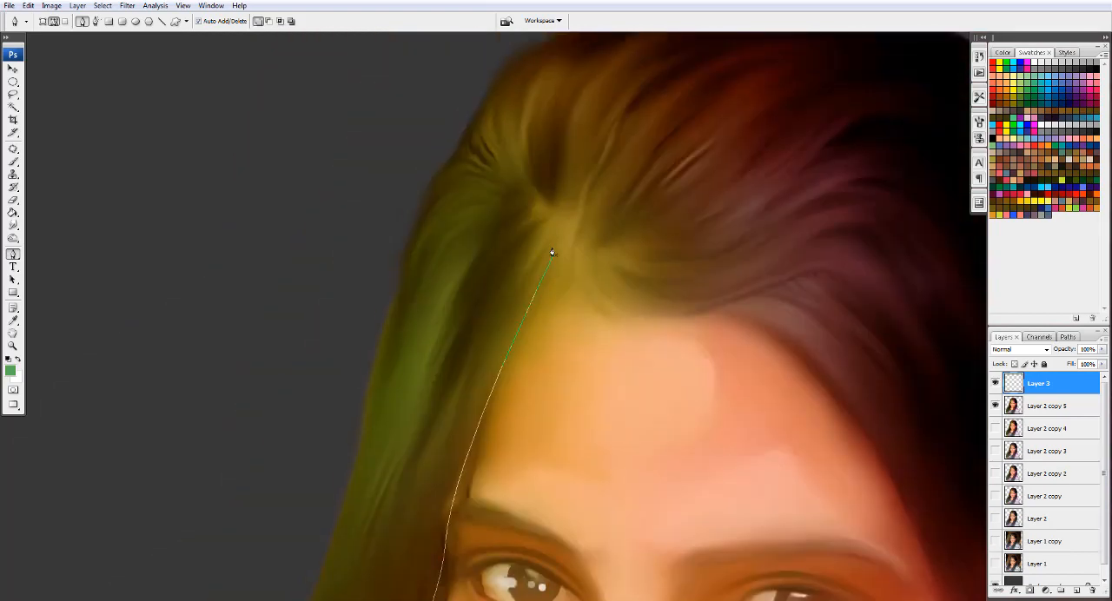
- Draw a second strand path from the hair parting past the temple, curling below the cheek
{"action": "left_click_drag", "start_coordinate": [553, 251], "coordinate": [488, 390]}
{"action": "left_click_drag", "start_coordinate": [461, 494], "coordinate": [521, 178]}
{"action": "left_click_drag", "start_coordinate": [511, 317], "coordinate": [530, 469]}
{"action": "left_click_drag", "start_coordinate": [493, 525], "coordinate": [539, 565]}
{"action": "left_click", "coordinate": [499, 559], "text": "ctrl"}
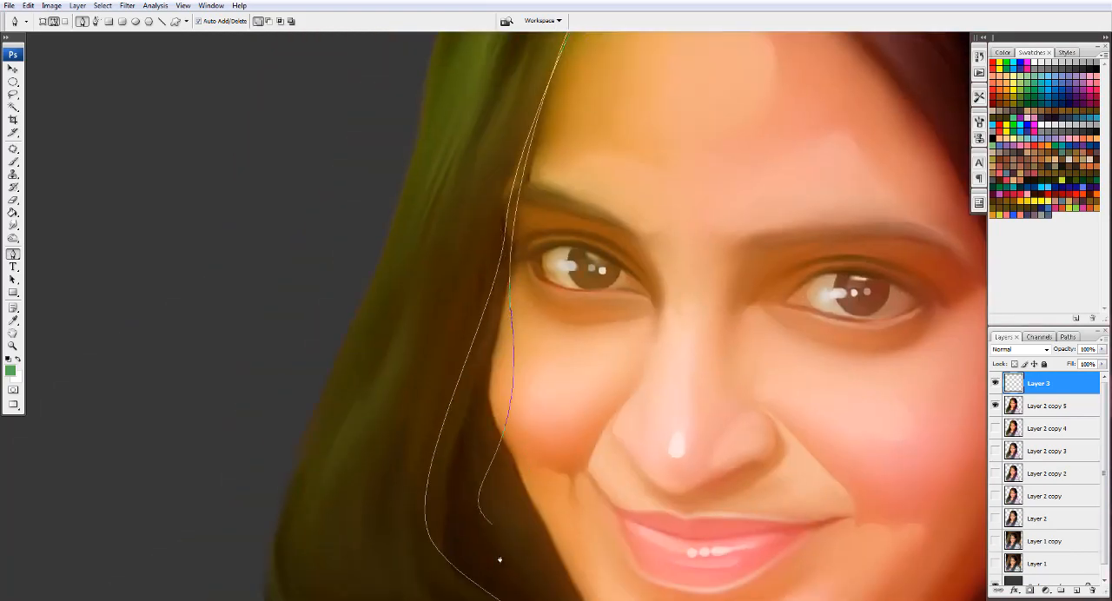
- Add a long strand path from the parting through the dark hair beside the face, curving in below chin level
{"action": "left_click_drag", "start_coordinate": [556, 174], "coordinate": [610, 455]}
{"action": "left_click_drag", "start_coordinate": [638, 215], "coordinate": [638, 127]}
{"action": "left_click", "coordinate": [658, 100]}
{"action": "left_click_drag", "start_coordinate": [557, 317], "coordinate": [531, 441]}
{"action": "left_click_drag", "start_coordinate": [531, 425], "coordinate": [594, 173]}
{"action": "left_click_drag", "start_coordinate": [521, 455], "coordinate": [540, 522]}
{"action": "left_click_drag", "start_coordinate": [605, 578], "coordinate": [638, 442]}
{"action": "left_click_drag", "start_coordinate": [523, 462], "coordinate": [505, 479]}
{"action": "left_click", "coordinate": [515, 467], "text": "ctrl"}
{"action": "left_click_drag", "start_coordinate": [523, 209], "coordinate": [571, 521]}
{"action": "key", "text": "ctrl+minus"}
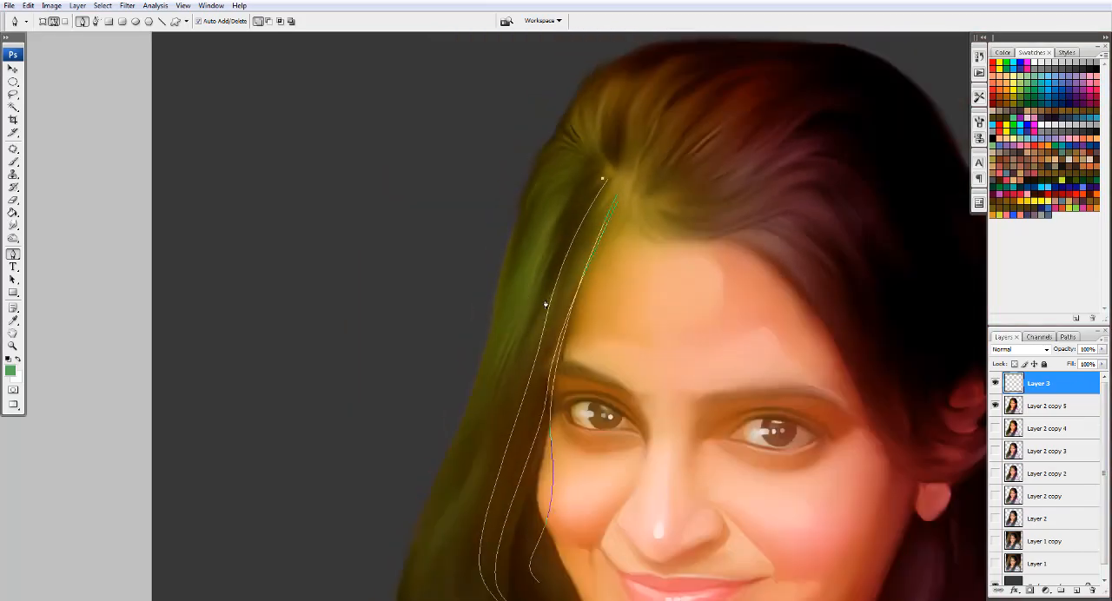
- Draw several short strand paths from the parting into the green-tinted hair, undoing one misplaced stroke
{"action": "left_click", "coordinate": [539, 339], "text": "ctrl"}
{"action": "left_click_drag", "start_coordinate": [546, 305], "coordinate": [527, 371]}
{"action": "left_click", "coordinate": [595, 179]}
{"action": "left_click", "coordinate": [534, 344], "text": "ctrl"}
{"action": "left_click", "coordinate": [589, 172]}
{"action": "left_click_drag", "start_coordinate": [526, 277], "coordinate": [520, 319]}
{"action": "left_click", "coordinate": [589, 177]}
{"action": "left_click_drag", "start_coordinate": [532, 236], "coordinate": [518, 297]}
{"action": "key", "text": "ctrl+z"}
{"action": "left_click_drag", "start_coordinate": [588, 172], "coordinate": [628, 174]}
{"action": "left_click", "coordinate": [618, 181], "text": "ctrl"}
{"action": "left_click_drag", "start_coordinate": [565, 259], "coordinate": [603, 54]}
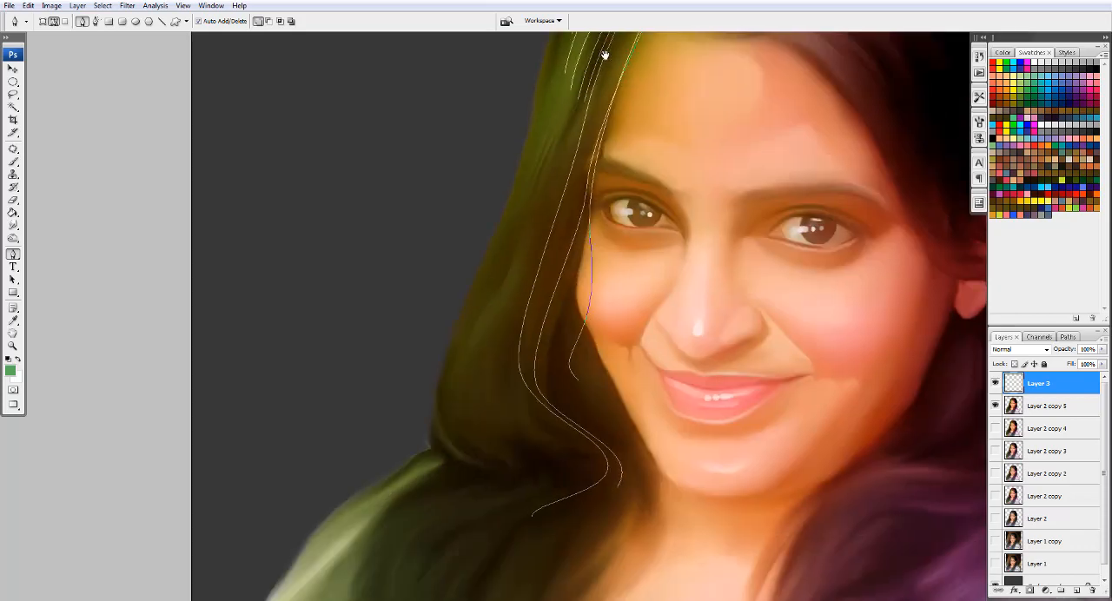
- Add more strand paths running down the length of the green-tinted hair
{"action": "left_click", "coordinate": [557, 141]}
{"action": "left_click_drag", "start_coordinate": [504, 306], "coordinate": [495, 336]}
{"action": "left_click", "coordinate": [569, 409], "text": "ctrl"}
{"action": "mouse_move", "coordinate": [516, 423]}
{"action": "left_mouse_down"}
{"action": "mouse_move", "coordinate": [574, 434]}
{"action": "mouse_move", "coordinate": [558, 423]}
{"action": "left_mouse_up"}
{"action": "left_click", "coordinate": [572, 144]}
{"action": "left_click", "coordinate": [555, 404], "text": "ctrl"}
{"action": "left_click", "coordinate": [544, 146]}
{"action": "left_click", "coordinate": [533, 156]}
{"action": "left_click_drag", "start_coordinate": [487, 363], "coordinate": [477, 388]}
{"action": "left_click", "coordinate": [479, 383], "text": "ctrl"}
{"action": "left_click", "coordinate": [518, 182]}
- Draw curved strand paths along the hair's outer edge and its inward bend above the shoulder
{"action": "mouse_move", "coordinate": [469, 374]}
{"action": "left_mouse_down"}
{"action": "mouse_move", "coordinate": [493, 435]}
{"action": "mouse_move", "coordinate": [584, 449]}
{"action": "mouse_move", "coordinate": [567, 450]}
{"action": "mouse_move", "coordinate": [527, 508]}
{"action": "left_mouse_up"}
{"action": "left_click", "coordinate": [467, 384], "text": "ctrl"}
{"action": "left_click", "coordinate": [494, 241]}
{"action": "left_click", "coordinate": [440, 425], "text": "ctrl"}
{"action": "left_click", "coordinate": [476, 392]}
{"action": "left_click", "coordinate": [561, 443], "text": "ctrl"}
{"action": "left_click", "coordinate": [492, 427]}
{"action": "left_click", "coordinate": [539, 433]}
{"action": "left_click", "coordinate": [524, 503], "text": "ctrl"}
- Draw a group of curved strand paths arching from below the inward bend down over the green shoulder hair
{"action": "left_click_drag", "start_coordinate": [493, 461], "coordinate": [580, 233]}
{"action": "left_click", "coordinate": [583, 270]}
{"action": "left_click_drag", "start_coordinate": [468, 393], "coordinate": [452, 506]}
{"action": "left_click", "coordinate": [454, 502], "text": "ctrl"}
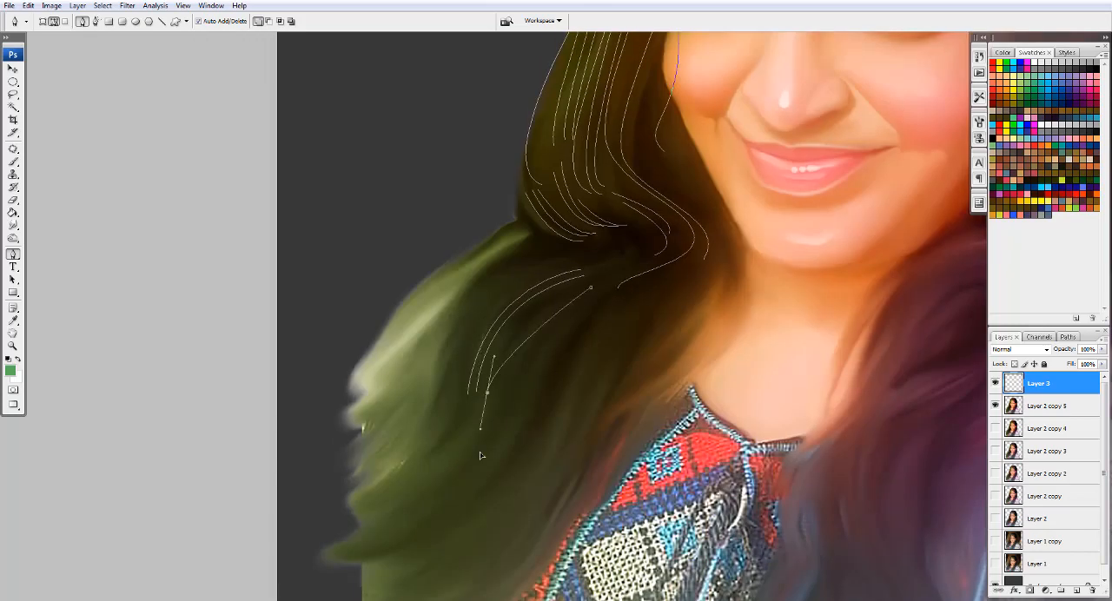
{"action": "left_click", "coordinate": [480, 453], "text": "ctrl"}
{"action": "left_click", "coordinate": [541, 270]}
{"action": "mouse_move", "coordinate": [464, 388]}
{"action": "left_mouse_down"}
{"action": "mouse_move", "coordinate": [475, 475]}
{"action": "mouse_move", "coordinate": [468, 469]}
{"action": "left_mouse_up"}
{"action": "left_click", "coordinate": [476, 477], "text": "ctrl"}
{"action": "left_click", "coordinate": [532, 260]}
{"action": "left_click", "coordinate": [475, 477], "text": "ctrl"}
- Draw long curved strand paths through the lower green hair, sweeping outward toward its ragged tips
{"action": "left_click", "coordinate": [527, 374]}
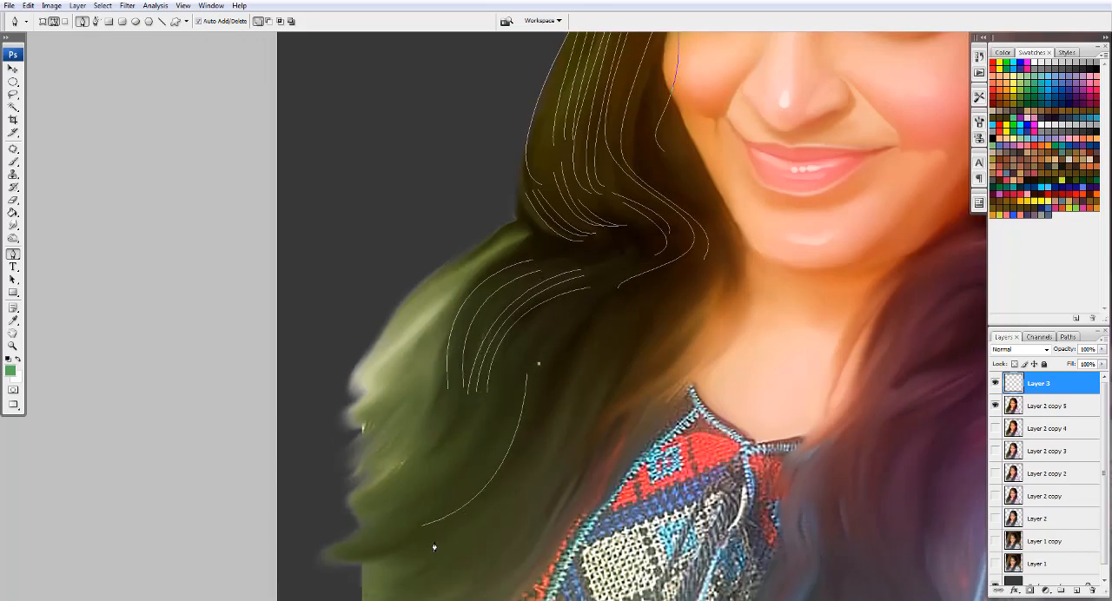
{"action": "left_click", "coordinate": [545, 366]}
{"action": "left_click_drag", "start_coordinate": [404, 546], "coordinate": [369, 575]}
{"action": "left_click", "coordinate": [549, 391]}
{"action": "left_click", "coordinate": [552, 428]}
{"action": "scroll", "coordinate": [543, 452], "scroll_direction": "down", "scroll_amount": 9}
{"action": "left_click_drag", "start_coordinate": [437, 388], "coordinate": [360, 412]}
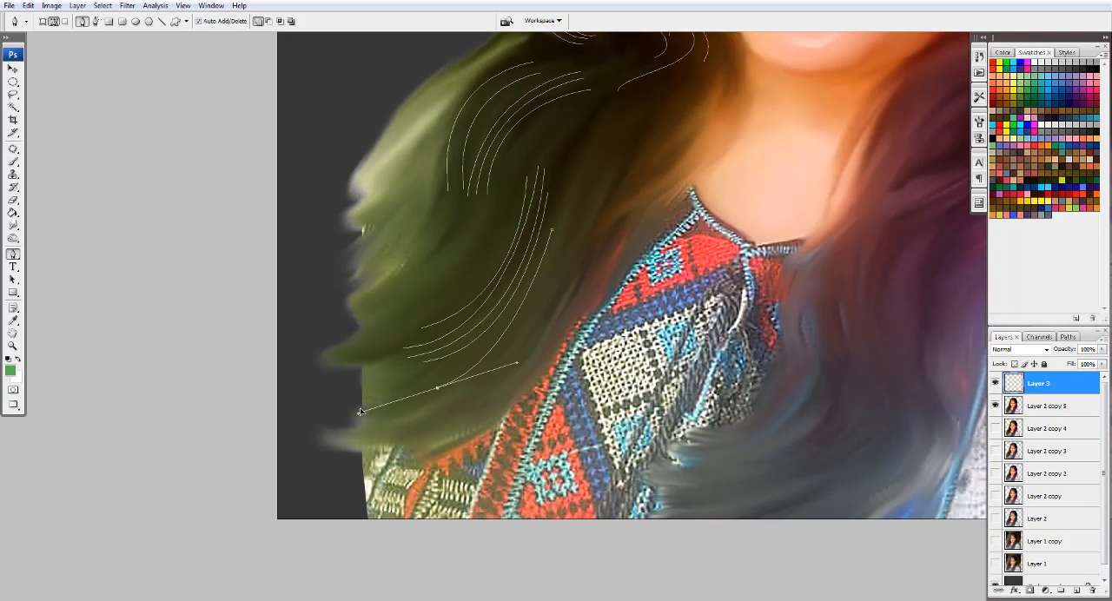
{"action": "left_click", "coordinate": [362, 413], "text": "ctrl"}
{"action": "left_click", "coordinate": [555, 208]}
{"action": "left_click_drag", "start_coordinate": [452, 409], "coordinate": [355, 437]}
{"action": "left_click", "coordinate": [356, 437], "text": "ctrl"}
- Add short curved strand paths in the dark hair beside the neck, just above the embroidered collar
{"action": "left_click_drag", "start_coordinate": [641, 155], "coordinate": [602, 401]}
{"action": "left_click_drag", "start_coordinate": [539, 441], "coordinate": [543, 483]}
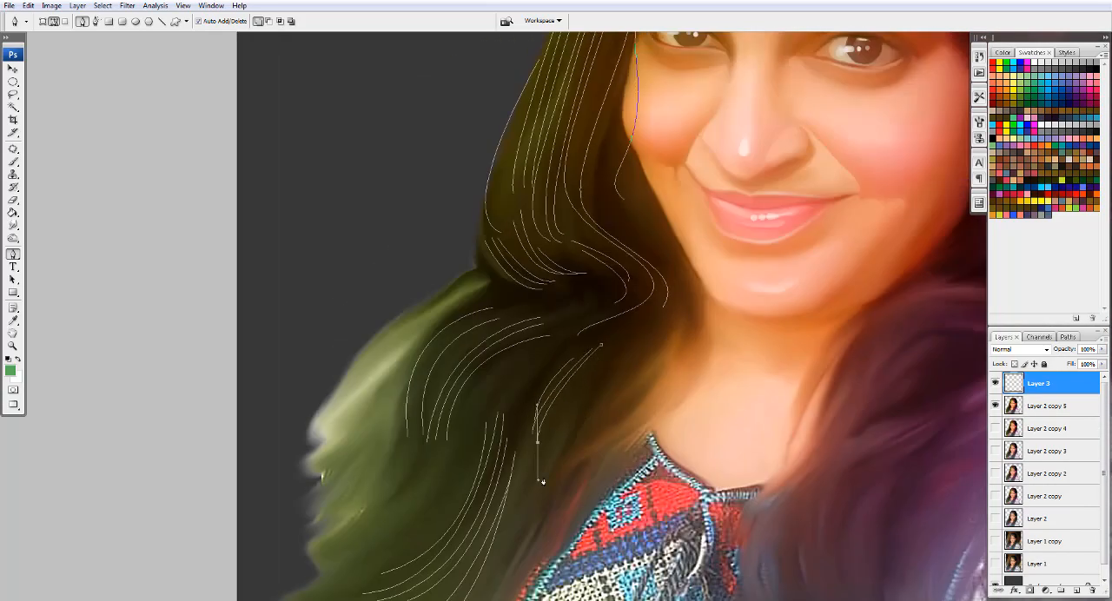
{"action": "left_click", "coordinate": [617, 361]}
{"action": "left_click_drag", "start_coordinate": [561, 446], "coordinate": [555, 478]}
- Draw loose strand paths along the outer edge of the green shoulder hair, ending one in an outward curl
{"action": "left_click_drag", "start_coordinate": [458, 306], "coordinate": [571, 196]}
{"action": "left_click", "coordinate": [592, 163]}
{"action": "left_click_drag", "start_coordinate": [437, 284], "coordinate": [396, 387]}
{"action": "left_click", "coordinate": [388, 309]}
{"action": "left_click", "coordinate": [571, 184]}
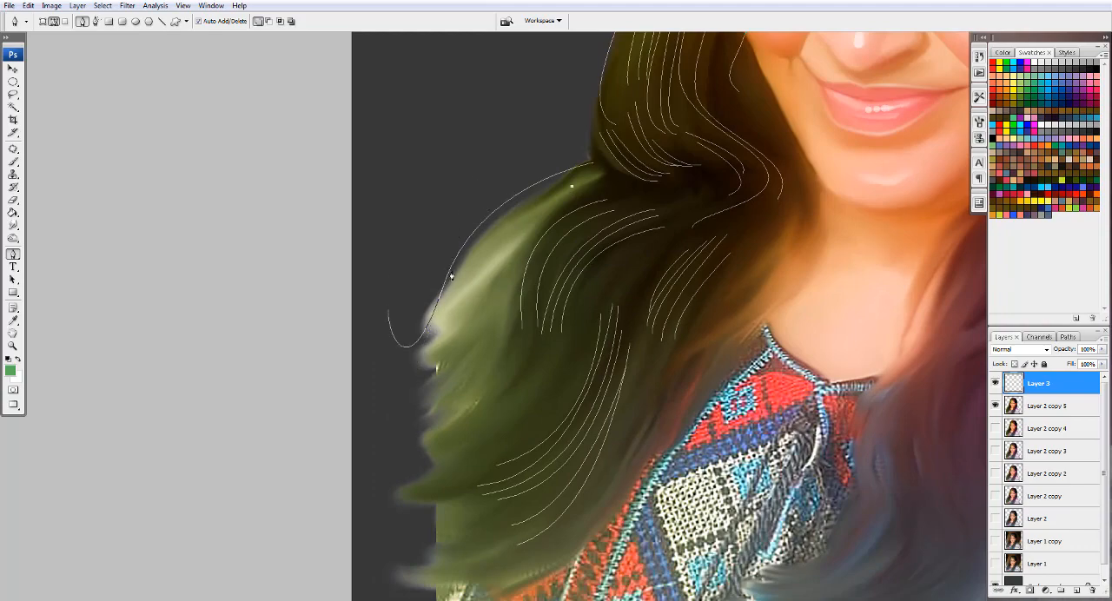
{"action": "left_click_drag", "start_coordinate": [450, 271], "coordinate": [438, 309]}
- Draw flyaway strand paths just outside the green-tinted hair, along its side and up toward the crown
{"action": "left_click", "coordinate": [593, 108]}
{"action": "left_click_drag", "start_coordinate": [504, 394], "coordinate": [568, 438]}
{"action": "left_click", "coordinate": [568, 438], "text": "ctrl"}
{"action": "left_click_drag", "start_coordinate": [617, 113], "coordinate": [486, 551]}
{"action": "left_click", "coordinate": [550, 252]}
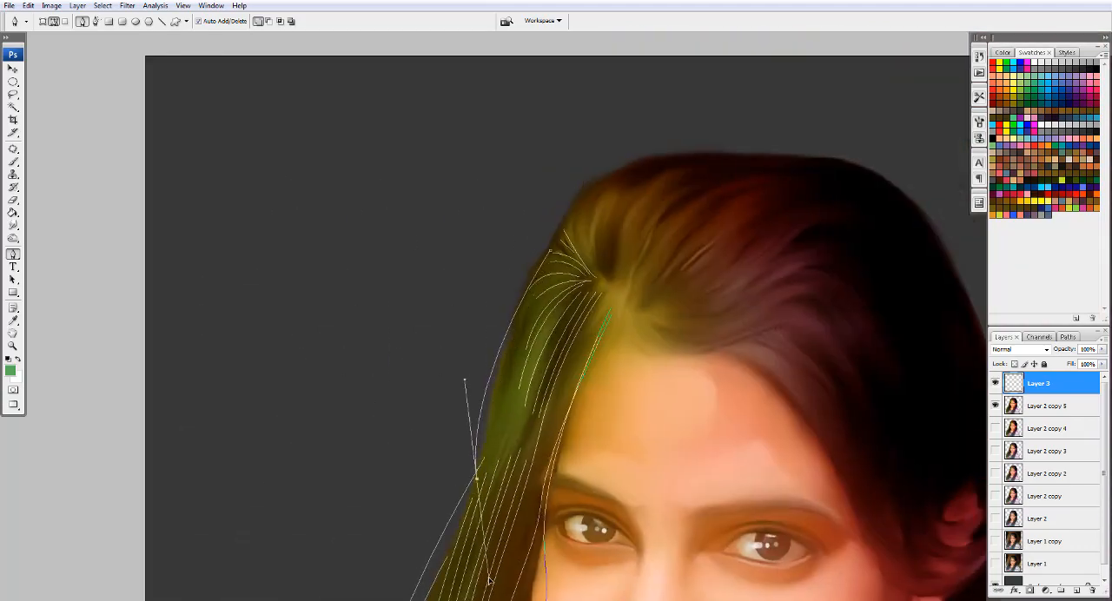
{"action": "left_click", "coordinate": [486, 551], "text": "ctrl"}
{"action": "left_click_drag", "start_coordinate": [519, 289], "coordinate": [534, 273]}
- Add a second set of flyaway strand paths outside the green-tinted hair, down to the bend above the shoulder
{"action": "left_click_drag", "start_coordinate": [491, 398], "coordinate": [554, 200]}
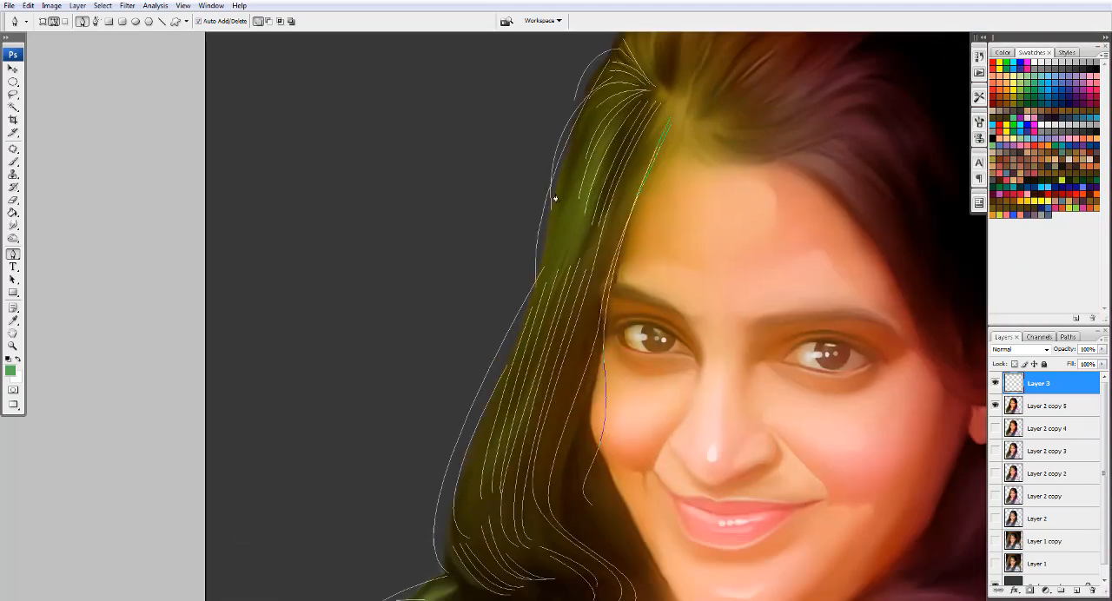
{"action": "left_click", "coordinate": [465, 480], "text": "ctrl"}
{"action": "left_click", "coordinate": [544, 259]}
{"action": "left_click_drag", "start_coordinate": [484, 427], "coordinate": [467, 472]}
{"action": "left_click_drag", "start_coordinate": [452, 528], "coordinate": [488, 553]}
{"action": "left_click", "coordinate": [489, 554], "text": "ctrl"}
{"action": "mouse_move", "coordinate": [451, 553]}
{"action": "left_mouse_down"}
{"action": "mouse_move", "coordinate": [480, 210]}
{"action": "mouse_move", "coordinate": [528, 249]}
{"action": "left_mouse_up"}
{"action": "left_click", "coordinate": [528, 250], "text": "ctrl"}
- Draw wavy strand paths from the hair beside the chin down past the neck toward the collar
{"action": "left_click_drag", "start_coordinate": [658, 333], "coordinate": [598, 287]}
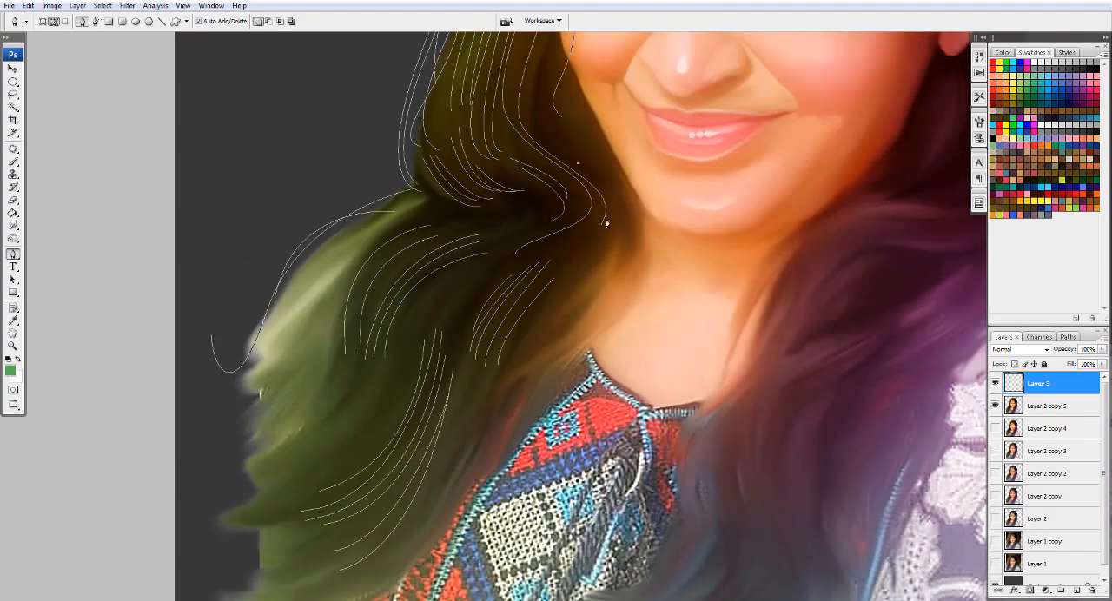
{"action": "left_click_drag", "start_coordinate": [606, 222], "coordinate": [585, 254]}
{"action": "left_click_drag", "start_coordinate": [552, 312], "coordinate": [564, 341]}
{"action": "left_click_drag", "start_coordinate": [527, 386], "coordinate": [495, 412]}
{"action": "left_click_drag", "start_coordinate": [507, 456], "coordinate": [527, 465]}
{"action": "left_click_drag", "start_coordinate": [557, 306], "coordinate": [569, 334]}
{"action": "left_click_drag", "start_coordinate": [532, 385], "coordinate": [504, 415]}
{"action": "left_click_drag", "start_coordinate": [510, 455], "coordinate": [524, 483]}
{"action": "left_click", "coordinate": [523, 495], "text": "ctrl"}
- Add a short strand path above the parting and trace loose strand paths over the top outline of the head
{"action": "left_click_drag", "start_coordinate": [599, 92], "coordinate": [309, 497]}
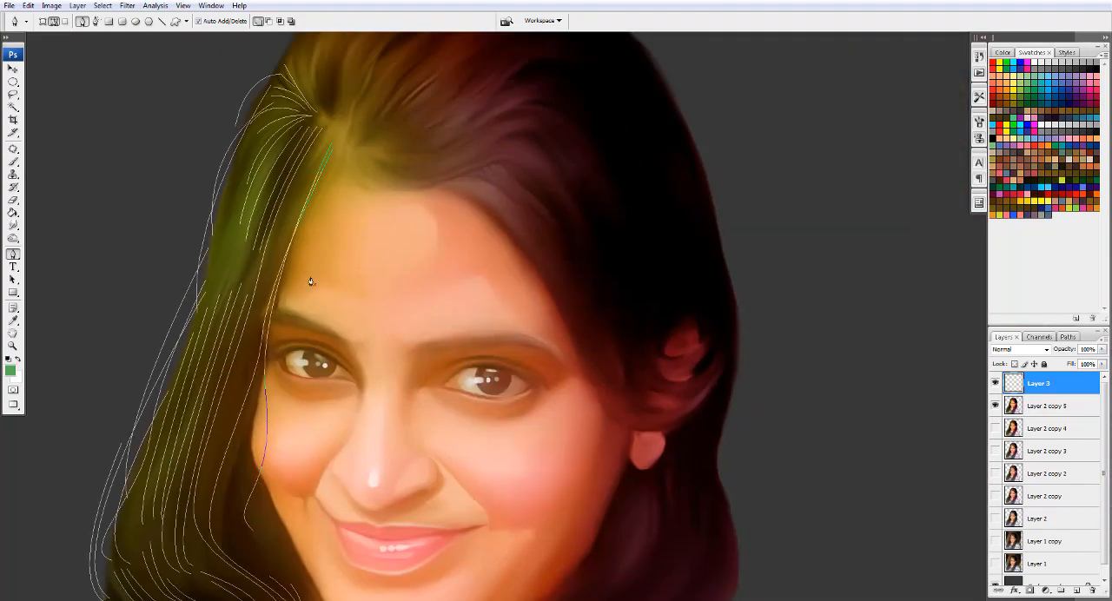
{"action": "left_click_drag", "start_coordinate": [312, 281], "coordinate": [394, 507]}
{"action": "left_click", "coordinate": [411, 260]}
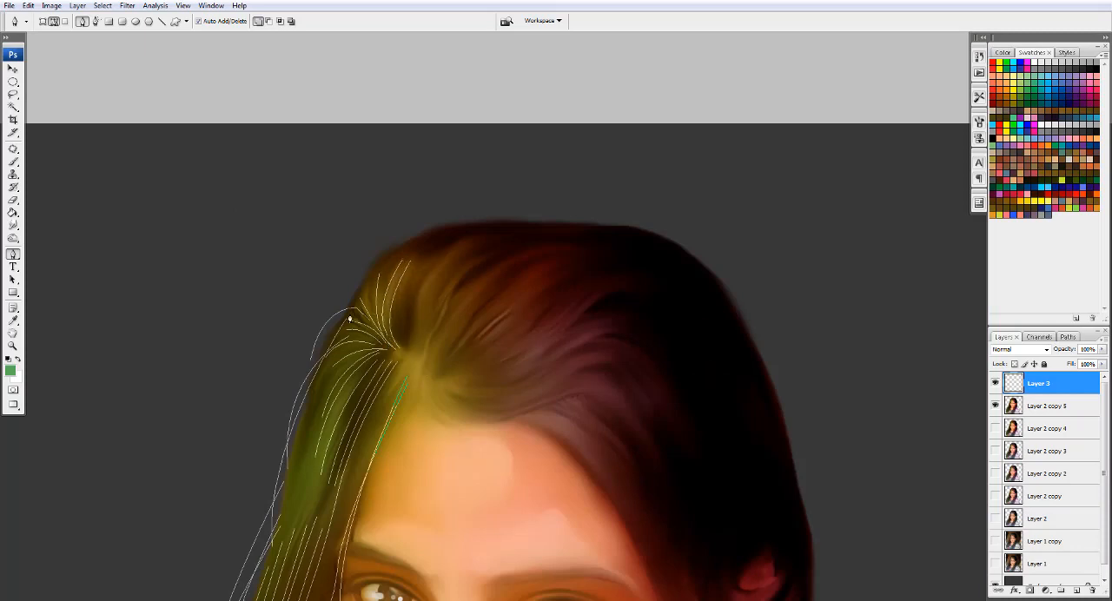
{"action": "left_click", "coordinate": [350, 315]}
{"action": "left_click_drag", "start_coordinate": [390, 254], "coordinate": [506, 219]}
{"action": "left_click", "coordinate": [363, 292]}
{"action": "left_click", "coordinate": [396, 253]}
{"action": "left_click_drag", "start_coordinate": [598, 230], "coordinate": [765, 335]}
{"action": "left_click", "coordinate": [476, 226]}
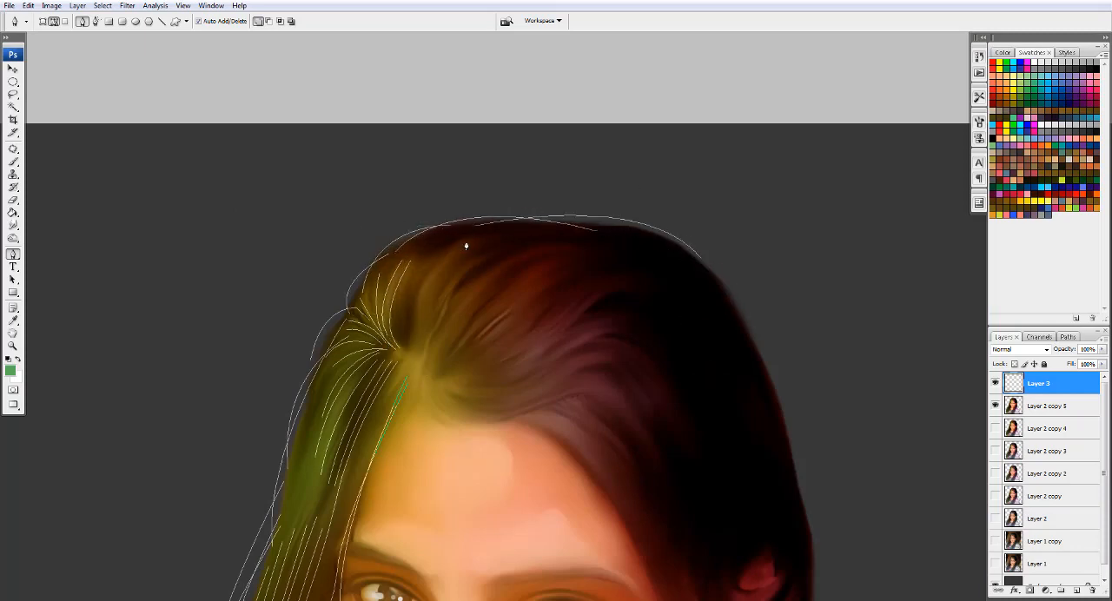
- Draw fanned strand paths from the parting up and across into the brown-red crown hair
{"action": "left_click", "coordinate": [467, 242]}
{"action": "left_click", "coordinate": [427, 388], "text": "ctrl"}
{"action": "left_click", "coordinate": [481, 243]}
{"action": "left_click_drag", "start_coordinate": [406, 340], "coordinate": [423, 396]}
{"action": "left_click", "coordinate": [431, 387], "text": "ctrl"}
{"action": "left_click", "coordinate": [490, 246]}
{"action": "left_click_drag", "start_coordinate": [441, 356], "coordinate": [453, 385]}
{"action": "left_click", "coordinate": [459, 379], "text": "ctrl"}
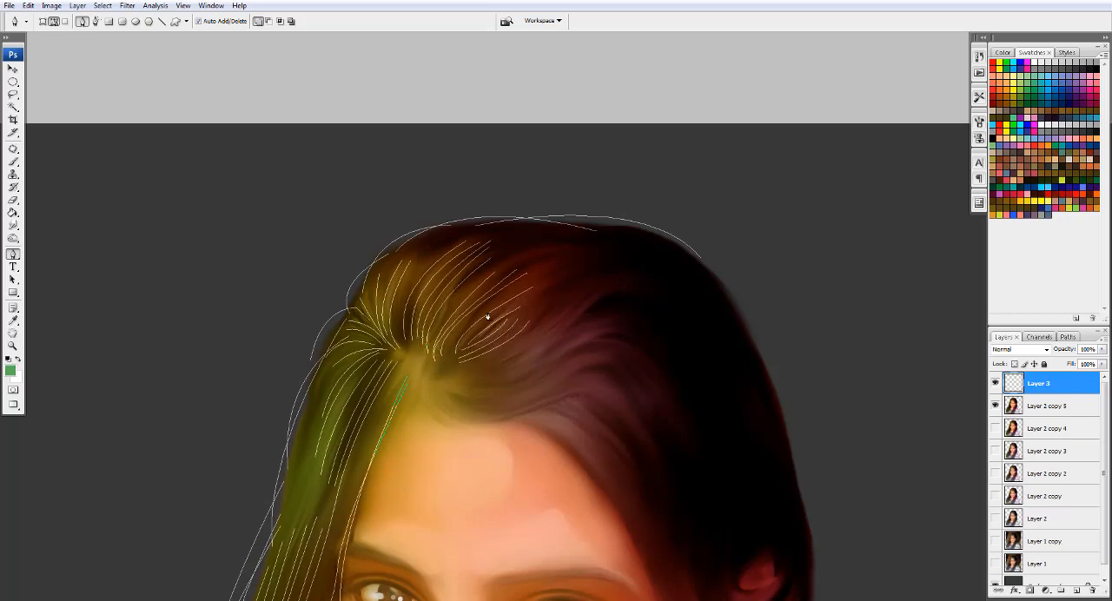
{"action": "left_click", "coordinate": [543, 383], "text": "ctrl"}
{"action": "left_click", "coordinate": [430, 381]}
{"action": "left_click_drag", "start_coordinate": [519, 403], "coordinate": [570, 374]}
{"action": "left_click", "coordinate": [570, 375], "text": "ctrl"}
- Draw long strand paths from the parting along the forehead hairline, plus a loose wisp falling beside the forehead
{"action": "left_click", "coordinate": [422, 368]}
{"action": "mouse_move", "coordinate": [482, 421]}
{"action": "left_mouse_down"}
{"action": "mouse_move", "coordinate": [540, 406]}
{"action": "mouse_move", "coordinate": [648, 465]}
{"action": "left_mouse_up"}
{"action": "left_click_drag", "start_coordinate": [667, 496], "coordinate": [674, 503]}
{"action": "left_click_drag", "start_coordinate": [457, 425], "coordinate": [500, 424]}
{"action": "left_click_drag", "start_coordinate": [537, 439], "coordinate": [538, 462]}
{"action": "left_click_drag", "start_coordinate": [575, 484], "coordinate": [588, 486]}
{"action": "left_click", "coordinate": [405, 367]}
{"action": "left_click_drag", "start_coordinate": [342, 515], "coordinate": [339, 558]}
{"action": "scroll", "coordinate": [387, 417], "scroll_direction": "up", "scroll_amount": 3}
{"action": "left_click_drag", "start_coordinate": [418, 387], "coordinate": [389, 226]}
{"action": "left_click", "coordinate": [402, 208]}
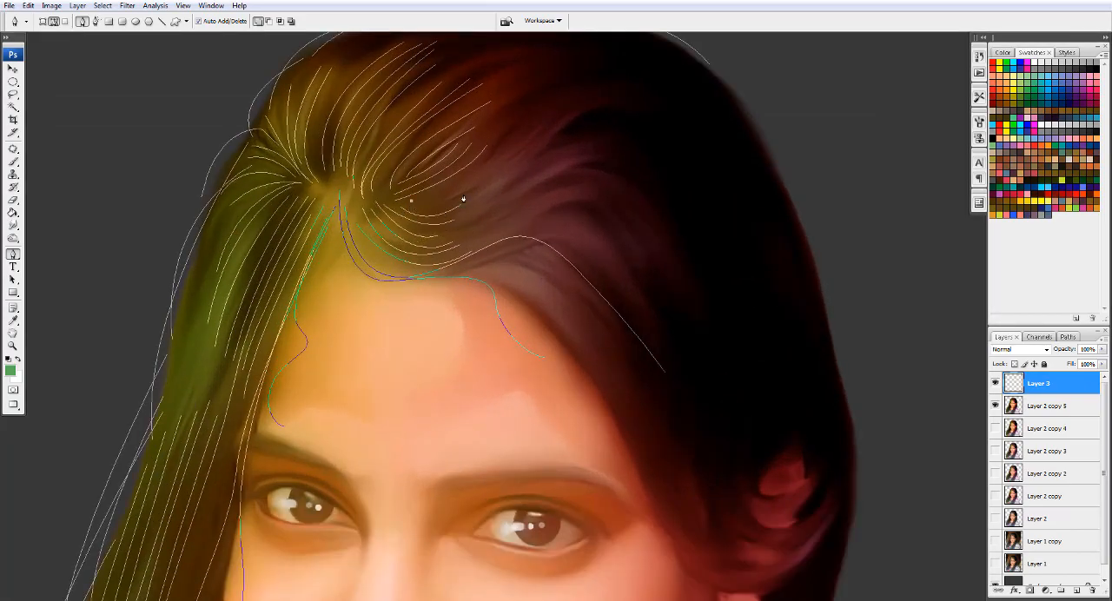
- Stroke all the strand paths in green on the current layer and delete the paths
{"action": "right_click", "coordinate": [446, 223]}
{"action": "left_click", "coordinate": [490, 296]}
{"action": "key", "text": "Return"}
{"action": "key", "text": "Delete"}
- Soften the stroked green hair strands with a Gaussian Blur
{"action": "scroll", "coordinate": [487, 261], "scroll_direction": "down", "scroll_amount": 5}
{"action": "scroll", "coordinate": [435, 301], "scroll_direction": "up", "scroll_amount": 2}
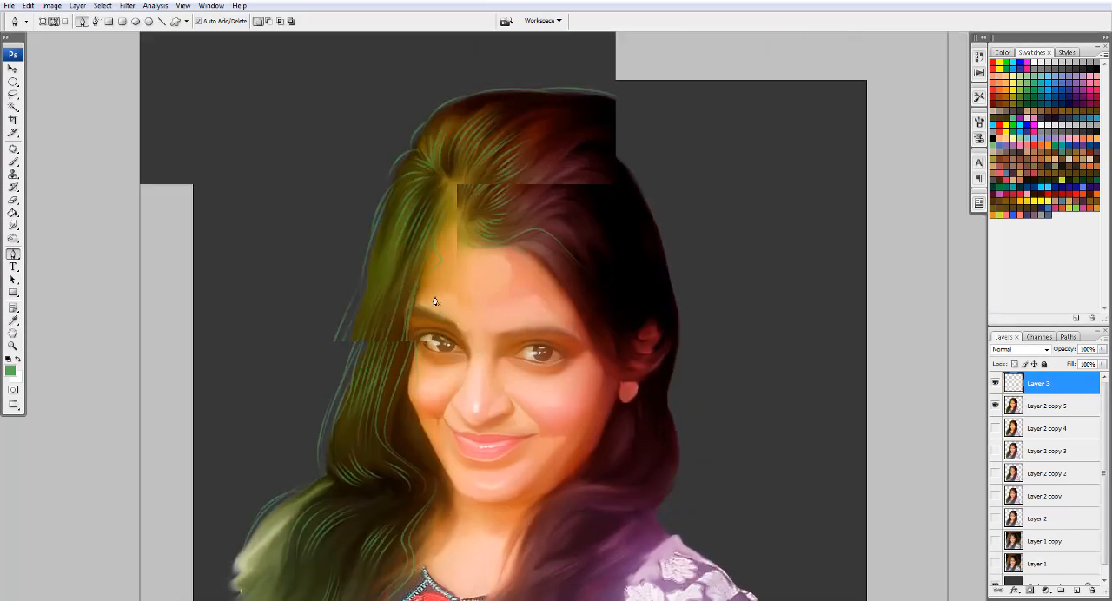
{"action": "left_click", "coordinate": [127, 5]}
{"action": "left_click", "coordinate": [287, 170]}
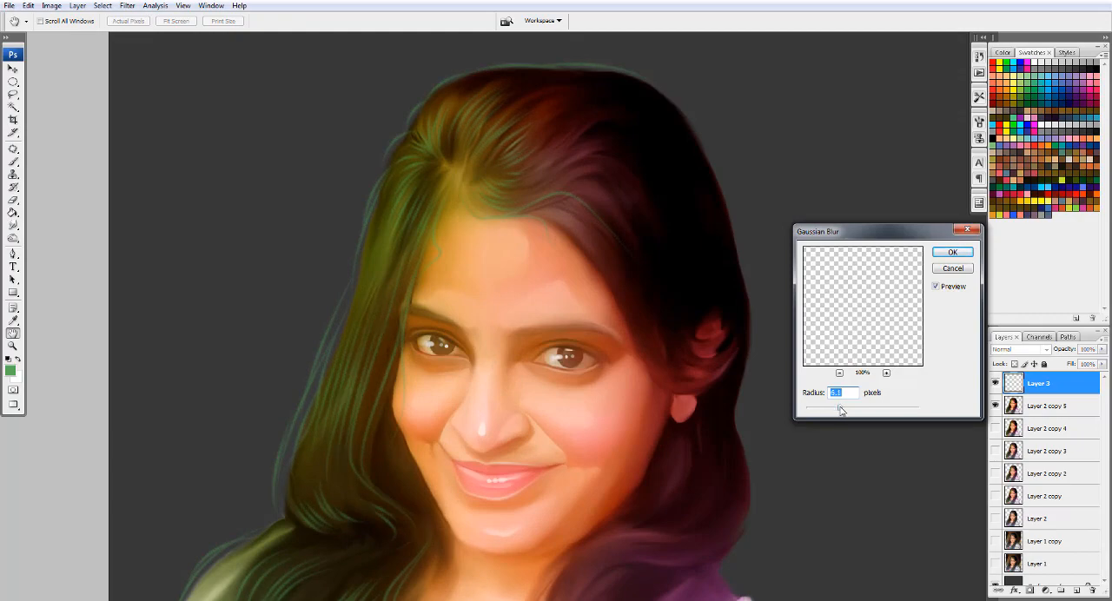
{"action": "left_click", "coordinate": [951, 256]}
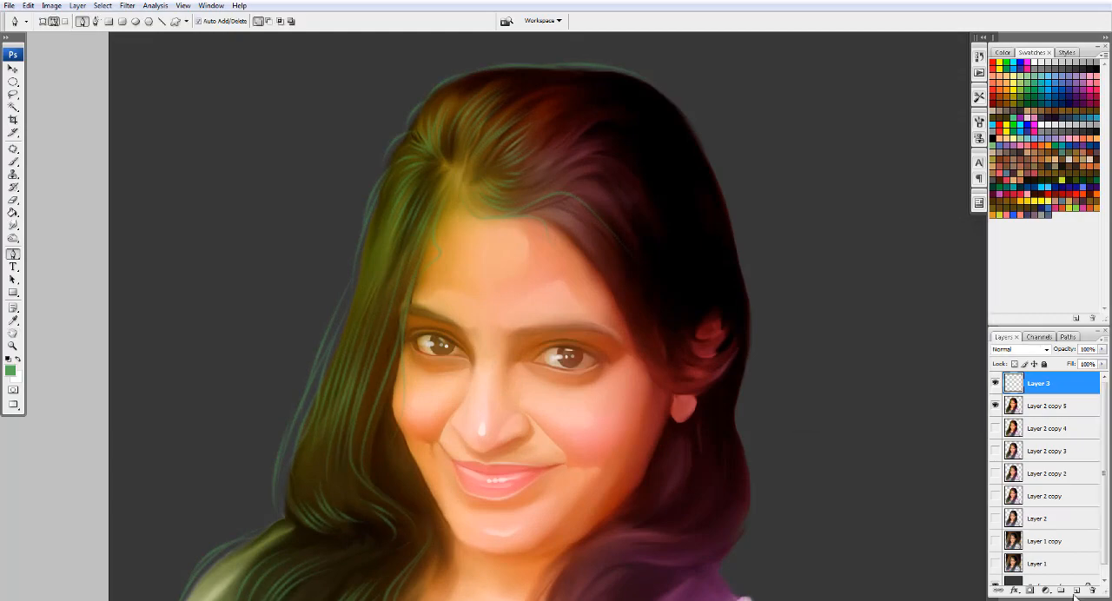
- Add a new layer above the green strands and set the foreground colour to magenta
{"action": "left_click", "coordinate": [1077, 591]}
{"action": "left_click", "coordinate": [10, 371]}
{"action": "left_click", "coordinate": [790, 301]}
{"action": "scroll", "coordinate": [859, 277], "scroll_direction": "down", "scroll_amount": 1}
{"action": "left_click", "coordinate": [898, 237]}
{"action": "left_click", "coordinate": [807, 330]}
{"action": "left_click", "coordinate": [998, 177]}
{"action": "scroll", "coordinate": [695, 191], "scroll_direction": "down", "scroll_amount": 1}
{"action": "scroll", "coordinate": [393, 176], "scroll_direction": "up", "scroll_amount": 2}
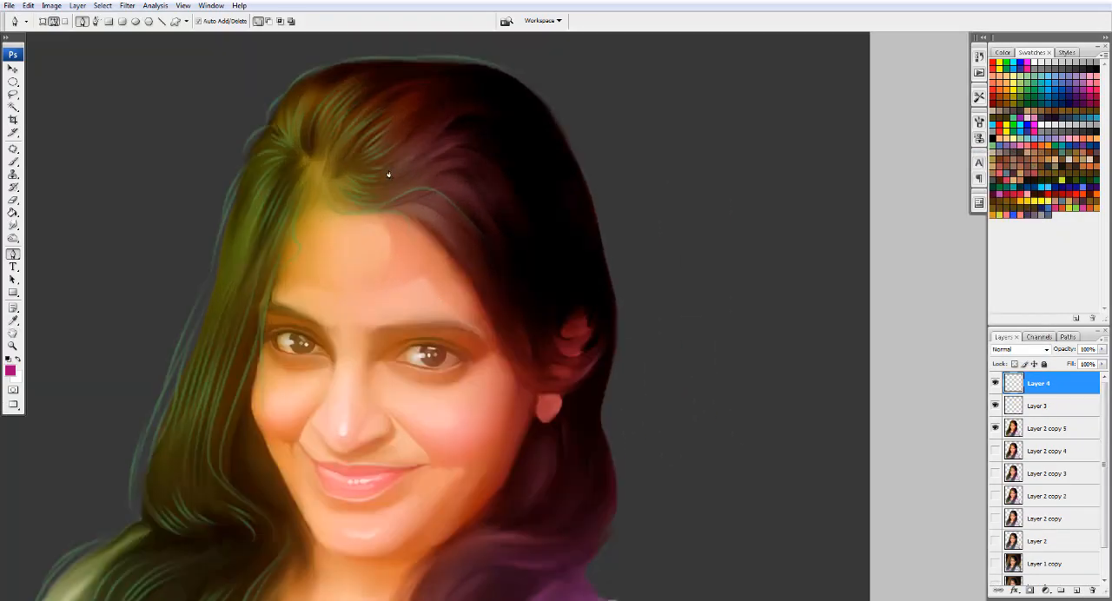
- Draw strand paths following the purple-tinted hairline from the forehead past the temple and under the ear
{"action": "left_click", "coordinate": [412, 224]}
{"action": "left_click_drag", "start_coordinate": [505, 319], "coordinate": [531, 380]}
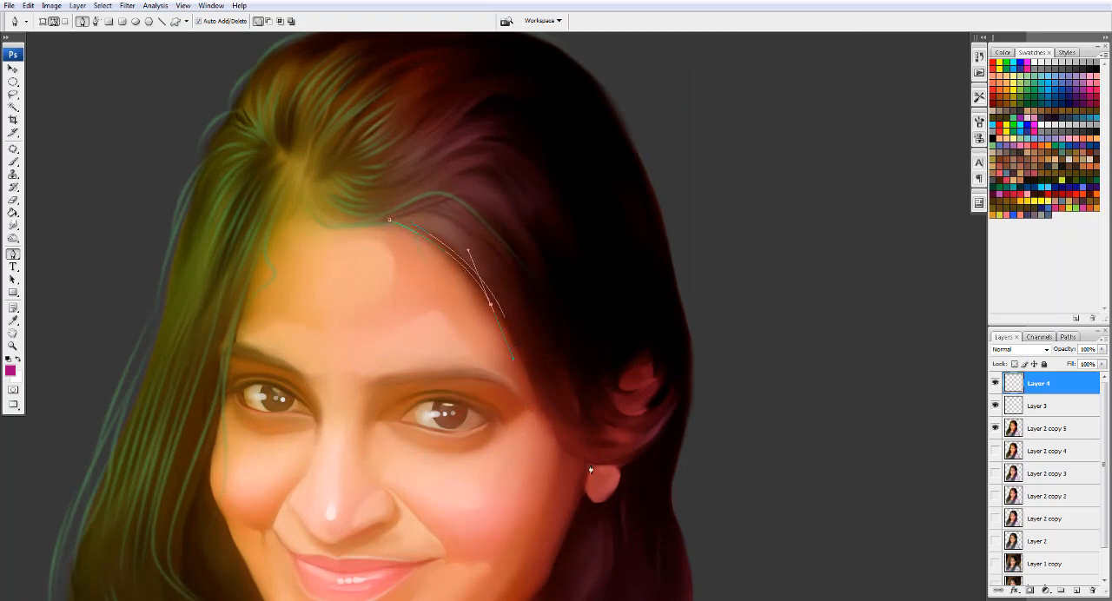
{"action": "left_click_drag", "start_coordinate": [591, 465], "coordinate": [659, 422]}
{"action": "mouse_move", "coordinate": [510, 318]}
{"action": "left_mouse_down"}
{"action": "mouse_move", "coordinate": [539, 389]}
{"action": "mouse_move", "coordinate": [533, 354]}
{"action": "mouse_move", "coordinate": [539, 376]}
{"action": "left_mouse_up"}
{"action": "left_click", "coordinate": [423, 222]}
{"action": "left_click", "coordinate": [431, 214]}
{"action": "left_click_drag", "start_coordinate": [525, 293], "coordinate": [539, 343]}
{"action": "left_click", "coordinate": [537, 399], "text": "ctrl"}
{"action": "left_click", "coordinate": [520, 357]}
{"action": "left_click_drag", "start_coordinate": [639, 445], "coordinate": [722, 382]}
{"action": "left_click", "coordinate": [722, 382], "text": "ctrl"}
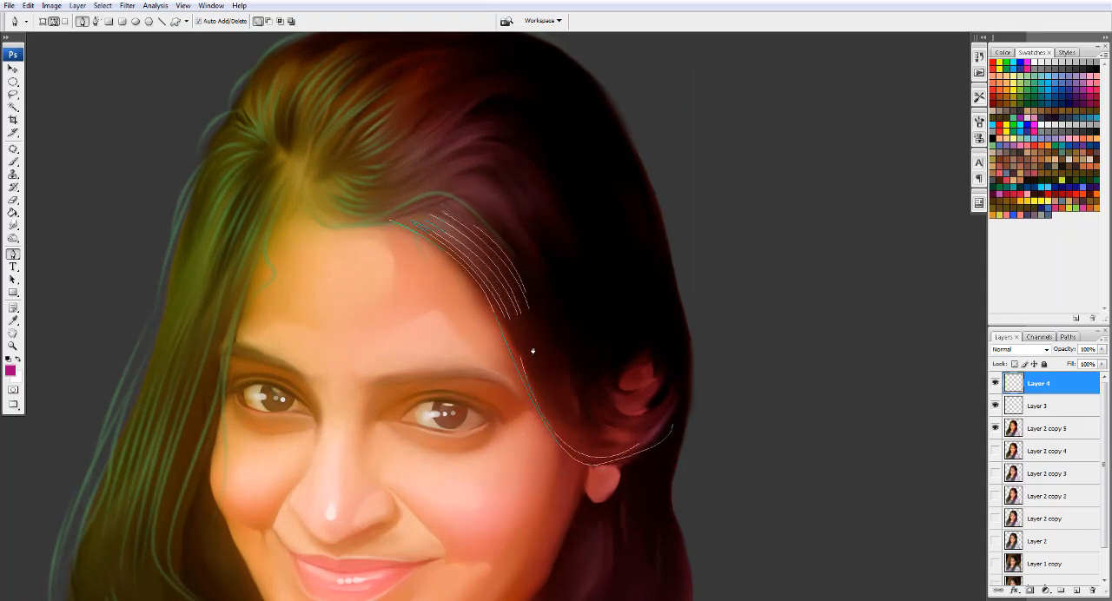
- Add curved strand paths inside the purple-tinted front lock, above the hairline strands
{"action": "left_click", "coordinate": [549, 318], "text": "ctrl"}
{"action": "left_click", "coordinate": [464, 181]}
{"action": "mouse_move", "coordinate": [523, 247]}
{"action": "left_mouse_down"}
{"action": "mouse_move", "coordinate": [550, 318]}
{"action": "mouse_move", "coordinate": [552, 307]}
{"action": "left_mouse_up"}
{"action": "left_click", "coordinate": [547, 312], "text": "ctrl"}
{"action": "left_click", "coordinate": [466, 175]}
{"action": "left_click", "coordinate": [552, 307], "text": "ctrl"}
- Draw arched strand paths across the purple-tinted wave above the front lock
{"action": "left_click", "coordinate": [416, 179]}
{"action": "left_click_drag", "start_coordinate": [465, 160], "coordinate": [493, 145]}
{"action": "left_click_drag", "start_coordinate": [549, 197], "coordinate": [561, 228]}
{"action": "left_click", "coordinate": [561, 228], "text": "ctrl"}
{"action": "left_click", "coordinate": [430, 168]}
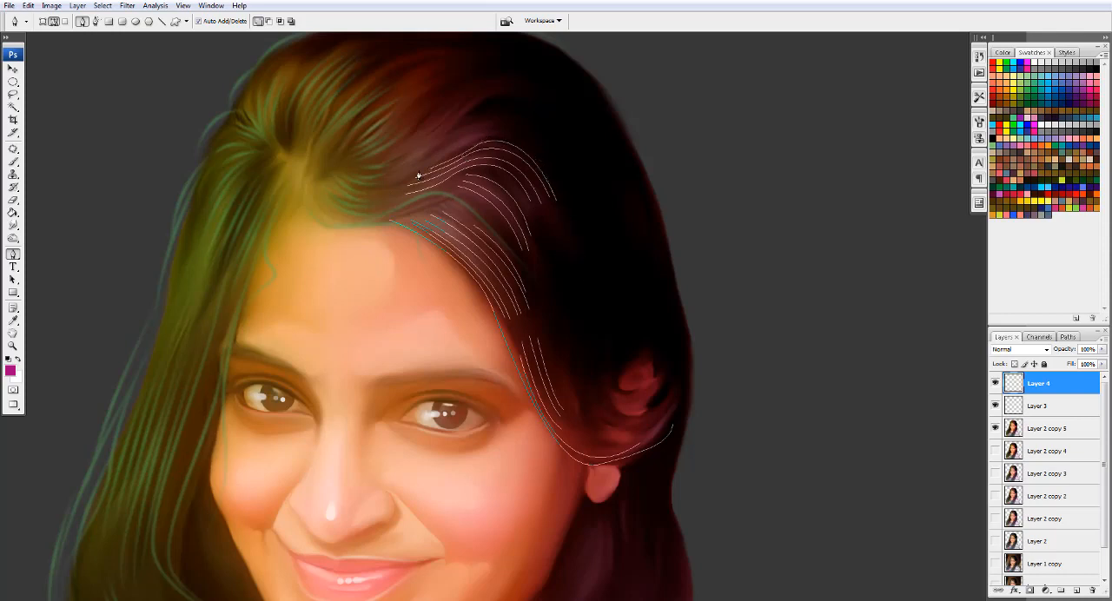
{"action": "left_click", "coordinate": [526, 139], "text": "ctrl"}
- Add short curved strand paths in the reddish hair near the top of the head
{"action": "left_click", "coordinate": [535, 98]}
{"action": "left_click_drag", "start_coordinate": [469, 104], "coordinate": [460, 118]}
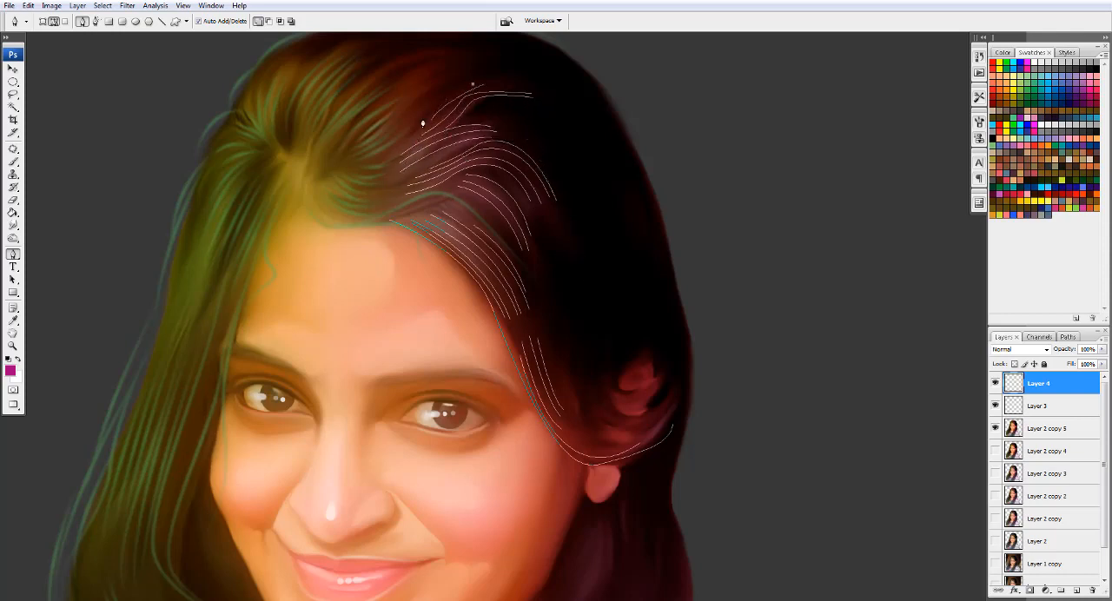
{"action": "left_click", "coordinate": [449, 62]}
{"action": "left_click_drag", "start_coordinate": [410, 94], "coordinate": [402, 111]}
{"action": "left_click", "coordinate": [431, 62]}
{"action": "left_click_drag", "start_coordinate": [405, 90], "coordinate": [398, 104]}
- Draw curved strand paths in the dark hair below the earlobe and along its outer edge
{"action": "left_click_drag", "start_coordinate": [584, 574], "coordinate": [546, 285]}
{"action": "left_click", "coordinate": [550, 240]}
{"action": "left_click_drag", "start_coordinate": [509, 324], "coordinate": [488, 345]}
{"action": "left_click", "coordinate": [556, 228]}
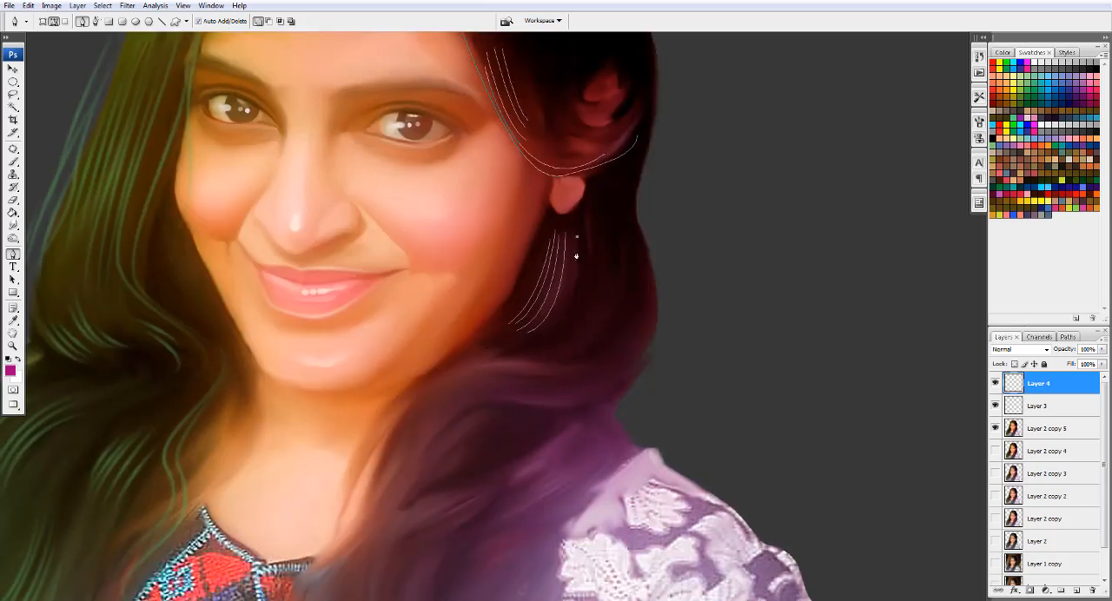
{"action": "left_click_drag", "start_coordinate": [622, 266], "coordinate": [602, 328]}
{"action": "left_click", "coordinate": [649, 311]}
{"action": "left_click", "coordinate": [633, 325]}
- Draw long strand paths sweeping across the purple-tinted curl above the shoulder
{"action": "left_click_drag", "start_coordinate": [598, 382], "coordinate": [565, 377]}
{"action": "left_click", "coordinate": [589, 362]}
{"action": "left_click_drag", "start_coordinate": [445, 380], "coordinate": [405, 452]}
{"action": "left_click", "coordinate": [571, 366]}
{"action": "left_click_drag", "start_coordinate": [528, 372], "coordinate": [613, 376]}
{"action": "left_click_drag", "start_coordinate": [620, 346], "coordinate": [625, 334]}
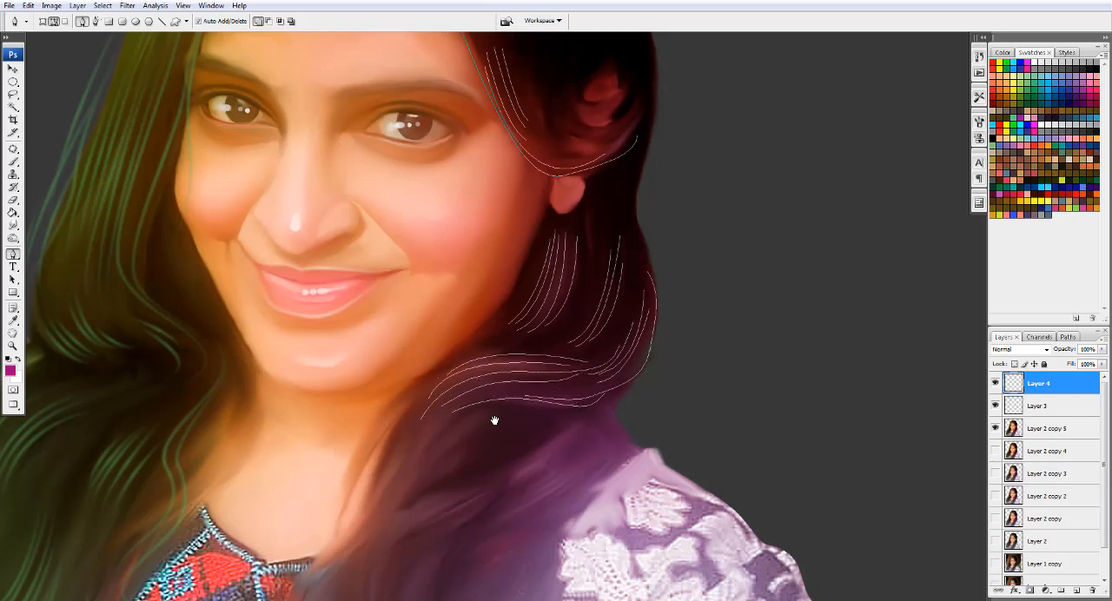
- Draw diagonal strand paths in the purple-tinted lock beneath the shoulder curl
{"action": "left_click_drag", "start_coordinate": [494, 420], "coordinate": [608, 244]}
{"action": "left_click", "coordinate": [576, 243]}
{"action": "left_click_drag", "start_coordinate": [511, 326], "coordinate": [574, 344]}
{"action": "left_click", "coordinate": [670, 270]}
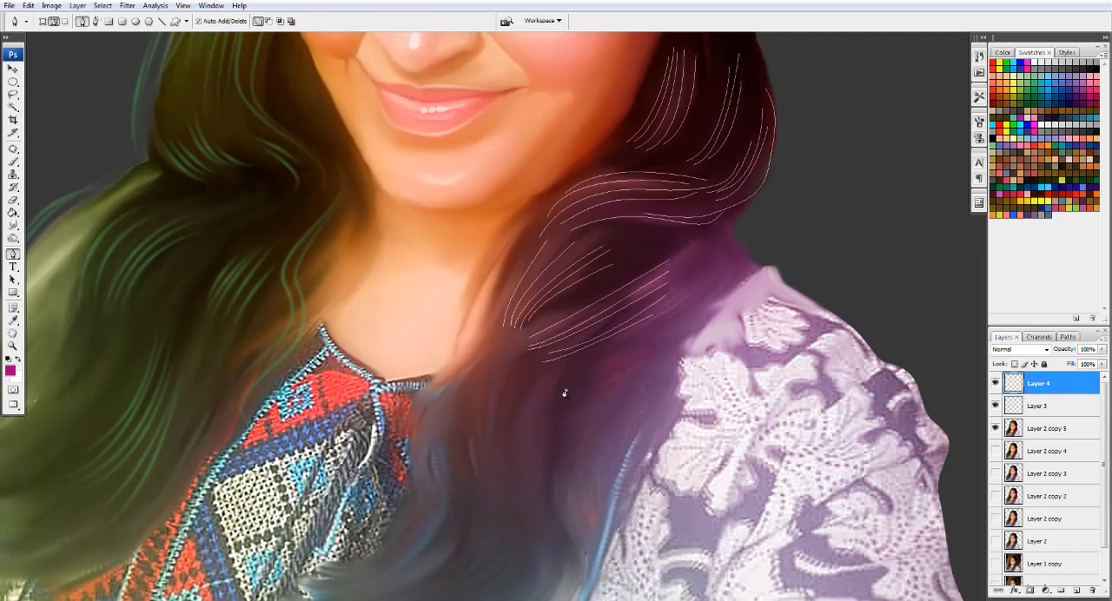
{"action": "left_click_drag", "start_coordinate": [509, 488], "coordinate": [551, 538]}
- Add curved strand paths in the lower lock over the chest and stroke all the paths in magenta
{"action": "left_click_drag", "start_coordinate": [462, 597], "coordinate": [521, 366]}
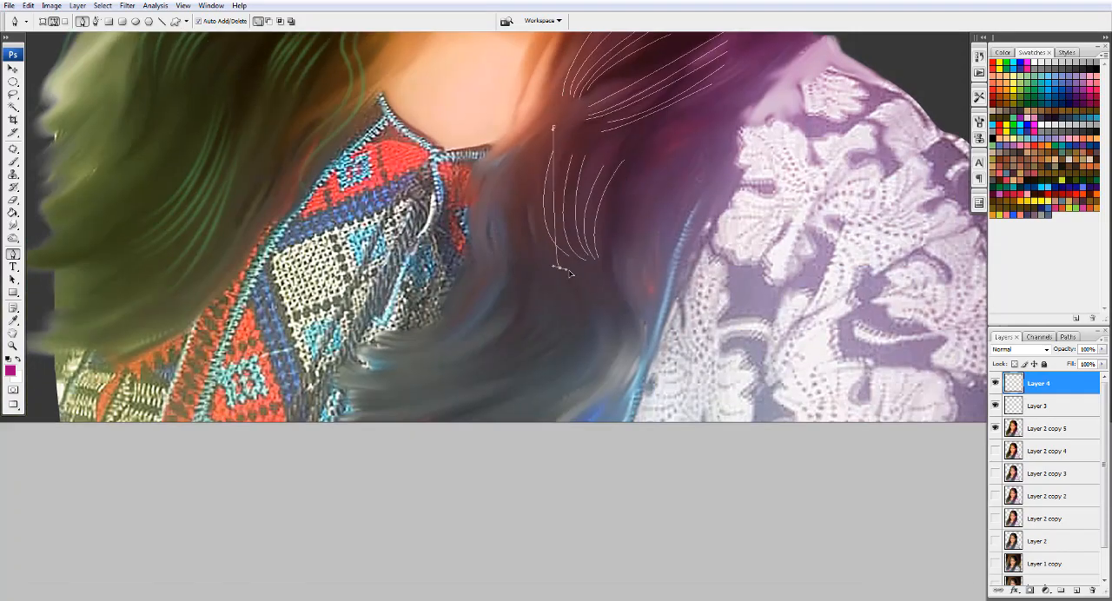
{"action": "left_click", "coordinate": [570, 133]}
{"action": "mouse_move", "coordinate": [569, 273]}
{"action": "left_mouse_down"}
{"action": "mouse_move", "coordinate": [617, 285]}
{"action": "mouse_move", "coordinate": [646, 313]}
{"action": "left_mouse_up"}
{"action": "left_click", "coordinate": [620, 222]}
{"action": "left_click_drag", "start_coordinate": [592, 385], "coordinate": [538, 404]}
{"action": "left_click", "coordinate": [633, 196]}
{"action": "left_click_drag", "start_coordinate": [635, 286], "coordinate": [655, 317]}
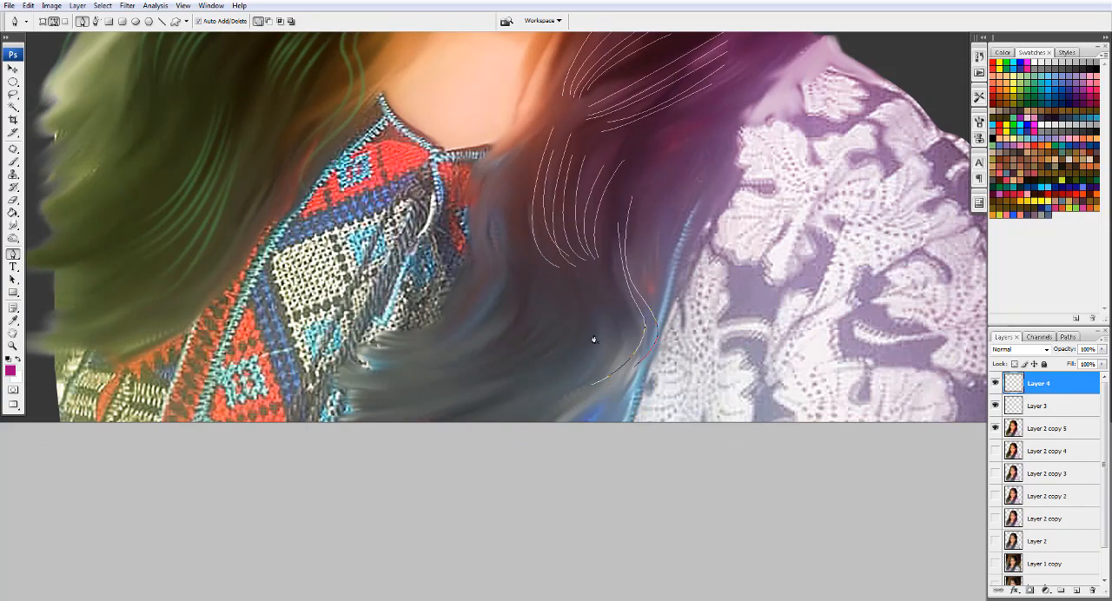
{"action": "key", "text": "ctrl+0"}
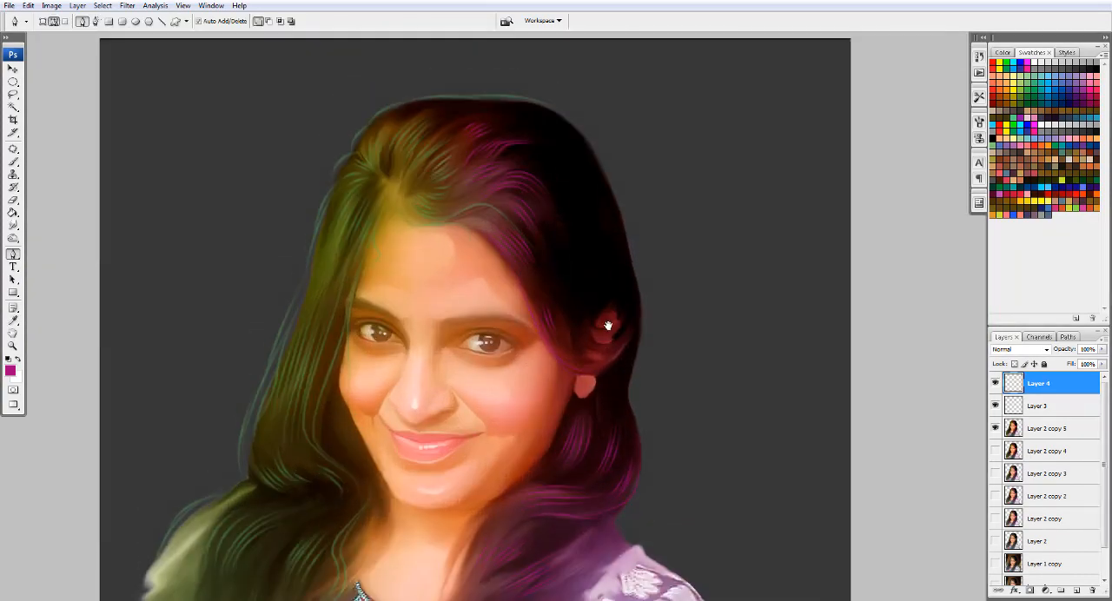
- Add a Gradient Overlay to Layer 4 and try several gradient presets on the strands
{"action": "double_click", "coordinate": [1089, 382]}
{"action": "left_click", "coordinate": [613, 364]}
{"action": "left_click", "coordinate": [717, 263]}
{"action": "left_click", "coordinate": [874, 281]}
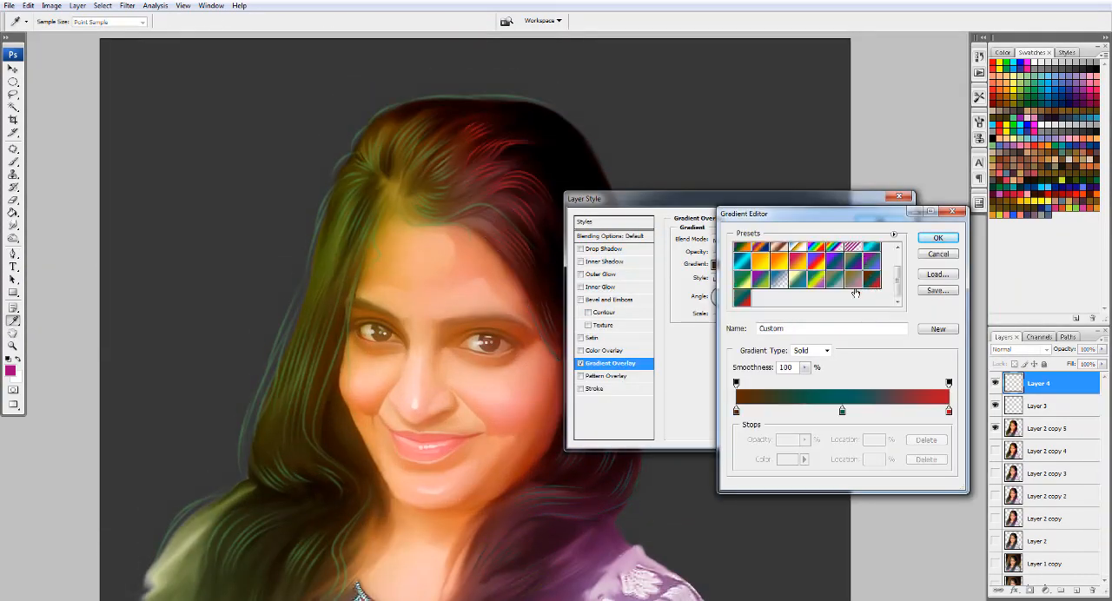
{"action": "left_click", "coordinate": [853, 280]}
{"action": "left_click", "coordinate": [835, 280]}
{"action": "left_click", "coordinate": [797, 280]}
{"action": "left_click", "coordinate": [761, 280]}
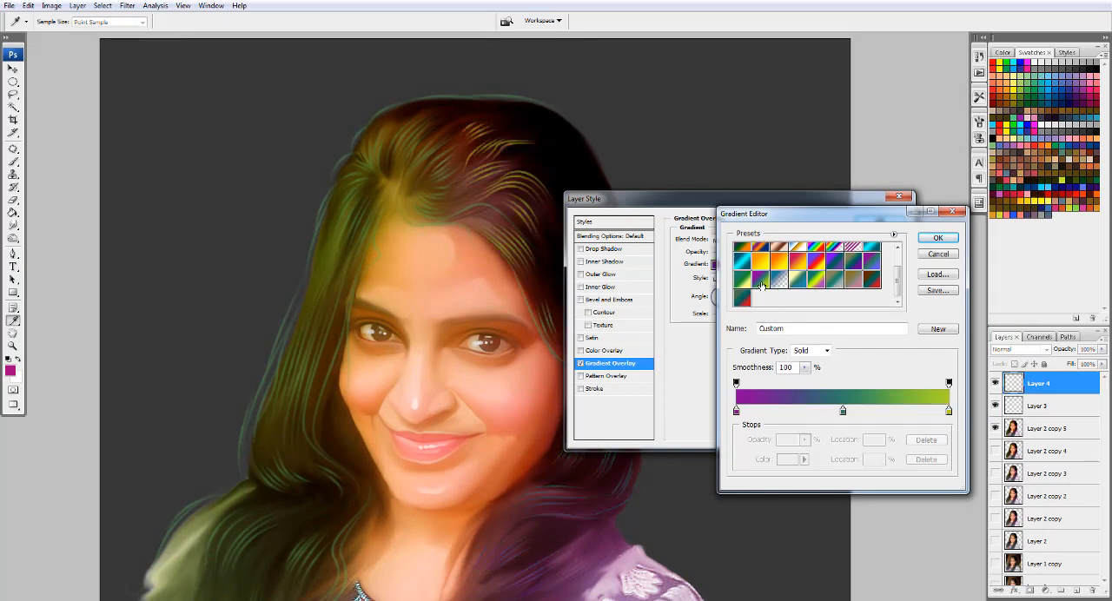
{"action": "left_click", "coordinate": [744, 282]}
{"action": "left_click", "coordinate": [780, 263]}
{"action": "left_click", "coordinate": [831, 265]}
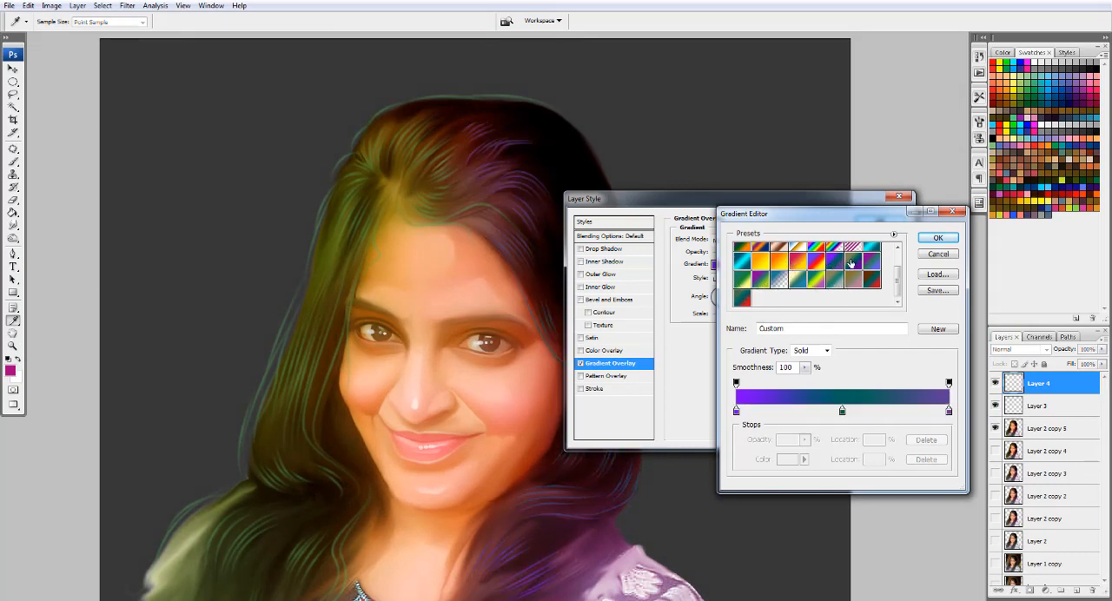
- Apply the purple, green and blue gradient preset as Layer 4's Gradient Overlay
{"action": "left_click", "coordinate": [852, 263]}
{"action": "left_click", "coordinate": [872, 265]}
{"action": "left_click", "coordinate": [871, 250]}
{"action": "left_click", "coordinate": [872, 279]}
{"action": "left_click", "coordinate": [873, 264]}
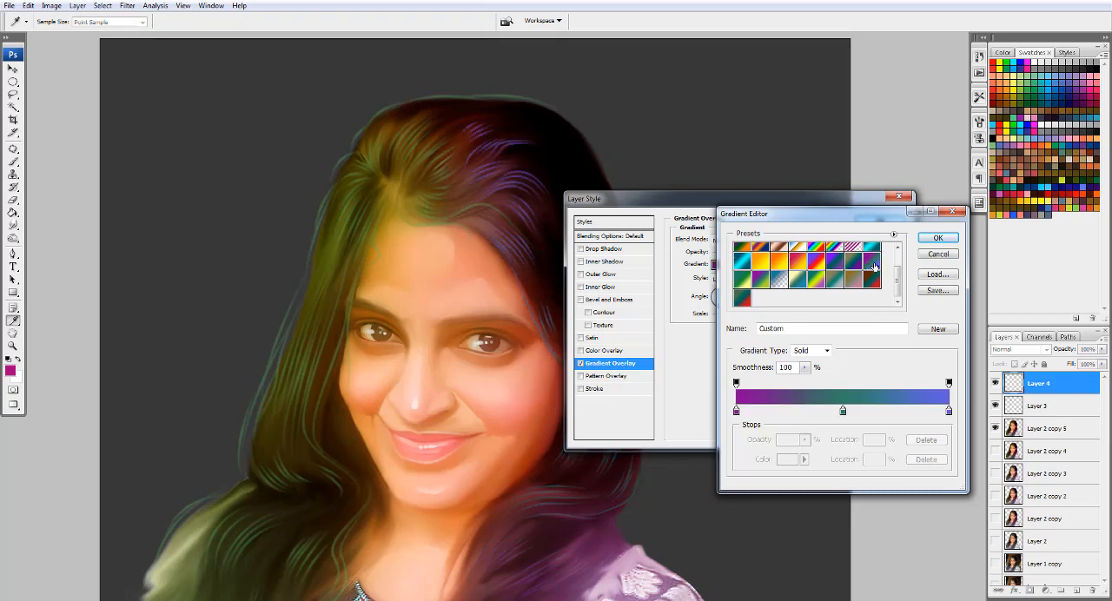
{"action": "left_click", "coordinate": [938, 238]}
{"action": "left_click", "coordinate": [882, 221]}
- Soften the gradient-coloured strands on Layer 4 with a Gaussian Blur
{"action": "scroll", "coordinate": [363, 245], "scroll_direction": "down", "scroll_amount": 2}
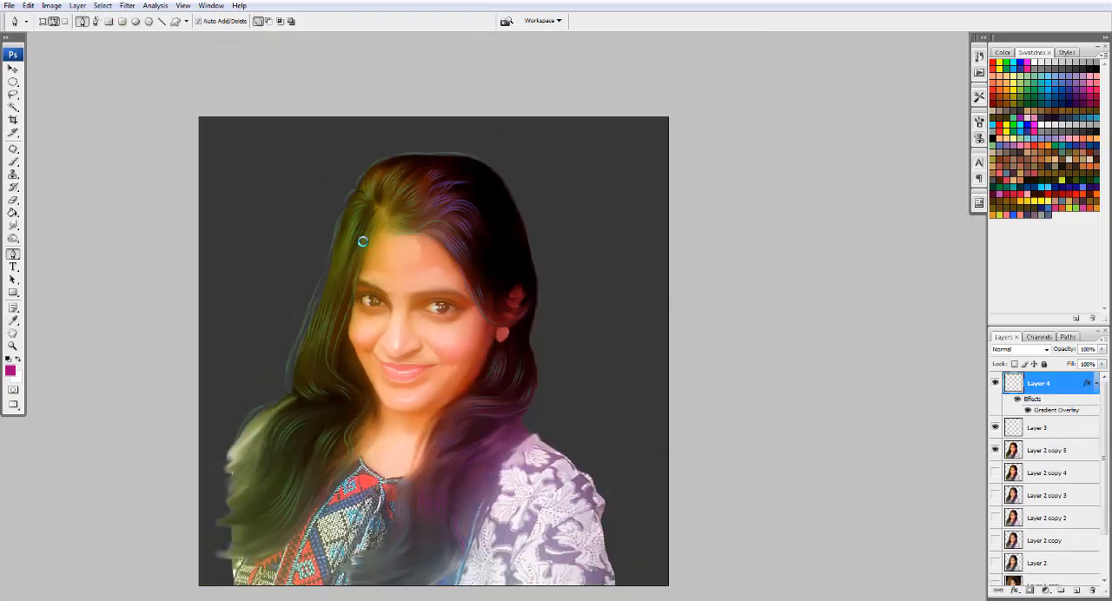
{"action": "key", "text": "ctrl+plus"}
{"action": "left_click", "coordinate": [127, 6]}
{"action": "mouse_move", "coordinate": [165, 123]}
{"action": "left_click", "coordinate": [283, 168]}
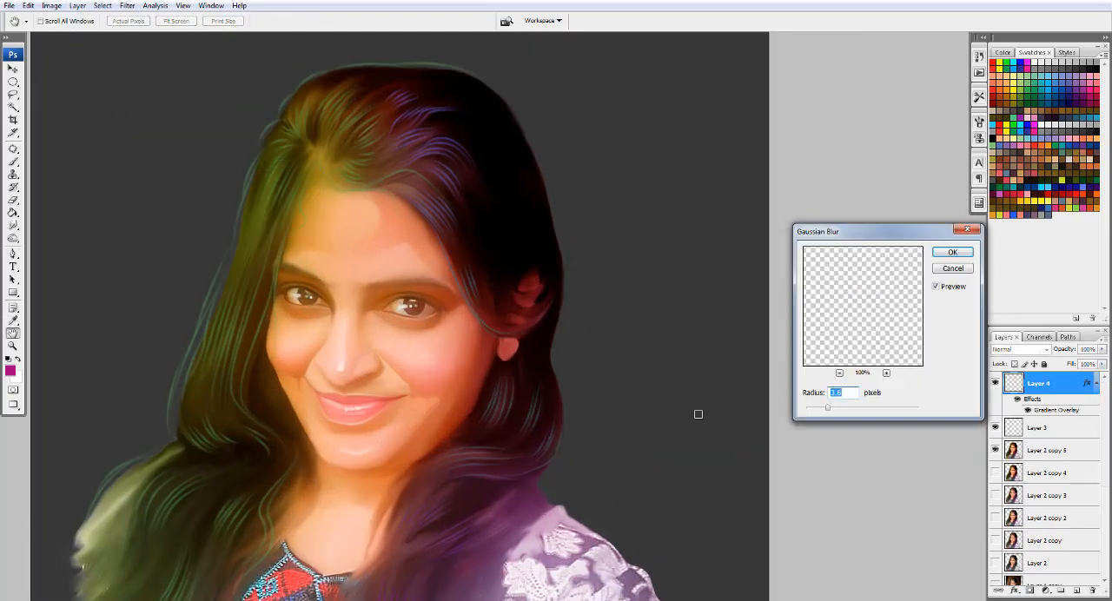
{"action": "left_click", "coordinate": [950, 254]}
- Create a new layer directly above Layer 2 copy 5 and set the foreground colour to black (000000)
{"action": "key", "text": "p"}
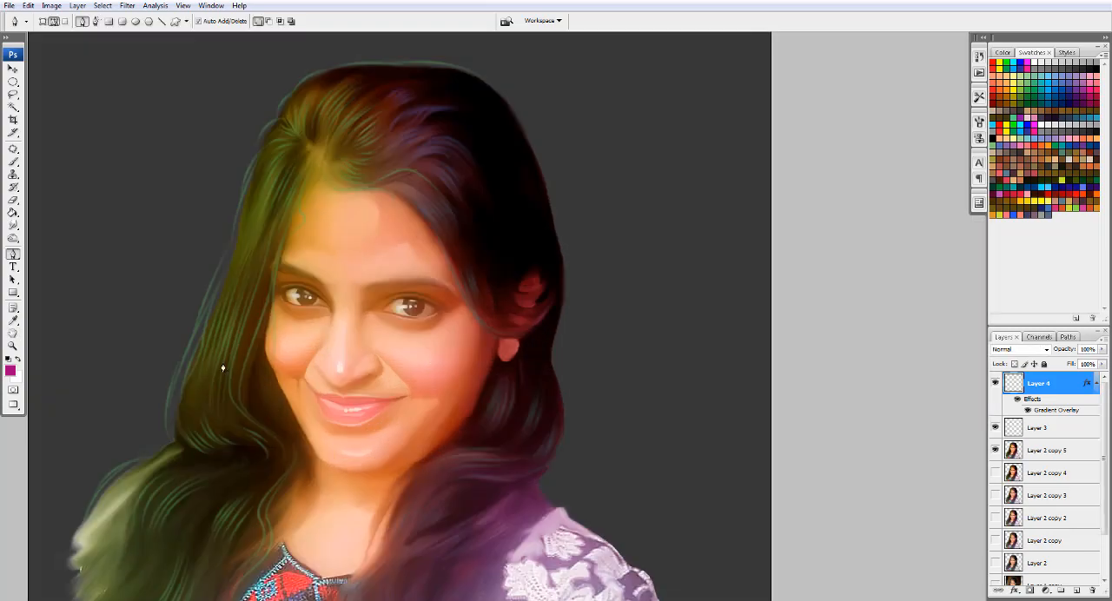
{"action": "key", "text": "alt+bracketleft"}
{"action": "key", "text": "alt+bracketleft"}
{"action": "key", "text": "ctrl+shift+alt+n"}
{"action": "key", "text": "i"}
{"action": "left_click", "coordinate": [10, 371]}
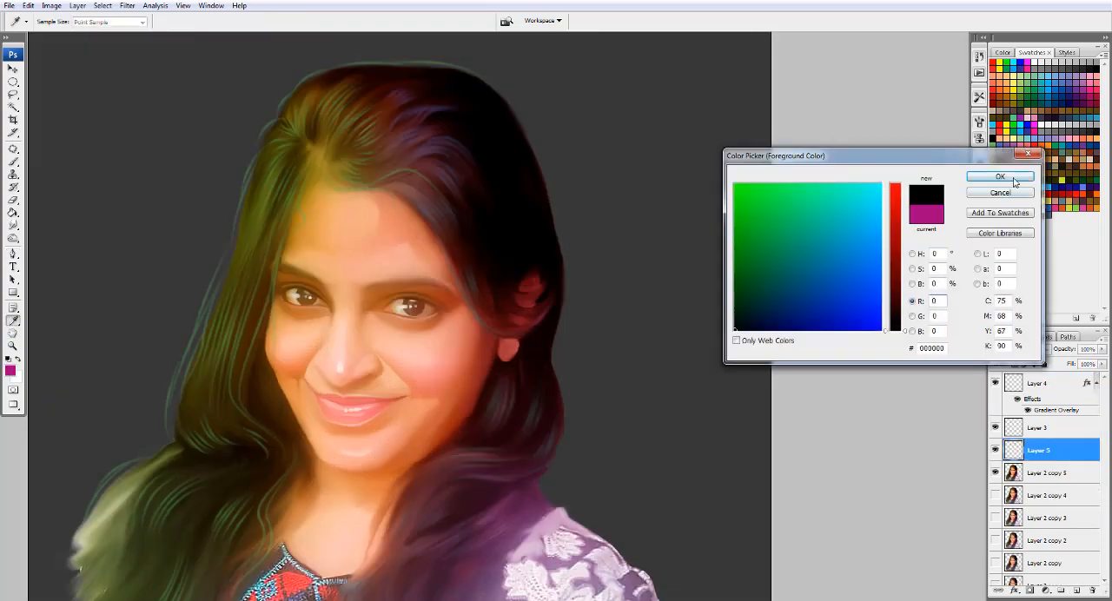
{"action": "left_click", "coordinate": [1015, 182]}
- Draw a curved outline strand path over the crown of the head
{"action": "key", "text": "p"}
{"action": "left_click_drag", "start_coordinate": [293, 118], "coordinate": [355, 223]}
{"action": "scroll", "coordinate": [355, 227], "scroll_direction": "up", "scroll_amount": 1}
{"action": "left_click", "coordinate": [339, 218]}
{"action": "left_click_drag", "start_coordinate": [398, 159], "coordinate": [447, 137]}
{"action": "left_click_drag", "start_coordinate": [546, 147], "coordinate": [610, 168]}
{"action": "key", "text": "Escape"}
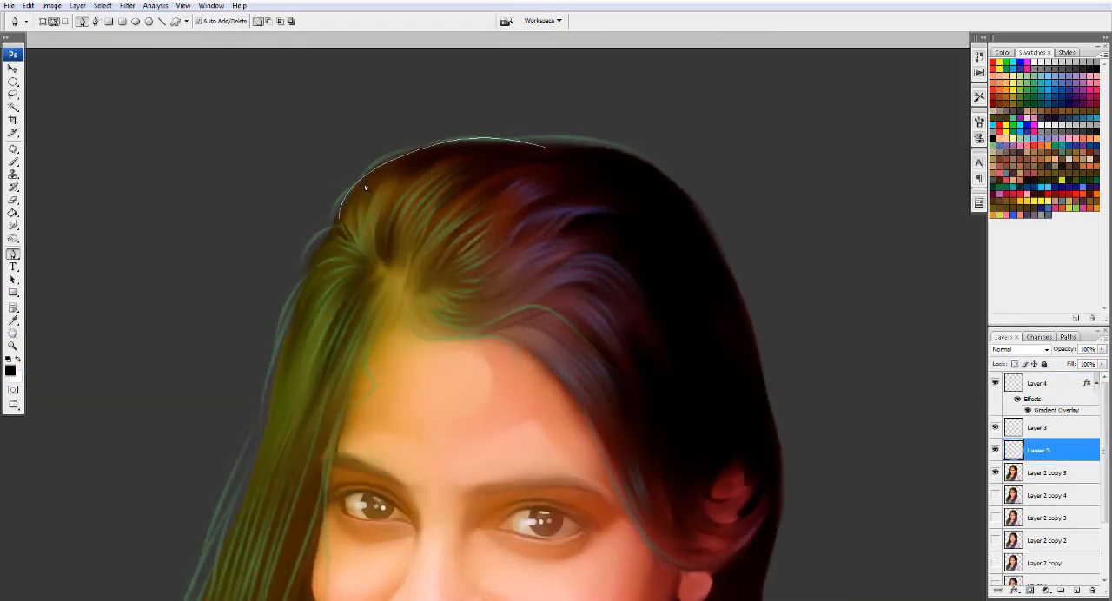
- Draw outline strand paths from the crown down the dark outer edge of the hair, past the ear toward the shoulder
{"action": "left_click", "coordinate": [544, 147]}
{"action": "mouse_move", "coordinate": [687, 192]}
{"action": "left_mouse_down"}
{"action": "mouse_move", "coordinate": [745, 270]}
{"action": "mouse_move", "coordinate": [787, 381]}
{"action": "mouse_move", "coordinate": [778, 498]}
{"action": "left_mouse_up"}
{"action": "key", "text": "Escape"}
{"action": "left_click", "coordinate": [700, 214]}
{"action": "key", "text": "Escape"}
{"action": "left_click_drag", "start_coordinate": [711, 425], "coordinate": [674, 239]}
{"action": "left_click", "coordinate": [716, 139]}
{"action": "left_click", "coordinate": [718, 158]}
{"action": "left_click_drag", "start_coordinate": [727, 406], "coordinate": [670, 469]}
{"action": "left_click_drag", "start_coordinate": [751, 553], "coordinate": [717, 587]}
{"action": "key", "text": "Escape"}
- Draw a long strand path curving from the ear, under it and up to the temple hairline
{"action": "left_click_drag", "start_coordinate": [740, 260], "coordinate": [744, 129]}
{"action": "left_click", "coordinate": [735, 151]}
{"action": "left_click_drag", "start_coordinate": [632, 226], "coordinate": [553, 166]}
{"action": "left_click_drag", "start_coordinate": [557, 74], "coordinate": [537, 75]}
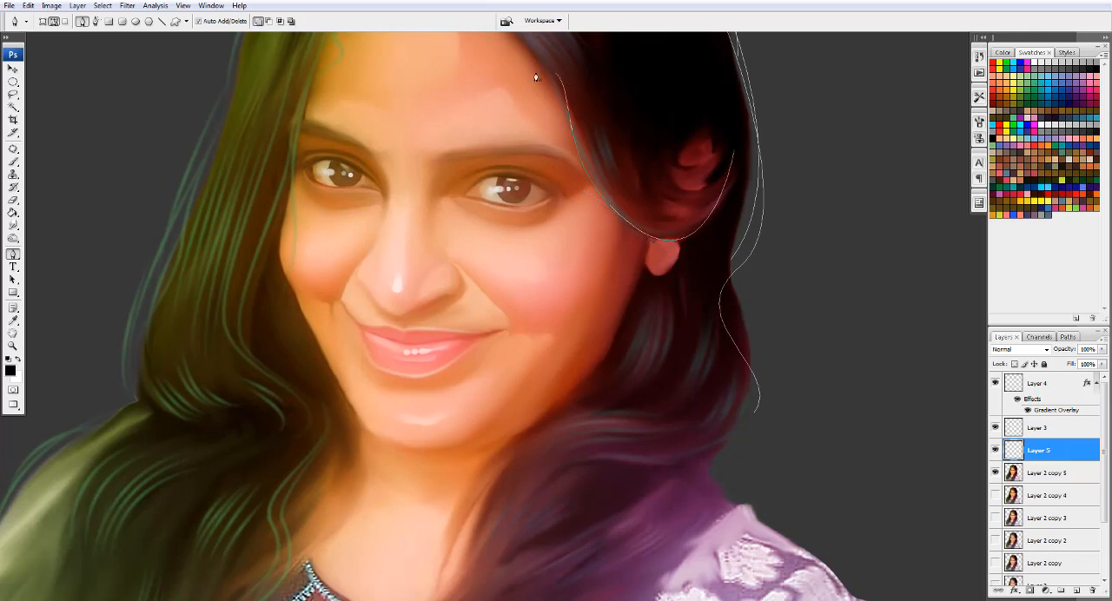
- Add short curved strand paths beneath the ear and in the dark hair beside the temple
{"action": "left_click_drag", "start_coordinate": [565, 174], "coordinate": [571, 330]}
{"action": "left_click", "coordinate": [641, 366]}
{"action": "left_click", "coordinate": [648, 344]}
{"action": "left_click_drag", "start_coordinate": [709, 372], "coordinate": [767, 299]}
{"action": "left_click", "coordinate": [648, 337]}
{"action": "key", "text": "Escape"}
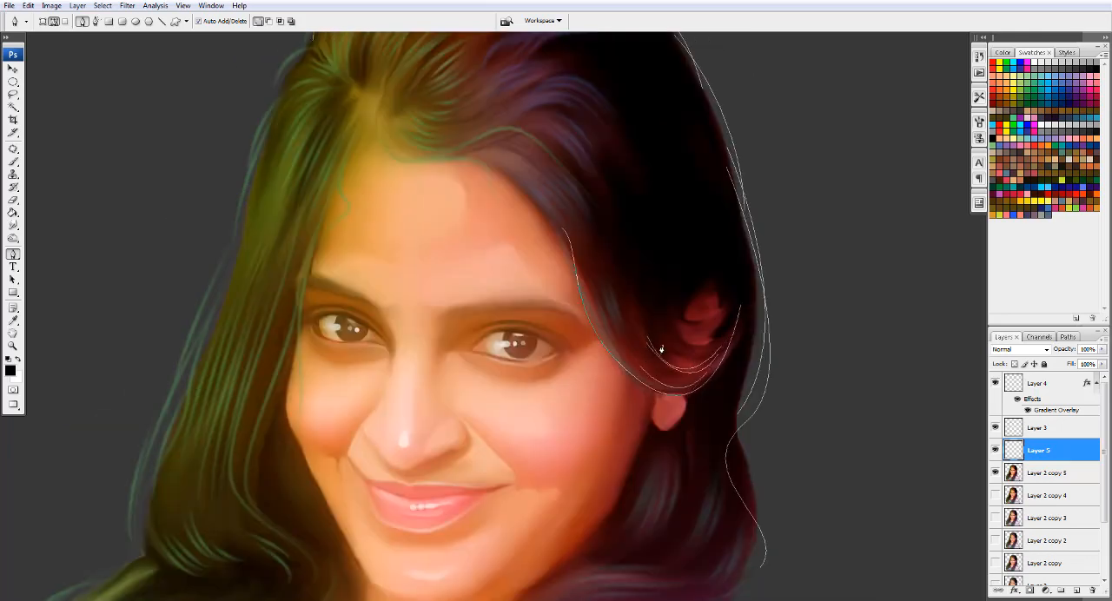
{"action": "left_click", "coordinate": [617, 264]}
{"action": "left_click_drag", "start_coordinate": [641, 310], "coordinate": [658, 332]}
{"action": "key", "text": "Escape"}
- Draw loose strand paths from the forehead hairline past the temple and across the cheek near the ear
{"action": "left_click_drag", "start_coordinate": [401, 147], "coordinate": [448, 257]}
{"action": "left_click", "coordinate": [695, 480]}
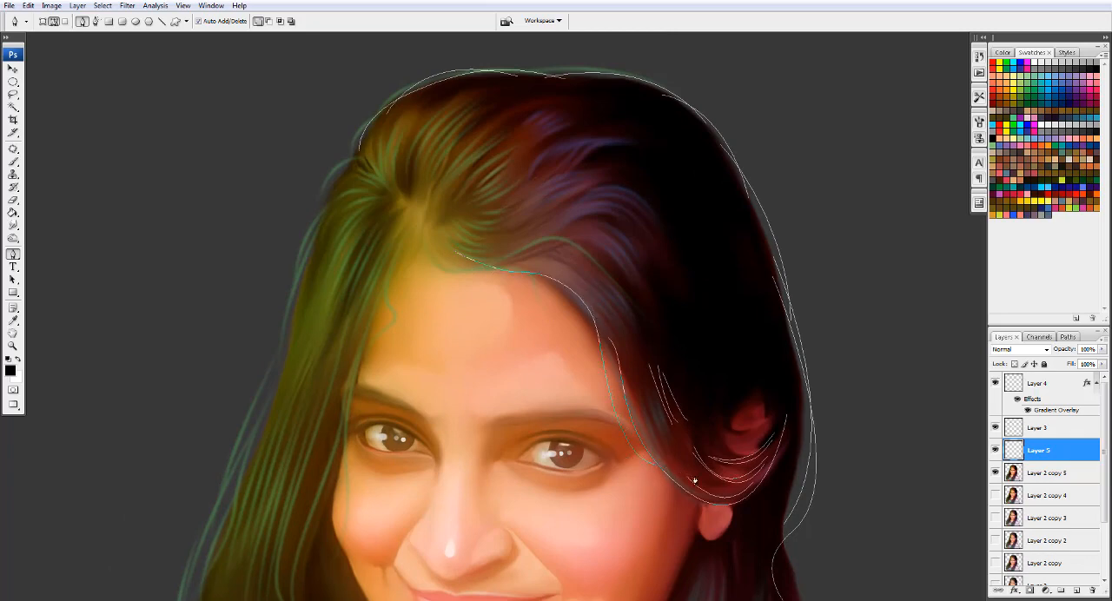
{"action": "left_click_drag", "start_coordinate": [594, 341], "coordinate": [604, 386]}
{"action": "left_click_drag", "start_coordinate": [674, 483], "coordinate": [694, 478]}
{"action": "key", "text": "Escape"}
{"action": "left_click", "coordinate": [570, 295]}
{"action": "left_click_drag", "start_coordinate": [614, 433], "coordinate": [635, 566]}
{"action": "left_click_drag", "start_coordinate": [718, 470], "coordinate": [726, 434]}
- Draw strand paths from the parting down the face edge beside the green-tinted hair, past the cheek
{"action": "key", "text": "ctrl+minus"}
{"action": "left_click_drag", "start_coordinate": [415, 255], "coordinate": [503, 127]}
{"action": "left_click", "coordinate": [506, 135]}
{"action": "left_click_drag", "start_coordinate": [455, 254], "coordinate": [453, 286]}
{"action": "left_click_drag", "start_coordinate": [428, 351], "coordinate": [427, 389]}
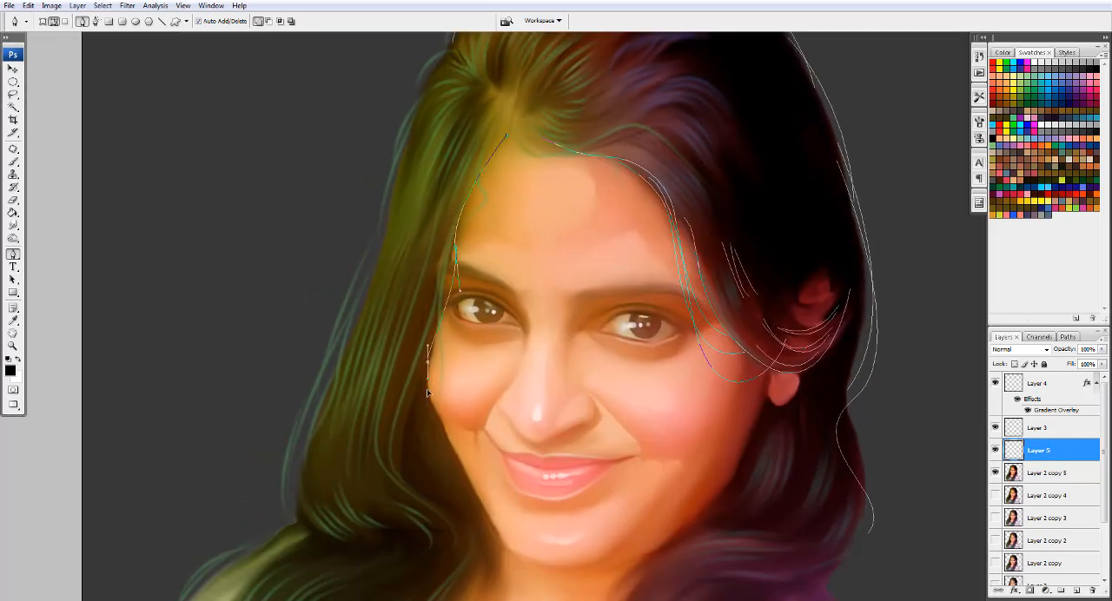
{"action": "left_click", "coordinate": [416, 483]}
{"action": "left_click", "coordinate": [445, 516]}
{"action": "key", "text": "Escape"}
{"action": "left_click", "coordinate": [484, 159]}
{"action": "left_click_drag", "start_coordinate": [449, 233], "coordinate": [455, 265]}
{"action": "left_click_drag", "start_coordinate": [427, 358], "coordinate": [417, 391]}
{"action": "left_click", "coordinate": [423, 412]}
- Draw strand paths down the outer edge of the green-tinted hair
{"action": "mouse_move", "coordinate": [822, 117]}
{"action": "left_mouse_down"}
{"action": "mouse_move", "coordinate": [618, 243]}
{"action": "mouse_move", "coordinate": [918, 232]}
{"action": "left_mouse_up"}
{"action": "left_click", "coordinate": [547, 156]}
{"action": "mouse_move", "coordinate": [499, 263]}
{"action": "left_mouse_down"}
{"action": "mouse_move", "coordinate": [495, 333]}
{"action": "mouse_move", "coordinate": [475, 388]}
{"action": "left_mouse_up"}
{"action": "key", "text": "Escape"}
{"action": "left_click", "coordinate": [495, 285]}
{"action": "left_click_drag", "start_coordinate": [436, 488], "coordinate": [429, 513]}
- Continue the outline strand paths along the green-tinted outer edge and over the shoulder hair below it
{"action": "left_click_drag", "start_coordinate": [427, 509], "coordinate": [475, 311]}
{"action": "left_click", "coordinate": [517, 191]}
{"action": "left_click_drag", "start_coordinate": [447, 381], "coordinate": [461, 418]}
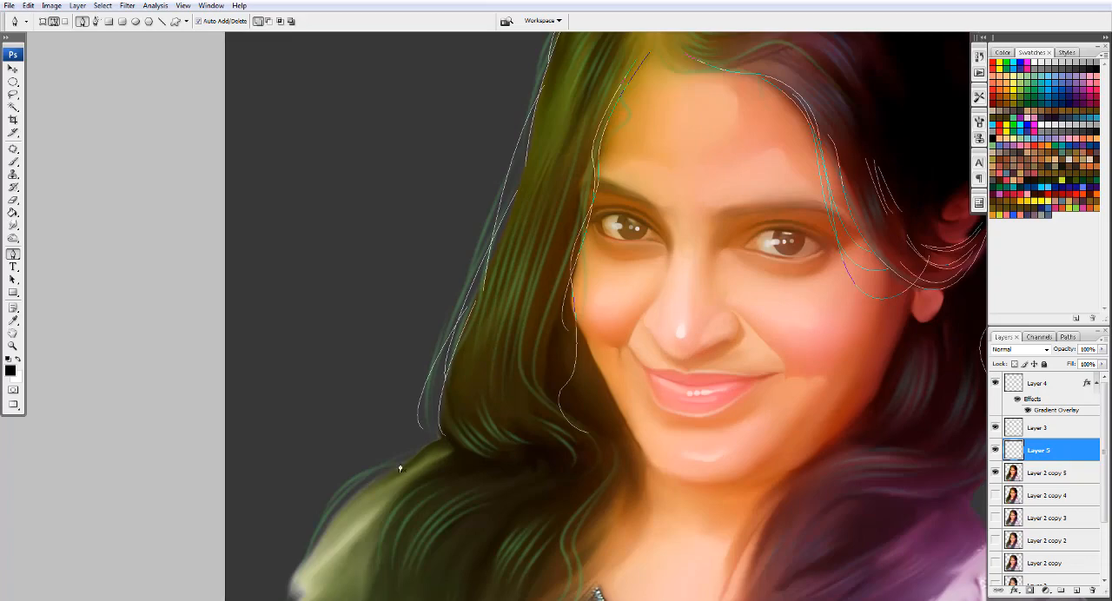
{"action": "left_click_drag", "start_coordinate": [337, 533], "coordinate": [338, 505]}
{"action": "left_click_drag", "start_coordinate": [296, 529], "coordinate": [275, 556]}
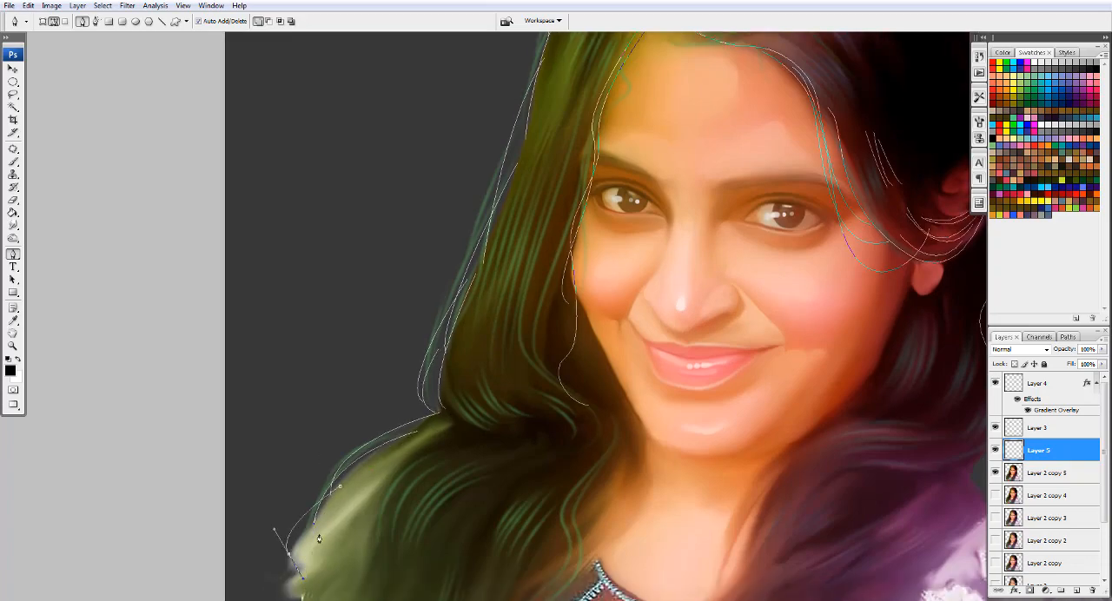
- Add short flyaway strand paths outside the green-tinted outer edge and around the crown
{"action": "mouse_move", "coordinate": [887, 52]}
{"action": "left_mouse_down"}
{"action": "mouse_move", "coordinate": [646, 402]}
{"action": "mouse_move", "coordinate": [826, 113]}
{"action": "left_mouse_up"}
{"action": "left_click", "coordinate": [376, 355]}
{"action": "left_click_drag", "start_coordinate": [406, 325], "coordinate": [446, 259]}
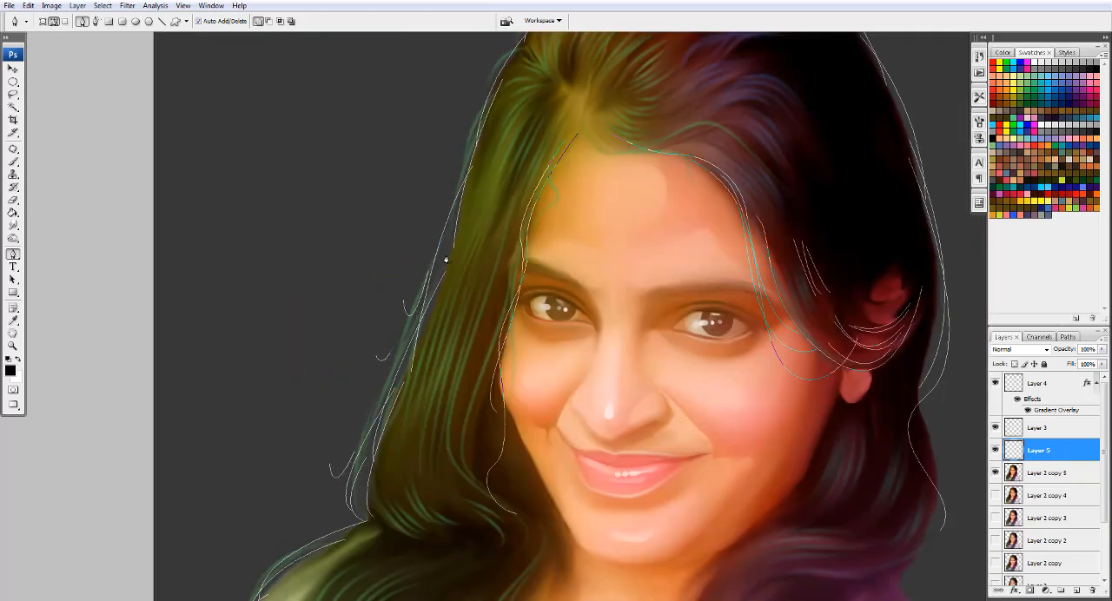
{"action": "left_click_drag", "start_coordinate": [424, 219], "coordinate": [442, 437]}
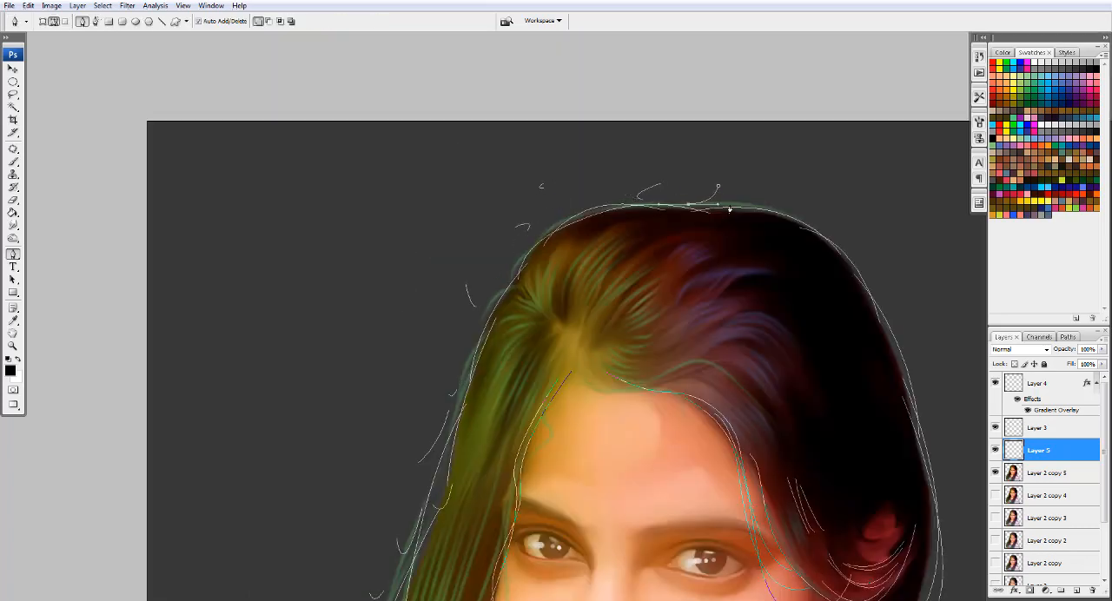
{"action": "left_click_drag", "start_coordinate": [902, 365], "coordinate": [865, 296]}
- Draw strand paths around the outer curl above the lace shoulder and across the purple-tinted lock
{"action": "left_click_drag", "start_coordinate": [955, 501], "coordinate": [822, 294]}
{"action": "left_click_drag", "start_coordinate": [811, 500], "coordinate": [785, 339]}
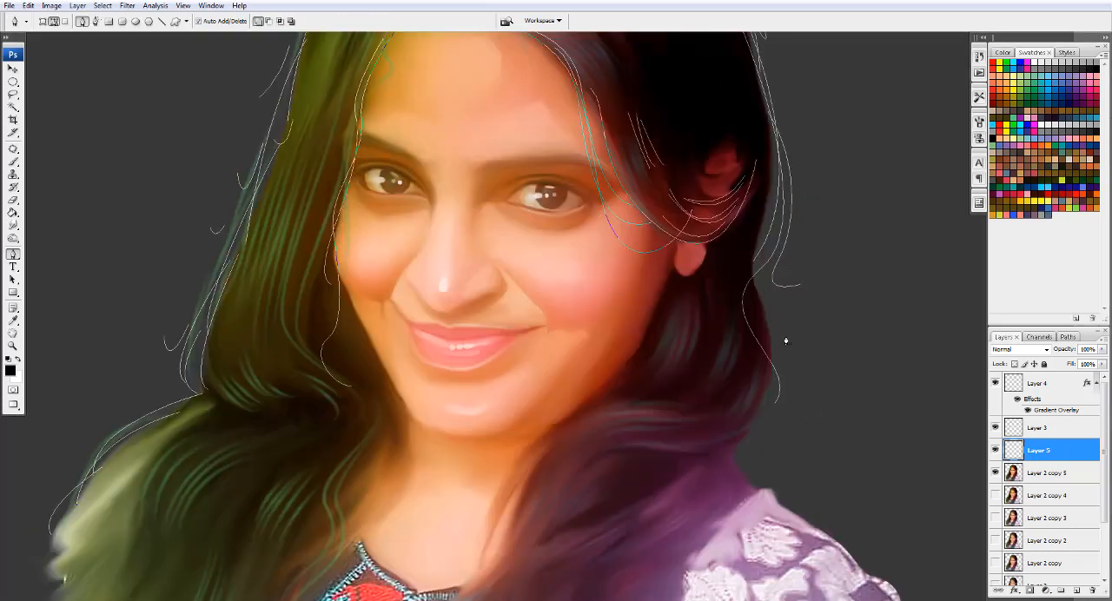
{"action": "left_click_drag", "start_coordinate": [761, 424], "coordinate": [706, 466]}
{"action": "left_click_drag", "start_coordinate": [570, 524], "coordinate": [553, 559]}
{"action": "left_click", "coordinate": [732, 472]}
{"action": "left_click_drag", "start_coordinate": [756, 487], "coordinate": [717, 499]}
- Draw wavy strand paths from the purple-tinted hair beside the neck down over the neckline and chest
{"action": "left_click_drag", "start_coordinate": [597, 410], "coordinate": [631, 218]}
{"action": "left_click", "coordinate": [631, 217]}
{"action": "left_click_drag", "start_coordinate": [541, 317], "coordinate": [543, 349]}
{"action": "left_click_drag", "start_coordinate": [483, 403], "coordinate": [470, 410]}
{"action": "left_click_drag", "start_coordinate": [489, 460], "coordinate": [502, 476]}
{"action": "left_click_drag", "start_coordinate": [481, 429], "coordinate": [492, 446]}
{"action": "left_click_drag", "start_coordinate": [499, 494], "coordinate": [447, 518]}
{"action": "left_click", "coordinate": [513, 470], "text": "ctrl"}
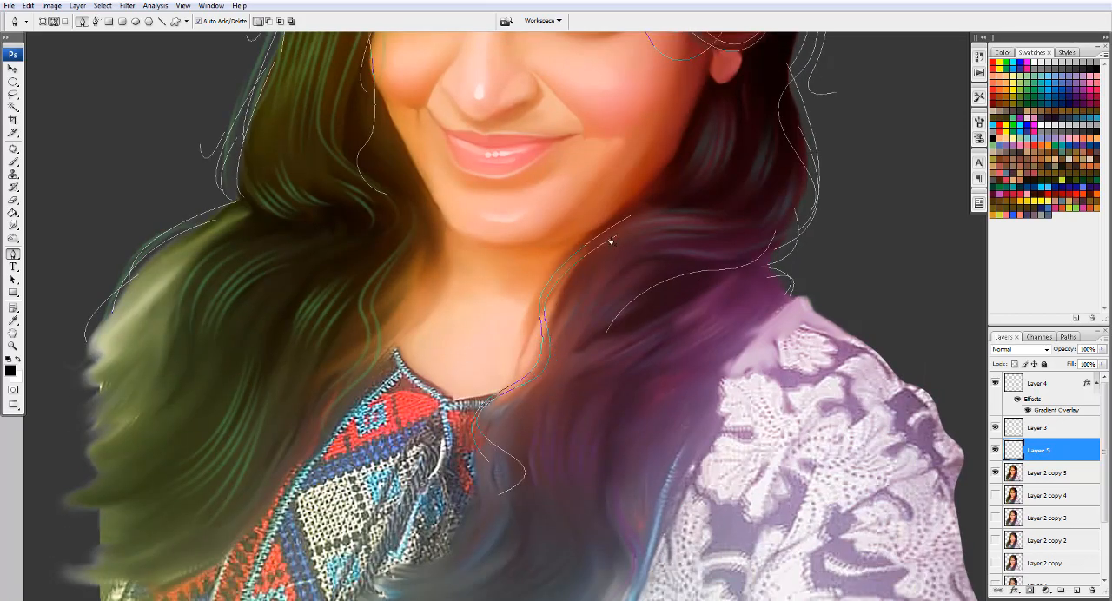
- Add wavy strand paths where the green-tinted hair meets the neck and neckline
{"action": "left_click_drag", "start_coordinate": [381, 340], "coordinate": [374, 381]}
{"action": "left_click", "coordinate": [399, 297], "text": "ctrl"}
{"action": "left_click", "coordinate": [424, 193]}
{"action": "left_click_drag", "start_coordinate": [412, 259], "coordinate": [377, 300]}
{"action": "left_click_drag", "start_coordinate": [369, 412], "coordinate": [341, 474]}
- Stroke all the outline strand paths in black on Layer 5 and remove the paths
{"action": "mouse_move", "coordinate": [534, 55]}
{"action": "left_mouse_down"}
{"action": "mouse_move", "coordinate": [501, 261]}
{"action": "mouse_move", "coordinate": [340, 544]}
{"action": "mouse_move", "coordinate": [373, 391]}
{"action": "left_mouse_up"}
{"action": "key", "text": "ctrl+minus"}
{"action": "right_click", "coordinate": [606, 304]}
{"action": "left_click", "coordinate": [632, 389]}
{"action": "key", "text": "Return"}
{"action": "key", "text": "Return"}
{"action": "key", "text": "ctrl+plus"}
{"action": "key", "text": "ctrl+plus"}
{"action": "key", "text": "ctrl+minus"}
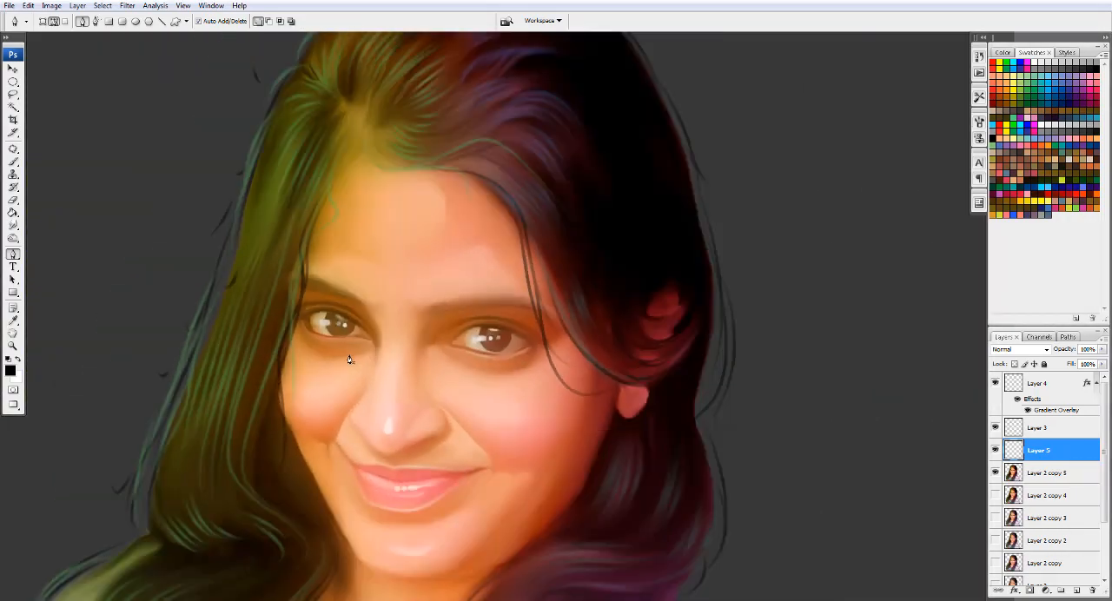
- Erase the strand strokes along the green-tinted hair's face edge on Layer 3 with a 100 px eraser
{"action": "left_click", "coordinate": [996, 429]}
{"action": "left_click", "coordinate": [996, 428]}
{"action": "key", "text": "e"}
{"action": "left_click", "coordinate": [1036, 430]}
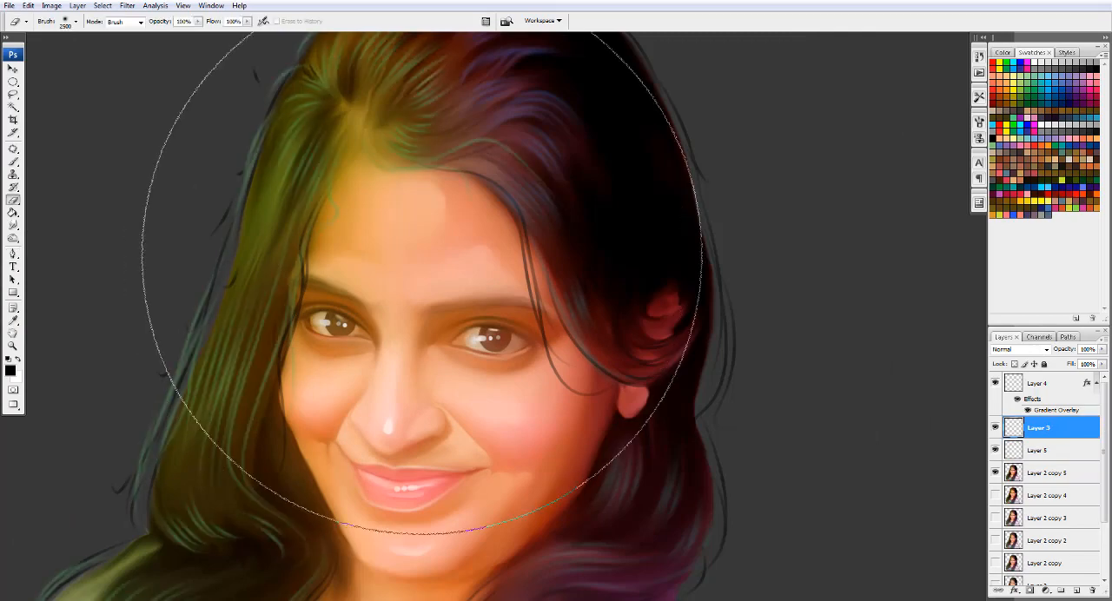
{"action": "key", "text": "bracketleft"}
{"action": "key", "text": "bracketleft"}
{"action": "key", "text": "bracketleft"}
{"action": "key", "text": "bracketleft"}
{"action": "key", "text": "bracketleft"}
{"action": "key", "text": "bracketleft"}
{"action": "key", "text": "bracketleft"}
{"action": "key", "text": "bracketleft"}
{"action": "key", "text": "bracketleft"}
{"action": "key", "text": "bracketleft"}
{"action": "key", "text": "bracketleft"}
{"action": "key", "text": "bracketleft"}
{"action": "key", "text": "bracketleft"}
{"action": "key", "text": "bracketleft"}
{"action": "key", "text": "bracketleft"}
{"action": "key", "text": "bracketleft"}
{"action": "key", "text": "bracketleft"}
{"action": "key", "text": "bracketleft"}
{"action": "key", "text": "bracketleft"}
{"action": "key", "text": "bracketleft"}
{"action": "key", "text": "bracketright"}
{"action": "key", "text": "bracketright"}
{"action": "key", "text": "bracketright"}
{"action": "key", "text": "bracketright"}
{"action": "left_click_drag", "start_coordinate": [306, 227], "coordinate": [286, 436]}
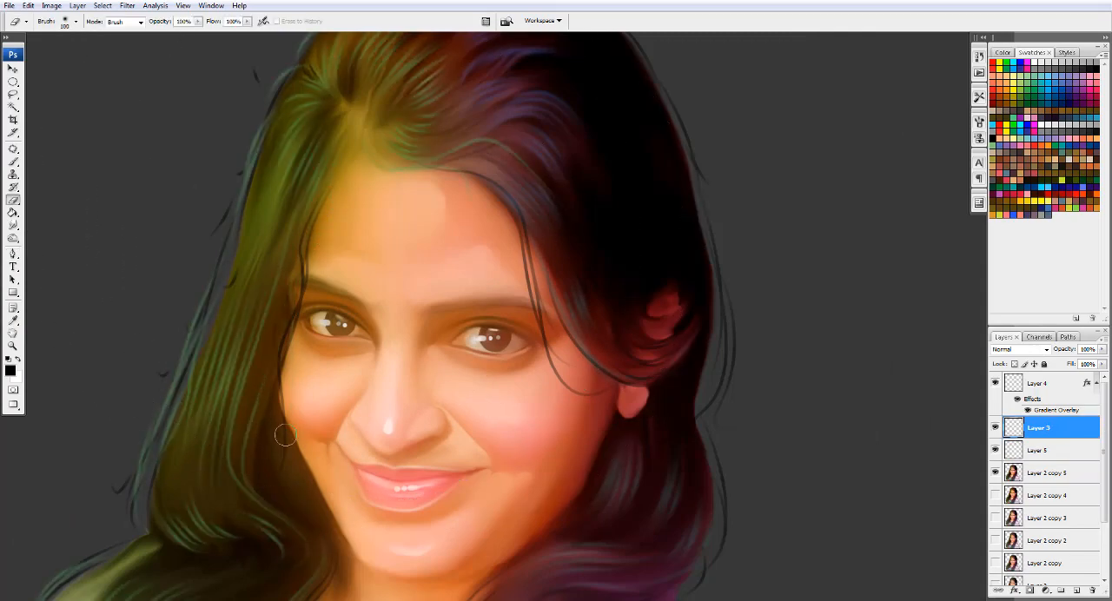
- Erase the stray Layer 3 strands outside the green-tinted hair and above the crown, enlarging the eraser to 175 px
{"action": "mouse_move", "coordinate": [260, 121]}
{"action": "left_mouse_down"}
{"action": "mouse_move", "coordinate": [131, 490]}
{"action": "mouse_move", "coordinate": [266, 255]}
{"action": "left_mouse_up"}
{"action": "key", "text": "bracketright"}
{"action": "key", "text": "bracketright"}
{"action": "left_click_drag", "start_coordinate": [219, 339], "coordinate": [171, 392]}
{"action": "left_click_drag", "start_coordinate": [486, 122], "coordinate": [445, 548]}
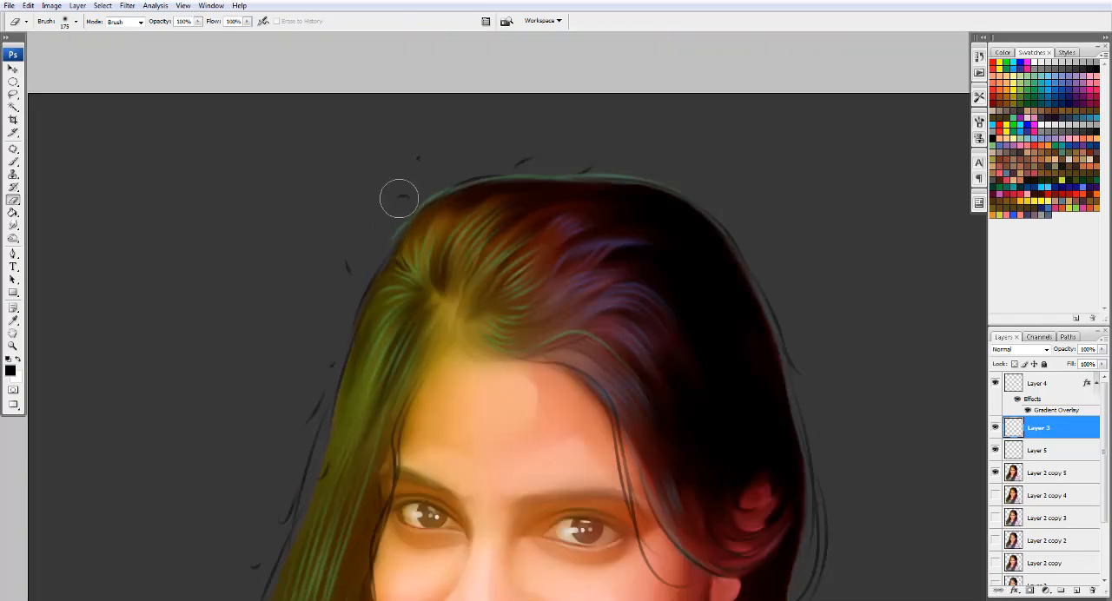
{"action": "left_click_drag", "start_coordinate": [527, 167], "coordinate": [616, 167]}
{"action": "key", "text": "ctrl+0"}
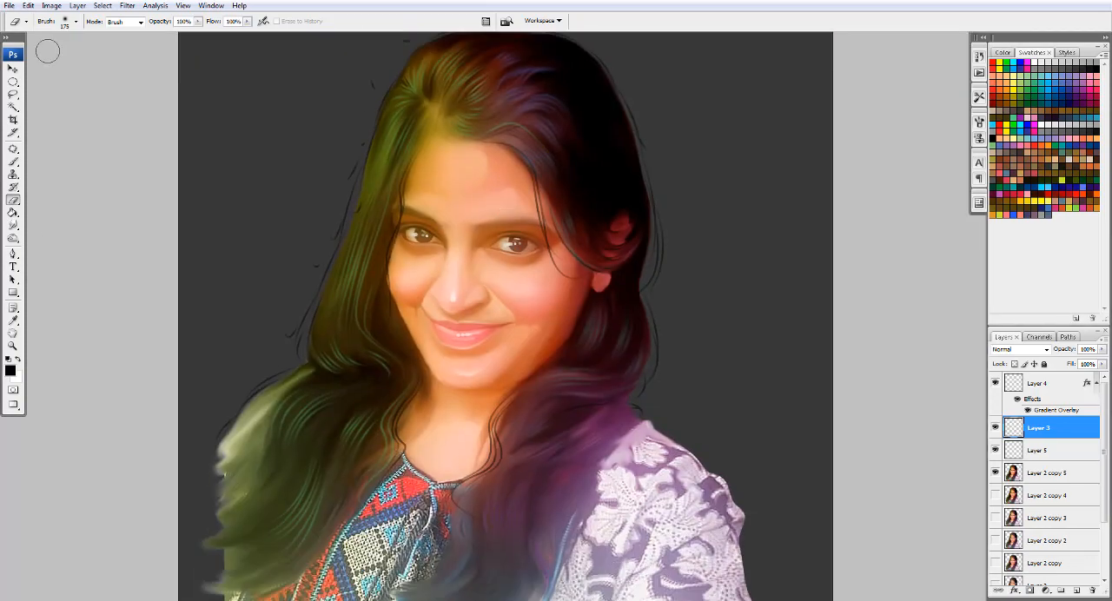
- Apply a Gaussian Blur to the strands on Layer 3
{"action": "left_click", "coordinate": [13, 69]}
{"action": "left_click", "coordinate": [127, 7]}
{"action": "mouse_move", "coordinate": [174, 122]}
{"action": "left_click", "coordinate": [315, 167]}
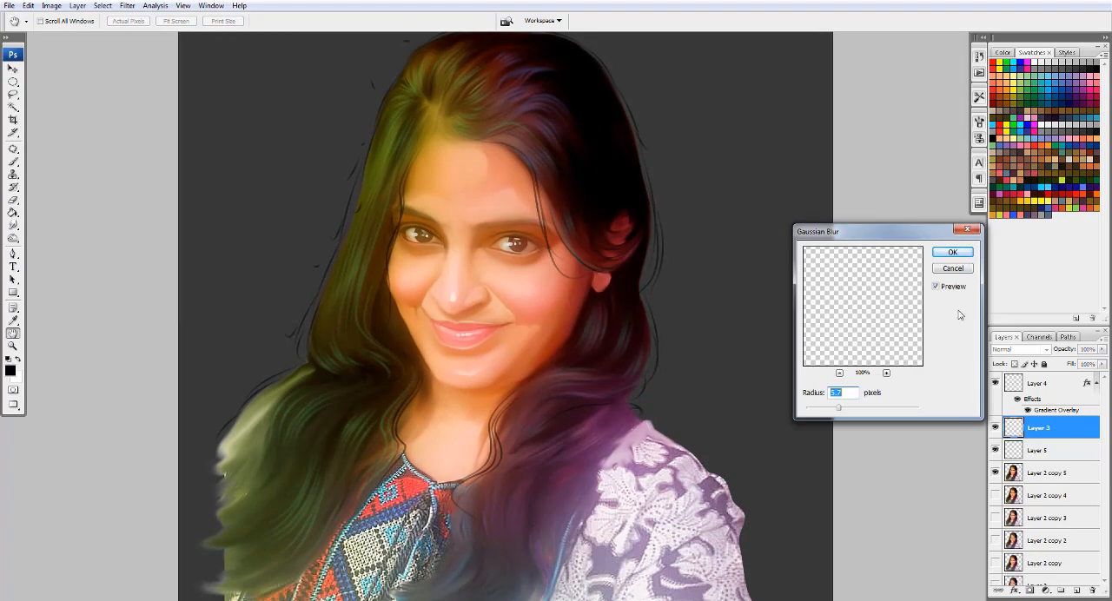
{"action": "left_click", "coordinate": [954, 252]}
{"action": "left_click", "coordinate": [1038, 450]}
{"action": "left_click", "coordinate": [127, 6]}
{"action": "left_click", "coordinate": [300, 166]}
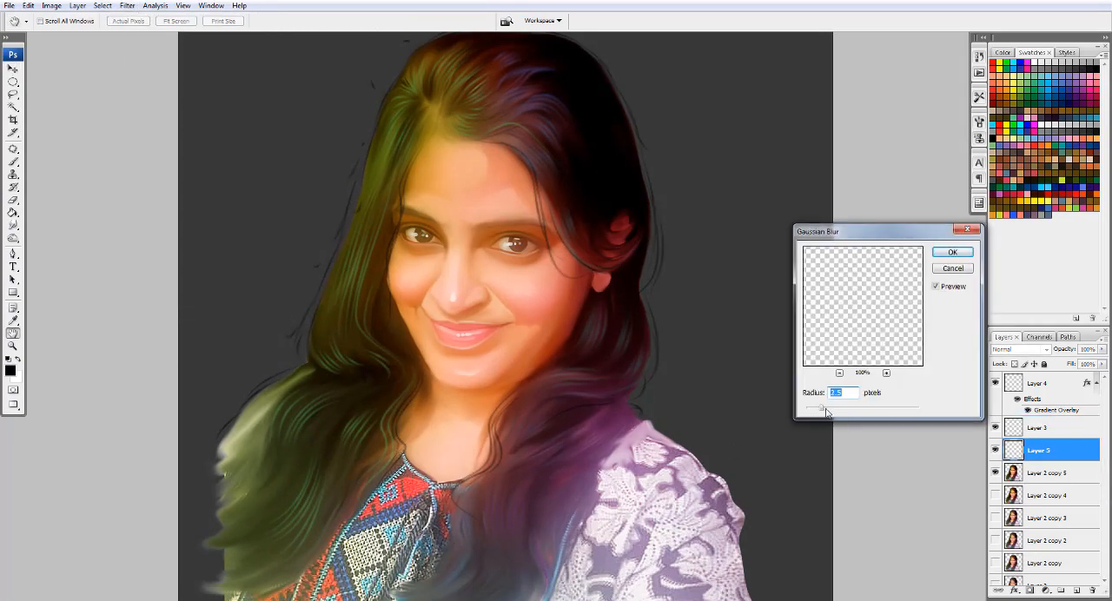
{"action": "left_click", "coordinate": [952, 268]}
- Smudge the Layer 7 background beside the ear and lace shoulder with a 600 px brush at increased strength
{"action": "key", "text": "ctrl+minus"}
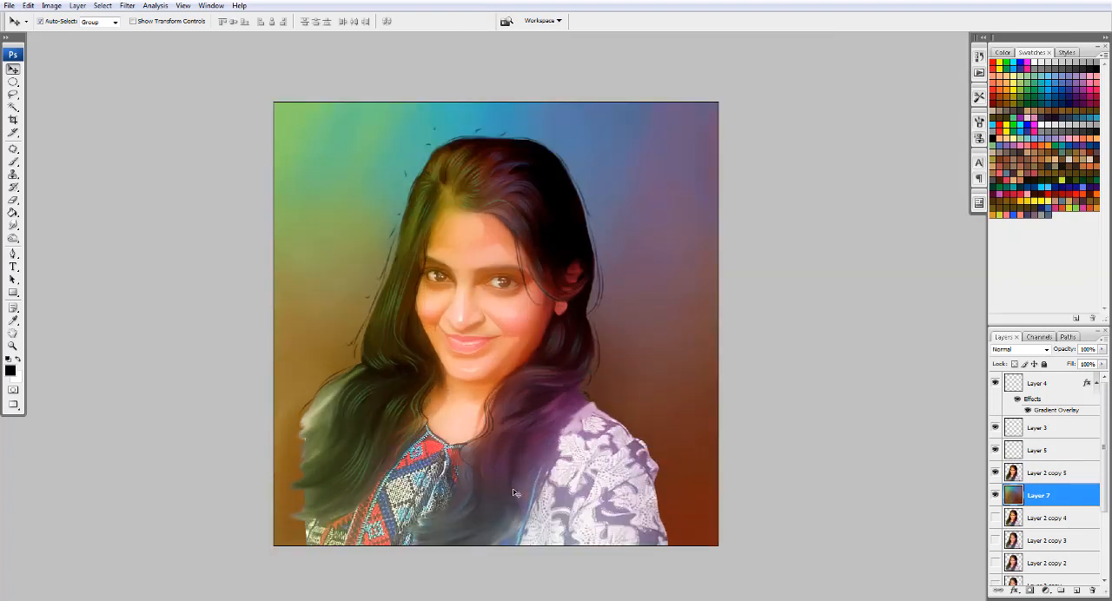
{"action": "key", "text": "r"}
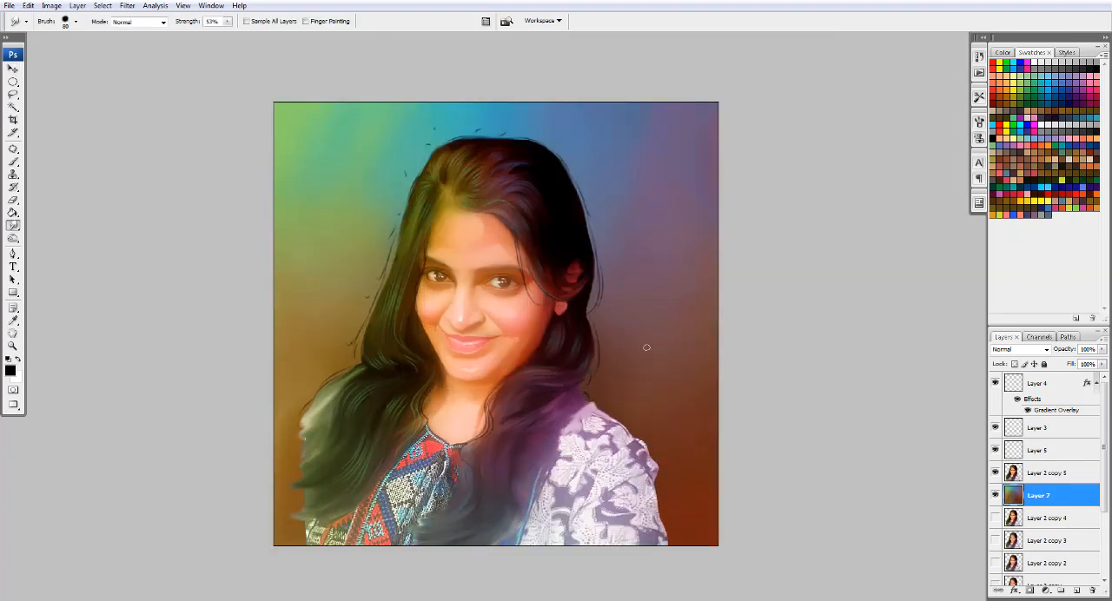
{"action": "key", "text": "bracketright"}
{"action": "key", "text": "bracketright"}
{"action": "key", "text": "bracketright"}
{"action": "key", "text": "bracketright"}
{"action": "key", "text": "bracketright"}
{"action": "key", "text": "bracketright"}
{"action": "key", "text": "bracketright"}
{"action": "key", "text": "bracketright"}
{"action": "key", "text": "bracketright"}
{"action": "key", "text": "bracketright"}
{"action": "mouse_move", "coordinate": [561, 391]}
{"action": "left_mouse_down"}
{"action": "mouse_move", "coordinate": [600, 426]}
{"action": "mouse_move", "coordinate": [622, 405]}
{"action": "mouse_move", "coordinate": [658, 446]}
{"action": "left_mouse_up"}
{"action": "left_click_drag", "start_coordinate": [228, 22], "coordinate": [239, 33]}
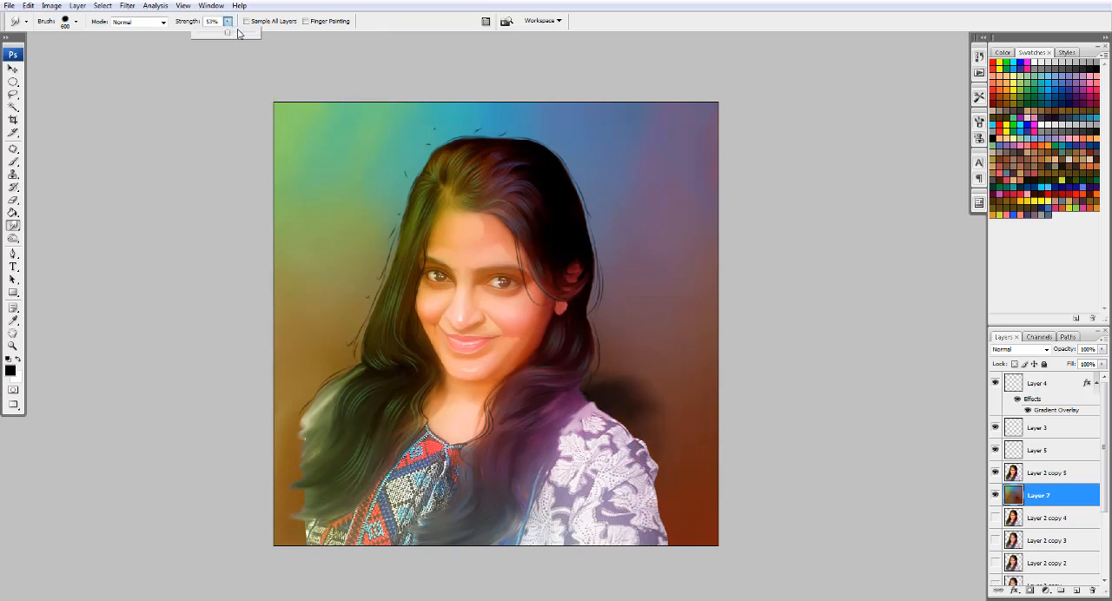
{"action": "mouse_move", "coordinate": [591, 395]}
{"action": "left_mouse_down"}
{"action": "mouse_move", "coordinate": [661, 434]}
{"action": "mouse_move", "coordinate": [687, 531]}
{"action": "mouse_move", "coordinate": [699, 515]}
{"action": "mouse_move", "coordinate": [683, 442]}
{"action": "mouse_move", "coordinate": [616, 270]}
{"action": "left_mouse_up"}
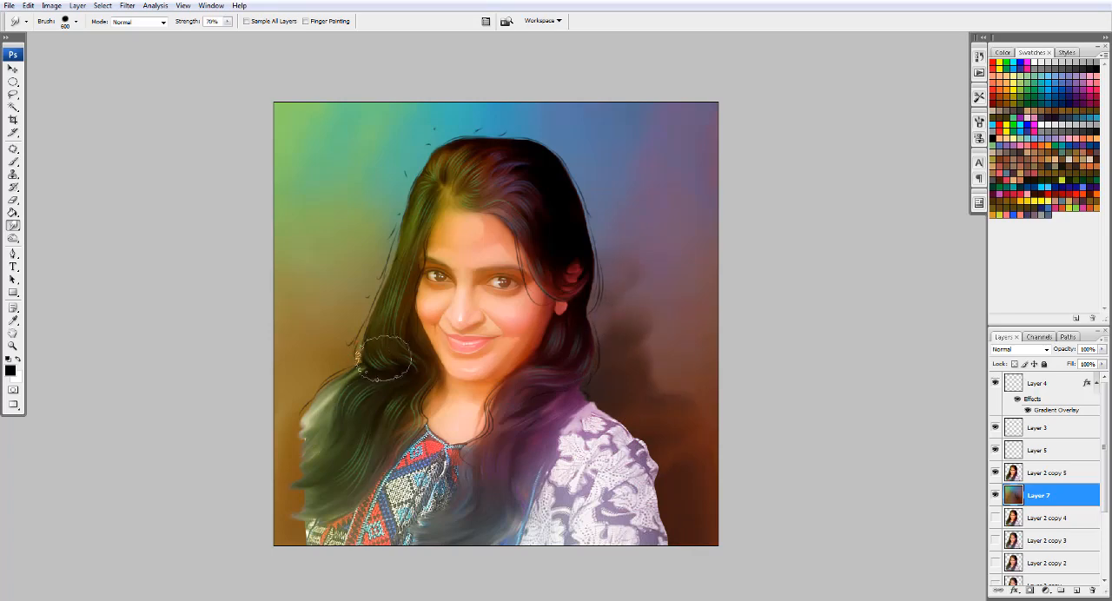
- Undo a smudge beside the green-tinted hair and blend the dark background area next to the ear and lace shoulder
{"action": "left_click_drag", "start_coordinate": [382, 348], "coordinate": [300, 401]}
{"action": "key", "text": "ctrl+z"}
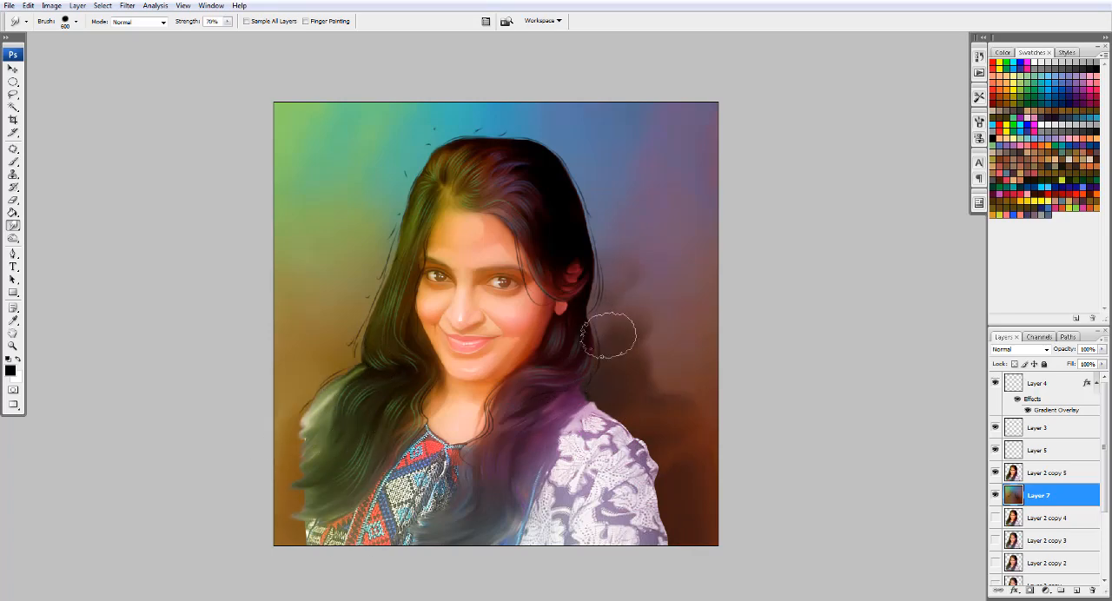
{"action": "left_click_drag", "start_coordinate": [608, 355], "coordinate": [656, 402]}
{"action": "mouse_move", "coordinate": [658, 305]}
{"action": "left_mouse_down"}
{"action": "mouse_move", "coordinate": [621, 269]}
{"action": "mouse_move", "coordinate": [579, 284]}
{"action": "left_mouse_up"}
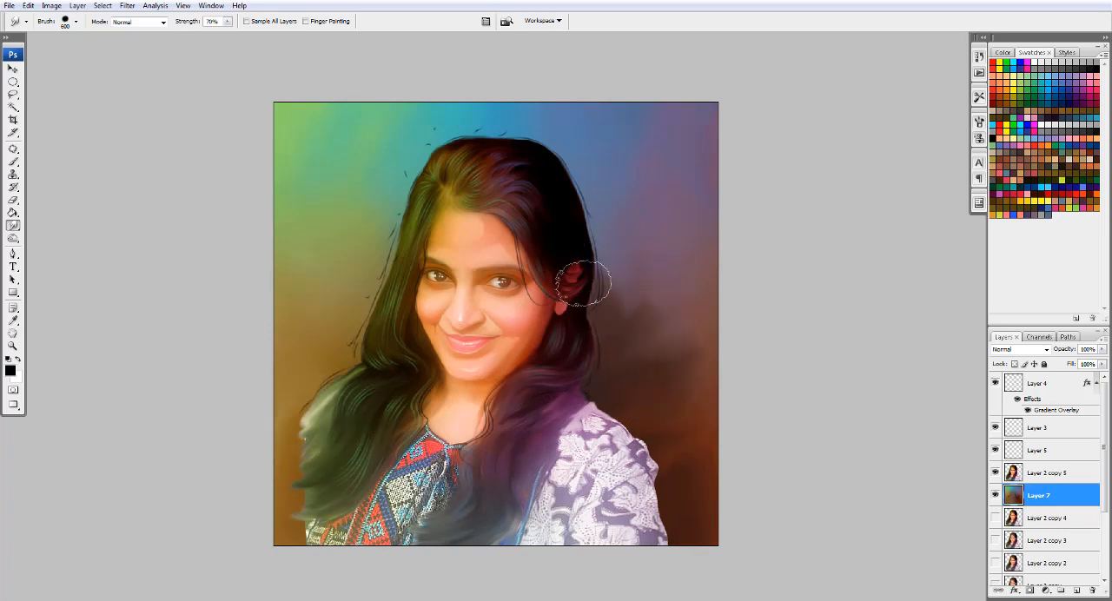
- Choose a small soft round brush preset from the end of the brush list for the Smudge tool
{"action": "left_click", "coordinate": [76, 22]}
{"action": "double_click", "coordinate": [93, 230]}
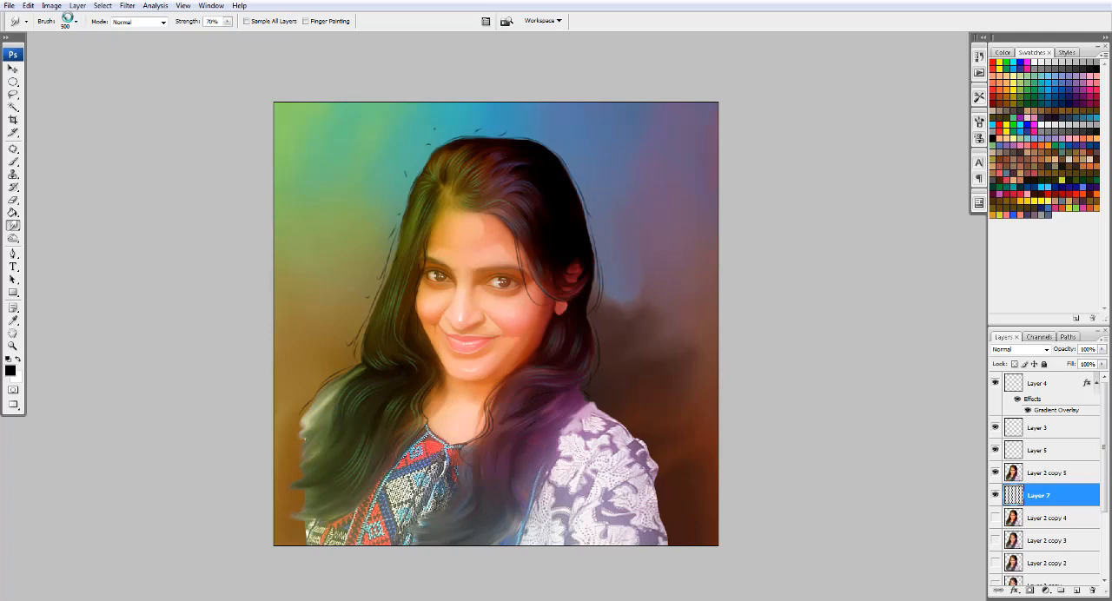
{"action": "left_click", "coordinate": [74, 22]}
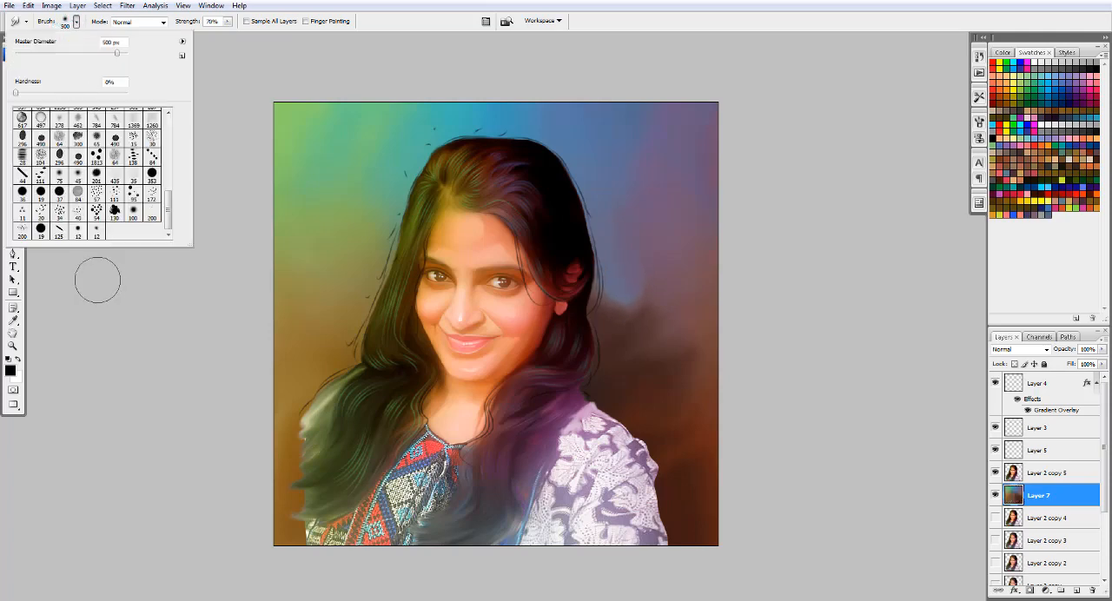
{"action": "double_click", "coordinate": [79, 233]}
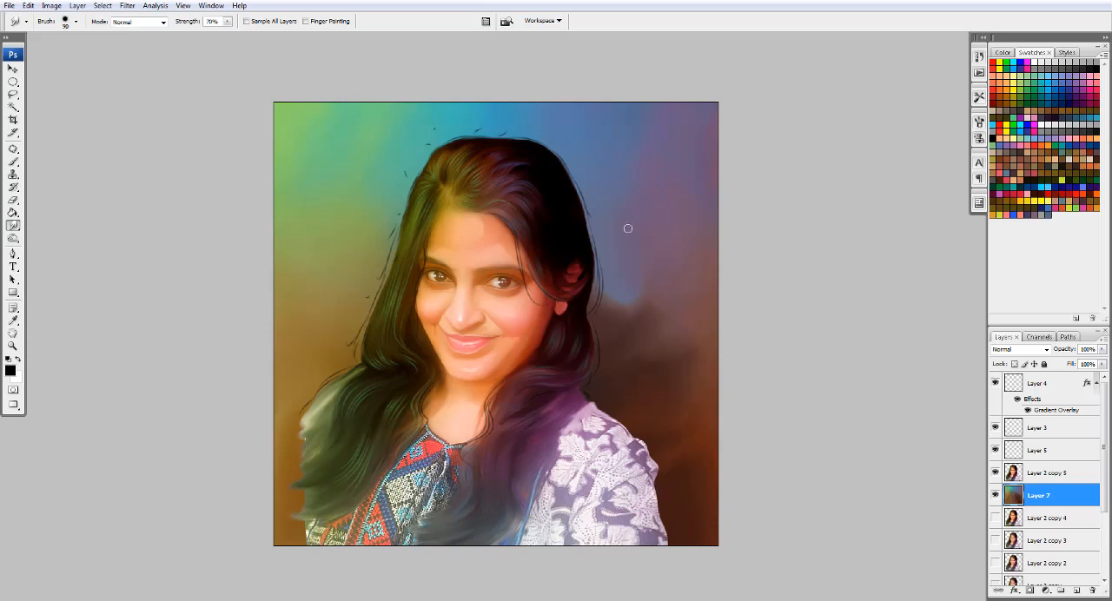
- Smudge the blue and dark brown background beside the ear and lace shoulder with a 400 to 500 px brush
{"action": "key", "text": "bracketright"}
{"action": "key", "text": "bracketright"}
{"action": "key", "text": "bracketright"}
{"action": "key", "text": "bracketright"}
{"action": "key", "text": "bracketright"}
{"action": "key", "text": "bracketright"}
{"action": "key", "text": "bracketright"}
{"action": "key", "text": "bracketright"}
{"action": "mouse_move", "coordinate": [629, 260]}
{"action": "left_mouse_down"}
{"action": "mouse_move", "coordinate": [608, 318]}
{"action": "mouse_move", "coordinate": [599, 300]}
{"action": "mouse_move", "coordinate": [614, 273]}
{"action": "mouse_move", "coordinate": [671, 258]}
{"action": "left_mouse_up"}
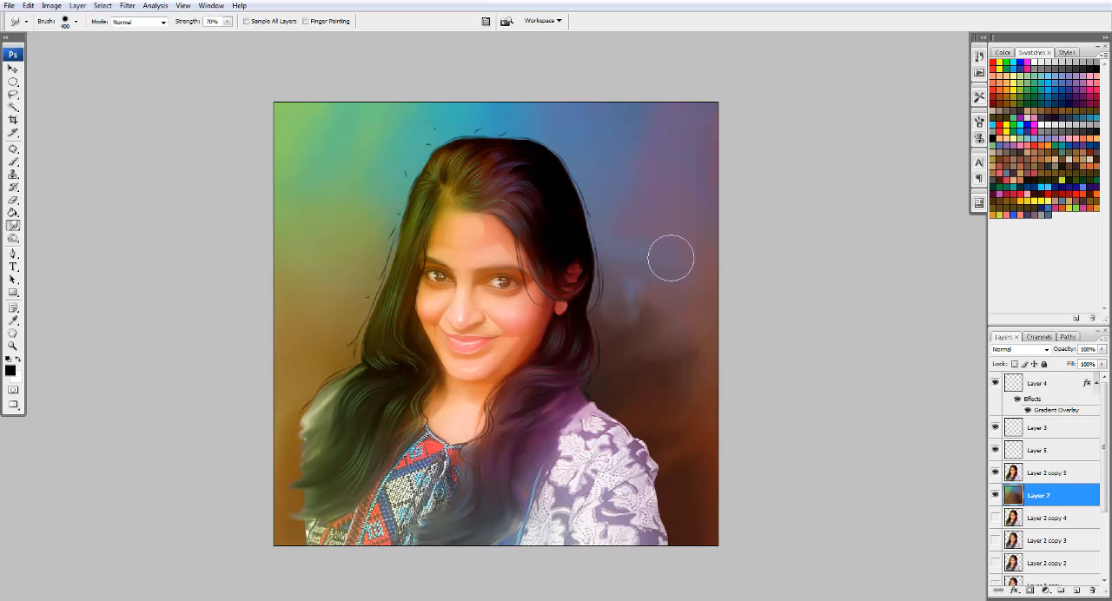
{"action": "key", "text": "bracketright"}
{"action": "mouse_move", "coordinate": [654, 295]}
{"action": "left_mouse_down"}
{"action": "mouse_move", "coordinate": [628, 293]}
{"action": "mouse_move", "coordinate": [631, 323]}
{"action": "mouse_move", "coordinate": [692, 331]}
{"action": "mouse_move", "coordinate": [669, 415]}
{"action": "left_mouse_up"}
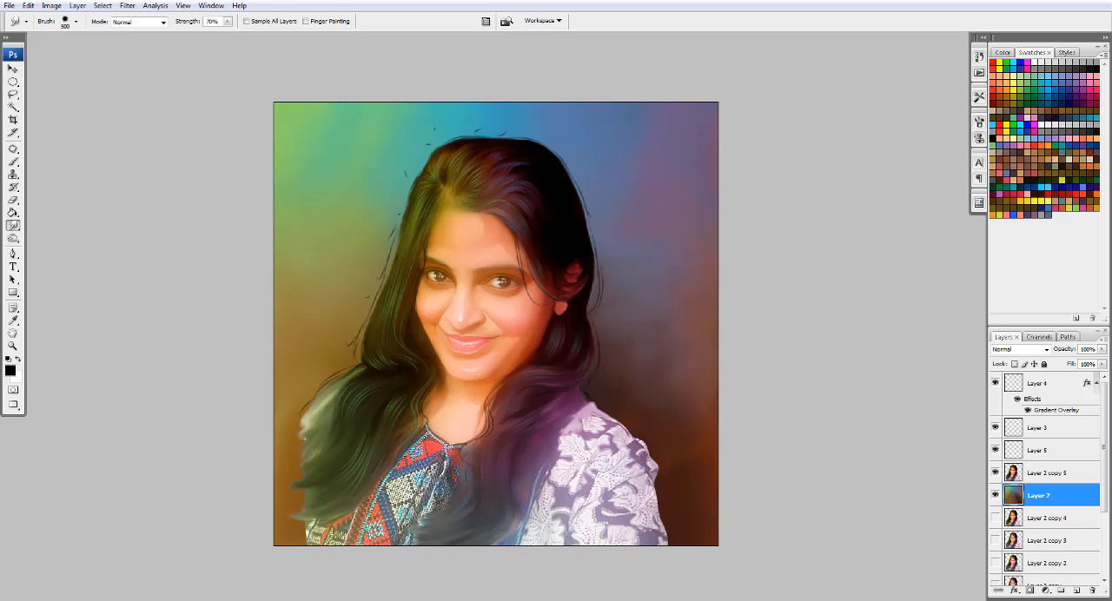
- Smudge the green and brown background beside the green-tinted hair at 500 px and the opposite background edge at 600 px
{"action": "key", "text": "bracketleft"}
{"action": "key", "text": "bracketleft"}
{"action": "key", "text": "bracketright"}
{"action": "mouse_move", "coordinate": [334, 308]}
{"action": "left_mouse_down"}
{"action": "mouse_move", "coordinate": [323, 342]}
{"action": "mouse_move", "coordinate": [357, 187]}
{"action": "left_mouse_up"}
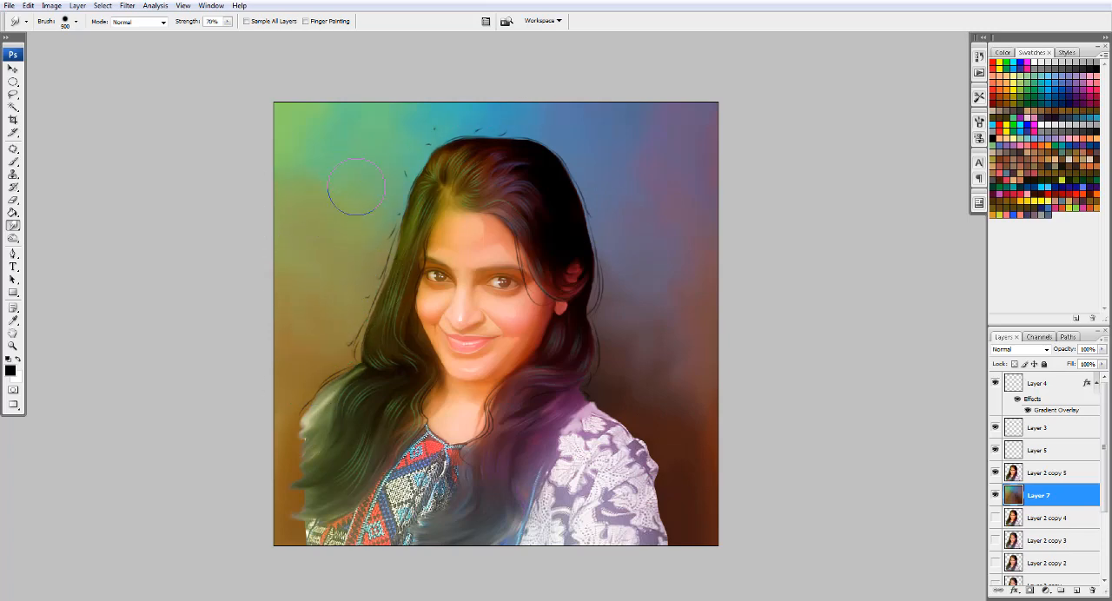
{"action": "key", "text": "bracketright"}
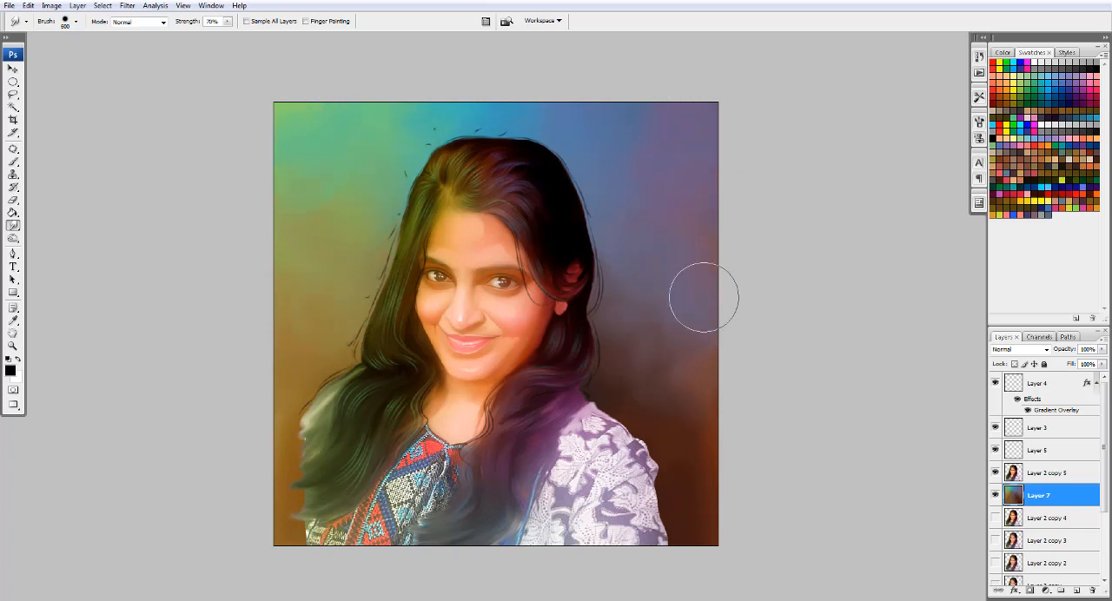
{"action": "left_click", "coordinate": [13, 70]}
- Erase the small stray strand marks around the outer hair outline on Layer 5
{"action": "scroll", "coordinate": [443, 267], "scroll_direction": "up", "scroll_amount": 7}
{"action": "scroll", "coordinate": [470, 256], "scroll_direction": "down", "scroll_amount": 4}
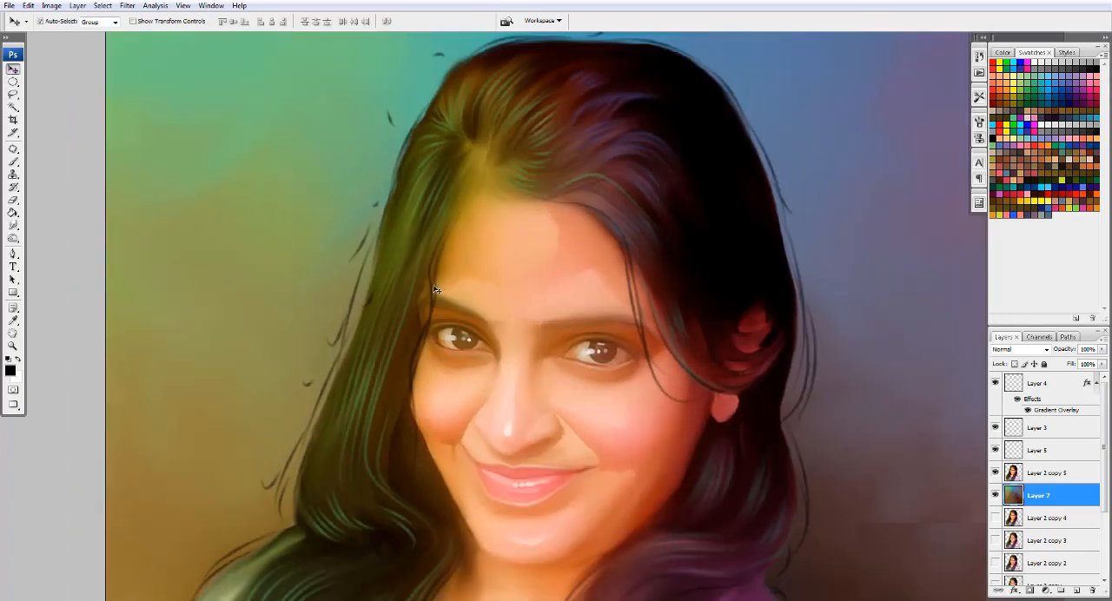
{"action": "left_click", "coordinate": [1052, 452]}
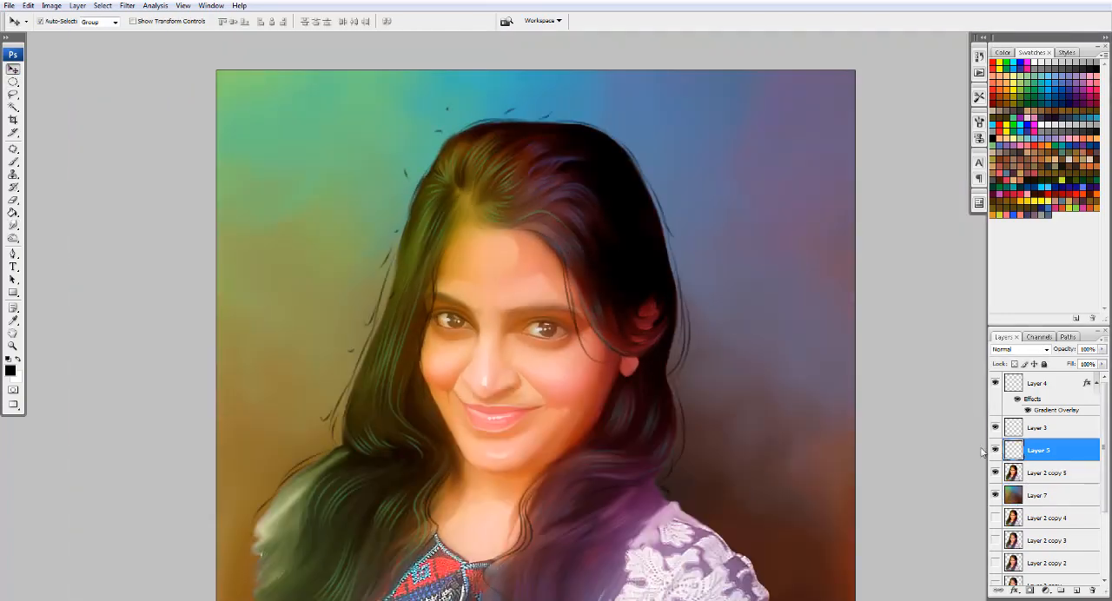
{"action": "key", "text": "e"}
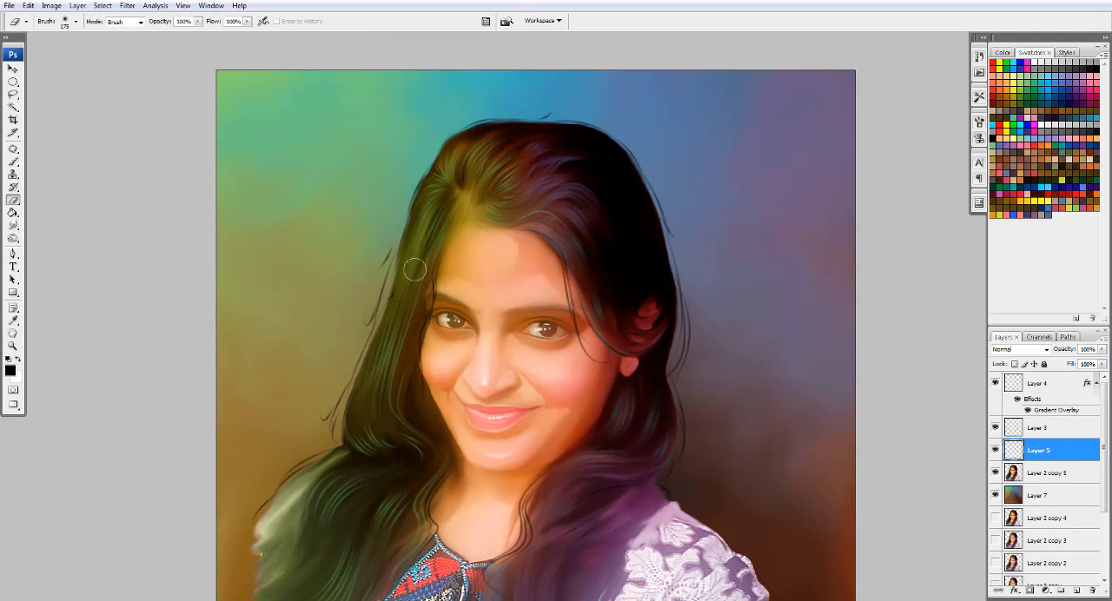
{"action": "scroll", "coordinate": [260, 252], "scroll_direction": "down", "scroll_amount": 5}
{"action": "left_click", "coordinate": [13, 69]}
- Duplicate the background Layer 7 and bring the copy to the top of the layer stack
{"action": "scroll", "coordinate": [530, 272], "scroll_direction": "up", "scroll_amount": 4}
{"action": "left_click", "coordinate": [1075, 498]}
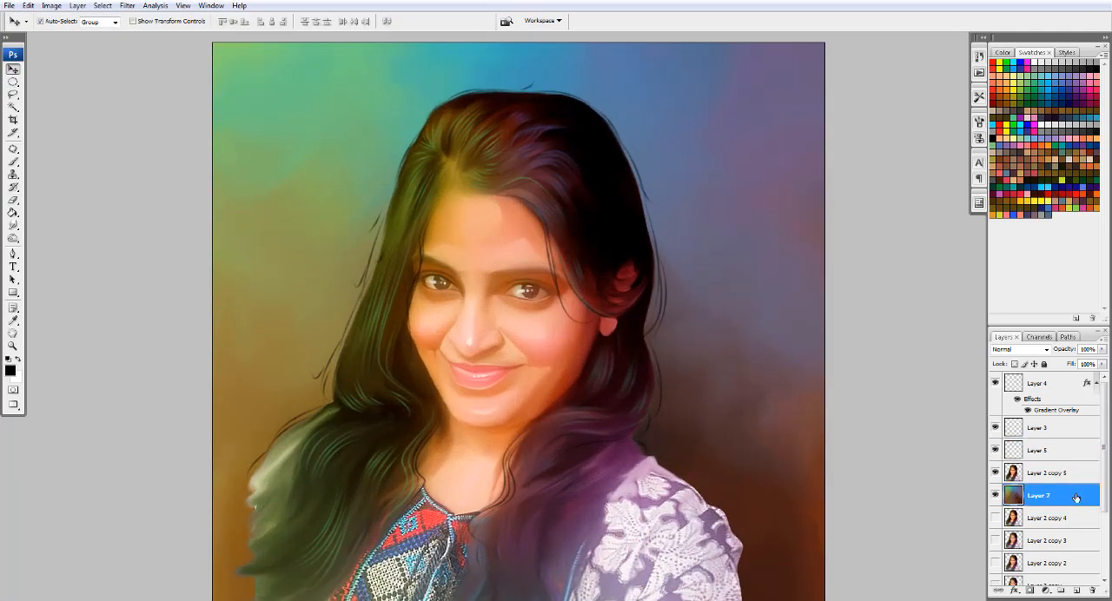
{"action": "key", "text": "ctrl+j"}
{"action": "key", "text": "ctrl+shift+bracketright"}
{"action": "scroll", "coordinate": [372, 266], "scroll_direction": "down", "scroll_amount": 4}
- Erase the centre of Layer 7 copy with a 2500 px soft eraser to reveal the face and hair
{"action": "key", "text": "e"}
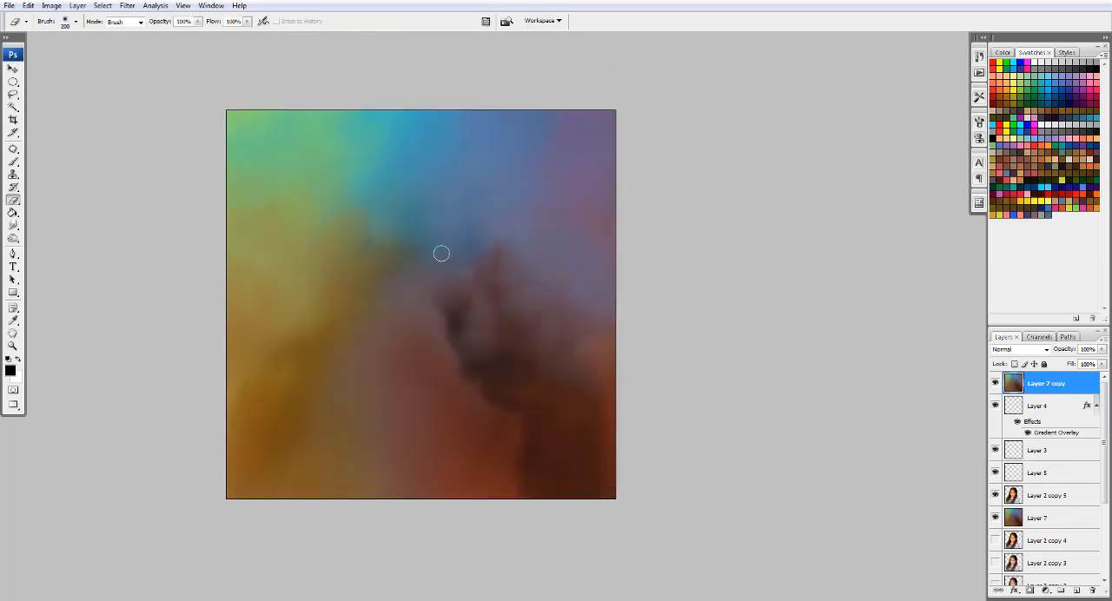
{"action": "key", "text": "bracketright"}
{"action": "key", "text": "bracketright"}
{"action": "key", "text": "bracketright"}
{"action": "key", "text": "bracketright"}
{"action": "key", "text": "bracketright"}
{"action": "key", "text": "bracketright"}
{"action": "key", "text": "bracketright"}
{"action": "key", "text": "bracketright"}
{"action": "key", "text": "bracketright"}
{"action": "key", "text": "bracketright"}
{"action": "left_click", "coordinate": [413, 235]}
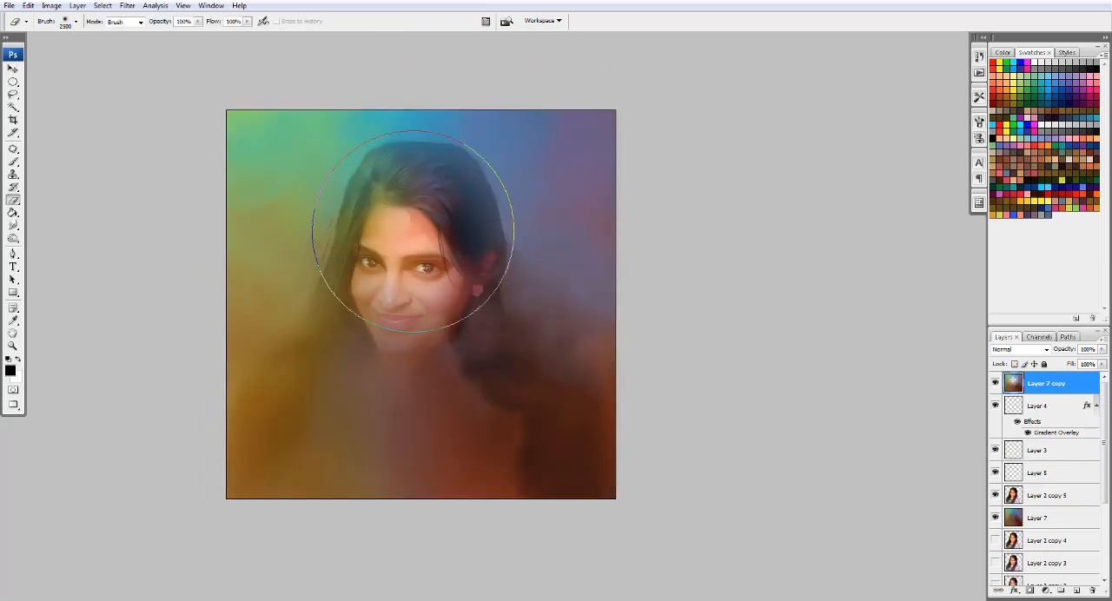
{"action": "mouse_move", "coordinate": [414, 245]}
{"action": "left_mouse_down"}
{"action": "mouse_move", "coordinate": [417, 306]}
{"action": "mouse_move", "coordinate": [441, 322]}
{"action": "left_mouse_up"}
- Erase the remaining colour haze over the hair, face and neck on Layer 7 copy with an adjusted soft eraser
{"action": "right_click", "coordinate": [416, 261]}
{"action": "left_click", "coordinate": [511, 286]}
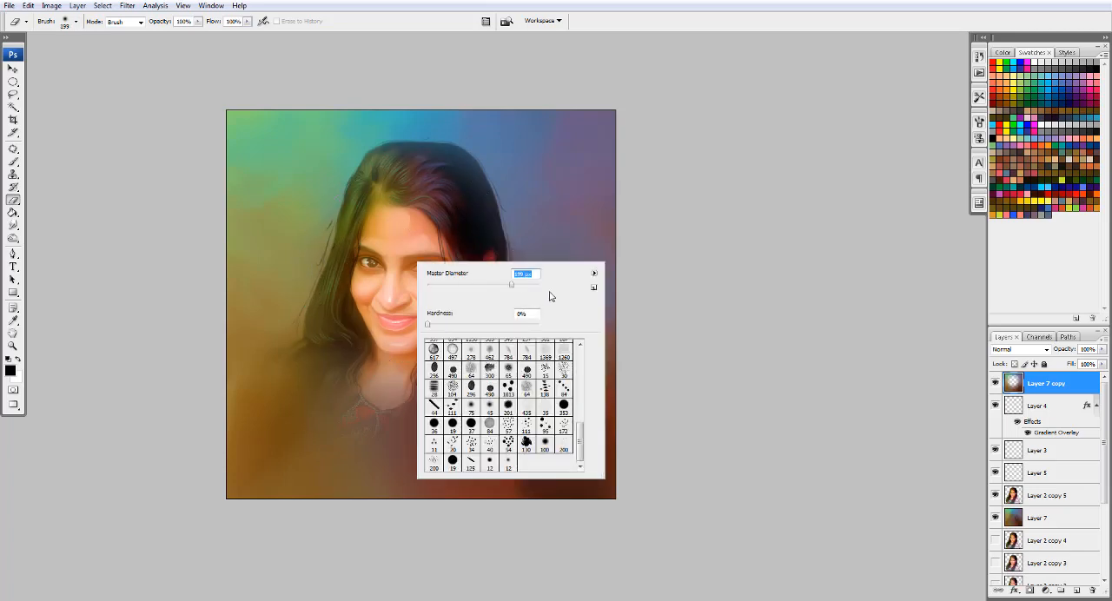
{"action": "left_click", "coordinate": [404, 228]}
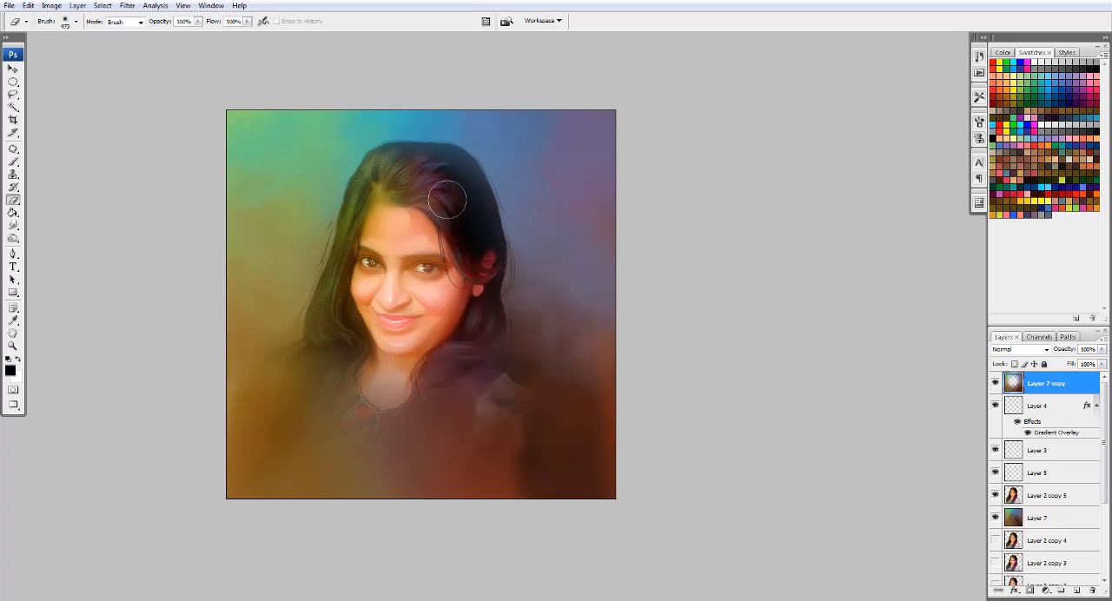
{"action": "key", "text": "bracketright"}
{"action": "key", "text": "bracketright"}
{"action": "key", "text": "bracketright"}
{"action": "key", "text": "bracketright"}
{"action": "key", "text": "bracketright"}
{"action": "key", "text": "bracketright"}
{"action": "key", "text": "bracketright"}
{"action": "key", "text": "bracketright"}
{"action": "key", "text": "bracketright"}
{"action": "key", "text": "bracketright"}
{"action": "key", "text": "bracketright"}
{"action": "mouse_move", "coordinate": [378, 321]}
{"action": "left_mouse_down"}
{"action": "mouse_move", "coordinate": [466, 323]}
{"action": "mouse_move", "coordinate": [358, 308]}
{"action": "mouse_move", "coordinate": [410, 353]}
{"action": "left_mouse_up"}
- Erase more of Layer 7 copy with a larger eraser to reveal the face, neckline and shoulders
{"action": "key", "text": "bracketright"}
{"action": "key", "text": "bracketright"}
{"action": "key", "text": "bracketright"}
{"action": "mouse_move", "coordinate": [401, 266]}
{"action": "left_mouse_down"}
{"action": "mouse_move", "coordinate": [435, 213]}
{"action": "mouse_move", "coordinate": [453, 352]}
{"action": "mouse_move", "coordinate": [391, 252]}
{"action": "mouse_move", "coordinate": [445, 294]}
{"action": "left_mouse_up"}
{"action": "key", "text": "v"}
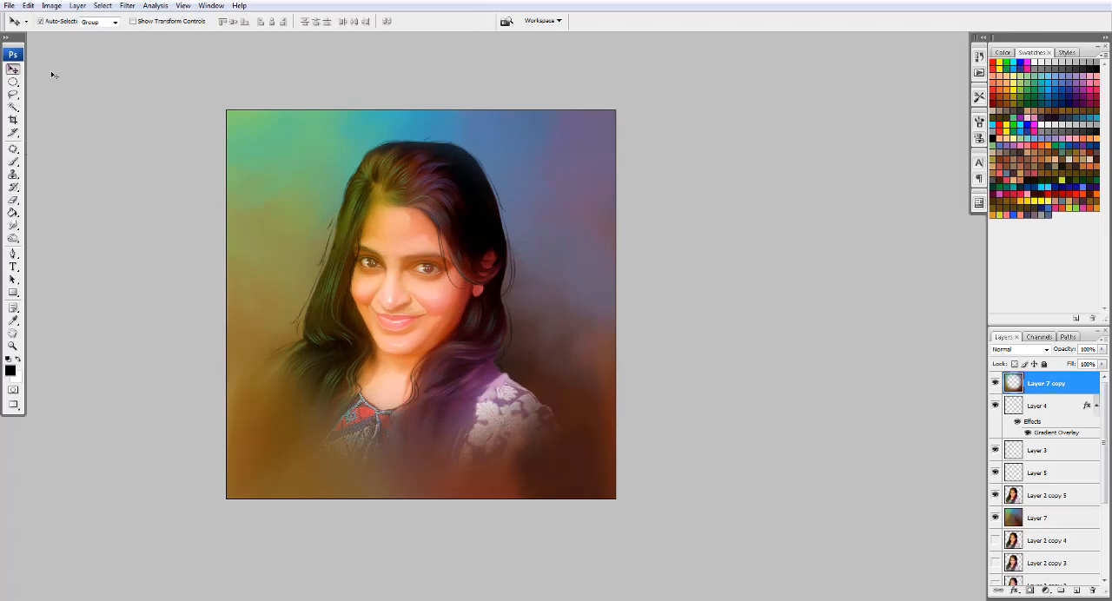
- Select the whole canvas and apply a 250 px Gaussian Blur to Layer 7 copy
{"action": "key", "text": "ctrl+a"}
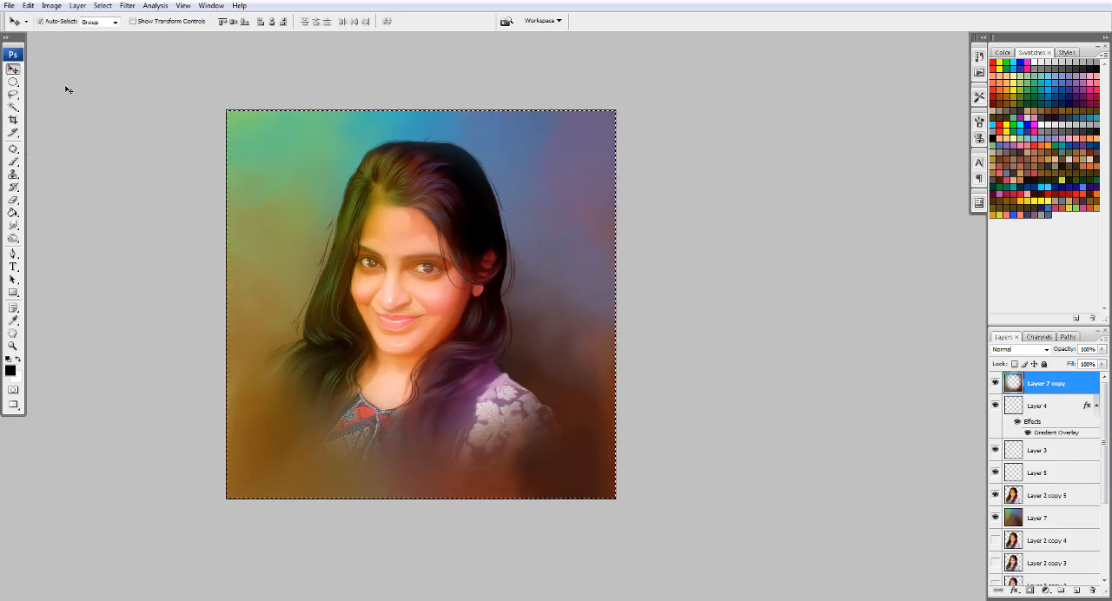
{"action": "left_click", "coordinate": [127, 5]}
{"action": "mouse_move", "coordinate": [191, 122]}
{"action": "left_click", "coordinate": [288, 165]}
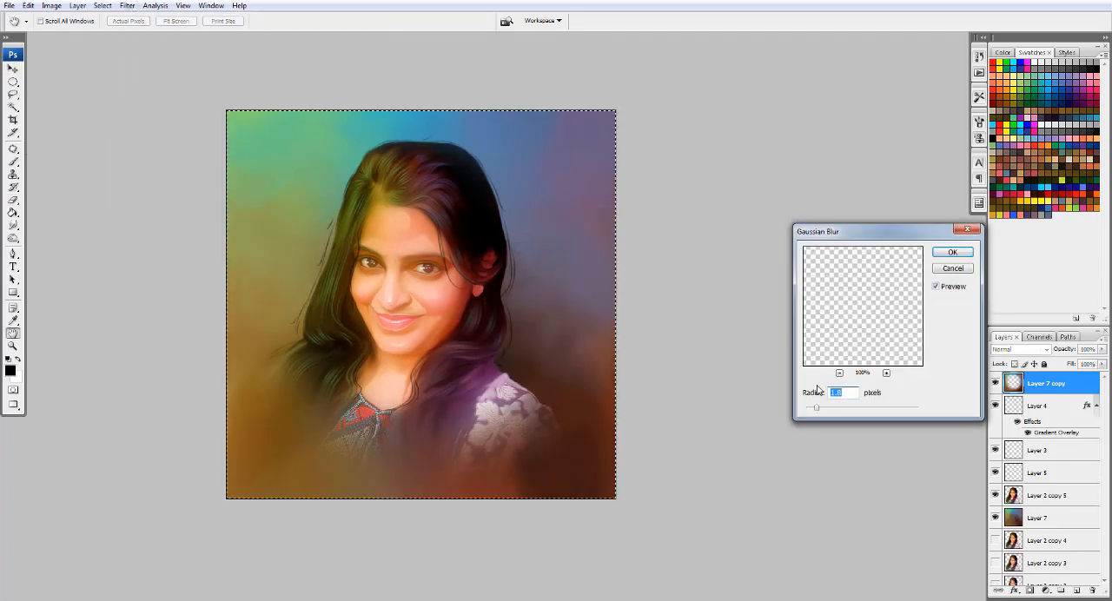
{"action": "left_click", "coordinate": [953, 252]}
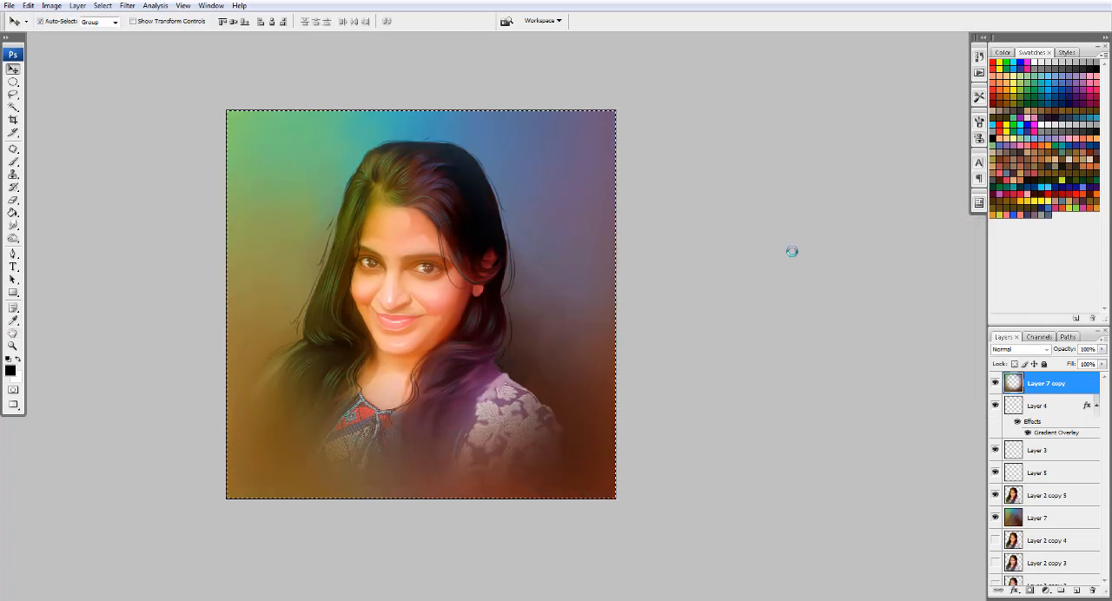
- Erase Layer 7 copy over the face and chest with a 2500 px eraser and deselect the canvas
{"action": "key", "text": "e"}
{"action": "left_click", "coordinate": [429, 296]}
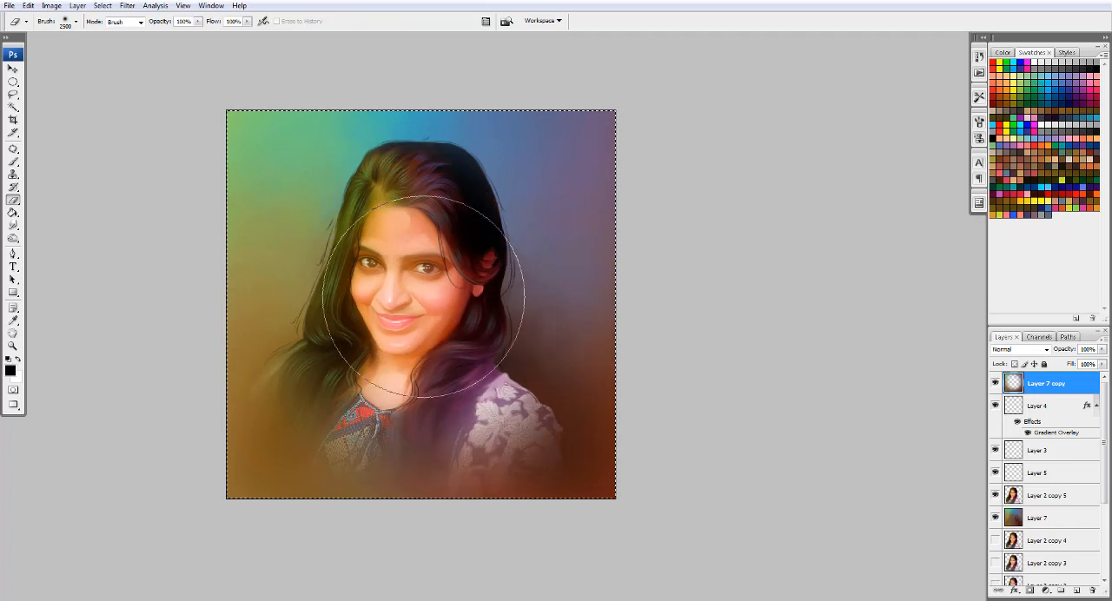
{"action": "key", "text": "ctrl+d"}
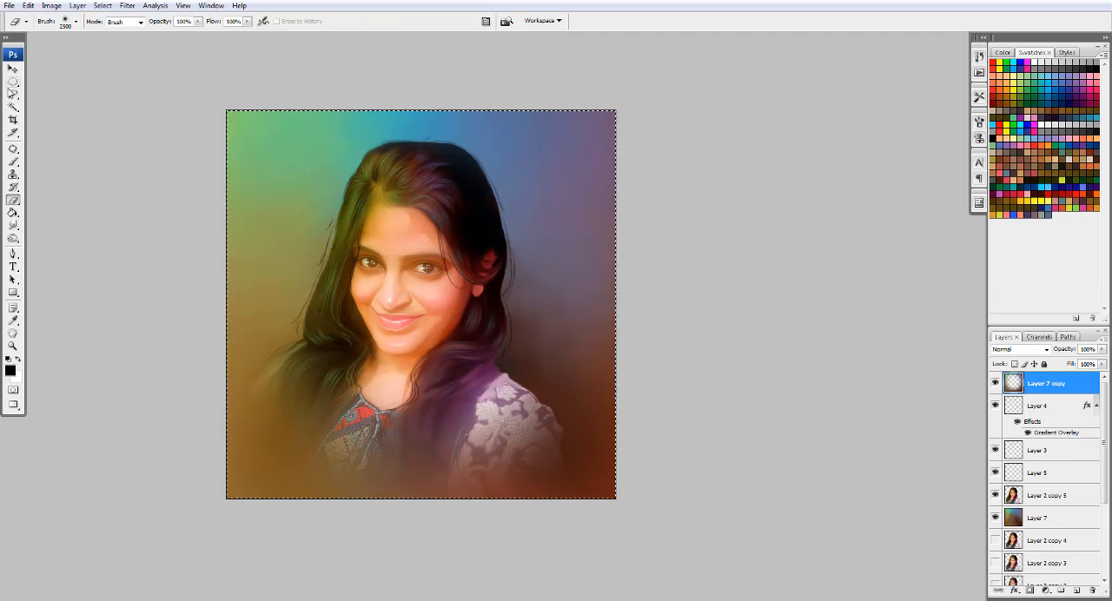
- Add a Color Balance adjustment layer above Layer 7 copy, adjusting its tonal ranges and shifting the highlights toward blue
{"action": "key", "text": "v"}
{"action": "left_click", "coordinate": [1050, 592]}
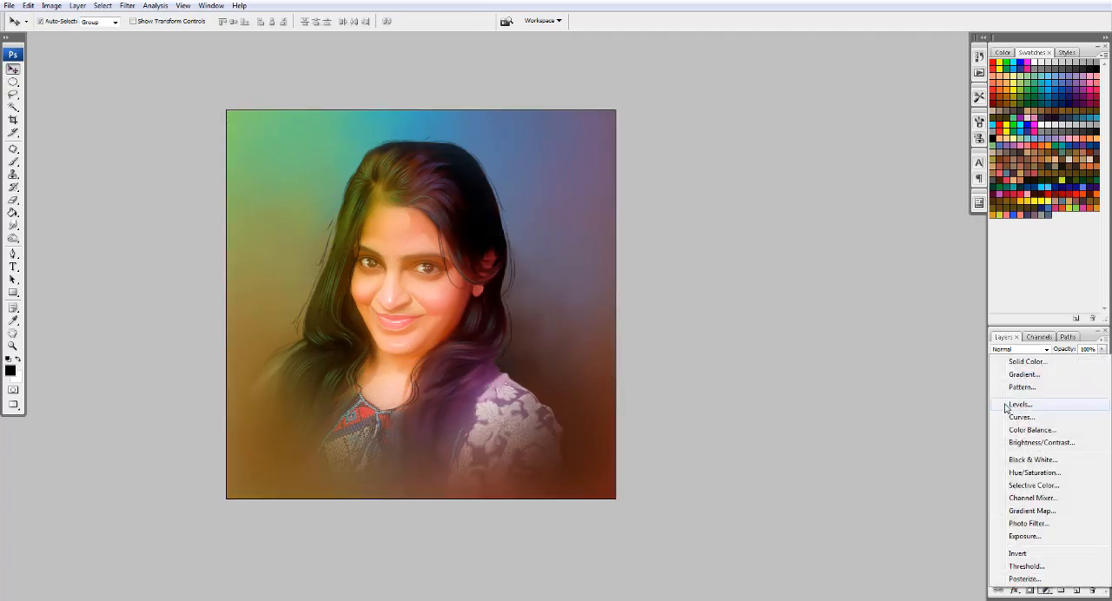
{"action": "left_click", "coordinate": [956, 432]}
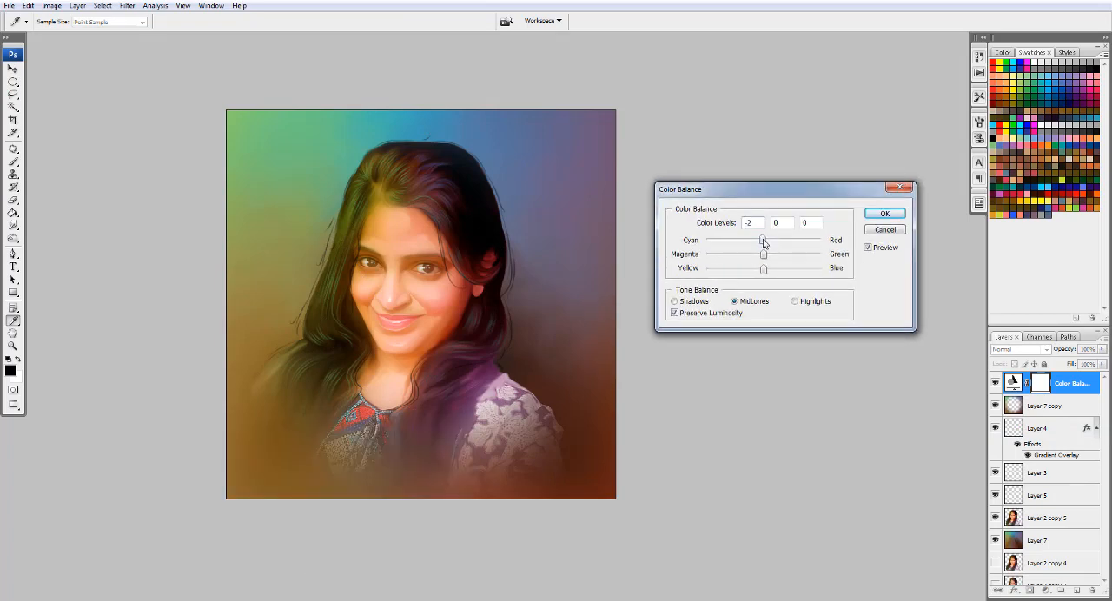
{"action": "mouse_move", "coordinate": [764, 243]}
{"action": "left_mouse_down"}
{"action": "mouse_move", "coordinate": [783, 244]}
{"action": "mouse_move", "coordinate": [724, 245]}
{"action": "mouse_move", "coordinate": [766, 262]}
{"action": "mouse_move", "coordinate": [776, 283]}
{"action": "mouse_move", "coordinate": [751, 249]}
{"action": "left_mouse_up"}
{"action": "left_click", "coordinate": [710, 300]}
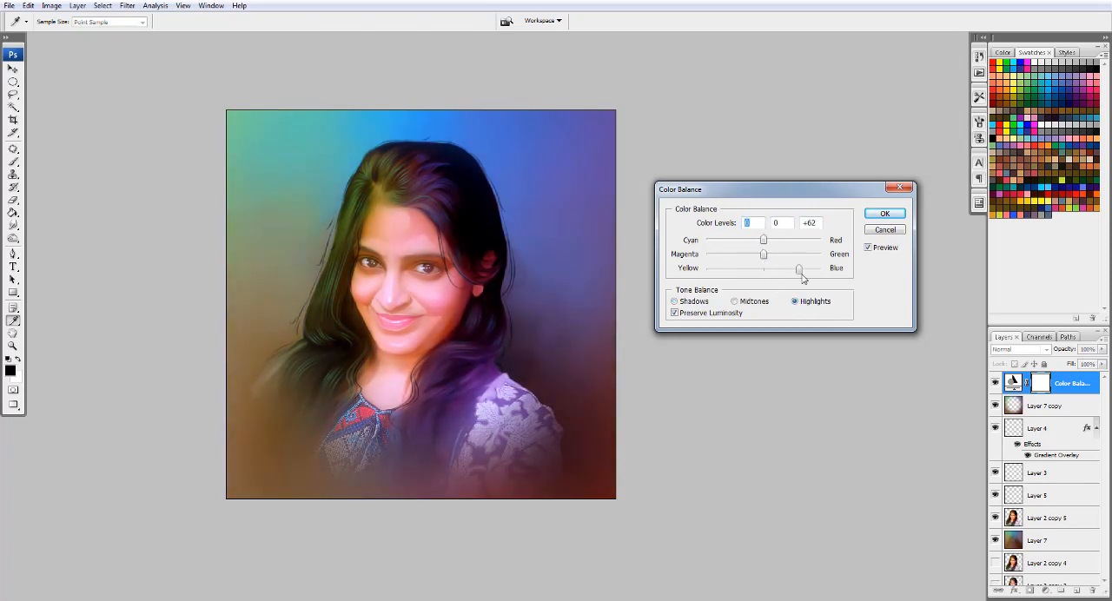
{"action": "left_click_drag", "start_coordinate": [803, 278], "coordinate": [784, 283]}
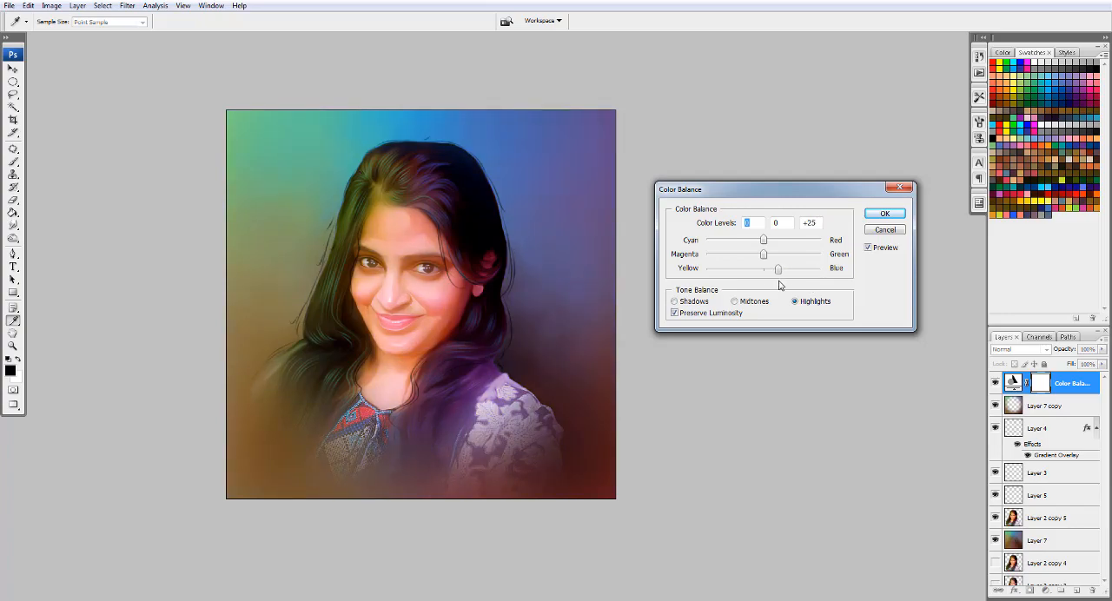
{"action": "left_click", "coordinate": [884, 214]}
- Place the artist's signature on its own layer, scaled to 24.2%, over the brown background beside the neckline
{"action": "scroll", "coordinate": [445, 292], "scroll_direction": "up", "scroll_amount": 6}
{"action": "left_click_drag", "start_coordinate": [400, 298], "coordinate": [582, 359]}
{"action": "scroll", "coordinate": [581, 360], "scroll_direction": "down", "scroll_amount": 5}
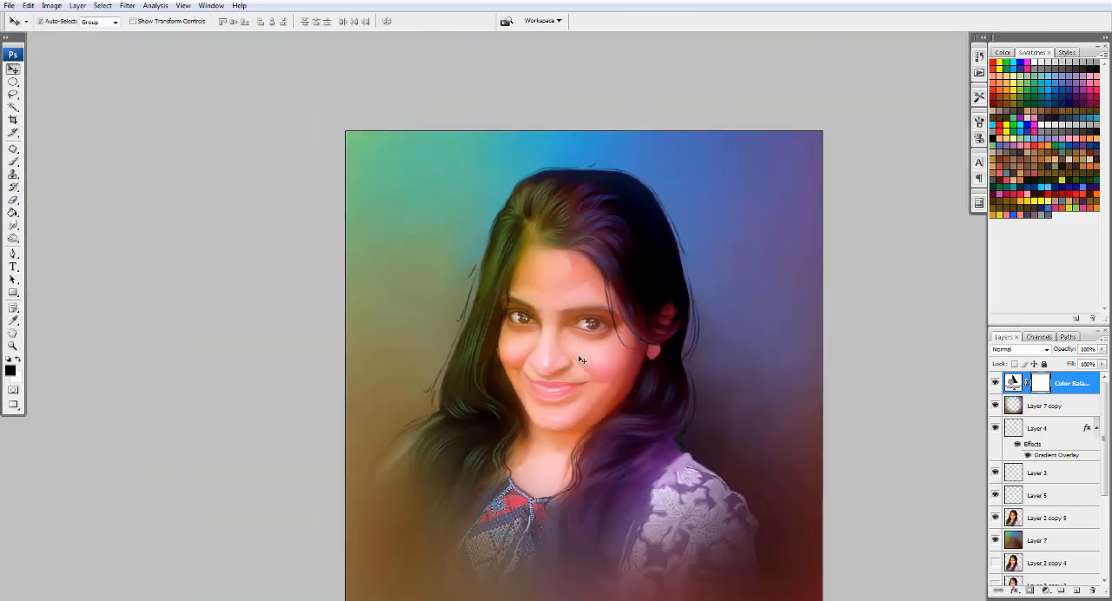
{"action": "scroll", "coordinate": [582, 360], "scroll_direction": "up", "scroll_amount": 3}
{"action": "scroll", "coordinate": [579, 353], "scroll_direction": "down", "scroll_amount": 3}
{"action": "scroll", "coordinate": [534, 297], "scroll_direction": "up", "scroll_amount": 2}
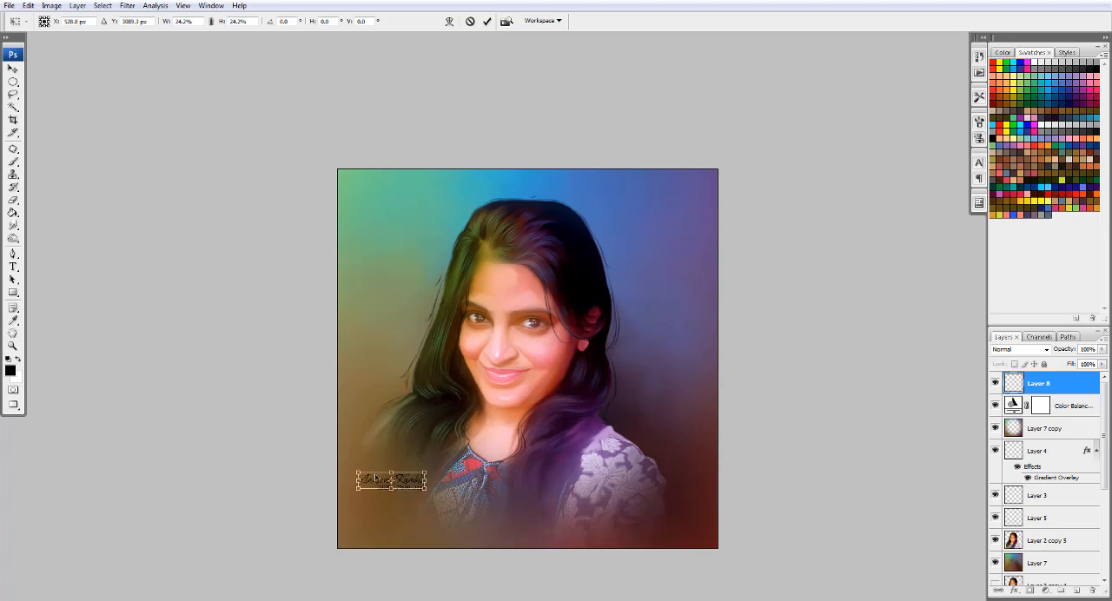
{"action": "left_click_drag", "start_coordinate": [369, 467], "coordinate": [376, 468]}
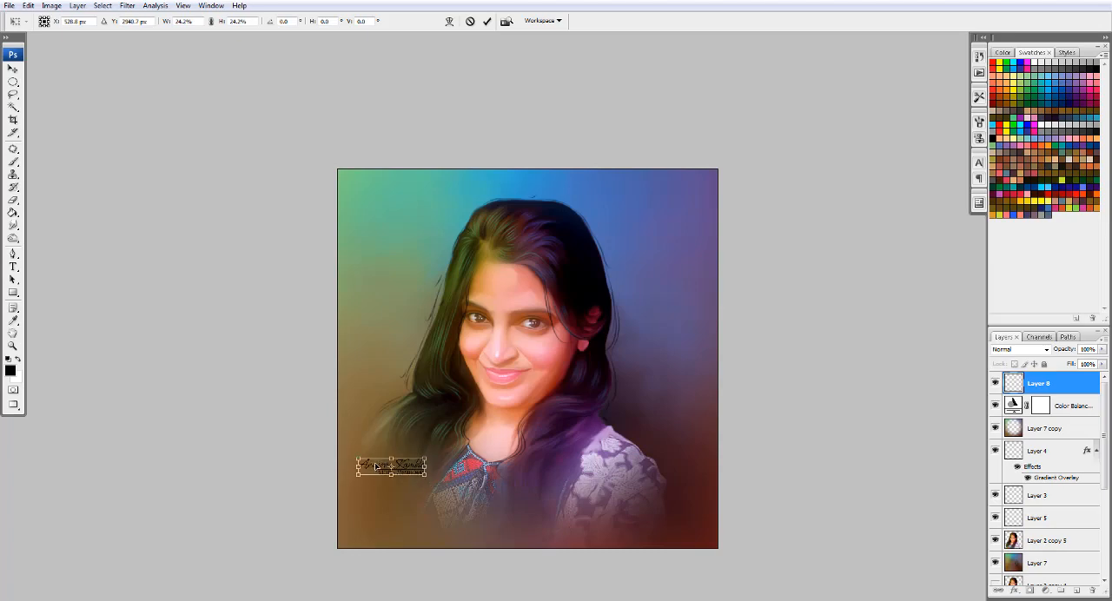
{"action": "key", "text": "Return"}
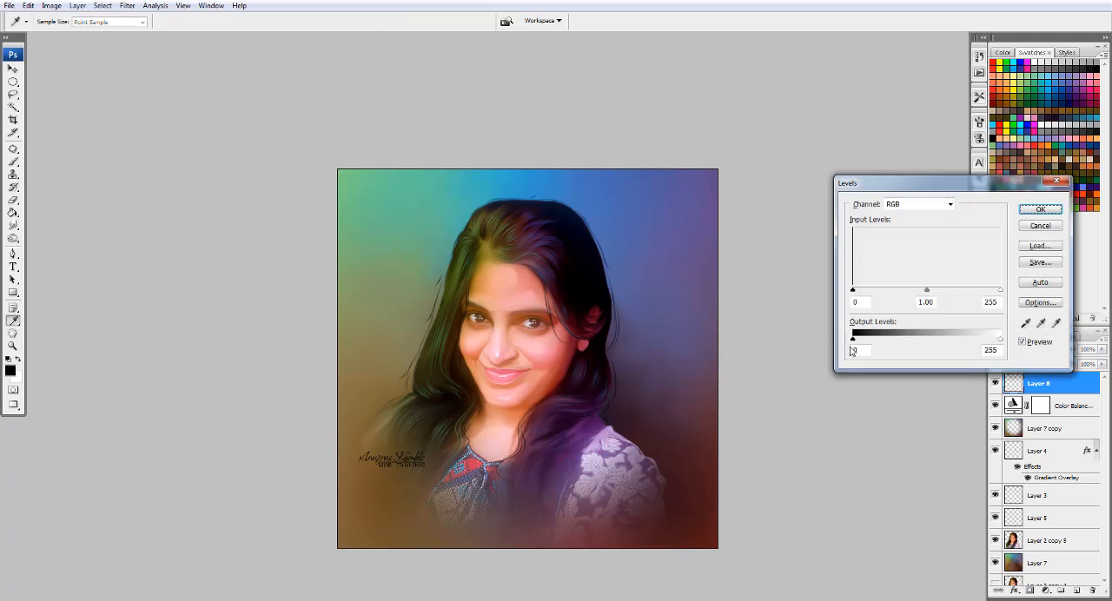
- Turn the signature white using Levels with the black output level set to 255
{"action": "left_click_drag", "start_coordinate": [854, 340], "coordinate": [1082, 331]}
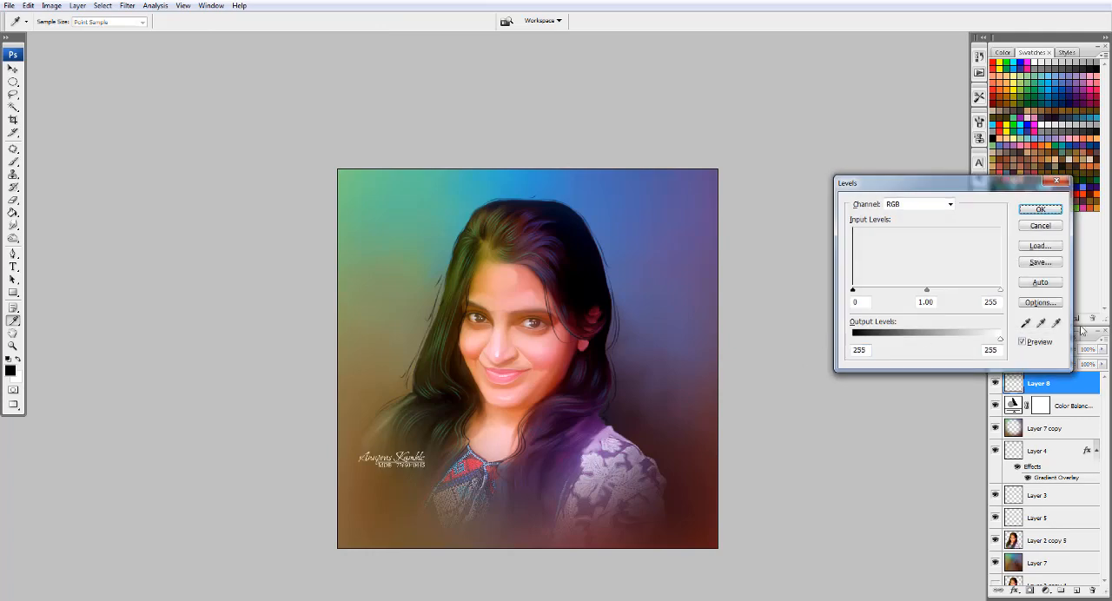
{"action": "left_click", "coordinate": [1058, 213]}
{"action": "key", "text": "v"}
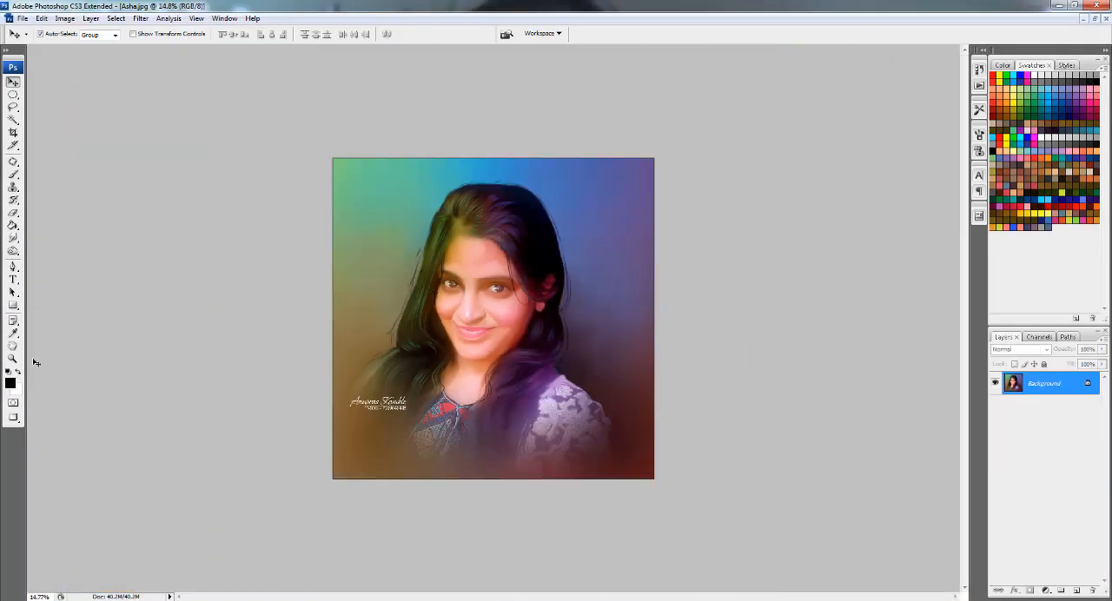
- Scale the entire selected image in Asha.jpg to 84.3% about its centre, leaving an even white border around it
{"action": "scroll", "coordinate": [499, 286], "scroll_direction": "up", "scroll_amount": 1}
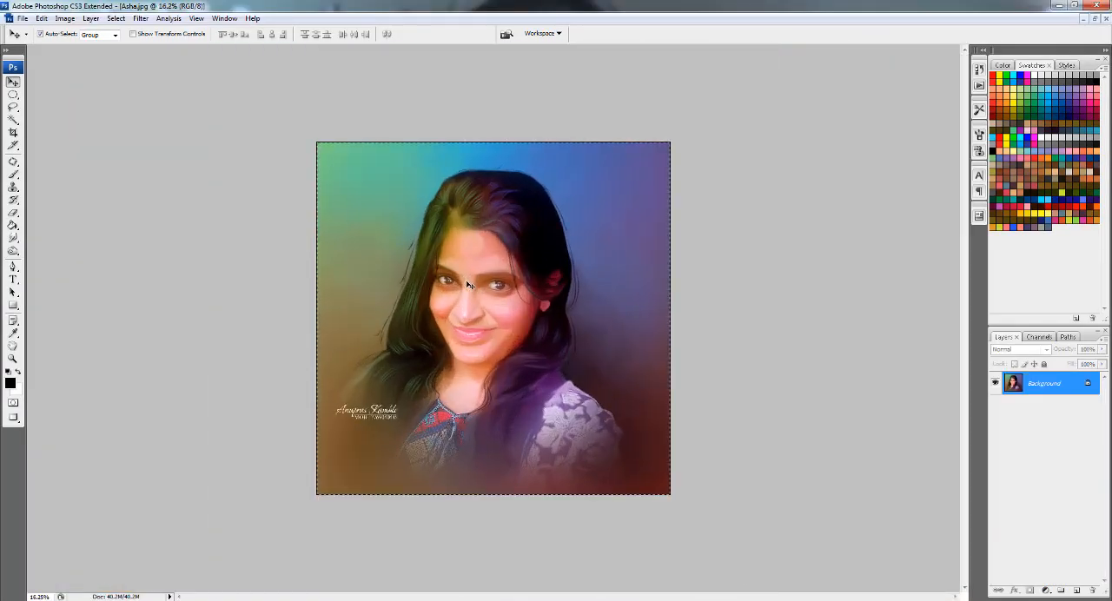
{"action": "key", "text": "ctrl+t"}
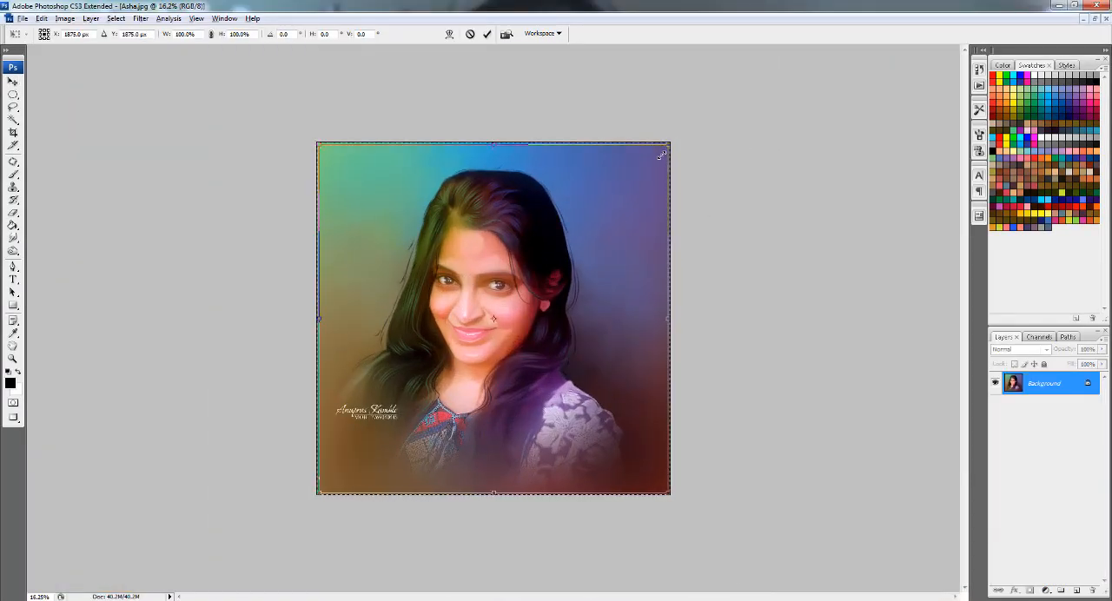
{"action": "left_click_drag", "start_coordinate": [661, 155], "coordinate": [647, 174]}
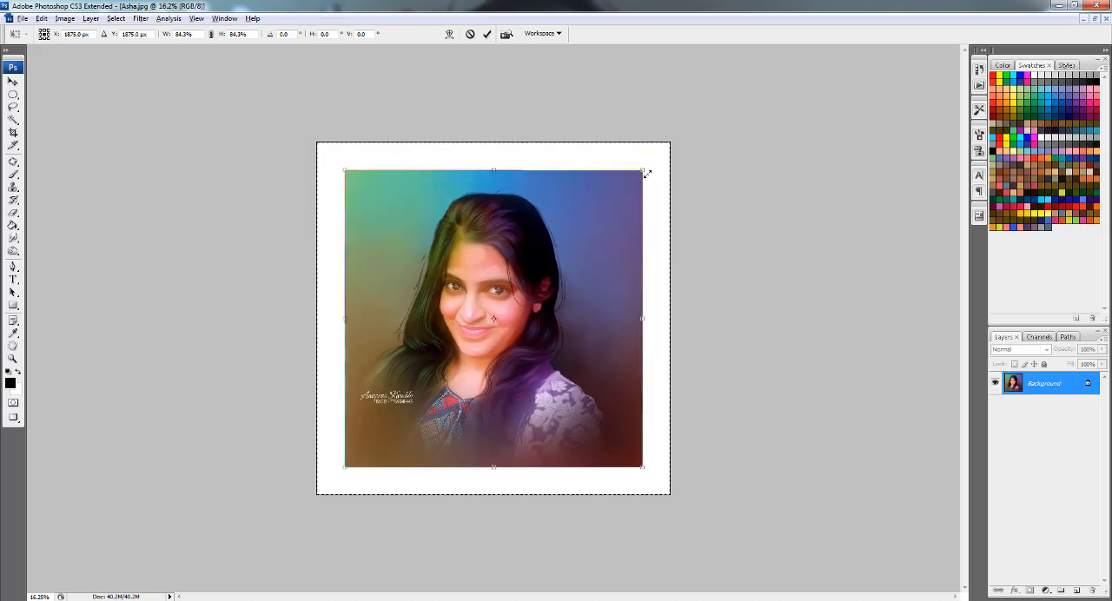
{"action": "key", "text": "Return"}
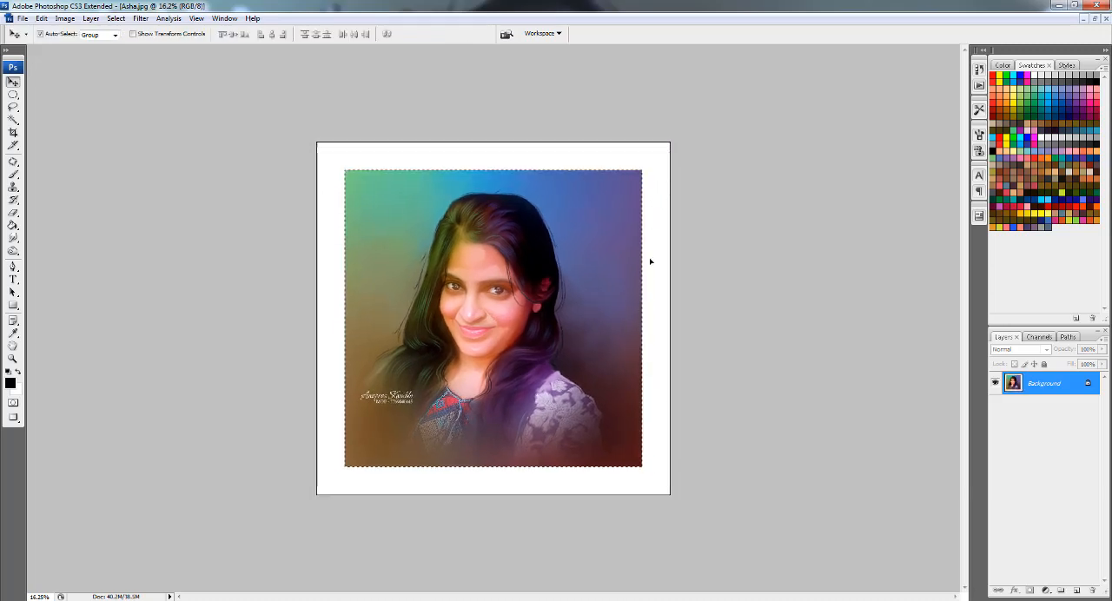
- Examine the finished portrait's face, hair, neckline and signature up close with the interface panels hidden
{"action": "scroll", "coordinate": [502, 317], "scroll_direction": "up", "scroll_amount": 2}
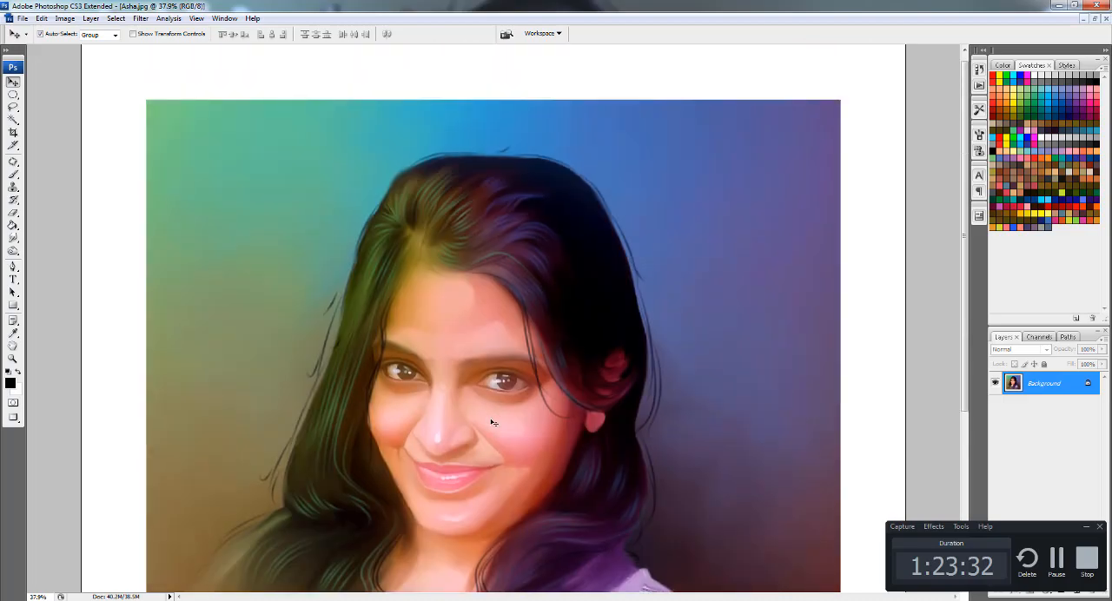
{"action": "key", "text": "Tab"}
{"action": "scroll", "coordinate": [498, 341], "scroll_direction": "down", "scroll_amount": 1}
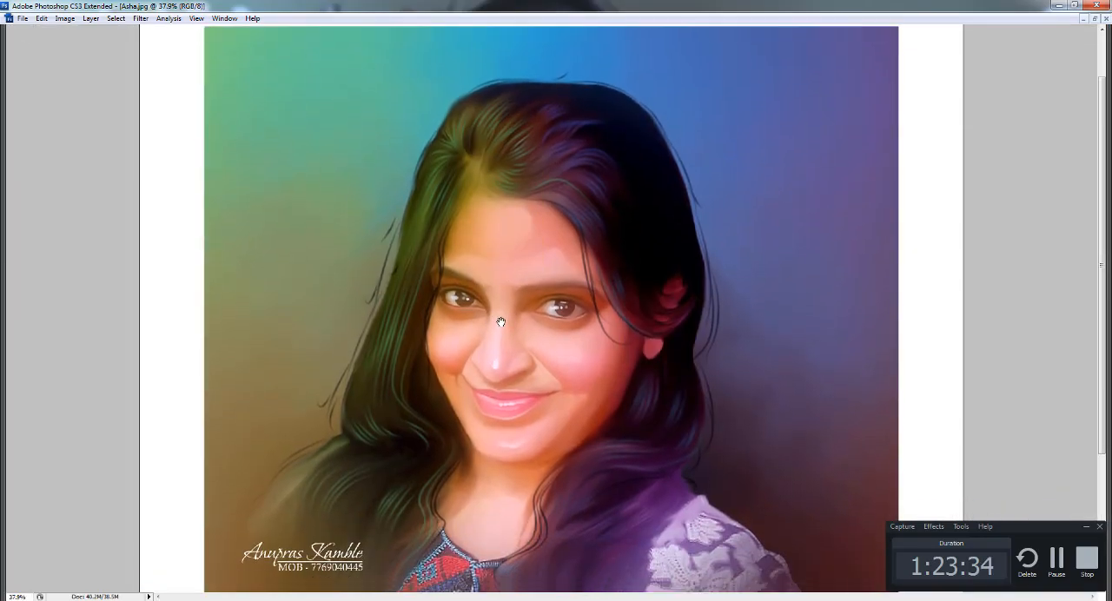
{"action": "left_click_drag", "start_coordinate": [530, 442], "coordinate": [530, 389]}
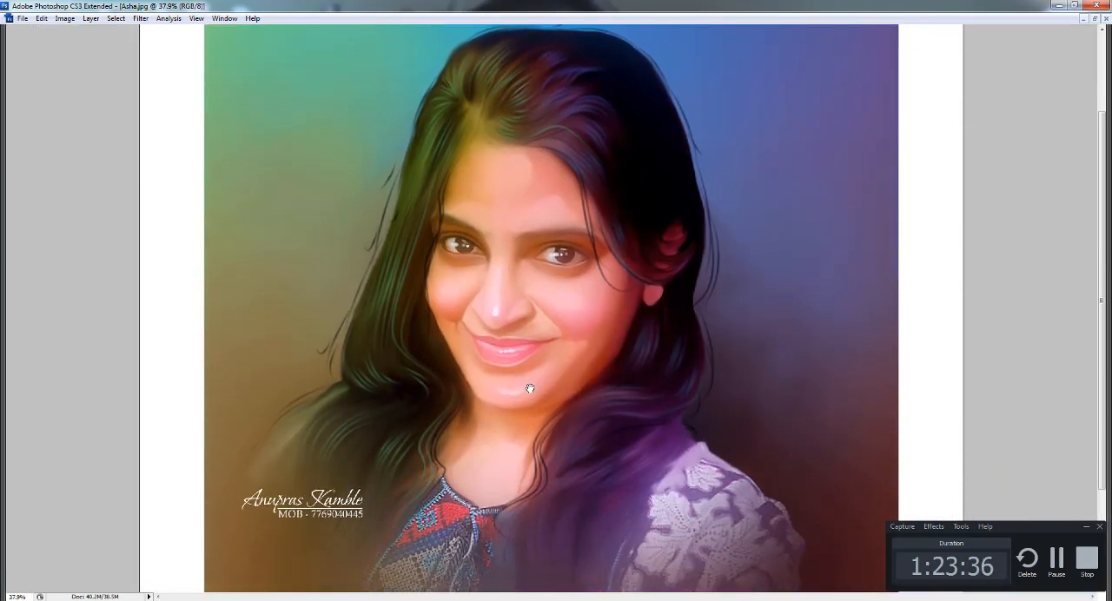
{"action": "scroll", "coordinate": [542, 498], "scroll_direction": "up", "scroll_amount": 3}
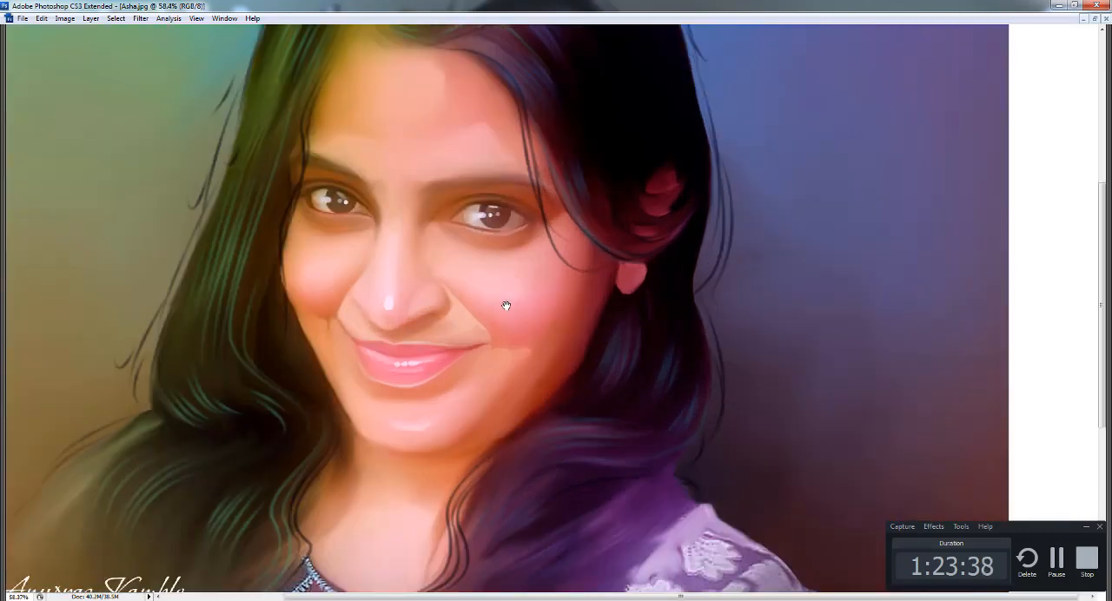
{"action": "scroll", "coordinate": [494, 469], "scroll_direction": "down", "scroll_amount": 2}
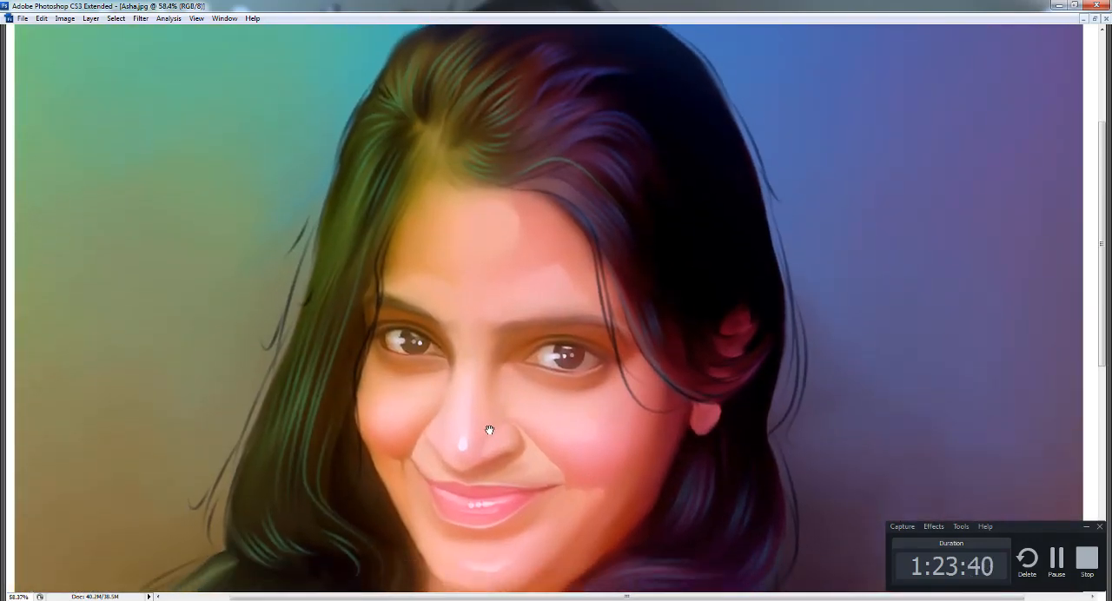
{"action": "scroll", "coordinate": [508, 521], "scroll_direction": "down", "scroll_amount": 5}
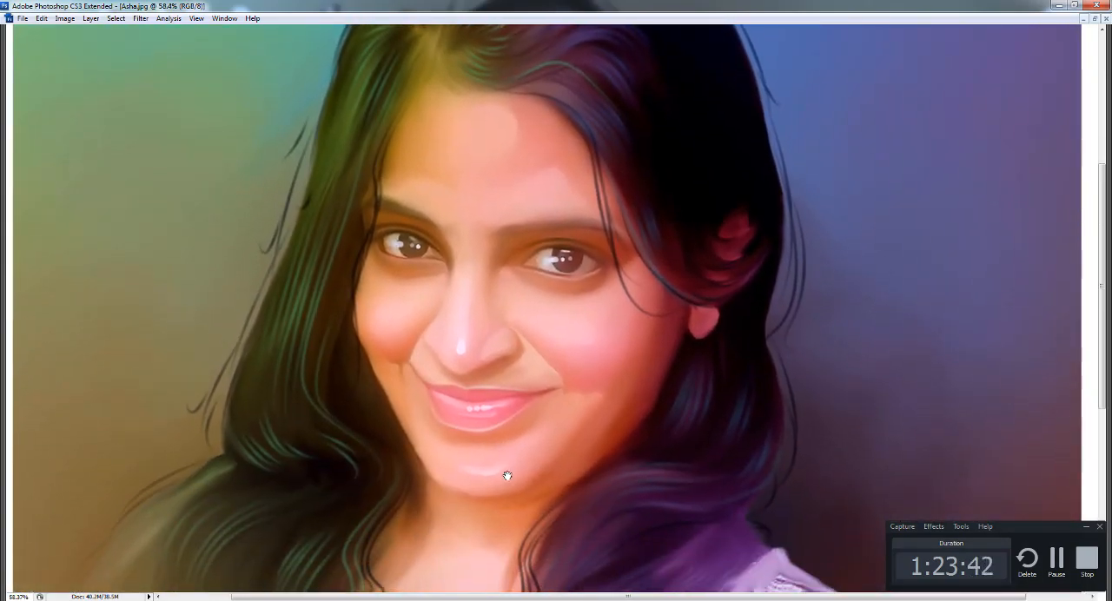
{"action": "scroll", "coordinate": [533, 479], "scroll_direction": "down", "scroll_amount": 5}
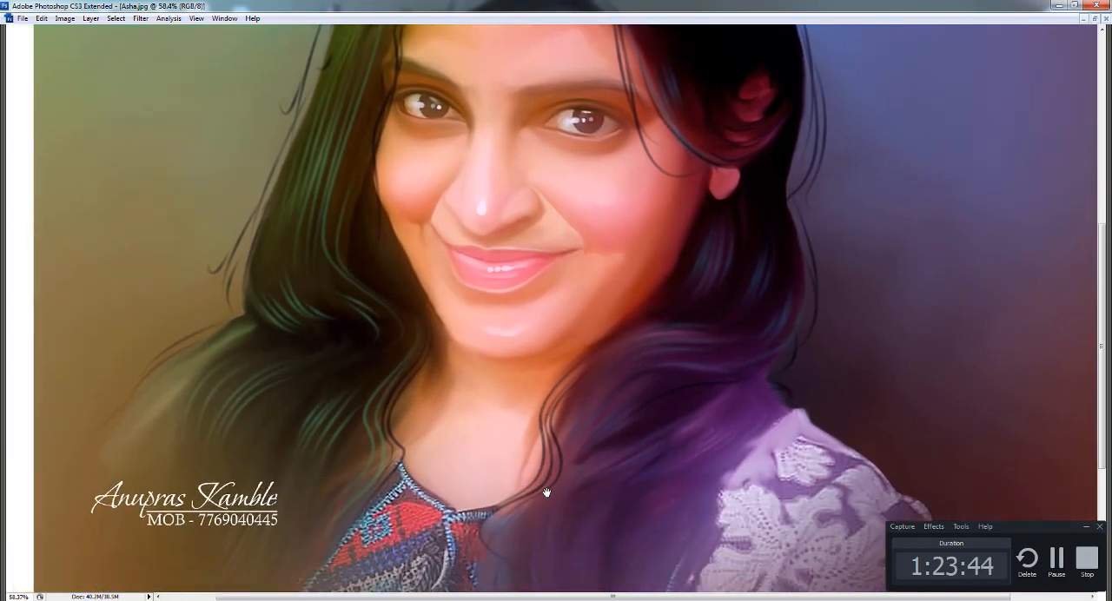
{"action": "scroll", "coordinate": [199, 472], "scroll_direction": "up", "scroll_amount": 4}
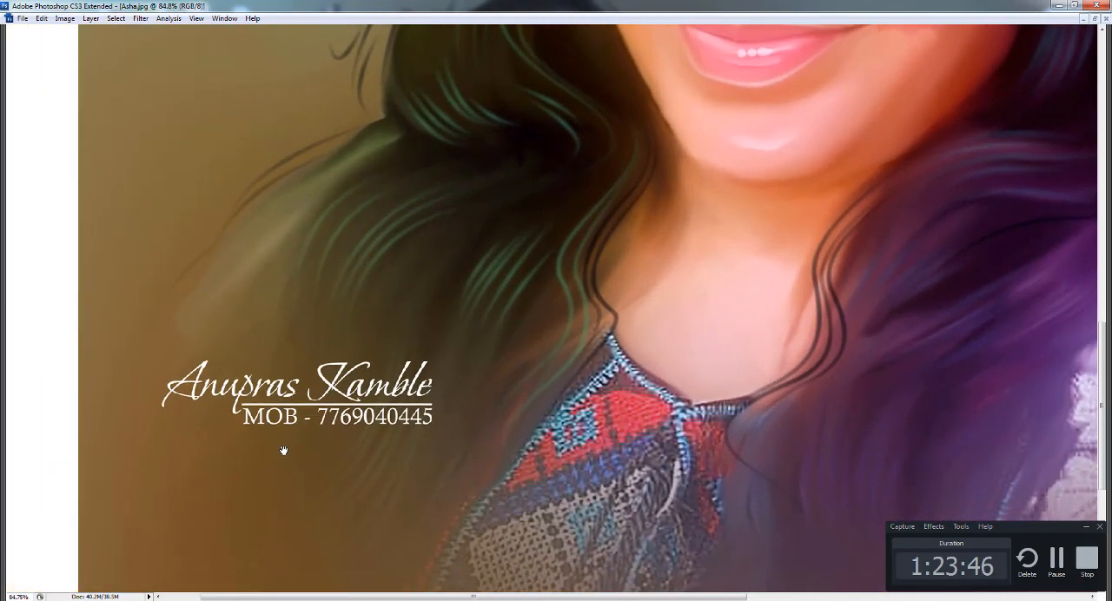
{"action": "scroll", "coordinate": [286, 453], "scroll_direction": "down", "scroll_amount": 5}
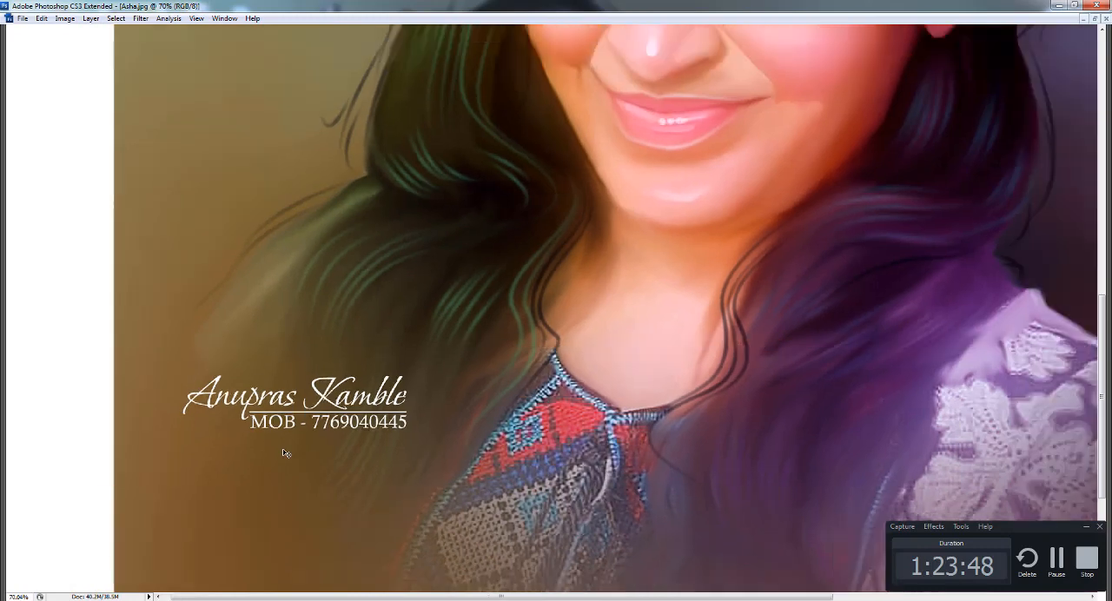
{"action": "scroll", "coordinate": [297, 448], "scroll_direction": "down", "scroll_amount": 3}
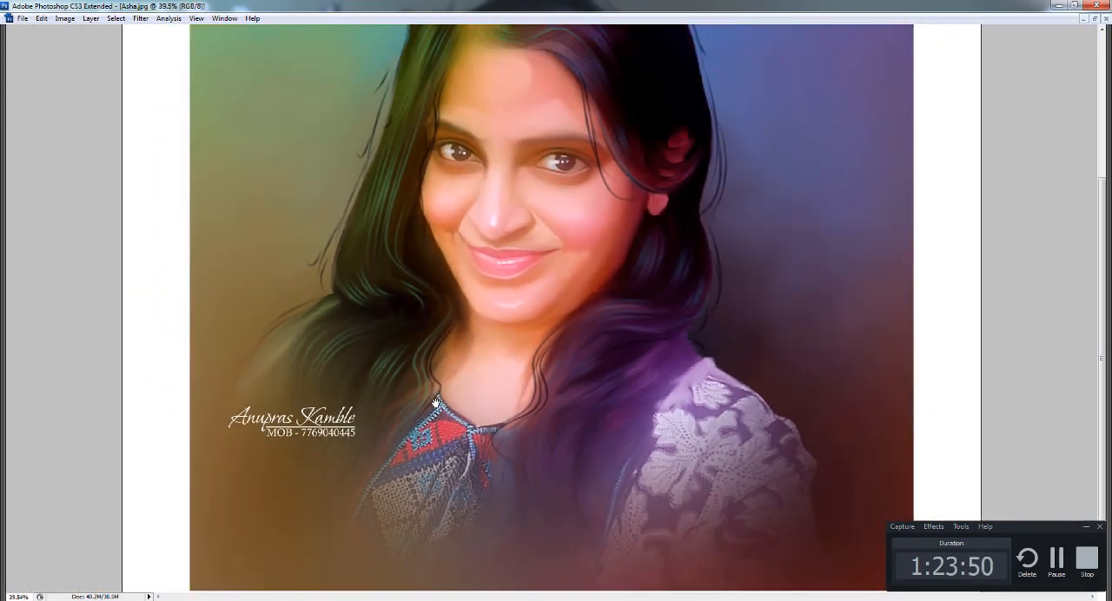
{"action": "left_click_drag", "start_coordinate": [435, 398], "coordinate": [432, 513]}
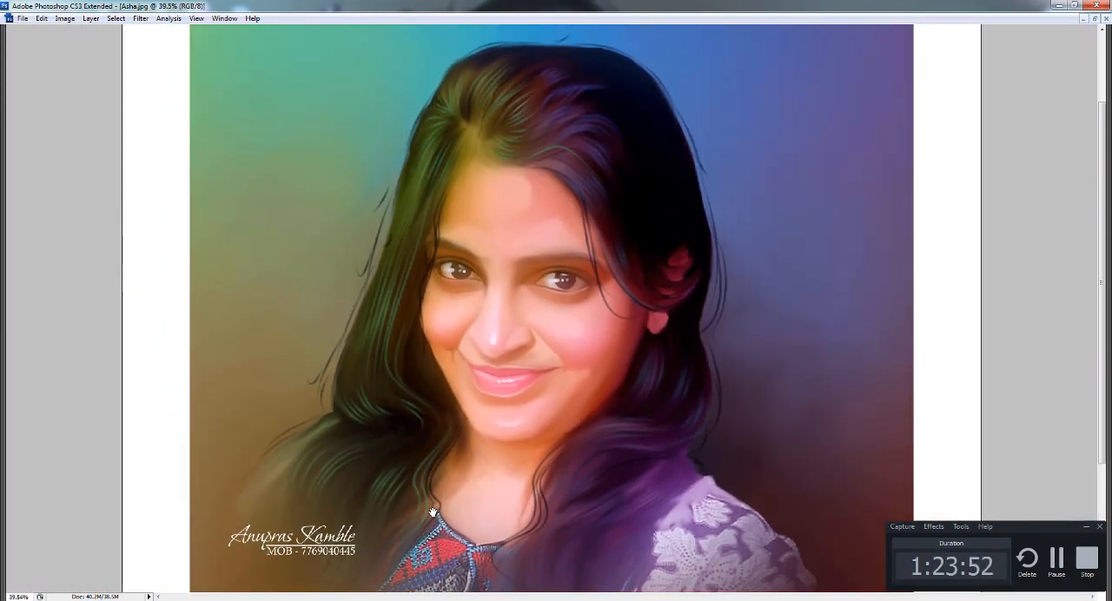